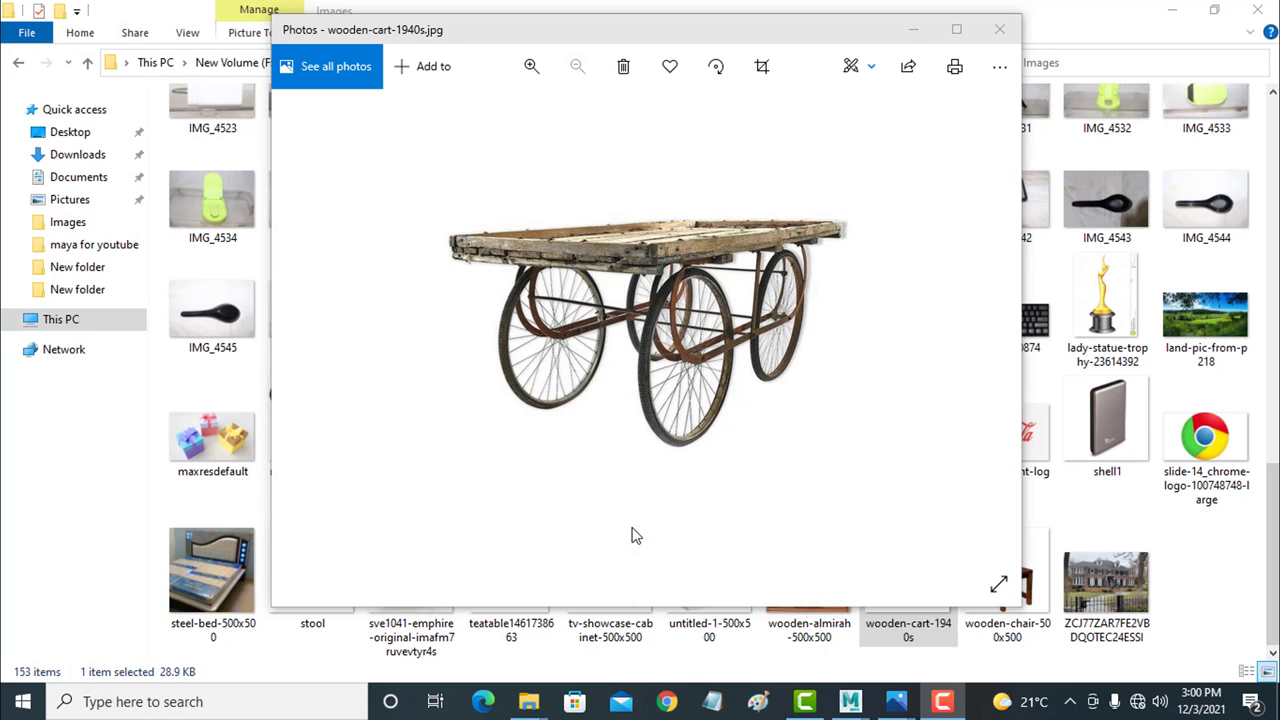
Step: Review the wooden-cart-1940s.jpg reference photo, then bring the empty Maya scene forward
{"action": "left_click", "coordinate": [759, 419]}
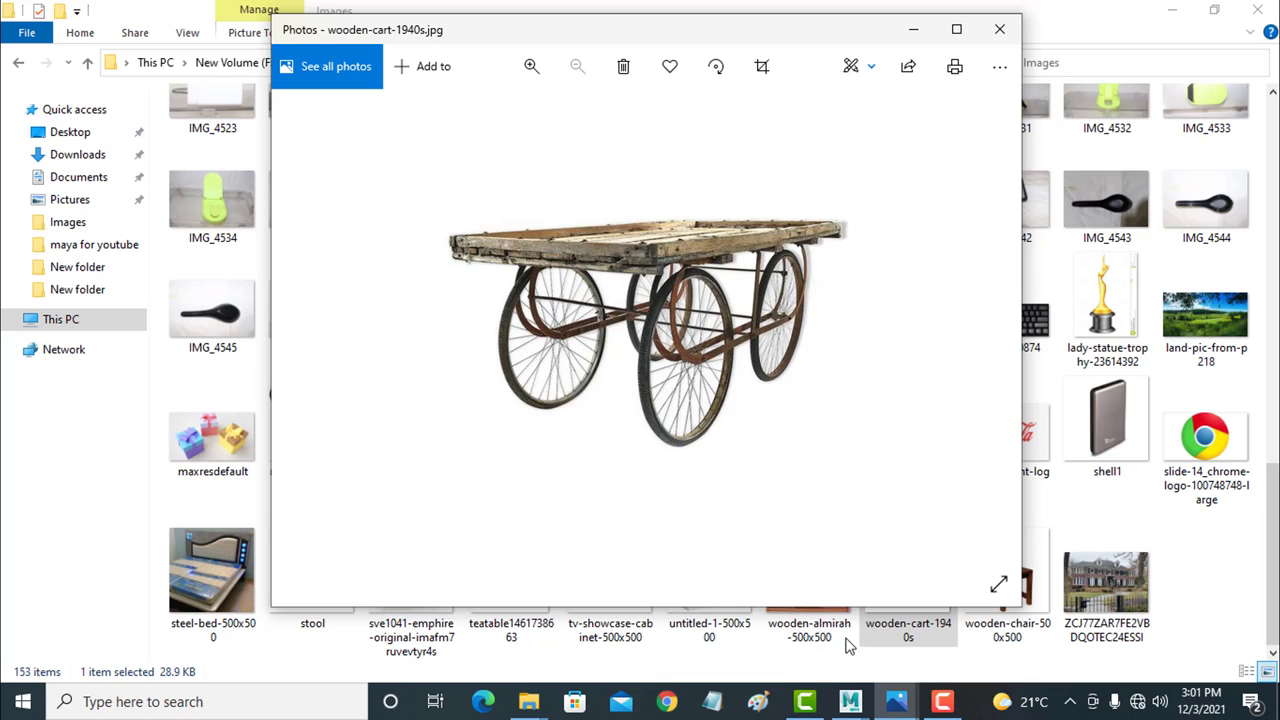
{"action": "mouse_move", "coordinate": [850, 701]}
{"action": "left_click", "coordinate": [898, 618]}
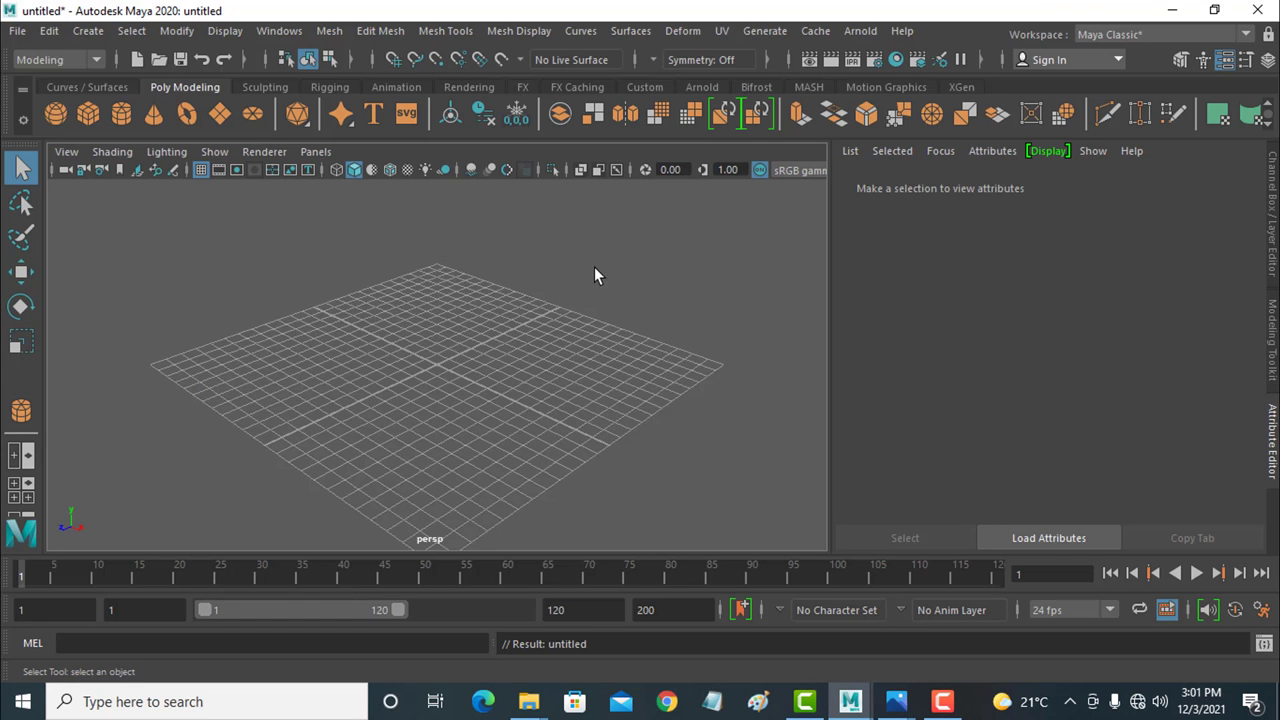
Step: Show the Channel Box and draw a polygon torus on the grid
{"action": "key", "text": "ctrl+a"}
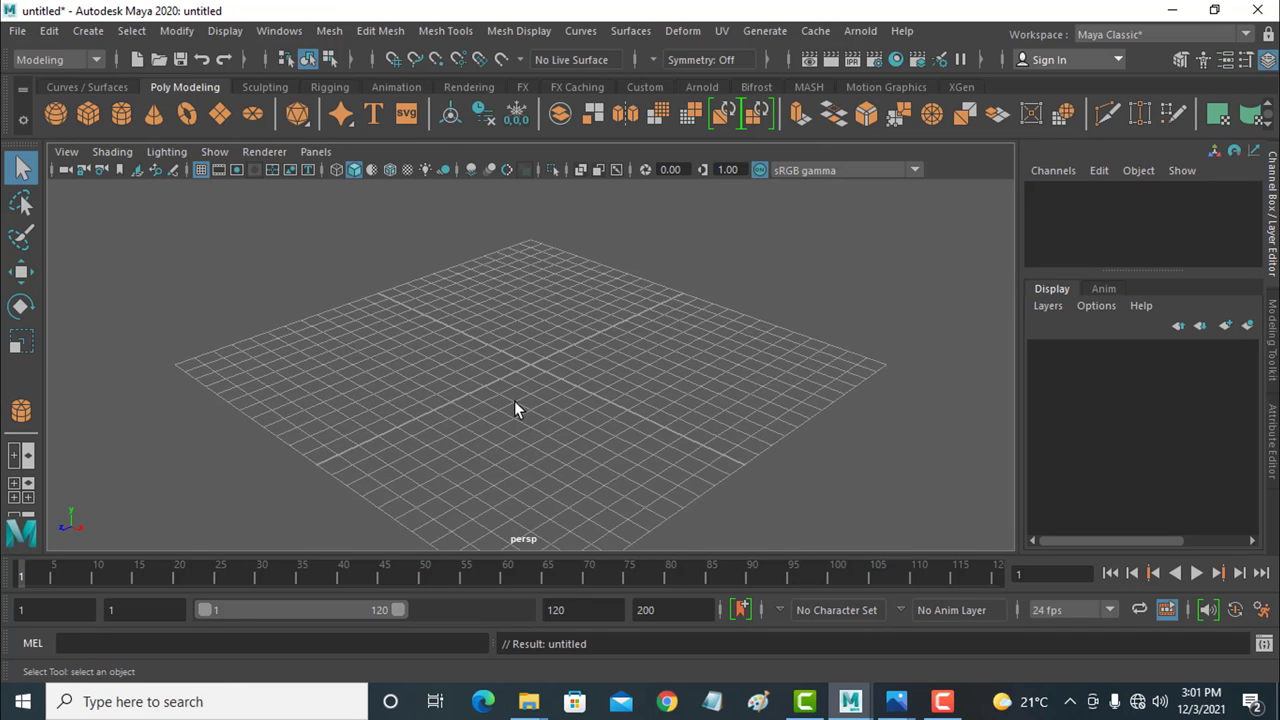
{"action": "left_click_drag", "start_coordinate": [515, 403], "coordinate": [626, 393], "text": "alt"}
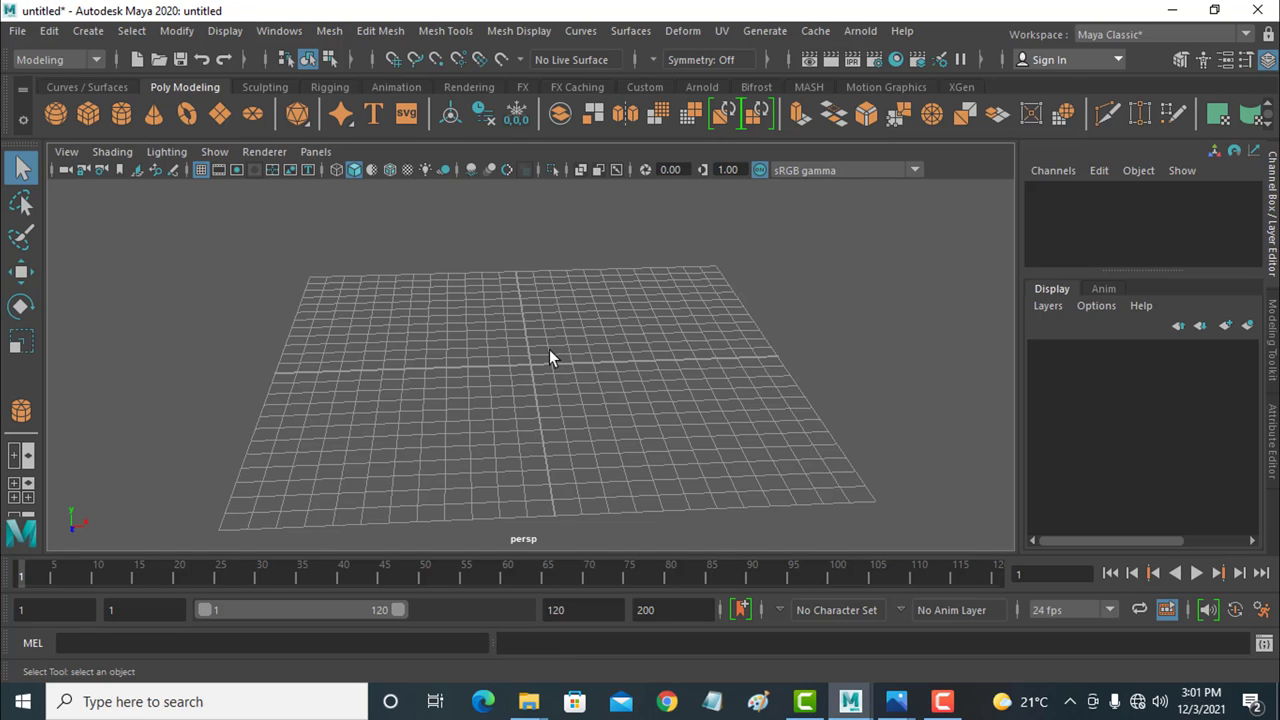
{"action": "left_click", "coordinate": [186, 115]}
{"action": "left_click_drag", "start_coordinate": [511, 360], "coordinate": [517, 304]}
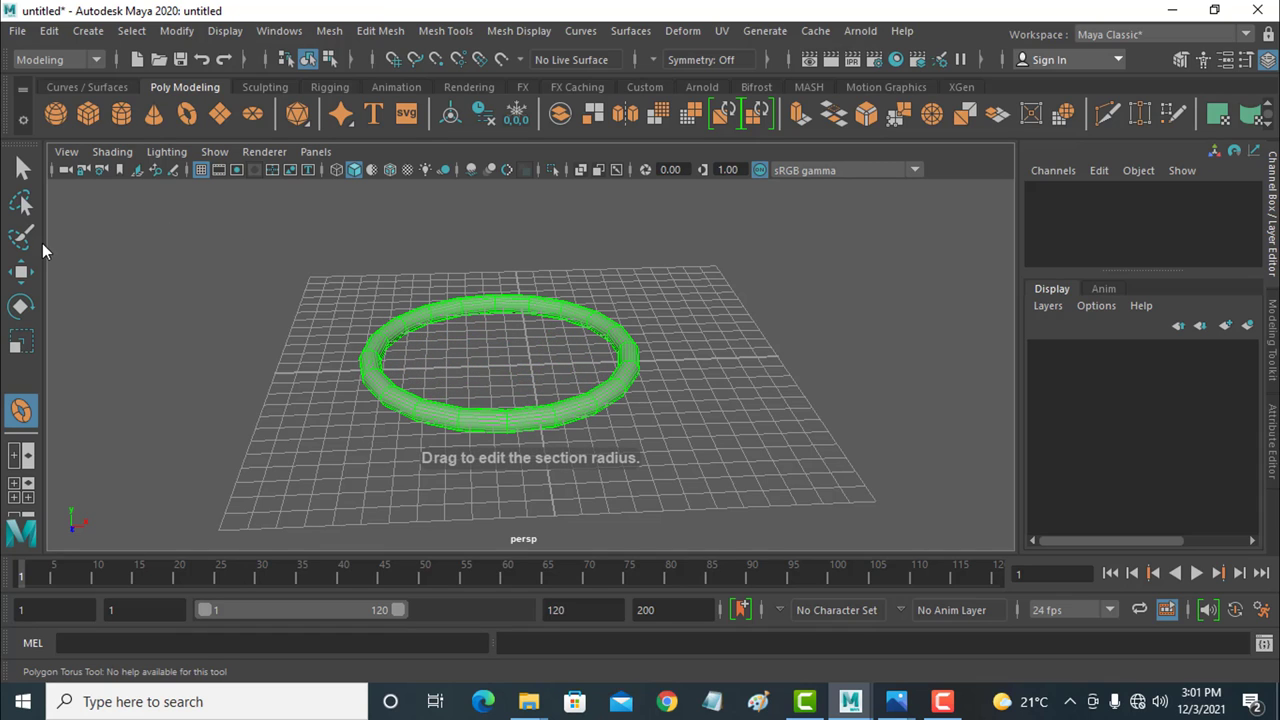
Step: Stand the torus upright by setting its Rotate X to 90
{"action": "left_click", "coordinate": [20, 306]}
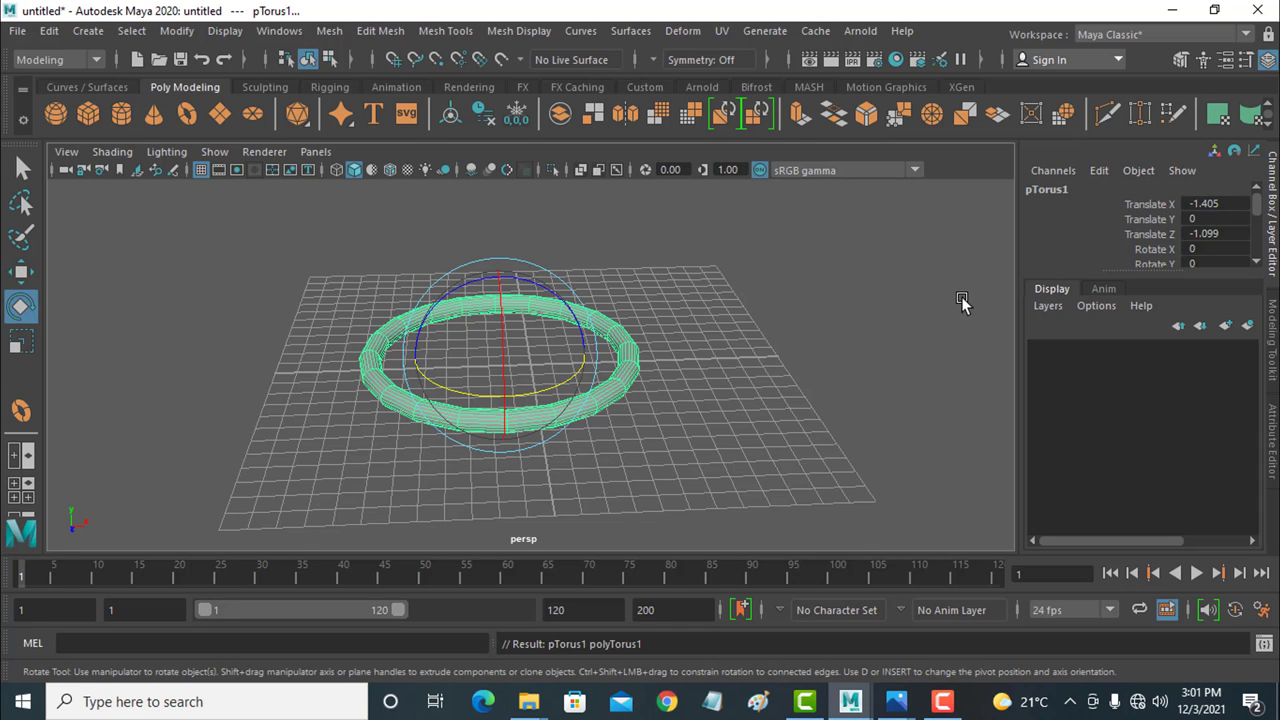
{"action": "left_click_drag", "start_coordinate": [503, 346], "coordinate": [497, 386]}
{"action": "double_click", "coordinate": [1228, 248]}
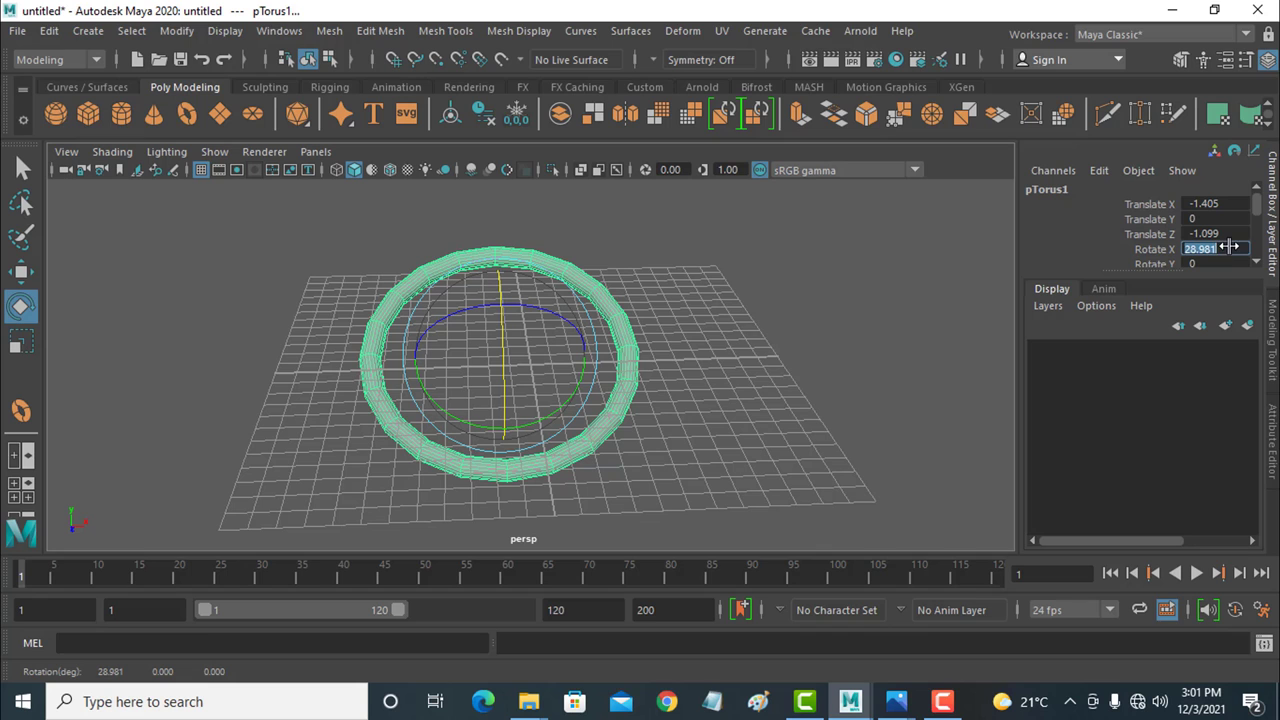
{"action": "type", "text": "90"}
{"action": "key", "text": "Return"}
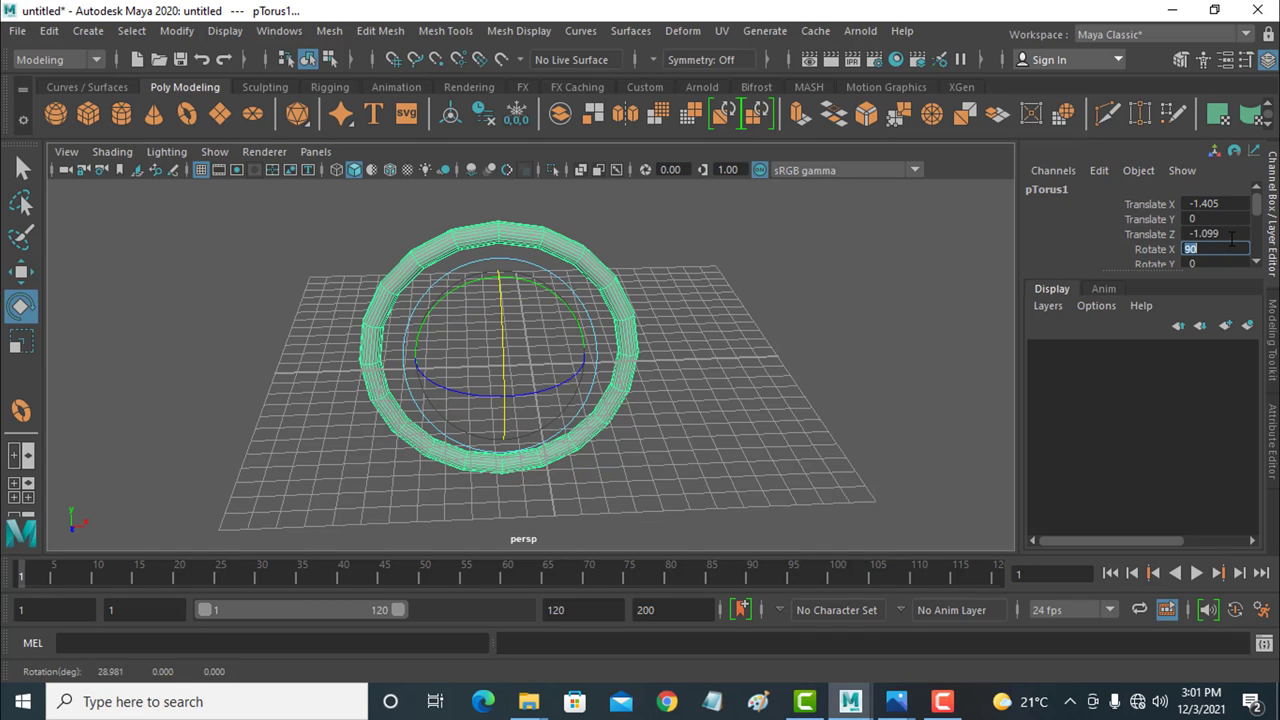
{"action": "mouse_move", "coordinate": [654, 405]}
{"action": "left_mouse_down", "text": "alt"}
{"action": "mouse_move", "coordinate": [677, 385]}
{"action": "mouse_move", "coordinate": [651, 398]}
{"action": "left_mouse_up", "text": "alt"}
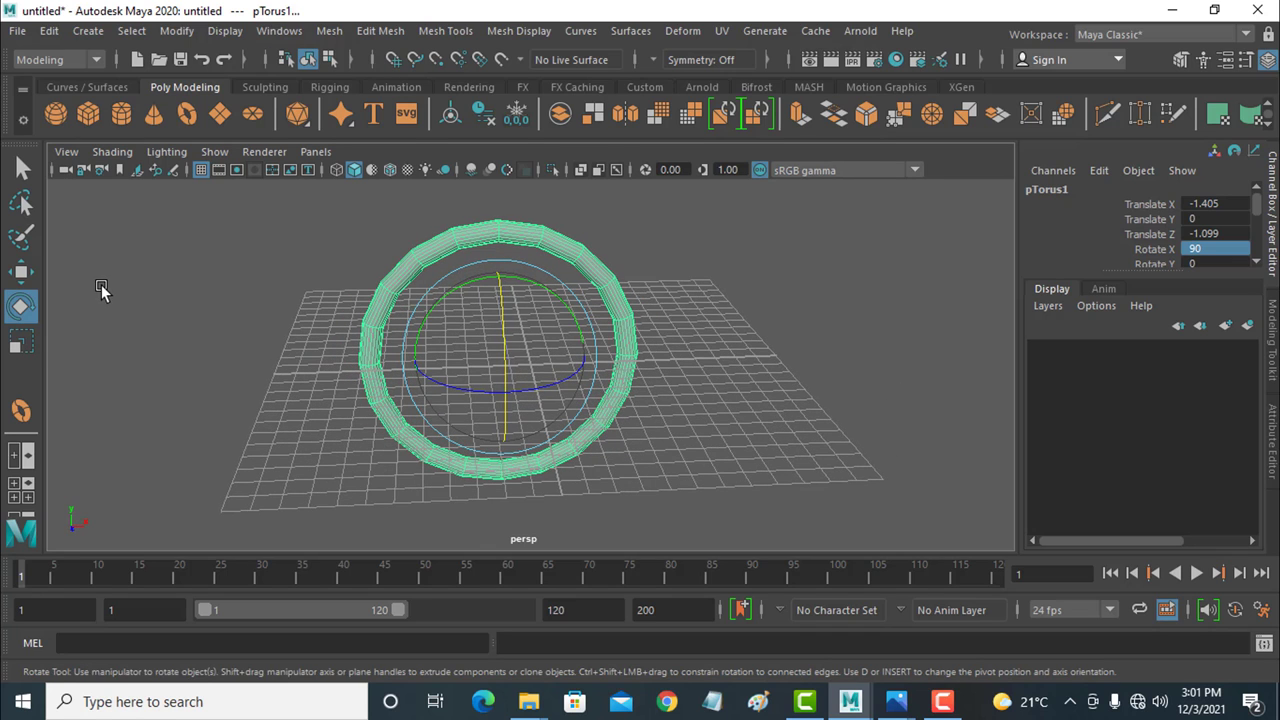
Step: Draw a tall cylinder and move it along Z and X into the ring's centre
{"action": "left_click", "coordinate": [119, 115]}
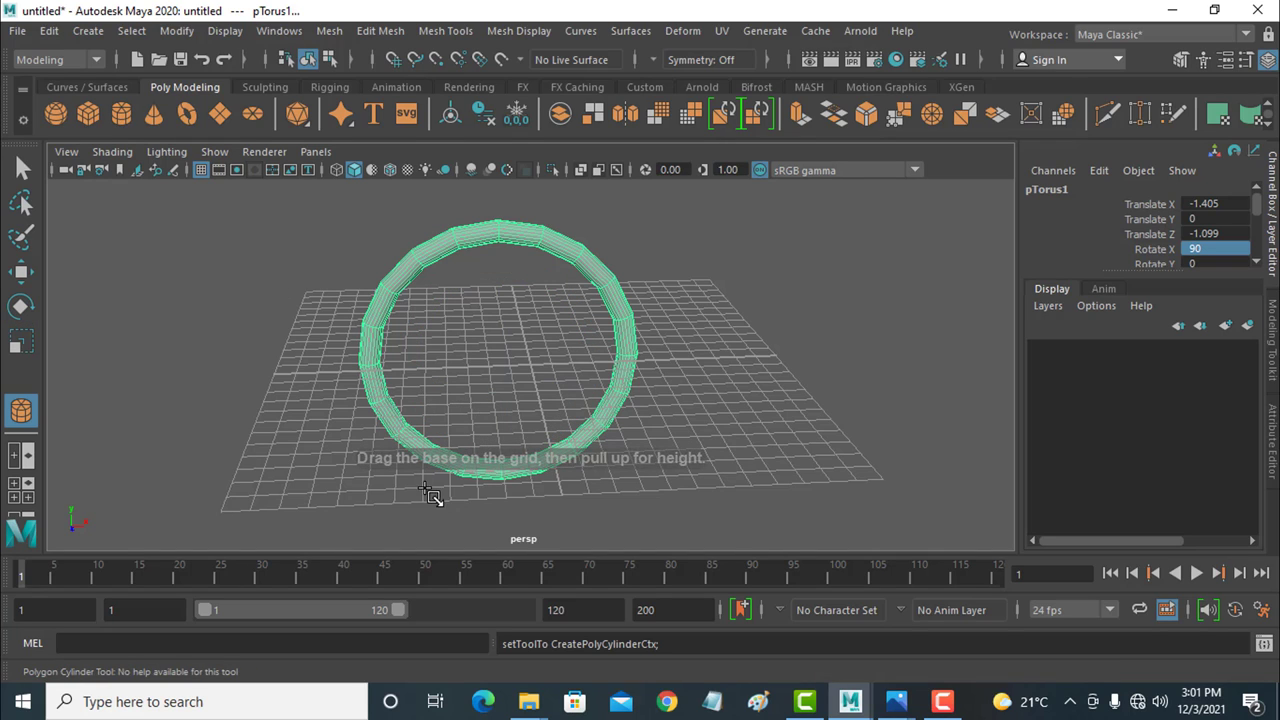
{"action": "mouse_move", "coordinate": [491, 461]}
{"action": "left_mouse_down"}
{"action": "mouse_move", "coordinate": [514, 218]}
{"action": "mouse_move", "coordinate": [503, 232]}
{"action": "left_mouse_up"}
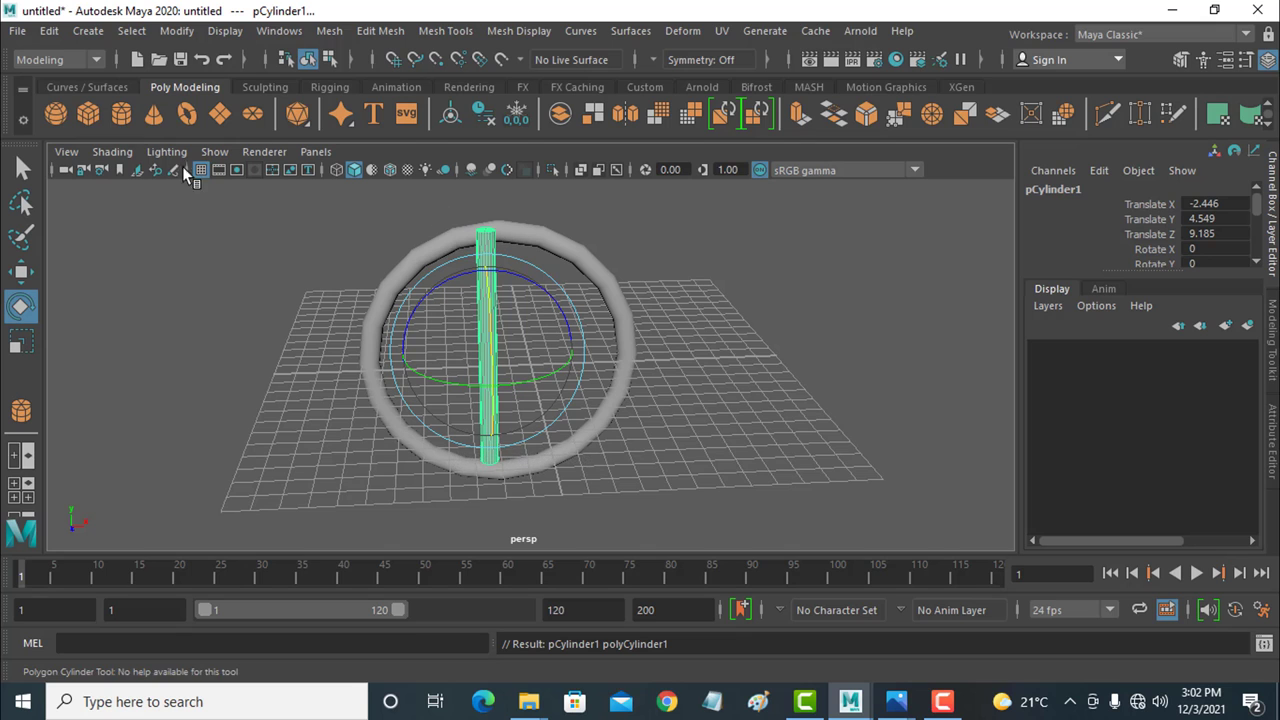
{"action": "left_click", "coordinate": [21, 270]}
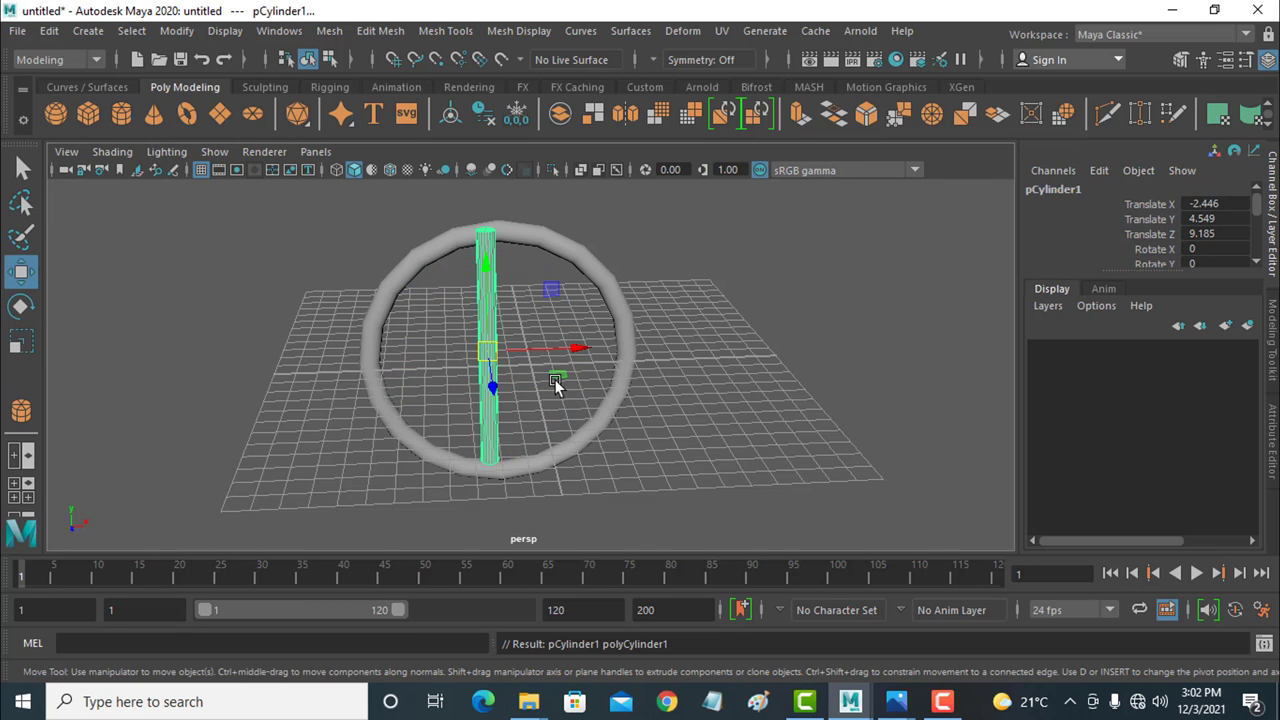
{"action": "mouse_move", "coordinate": [554, 379]}
{"action": "left_mouse_down", "text": "alt"}
{"action": "mouse_move", "coordinate": [447, 419]}
{"action": "mouse_move", "coordinate": [420, 395]}
{"action": "left_mouse_up", "text": "alt"}
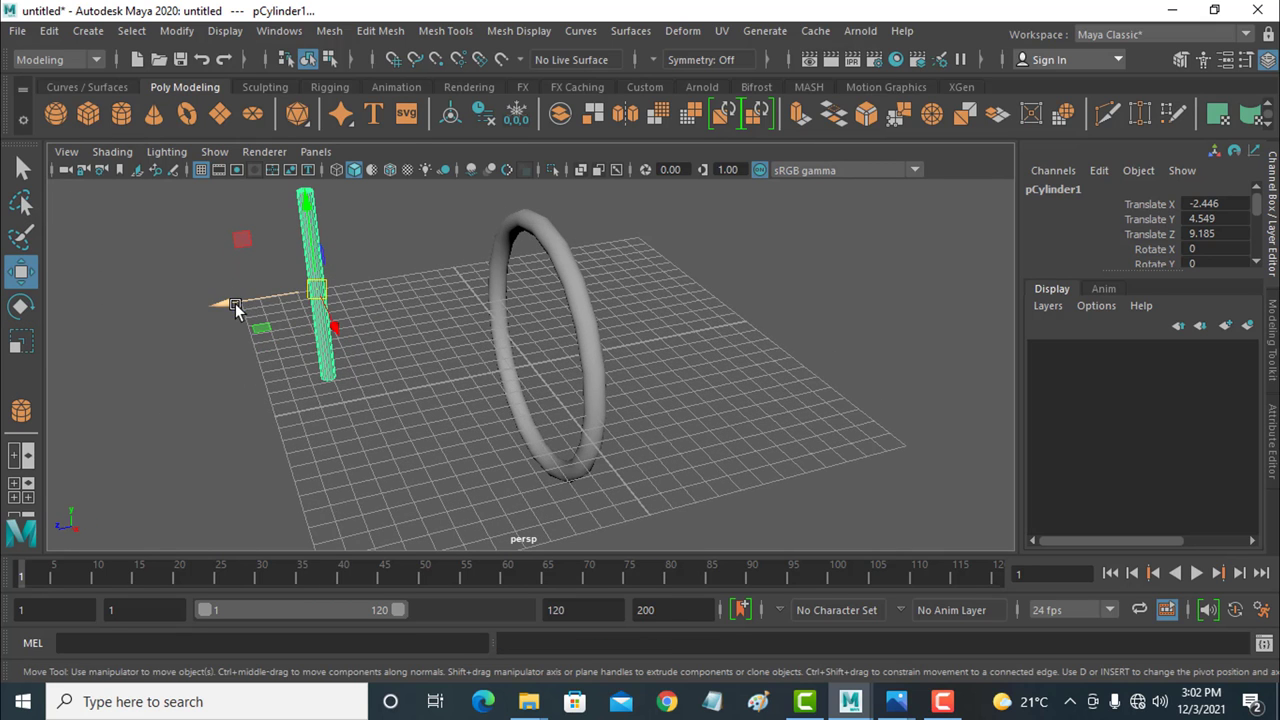
{"action": "mouse_move", "coordinate": [233, 308]}
{"action": "left_mouse_down"}
{"action": "mouse_move", "coordinate": [443, 304]}
{"action": "mouse_move", "coordinate": [546, 395]}
{"action": "mouse_move", "coordinate": [633, 379]}
{"action": "left_mouse_up"}
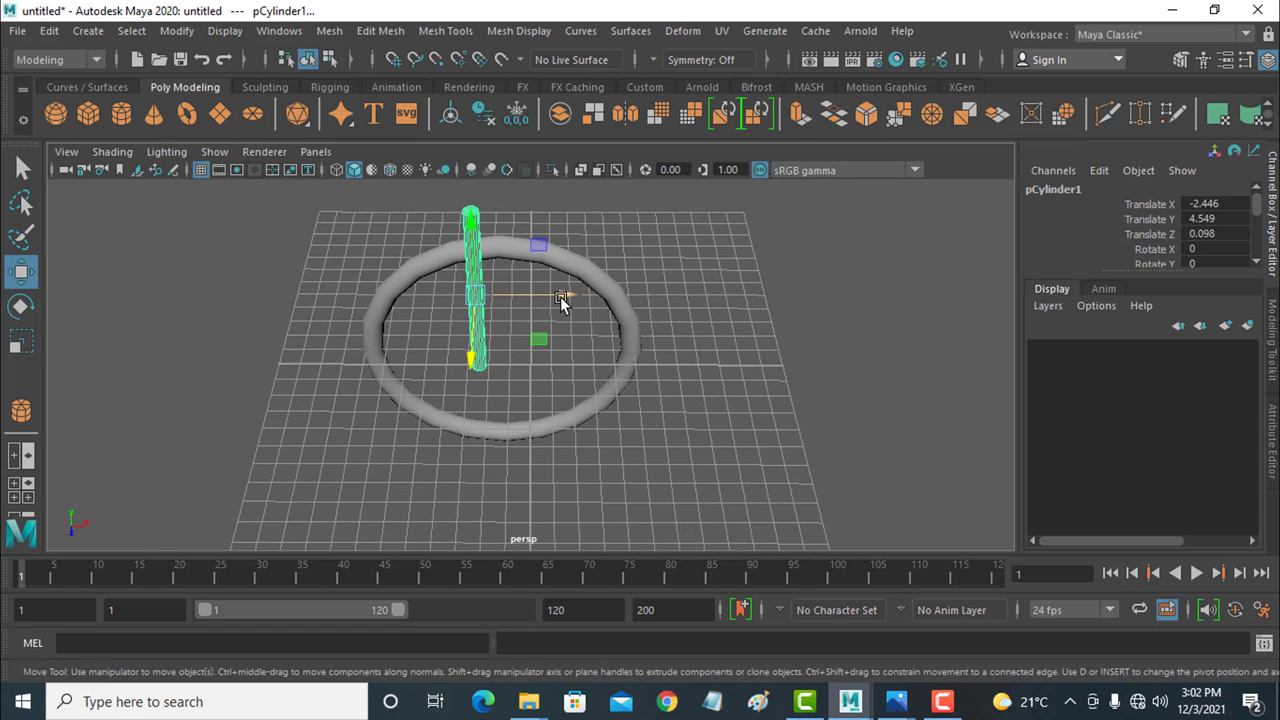
{"action": "mouse_move", "coordinate": [560, 296]}
{"action": "left_mouse_down"}
{"action": "mouse_move", "coordinate": [593, 297]}
{"action": "mouse_move", "coordinate": [538, 410]}
{"action": "mouse_move", "coordinate": [443, 363]}
{"action": "left_mouse_up"}
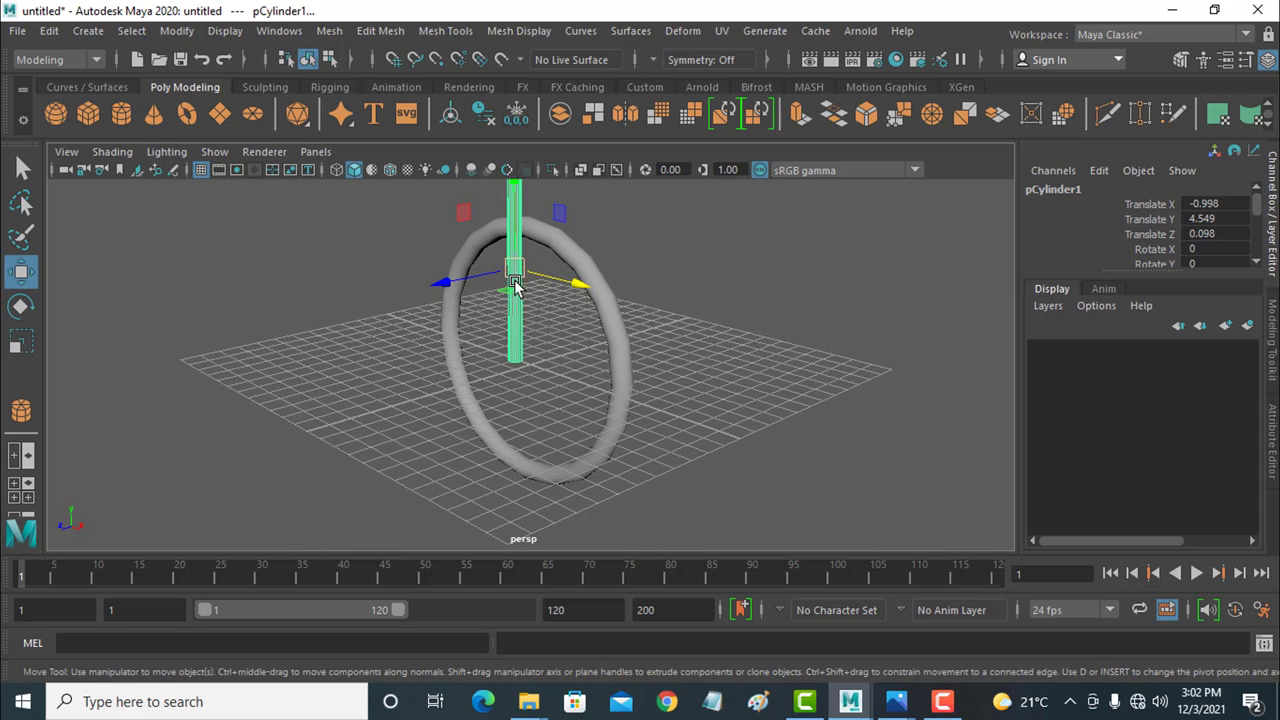
{"action": "left_click_drag", "start_coordinate": [520, 385], "coordinate": [603, 387], "text": "alt"}
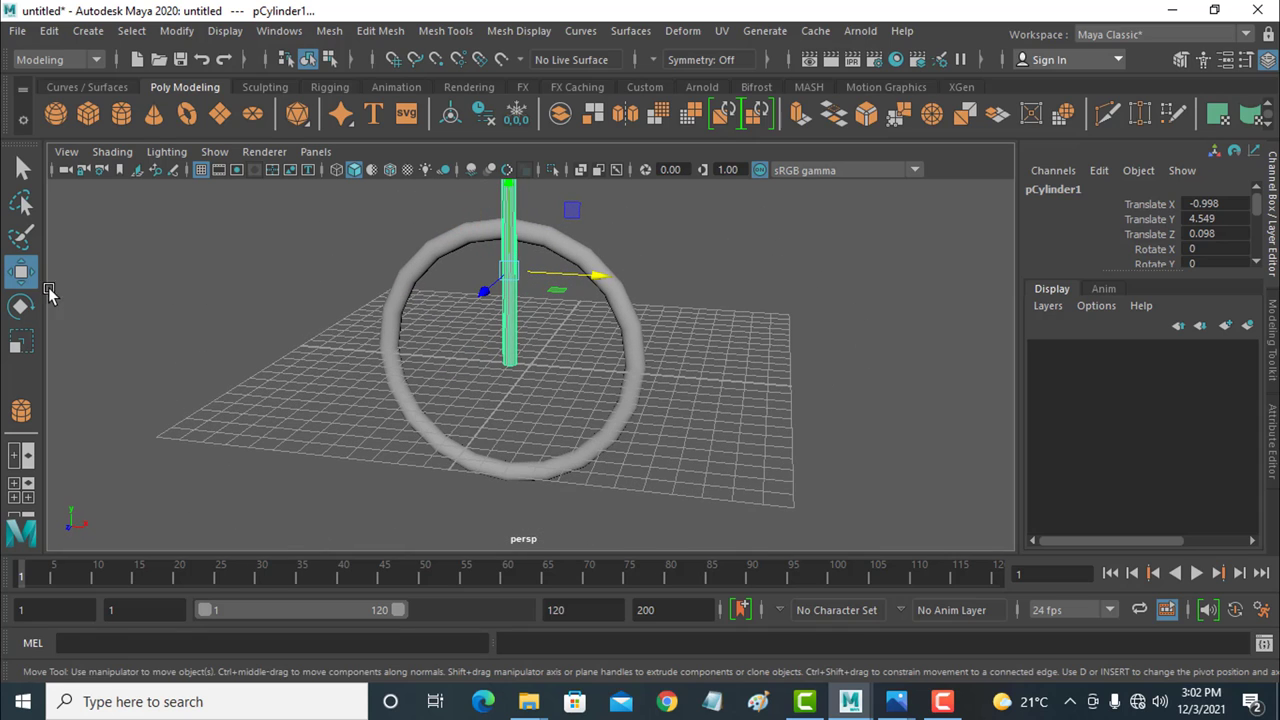
Step: Try a short second cylinder rotated 90 on X, then undo and delete it
{"action": "left_click", "coordinate": [121, 113]}
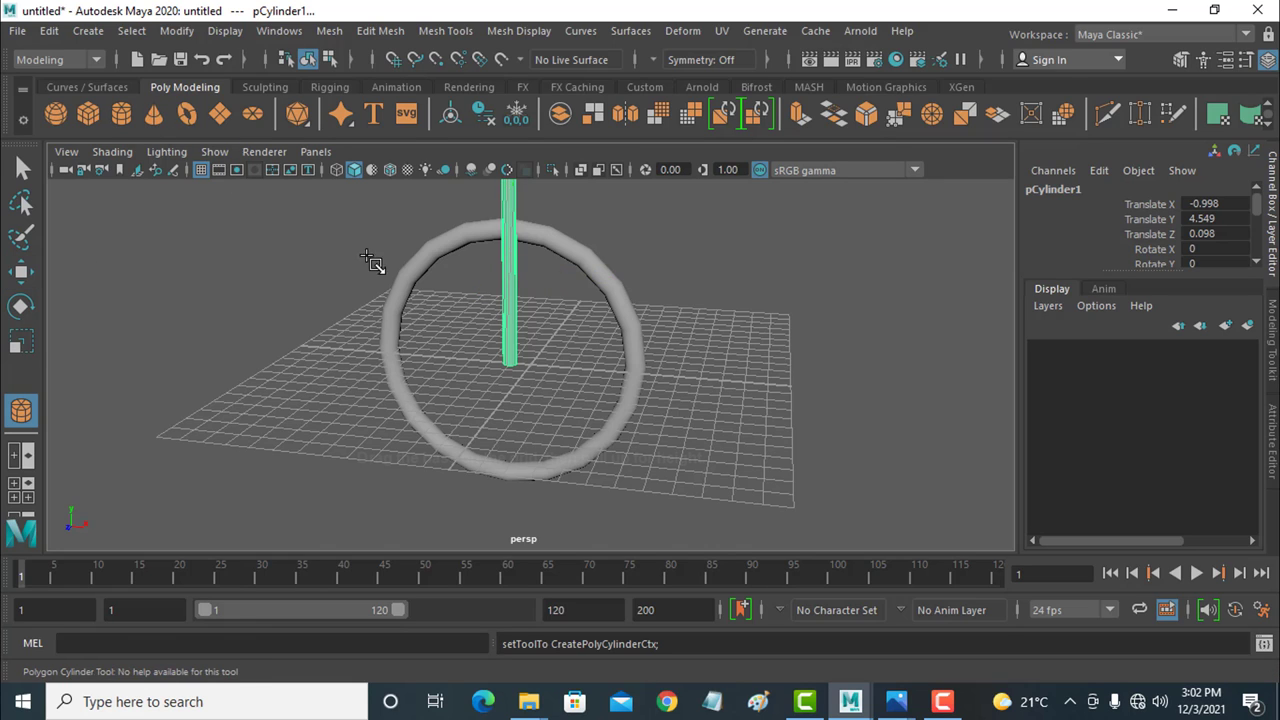
{"action": "left_click_drag", "start_coordinate": [712, 341], "coordinate": [719, 302]}
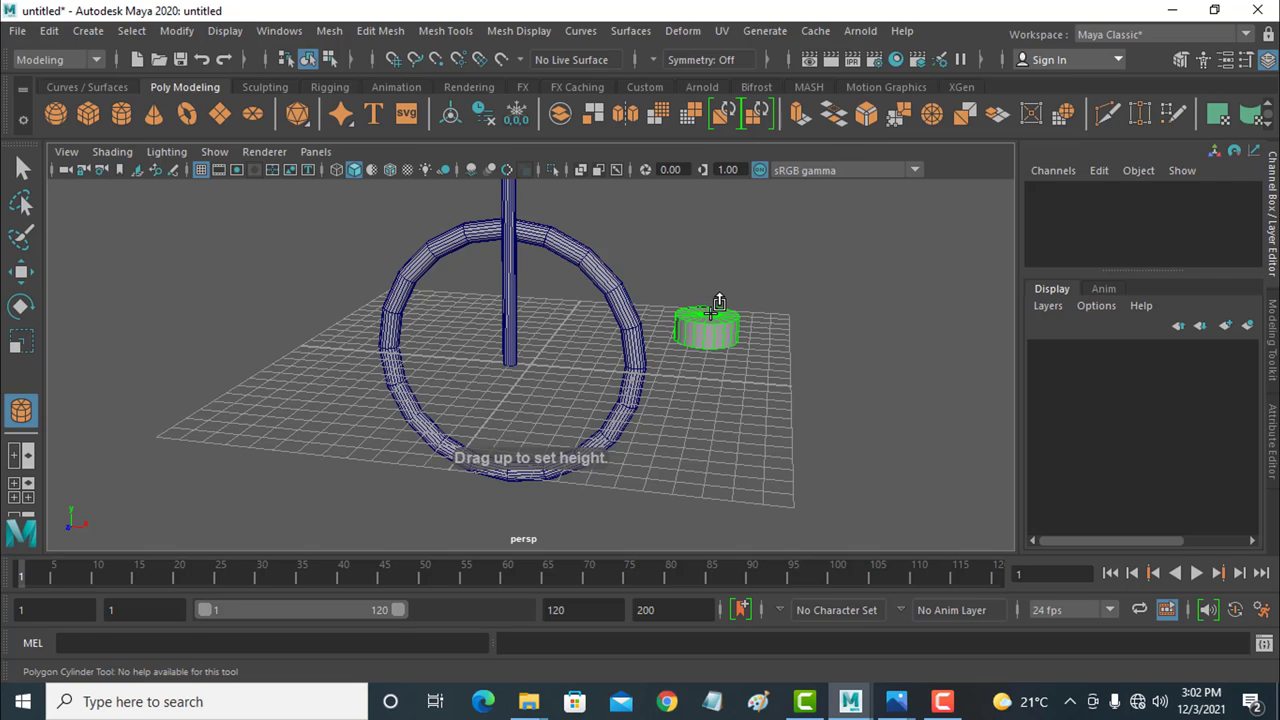
{"action": "key", "text": "w"}
{"action": "key", "text": "e"}
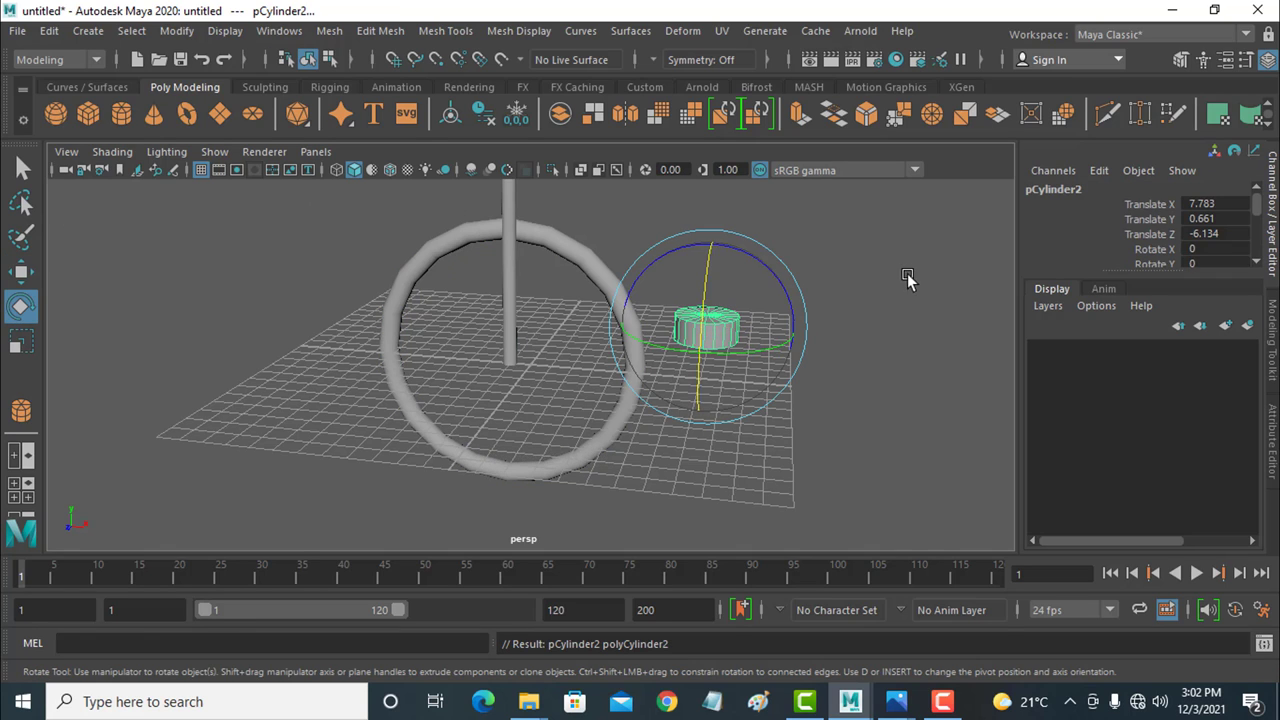
{"action": "left_click_drag", "start_coordinate": [700, 294], "coordinate": [702, 330]}
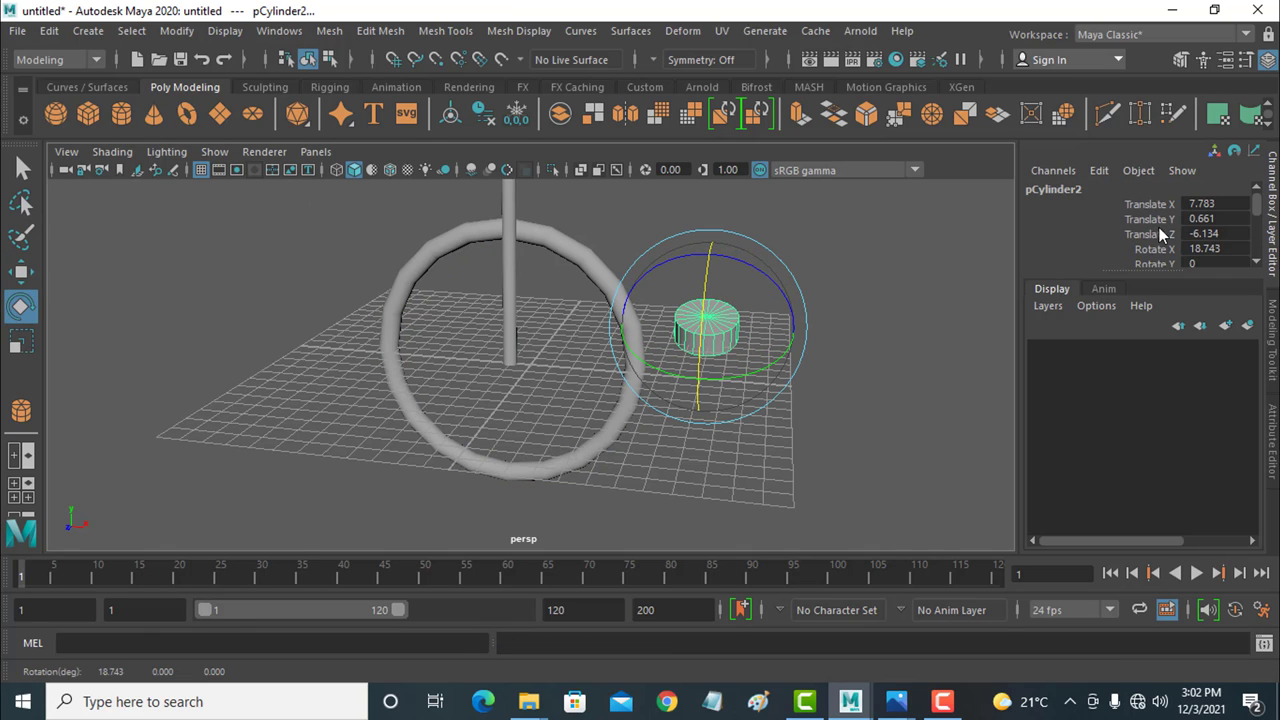
{"action": "double_click", "coordinate": [1224, 248]}
{"action": "type", "text": "9"}
{"action": "type", "text": "0"}
{"action": "key", "text": "Return"}
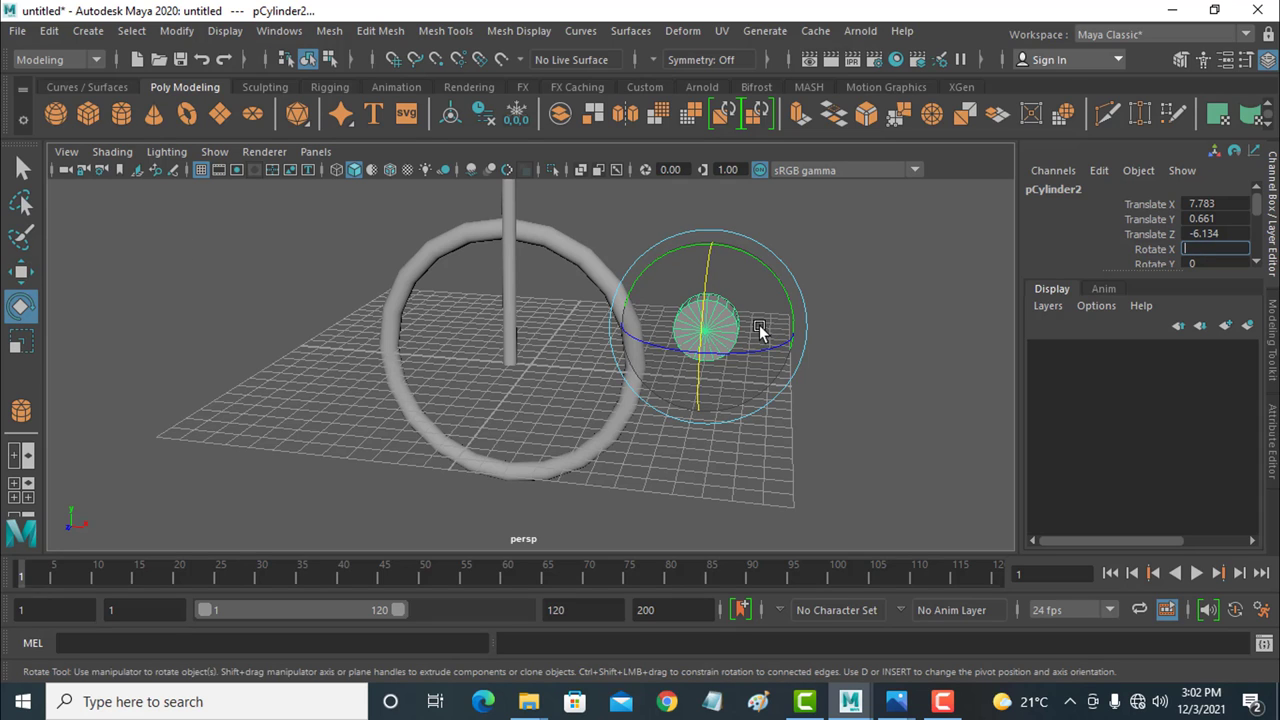
{"action": "key", "text": "ctrl+z"}
{"action": "key", "text": "Delete"}
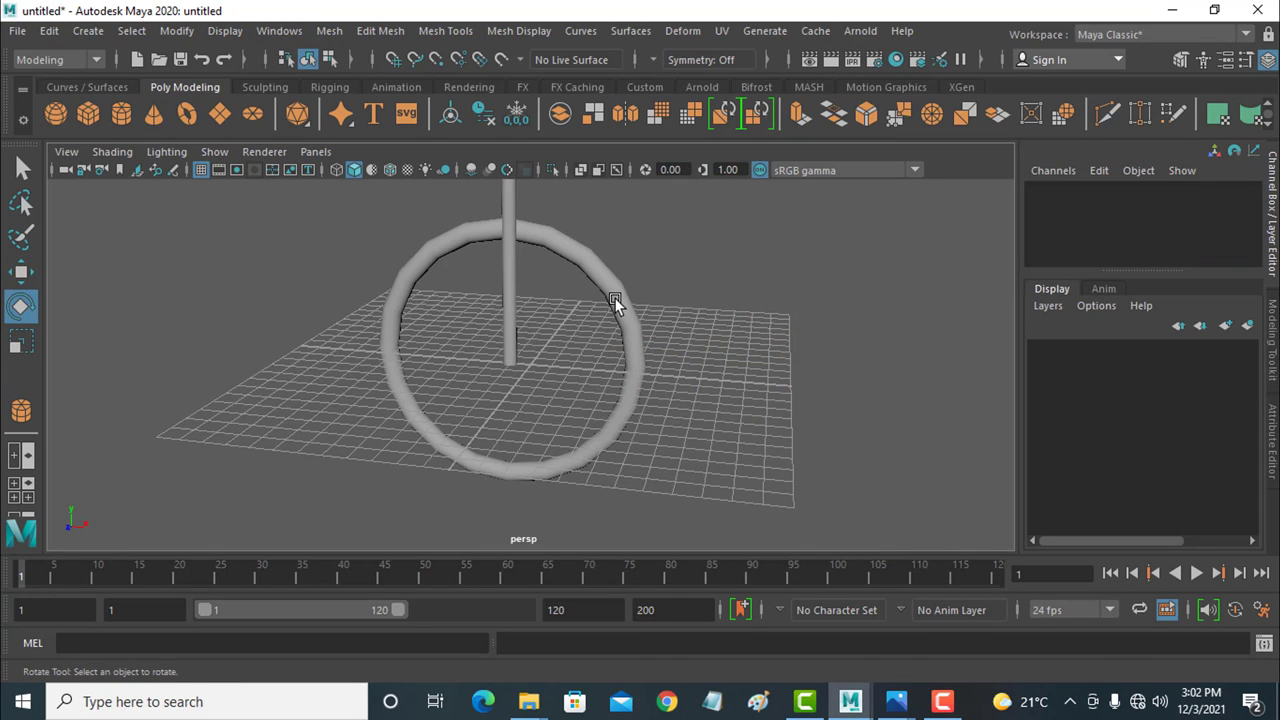
Step: Duplicate pTorus1 and scale the copy down to about 0.1 as a hub
{"action": "left_click", "coordinate": [614, 303]}
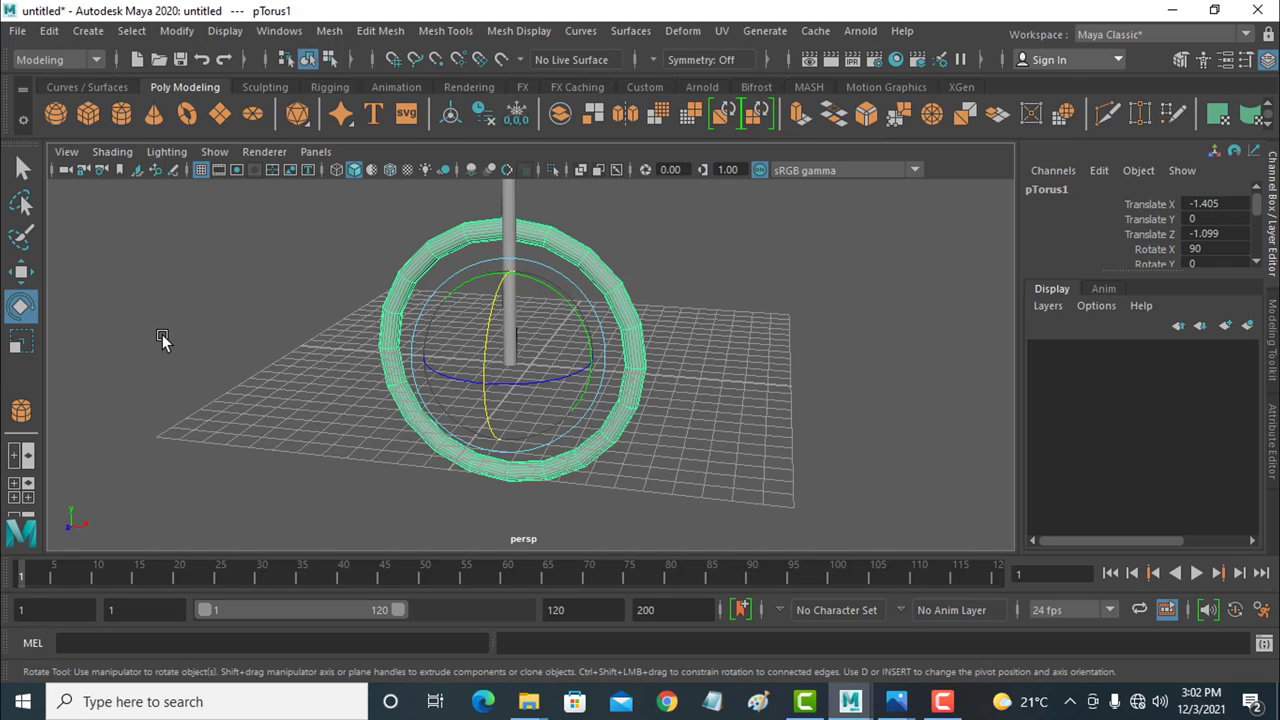
{"action": "key", "text": "ctrl+d"}
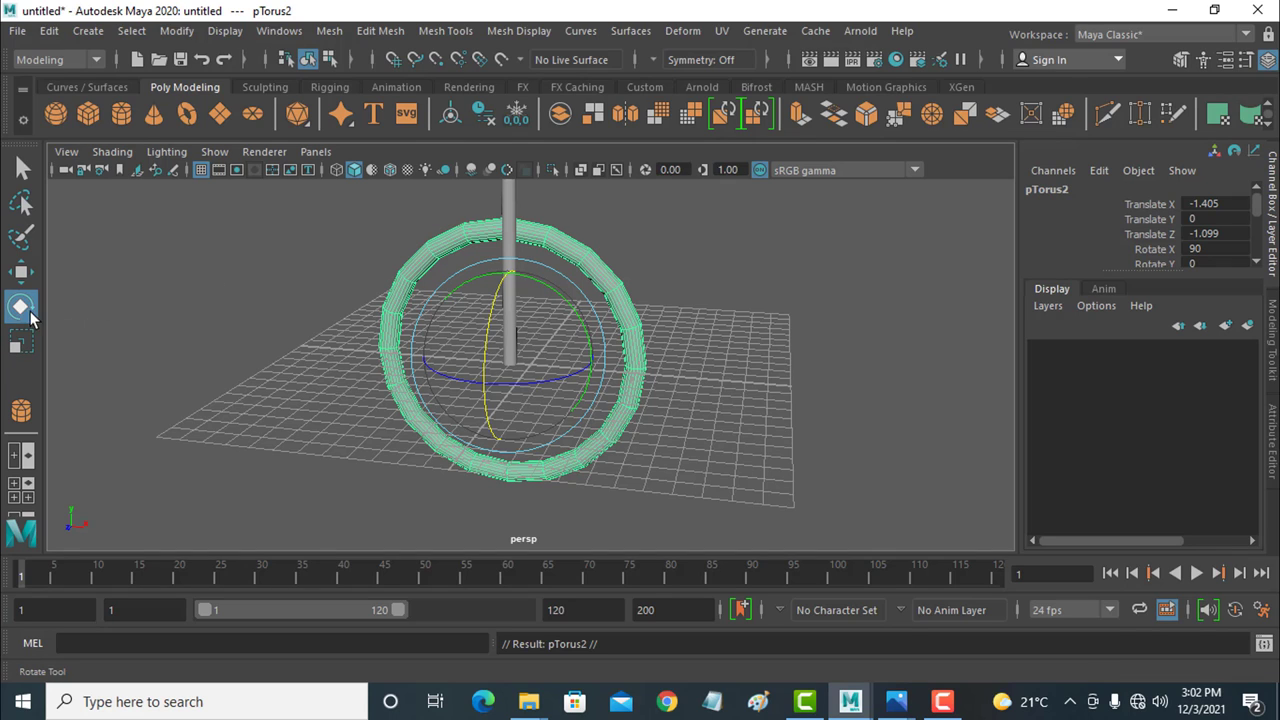
{"action": "left_click", "coordinate": [21, 343]}
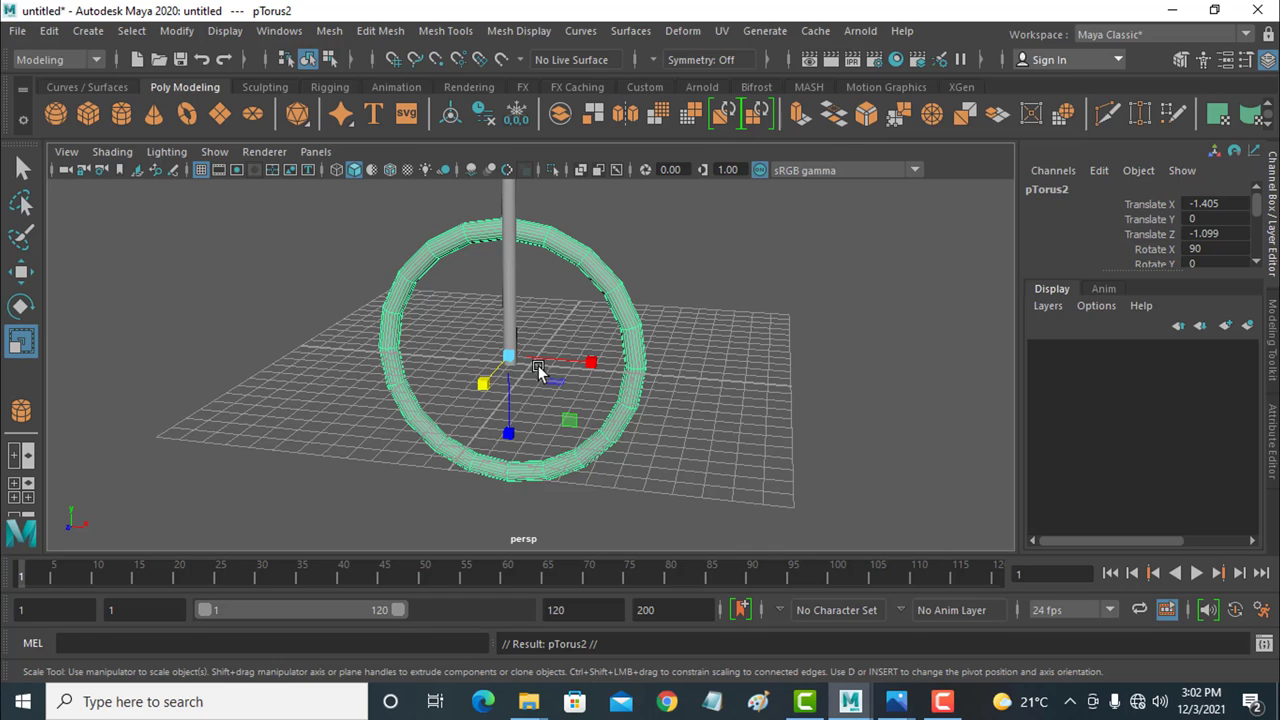
{"action": "left_click_drag", "start_coordinate": [510, 358], "coordinate": [336, 546]}
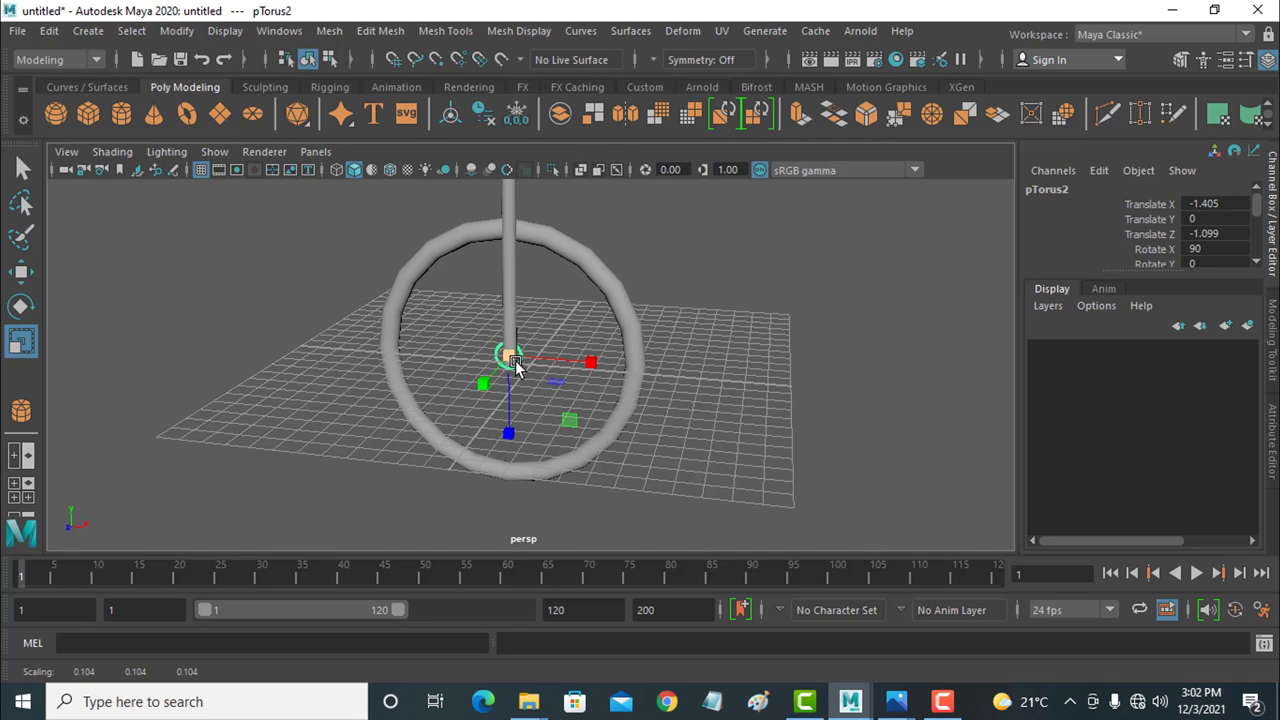
{"action": "left_click", "coordinate": [508, 295]}
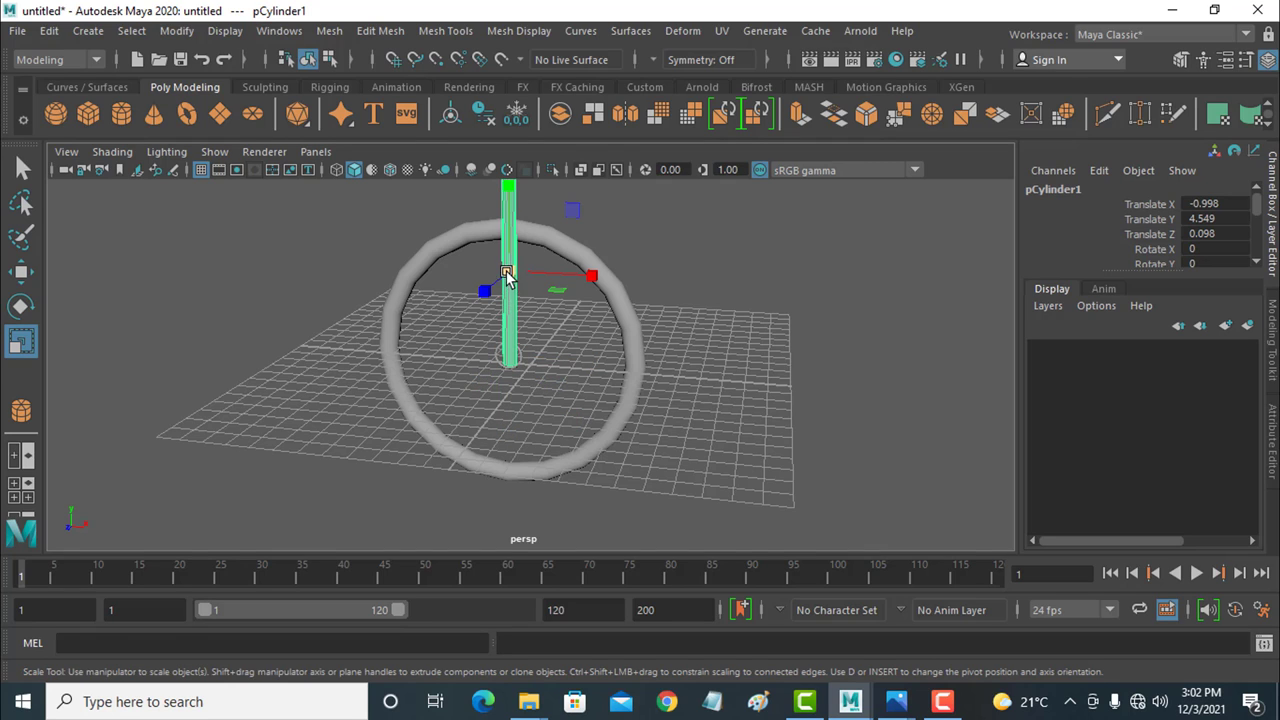
Step: Lower the spoke cylinder toward the hub
{"action": "left_click", "coordinate": [507, 274]}
{"action": "key", "text": "w"}
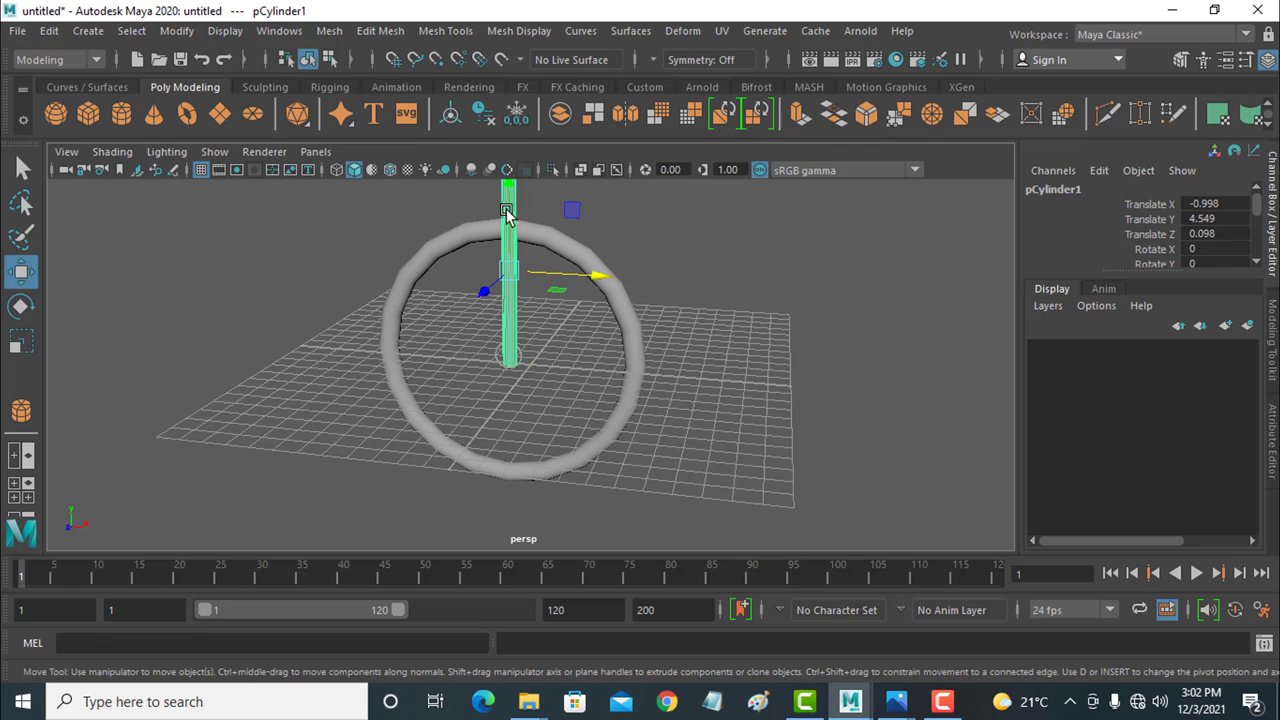
{"action": "left_click_drag", "start_coordinate": [508, 190], "coordinate": [503, 275]}
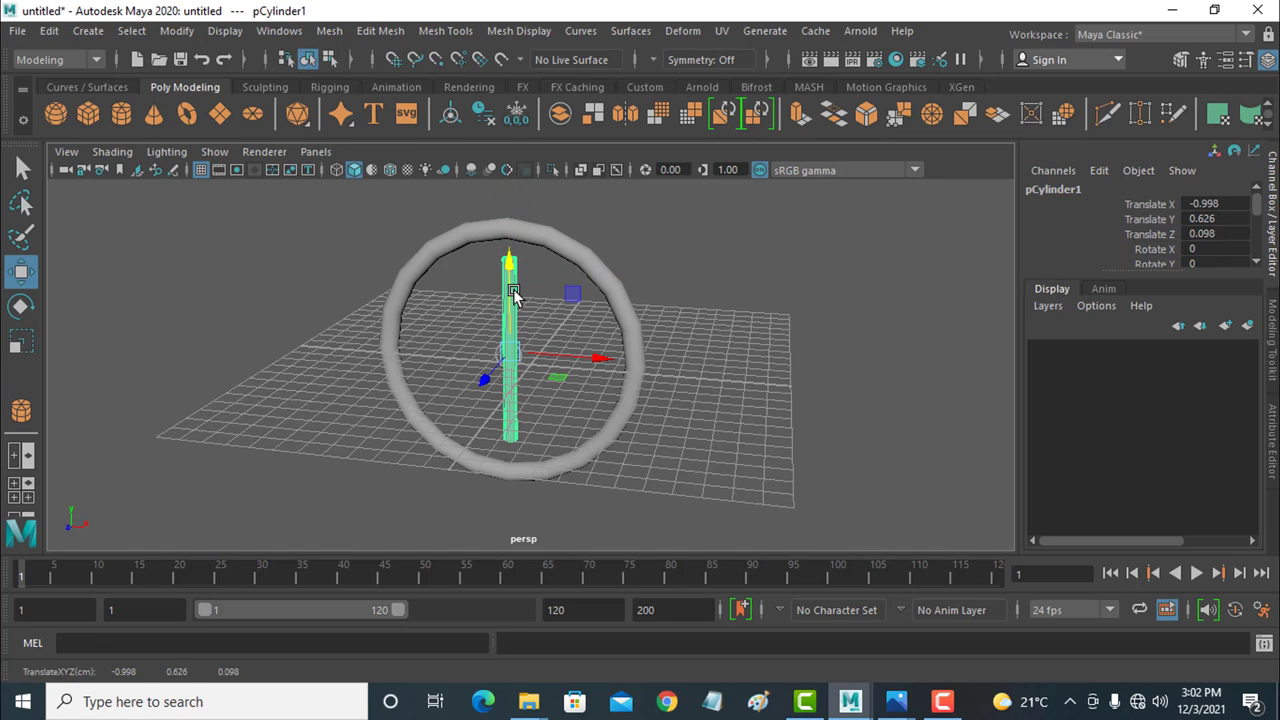
Step: Set the spoke's Radius to 0.05 and stretch it along Y to about 1.28
{"action": "scroll", "coordinate": [1195, 242], "scroll_direction": "down", "scroll_amount": 4}
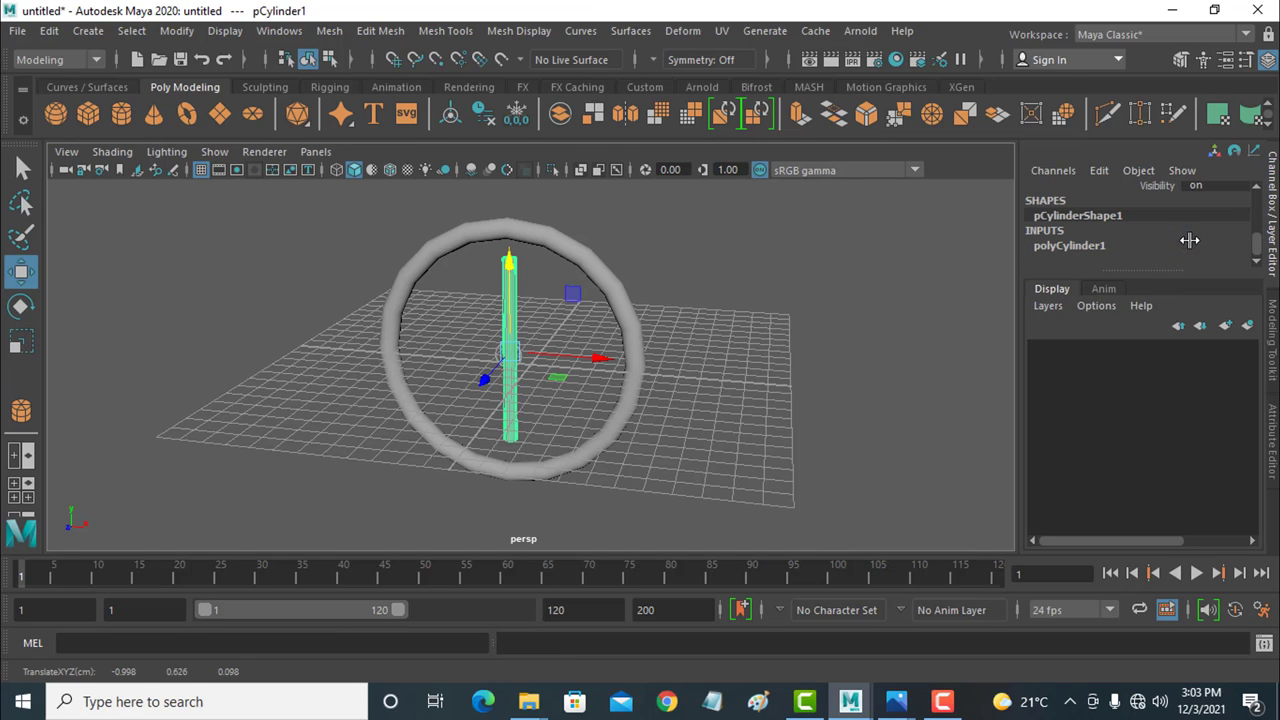
{"action": "left_click", "coordinate": [1103, 245]}
{"action": "scroll", "coordinate": [1168, 265], "scroll_direction": "down", "scroll_amount": 2}
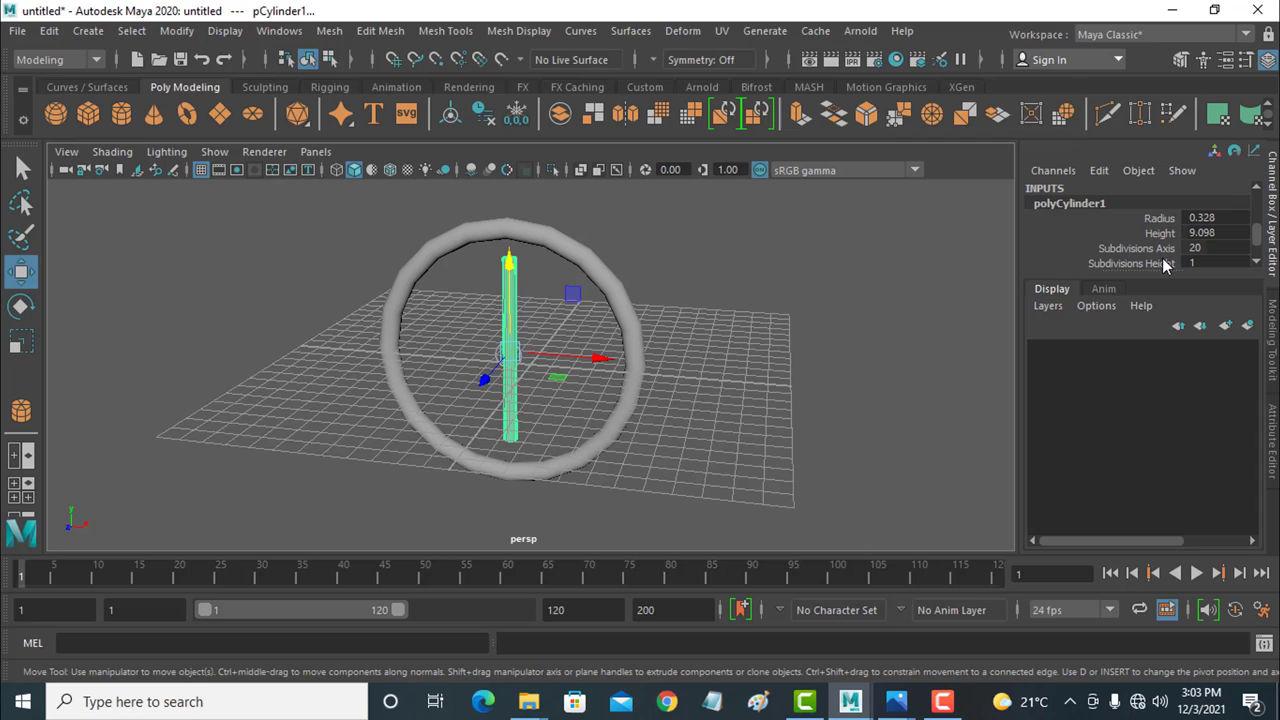
{"action": "left_click", "coordinate": [1224, 217]}
{"action": "key", "text": "Return"}
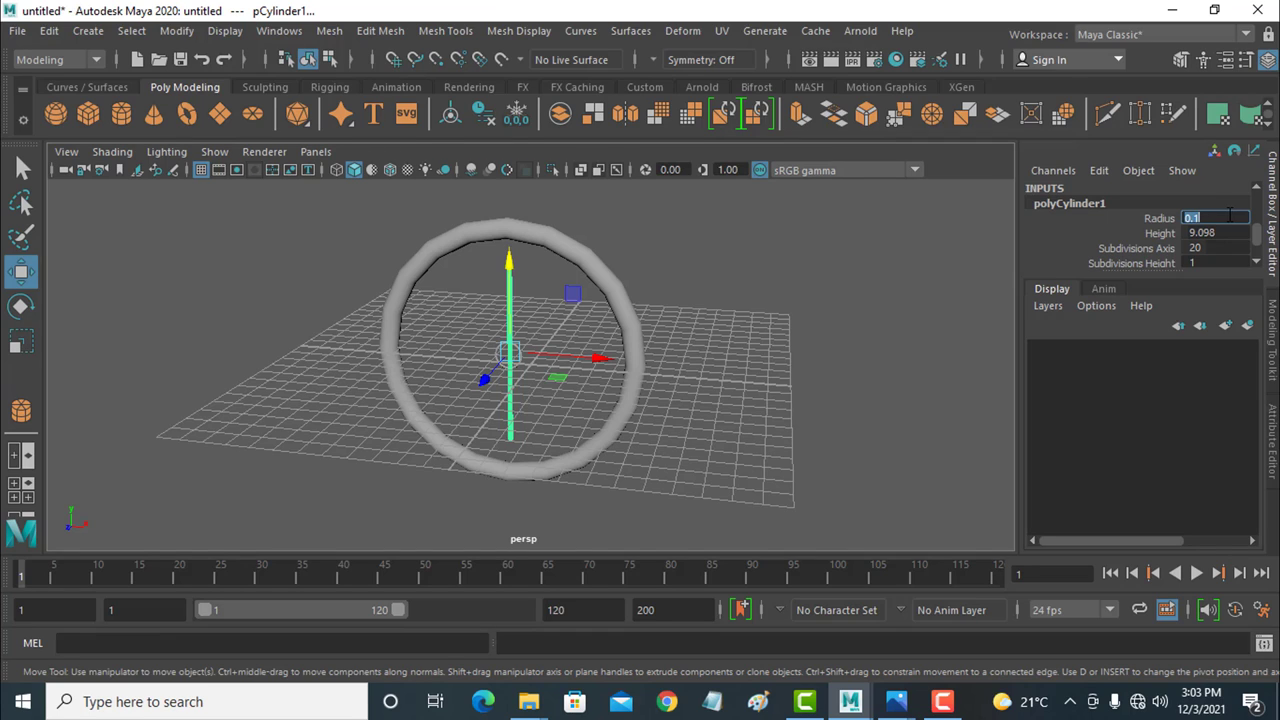
{"action": "type", "text": "0.05"}
{"action": "key", "text": "Return"}
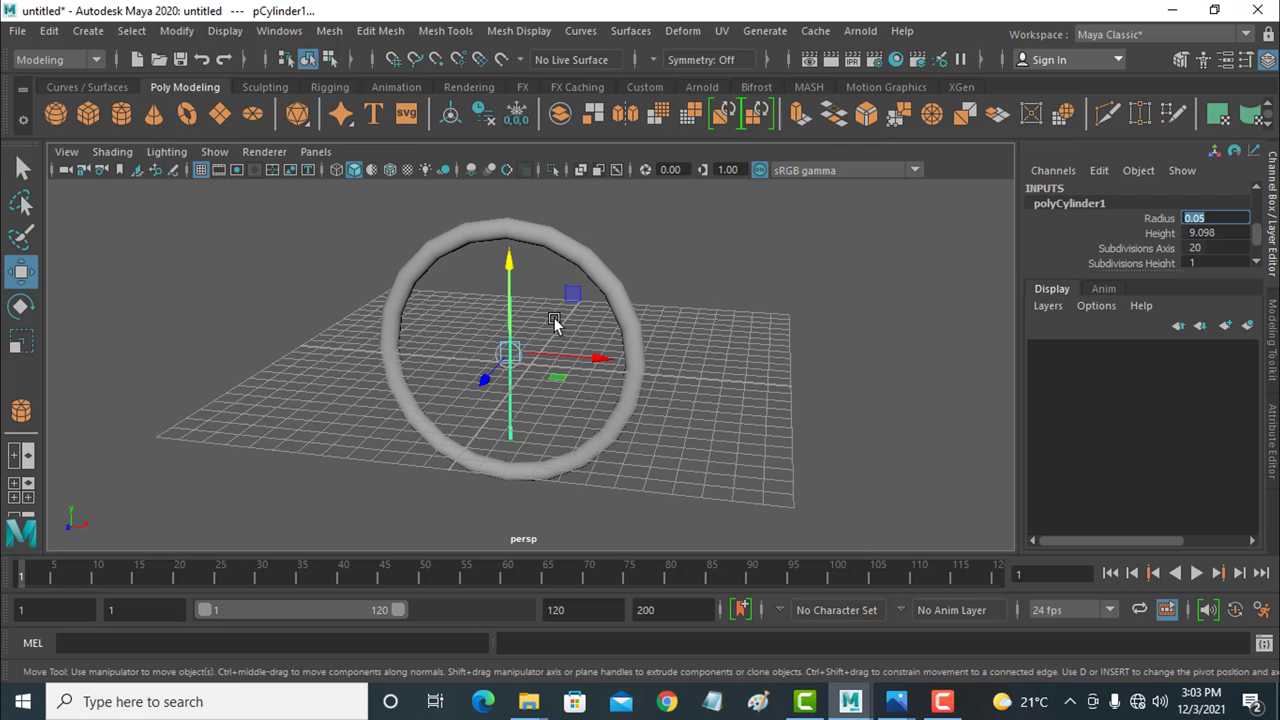
{"action": "left_click", "coordinate": [20, 343]}
{"action": "left_click_drag", "start_coordinate": [509, 266], "coordinate": [515, 250]}
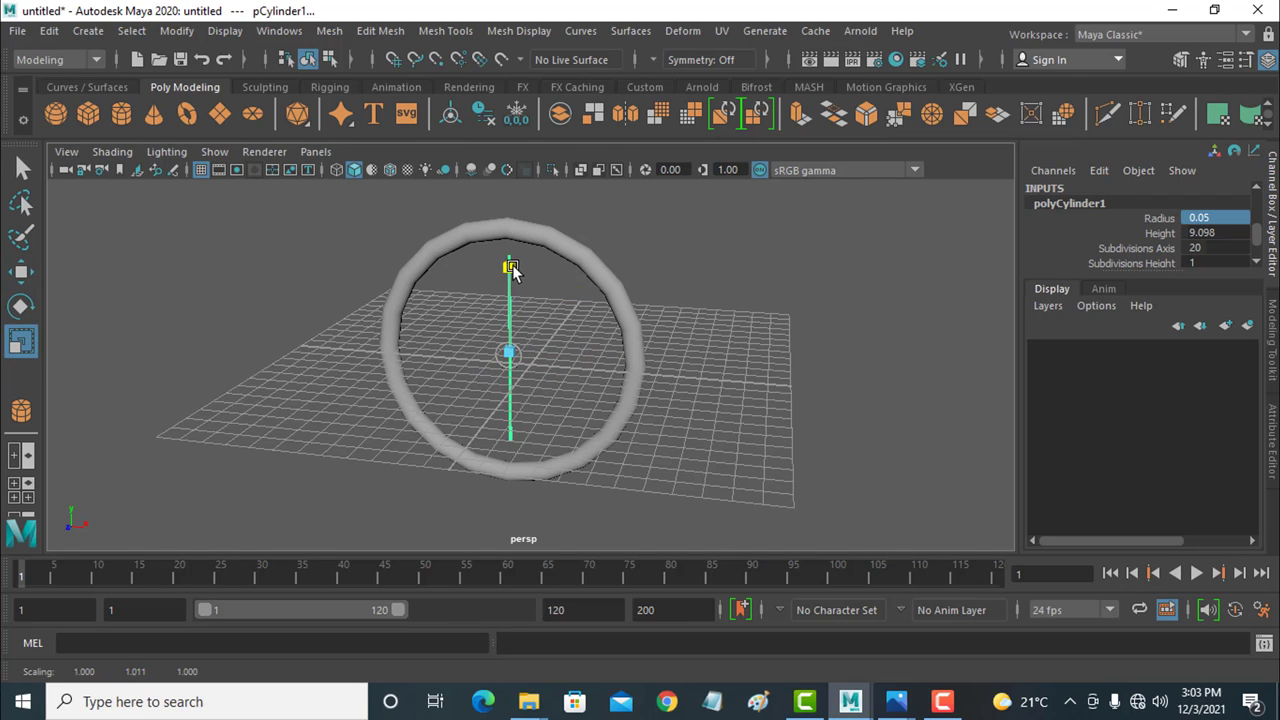
Step: Slide the spoke along X in the perspective and top views toward the ring centre
{"action": "left_click", "coordinate": [21, 270]}
{"action": "mouse_move", "coordinate": [615, 407]}
{"action": "left_mouse_down", "text": "alt"}
{"action": "mouse_move", "coordinate": [530, 425]}
{"action": "mouse_move", "coordinate": [462, 419]}
{"action": "left_mouse_up", "text": "alt"}
{"action": "left_click", "coordinate": [440, 352]}
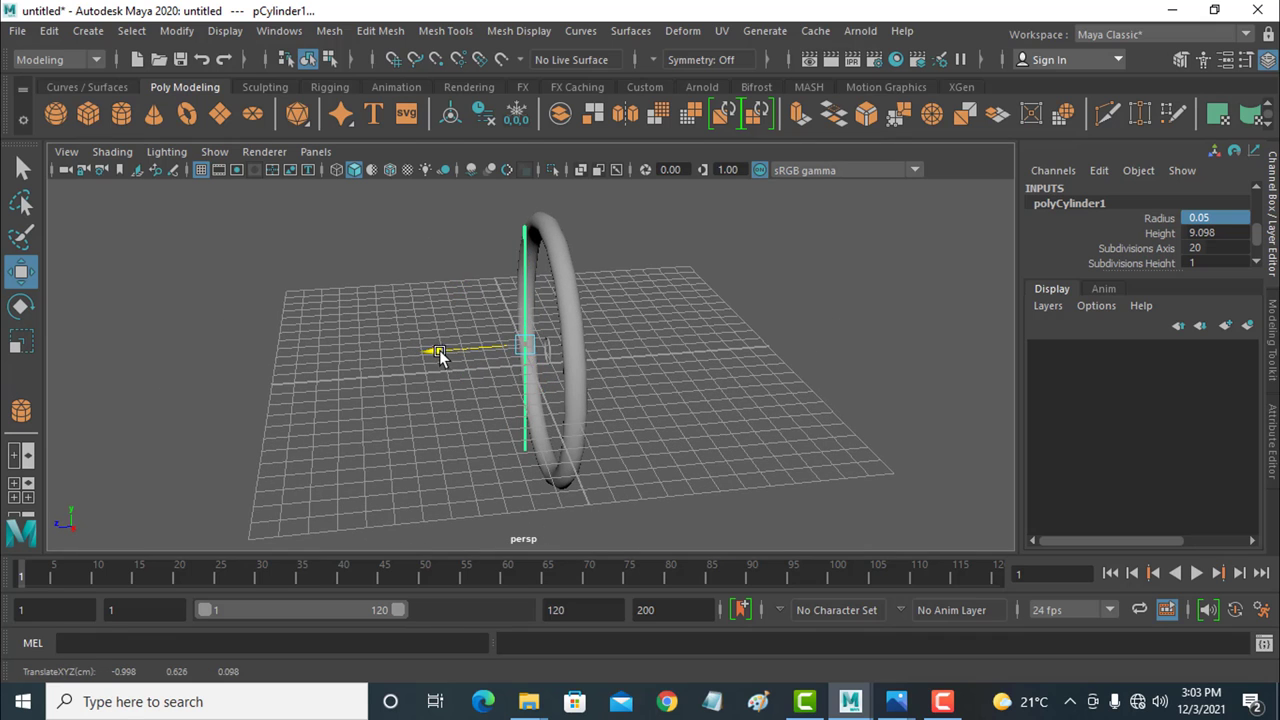
{"action": "left_click_drag", "start_coordinate": [440, 352], "coordinate": [463, 354]}
{"action": "key", "text": "space"}
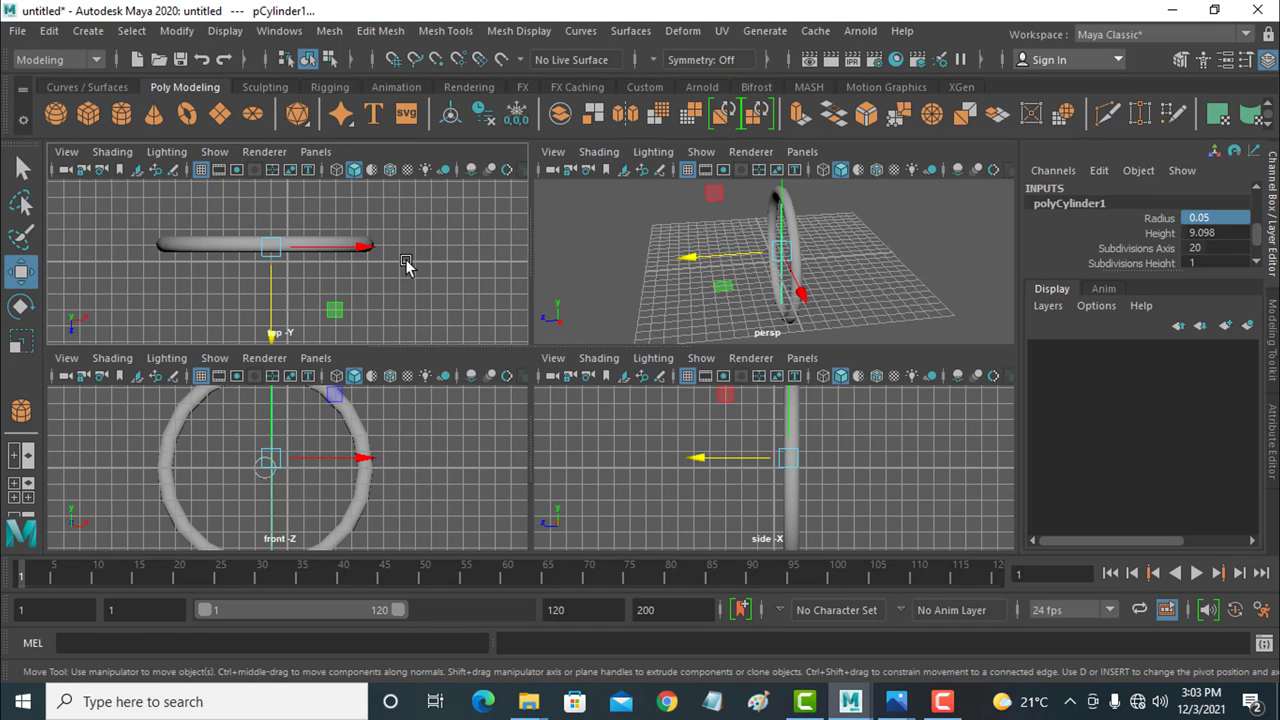
{"action": "key", "text": "space"}
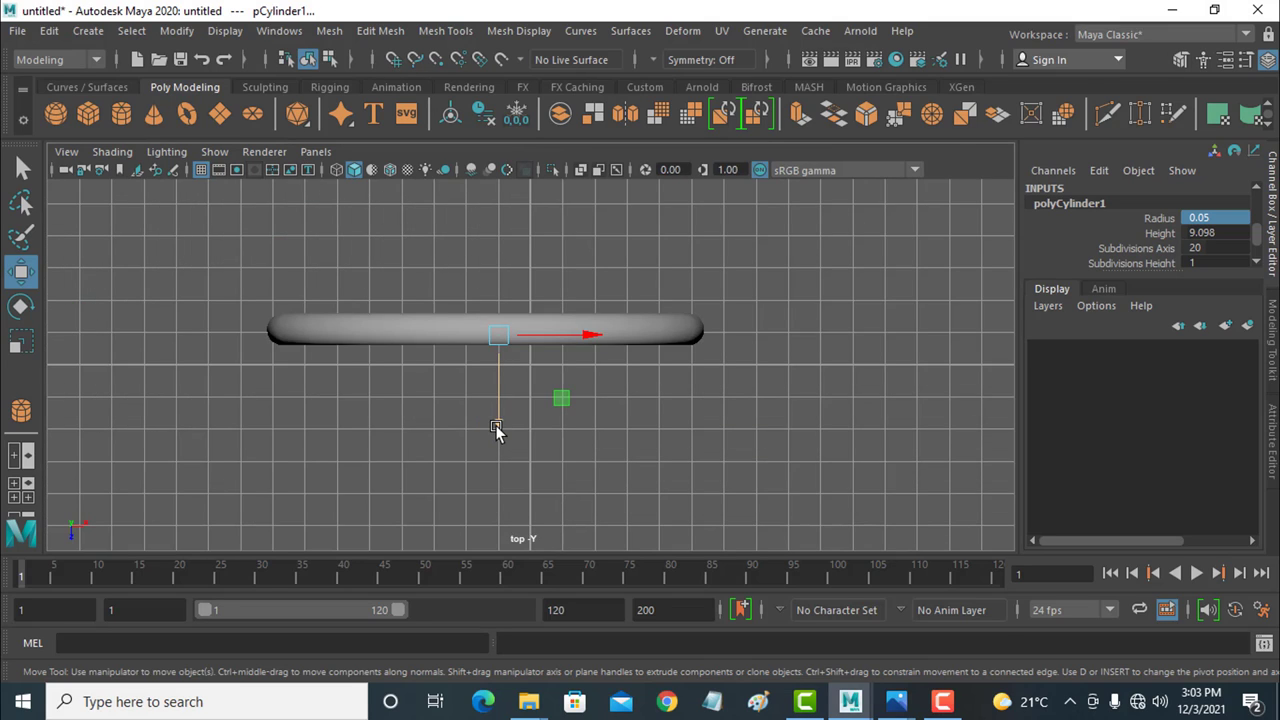
{"action": "left_click", "coordinate": [497, 430]}
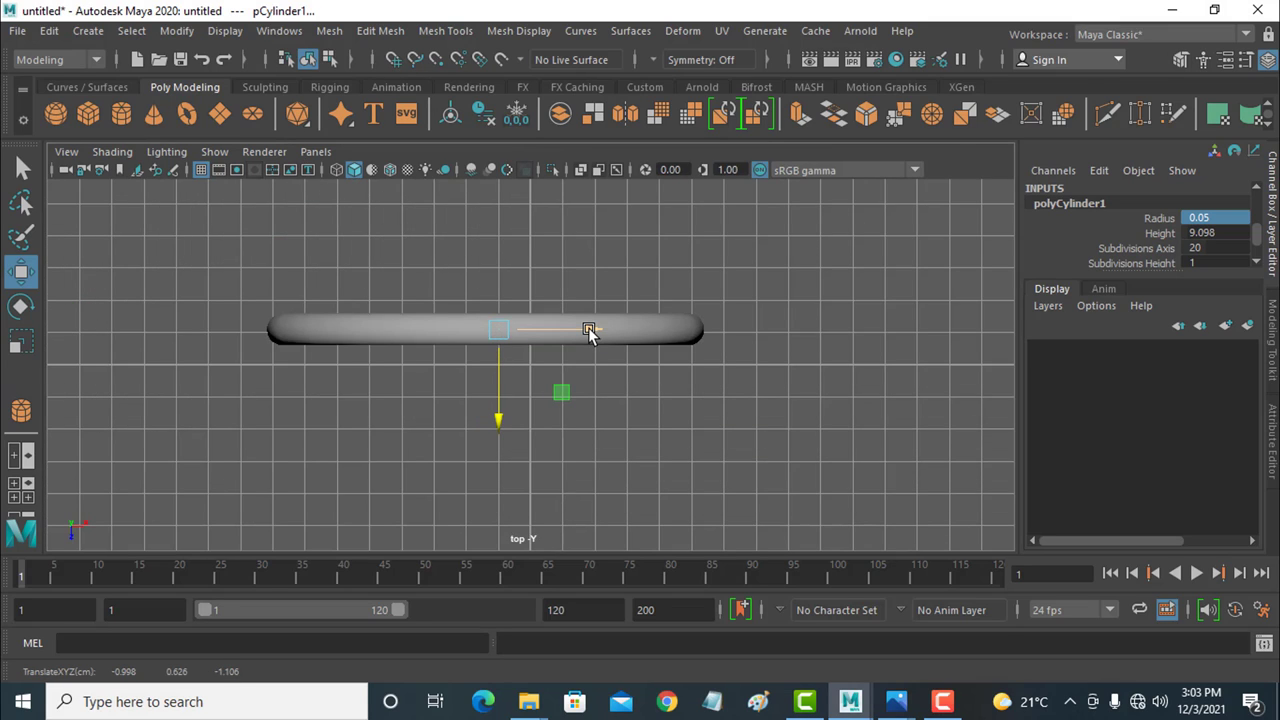
{"action": "left_click_drag", "start_coordinate": [589, 334], "coordinate": [565, 334]}
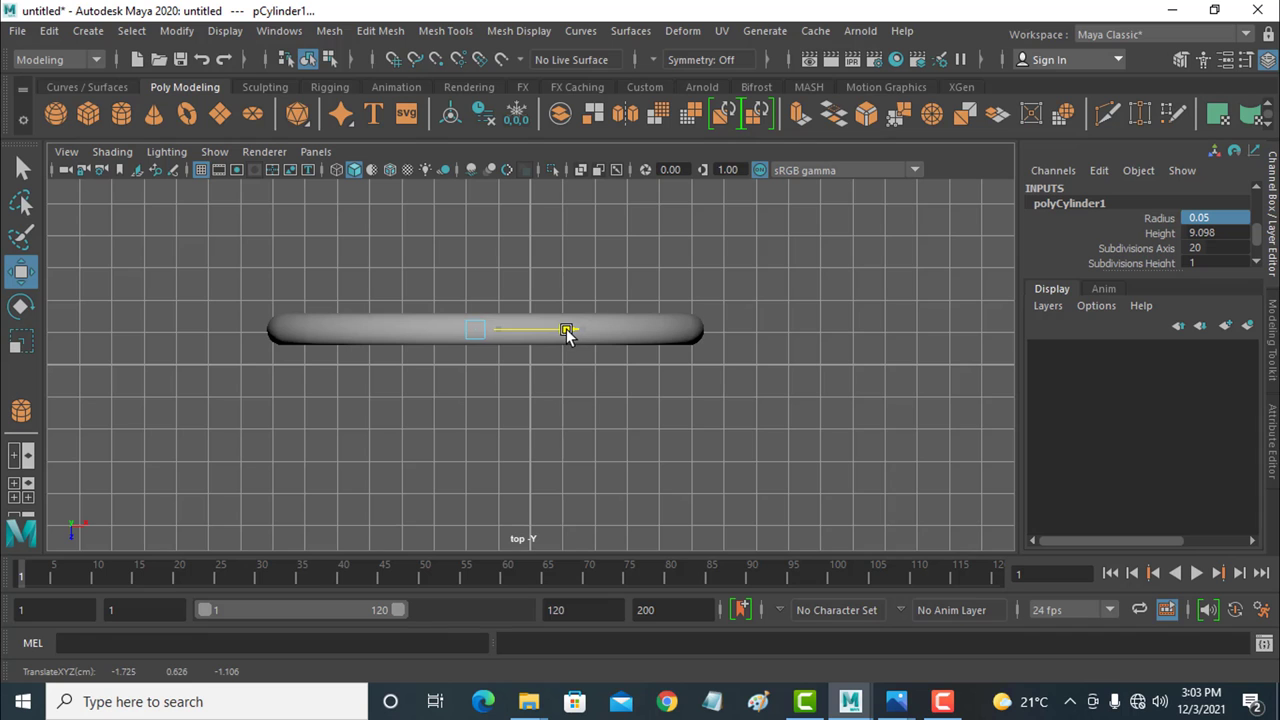
Step: Nudge the spoke right in perspective, then lower it in front view to centre it vertically
{"action": "key", "text": "space"}
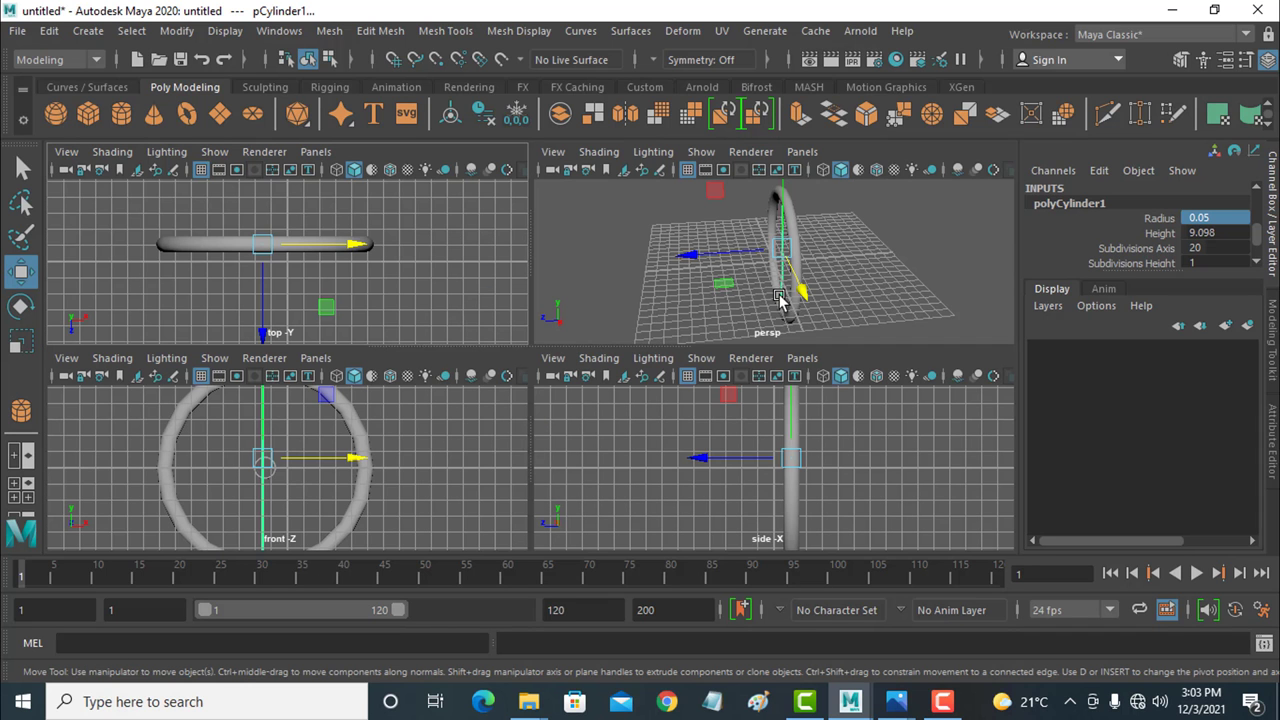
{"action": "key", "text": "space"}
{"action": "mouse_move", "coordinate": [597, 368]}
{"action": "left_mouse_down", "text": "alt"}
{"action": "mouse_move", "coordinate": [771, 349]}
{"action": "mouse_move", "coordinate": [535, 380]}
{"action": "left_mouse_up", "text": "alt"}
{"action": "scroll", "coordinate": [535, 380], "scroll_direction": "up", "scroll_amount": 2}
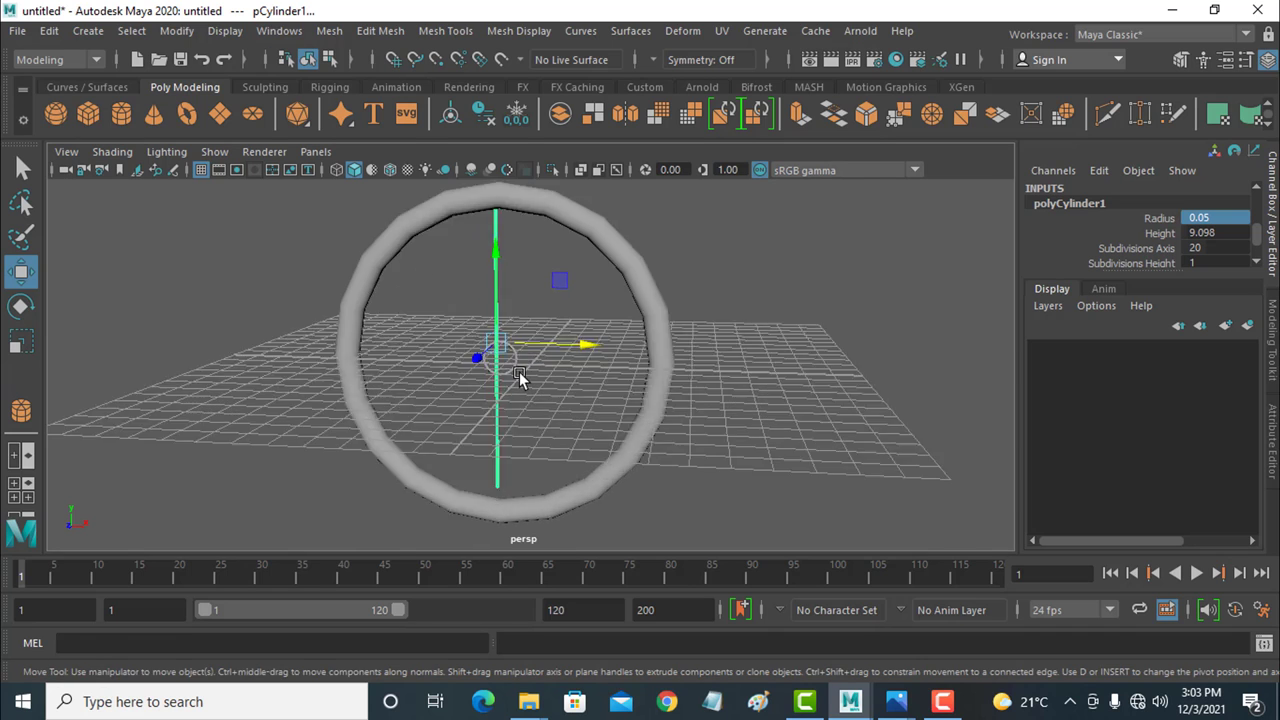
{"action": "scroll", "coordinate": [537, 362], "scroll_direction": "up", "scroll_amount": 5}
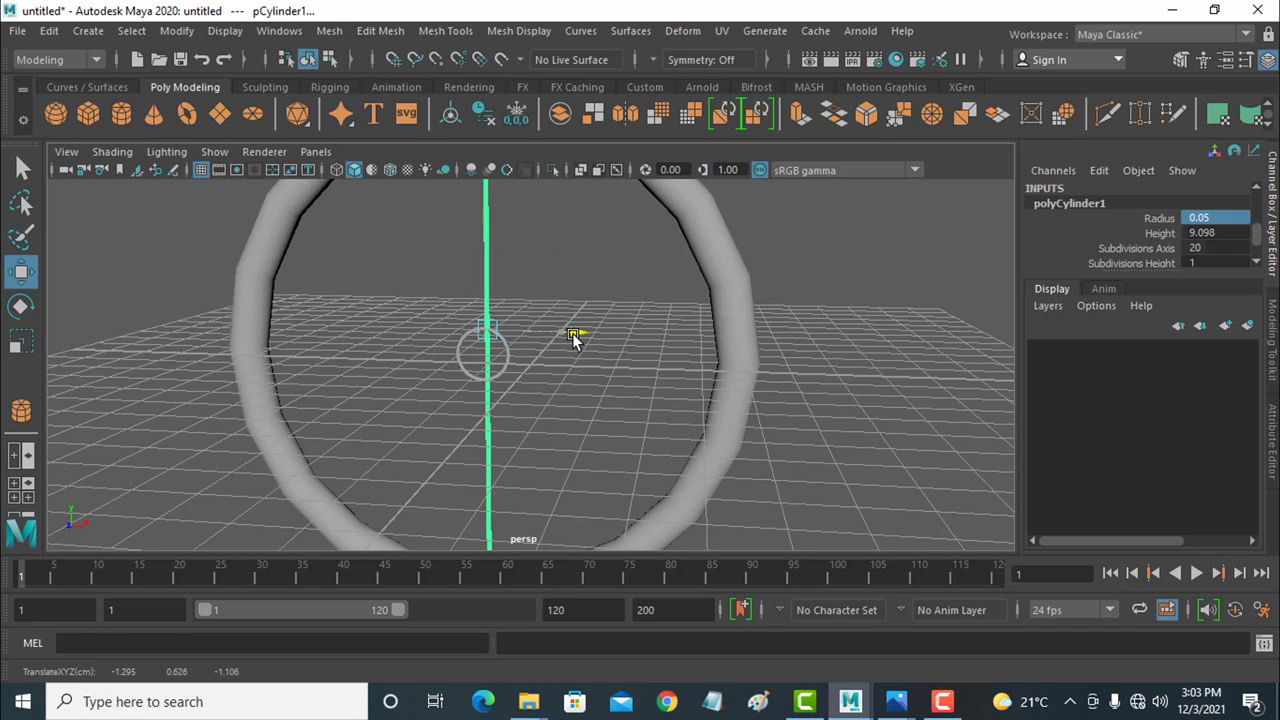
{"action": "left_click_drag", "start_coordinate": [563, 338], "coordinate": [573, 333]}
{"action": "key", "text": "space"}
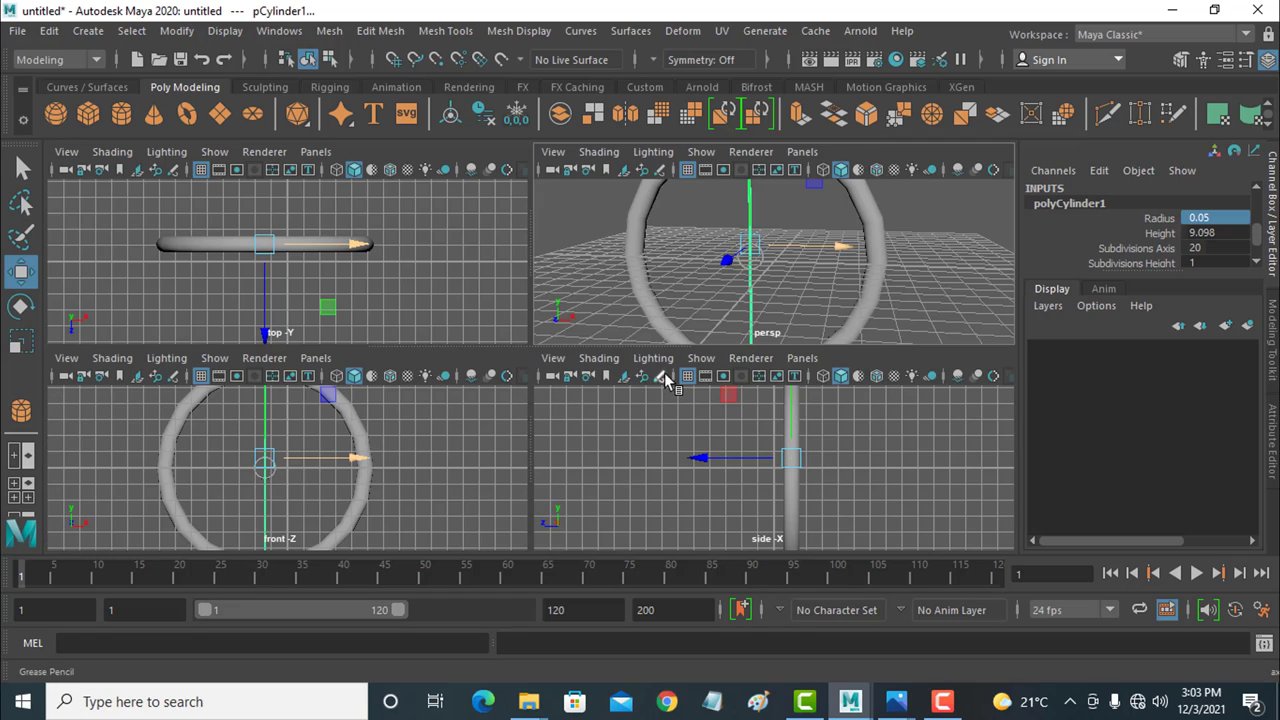
{"action": "key", "text": "space"}
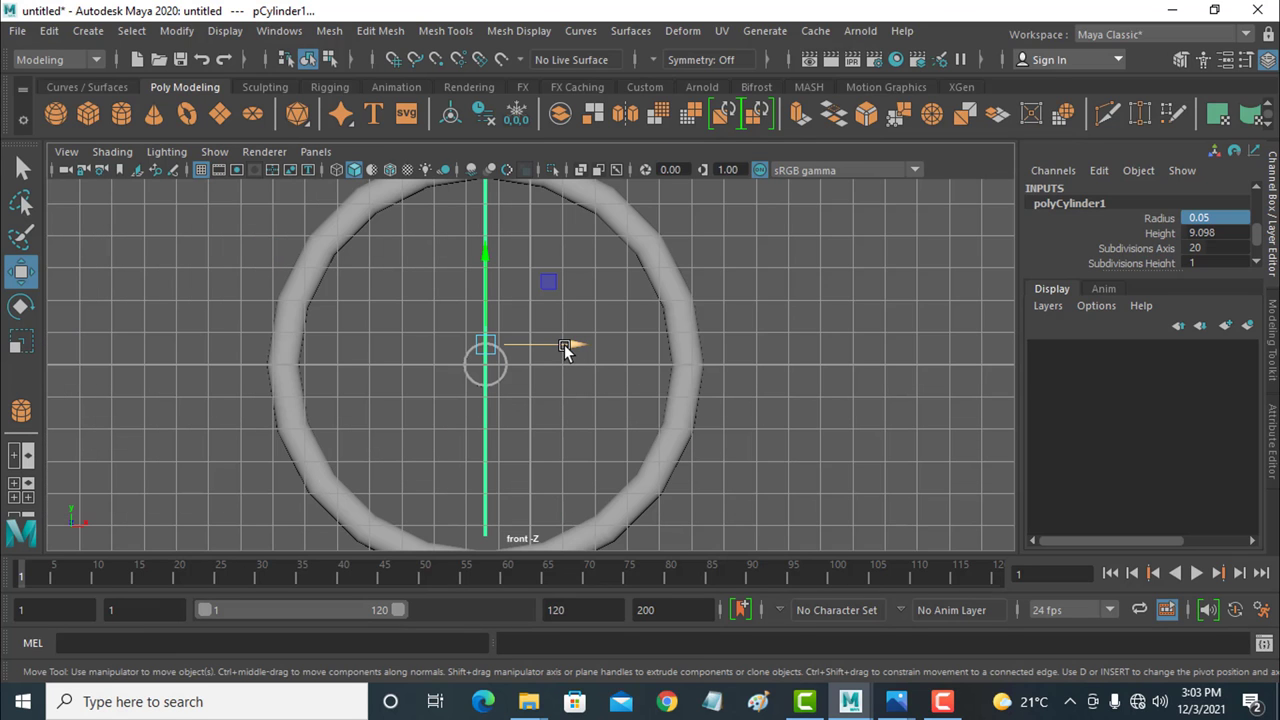
{"action": "scroll", "coordinate": [545, 405], "scroll_direction": "down", "scroll_amount": 2}
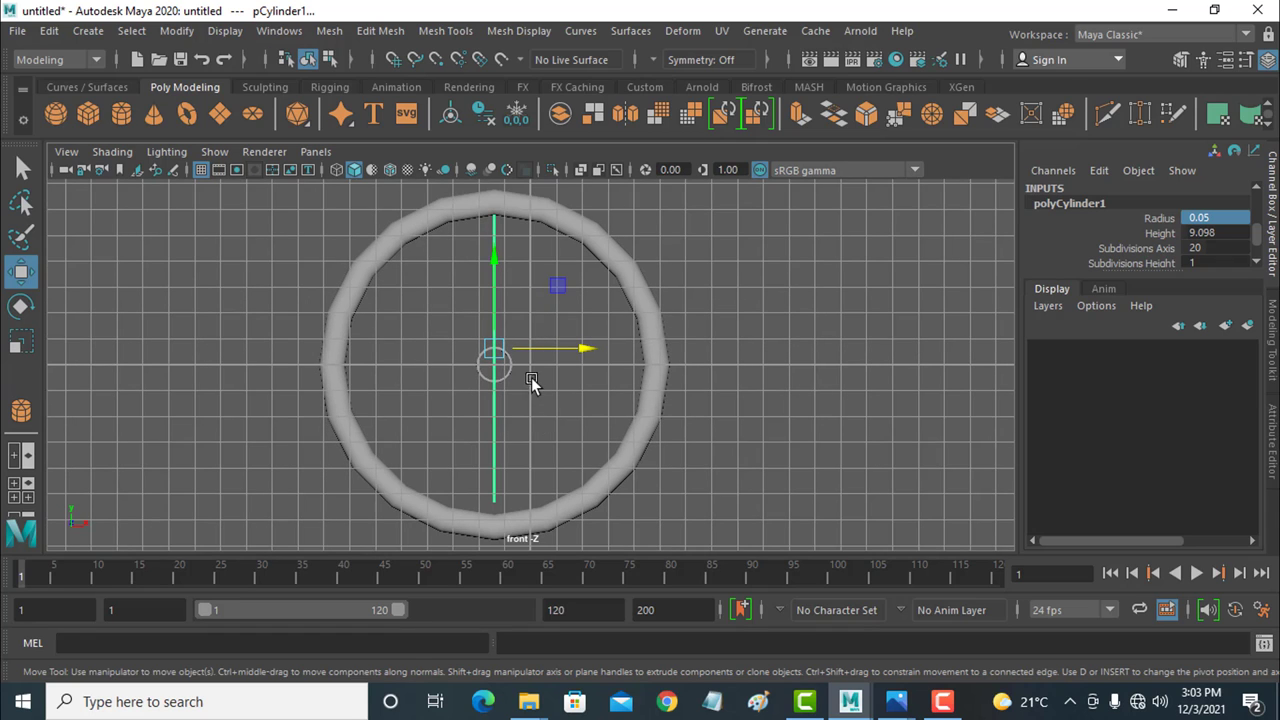
{"action": "left_click_drag", "start_coordinate": [492, 266], "coordinate": [492, 283]}
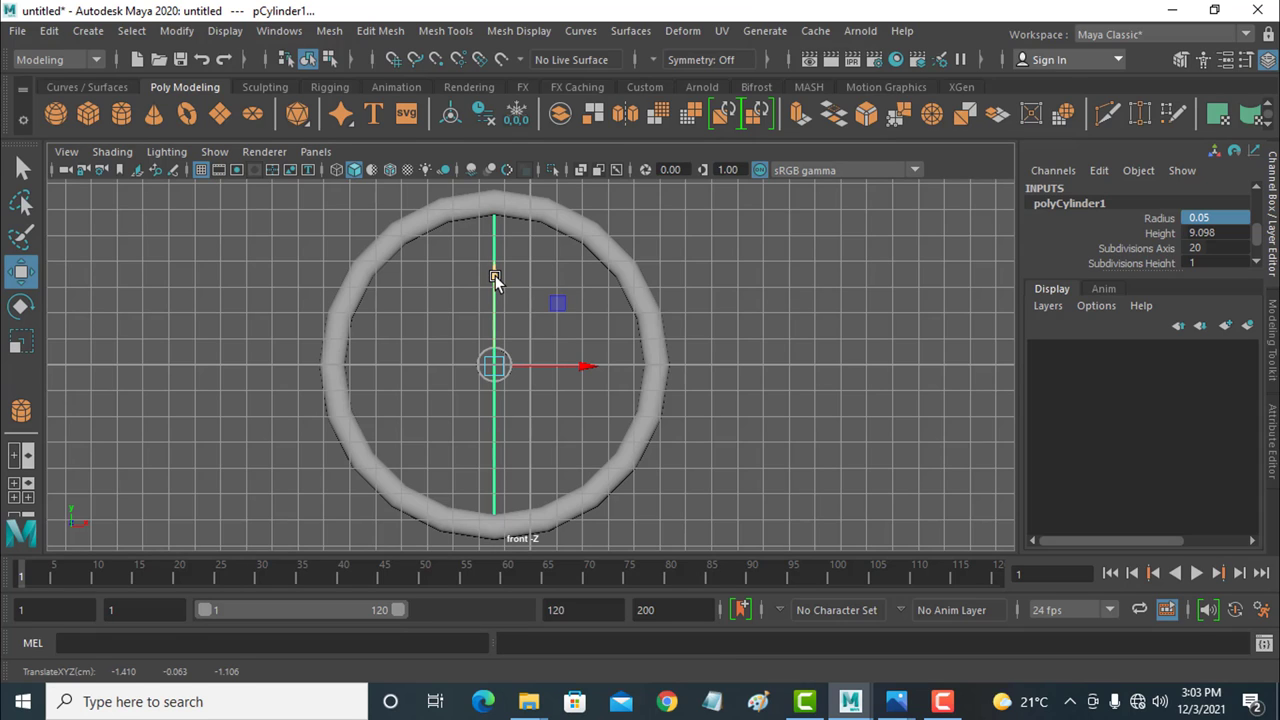
Step: Make the first tilted spoke copies, about 12 and 22 degrees, around the hub
{"action": "left_click", "coordinate": [21, 306]}
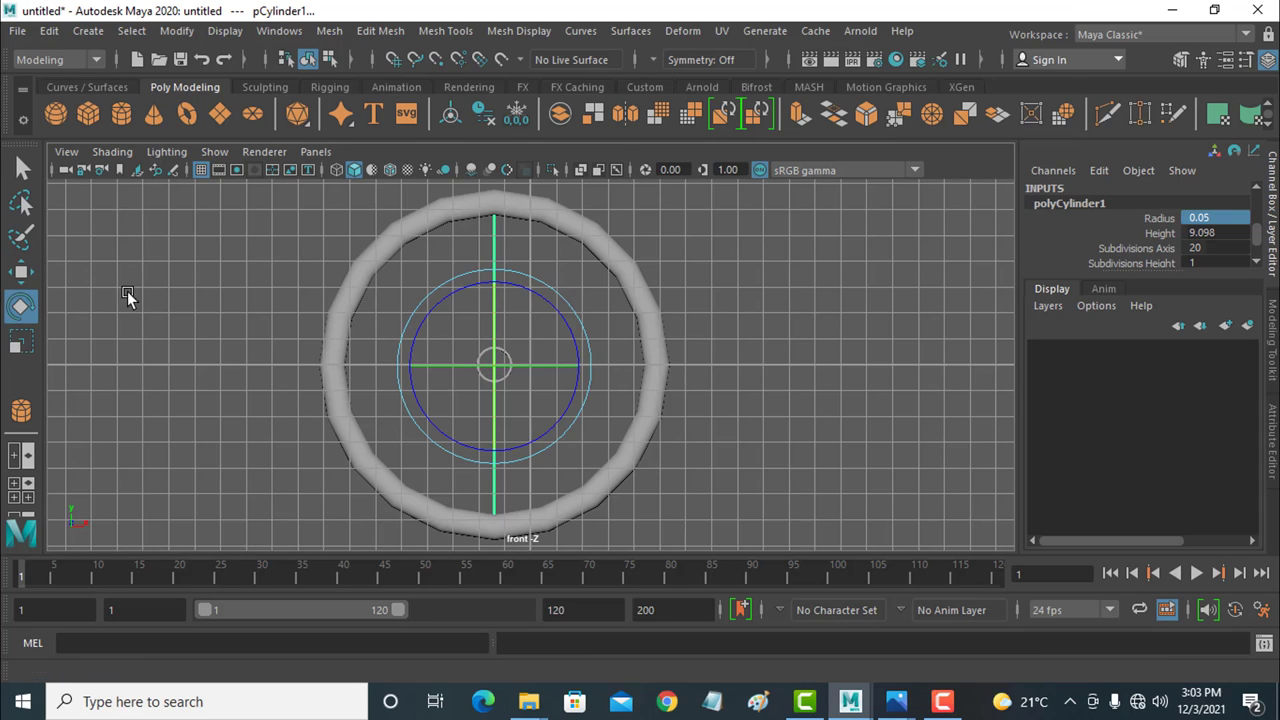
{"action": "left_click_drag", "start_coordinate": [542, 293], "coordinate": [551, 308], "text": "shift"}
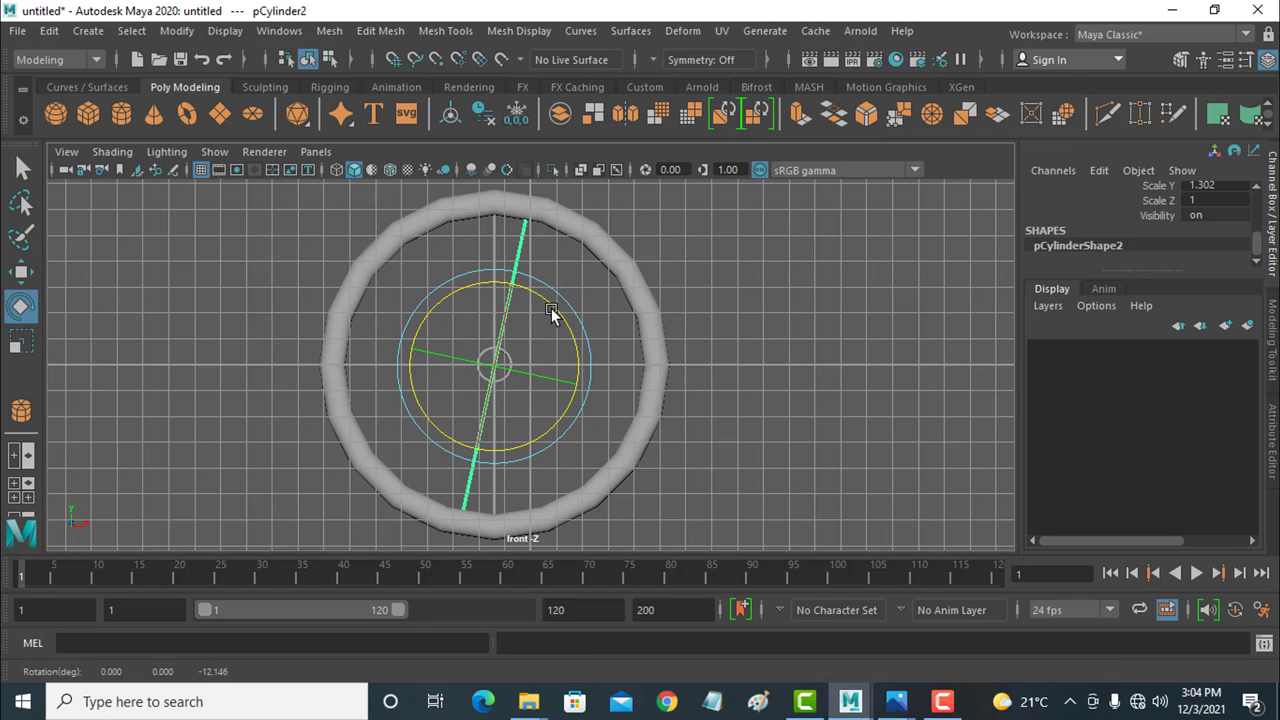
{"action": "left_click", "coordinate": [539, 308]}
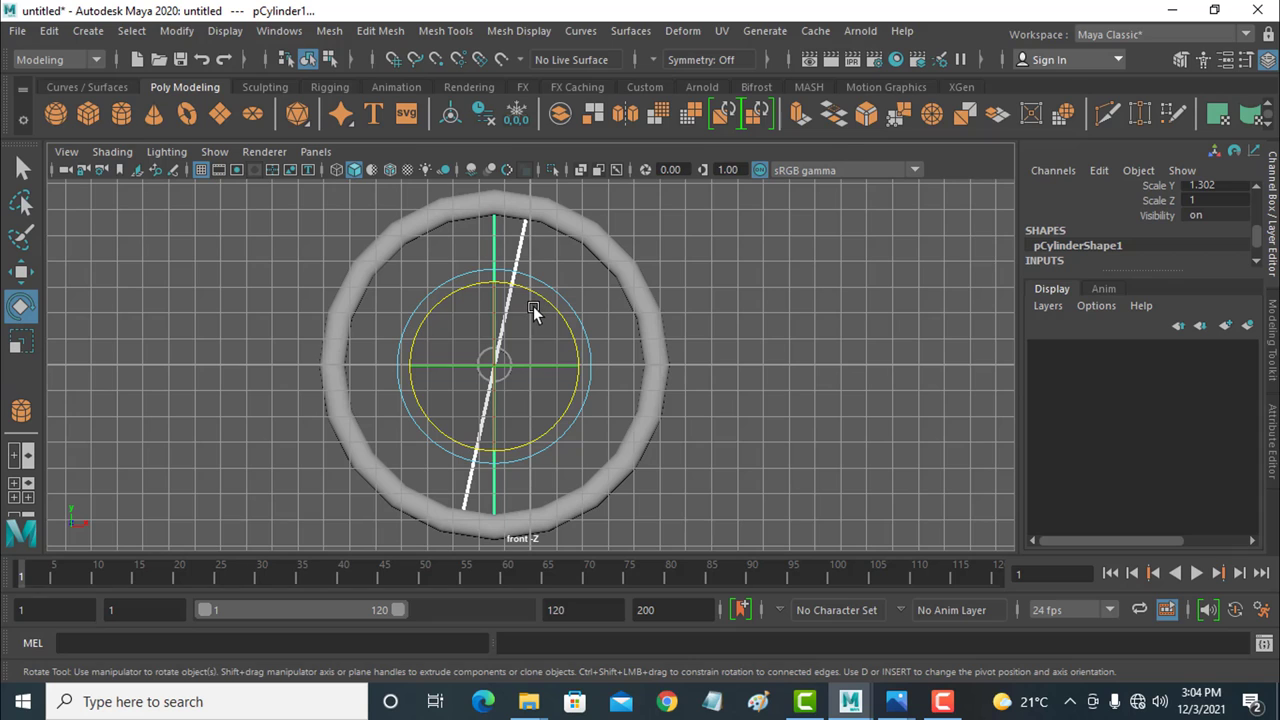
{"action": "mouse_move", "coordinate": [539, 291]}
{"action": "left_mouse_down", "text": "shift"}
{"action": "mouse_move", "coordinate": [556, 318]}
{"action": "mouse_move", "coordinate": [525, 295]}
{"action": "left_mouse_up", "text": "shift"}
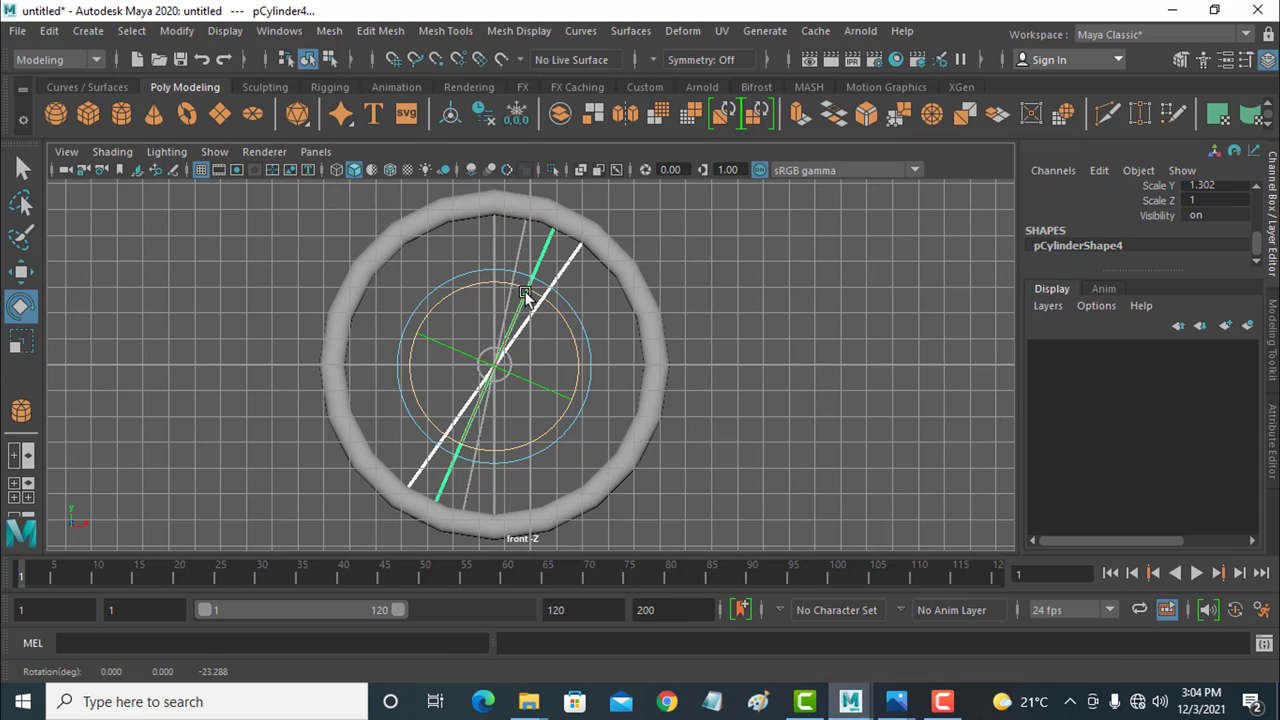
{"action": "left_click", "coordinate": [551, 312]}
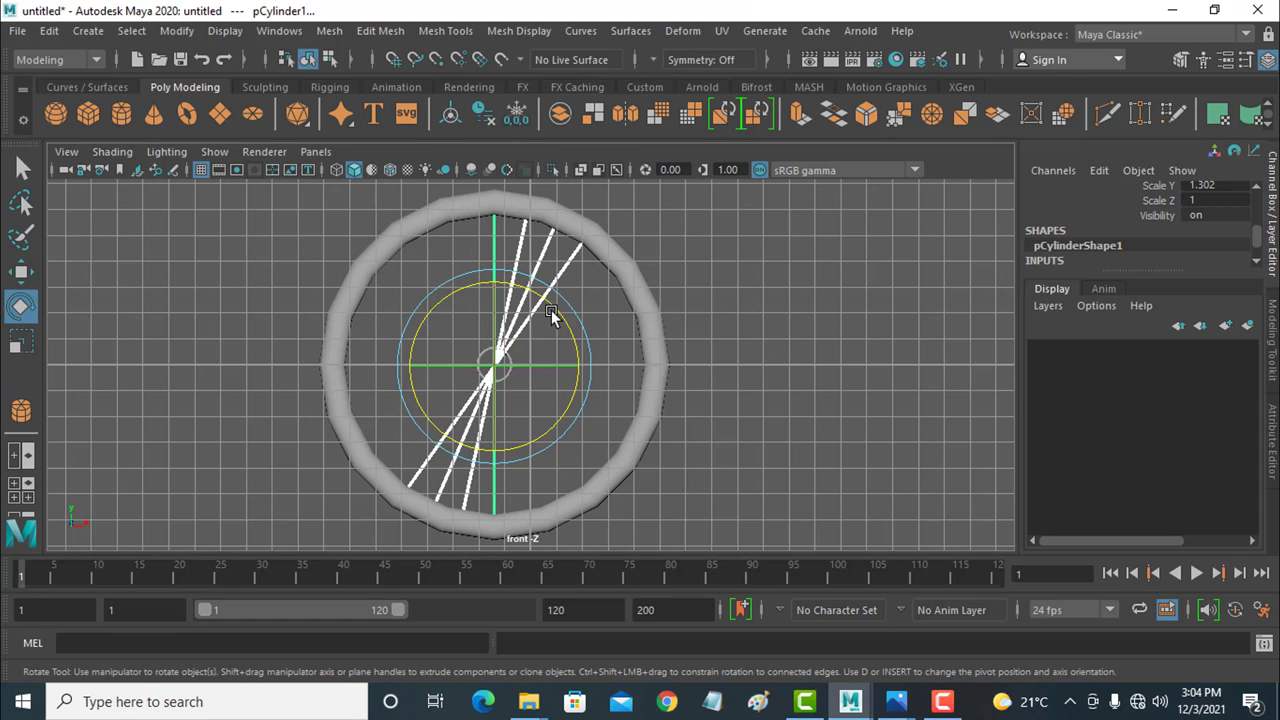
{"action": "left_click_drag", "start_coordinate": [458, 256], "coordinate": [558, 322]}
{"action": "left_click_drag", "start_coordinate": [494, 252], "coordinate": [495, 266], "text": "shift"}
{"action": "left_click", "coordinate": [494, 262]}
Step: Repeatedly duplicate the spoke set, rotating about 30 degrees each time, to fill the wheel
{"action": "key", "text": "ctrl+d"}
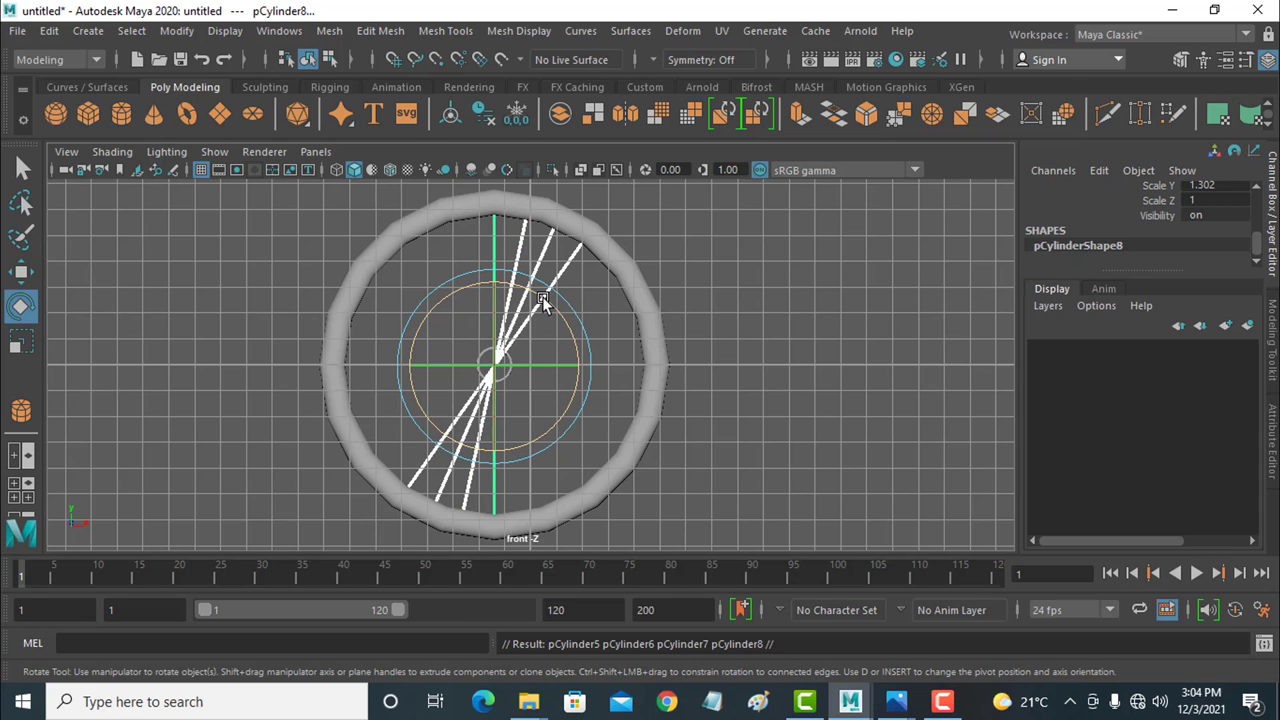
{"action": "left_click_drag", "start_coordinate": [542, 296], "coordinate": [572, 358]}
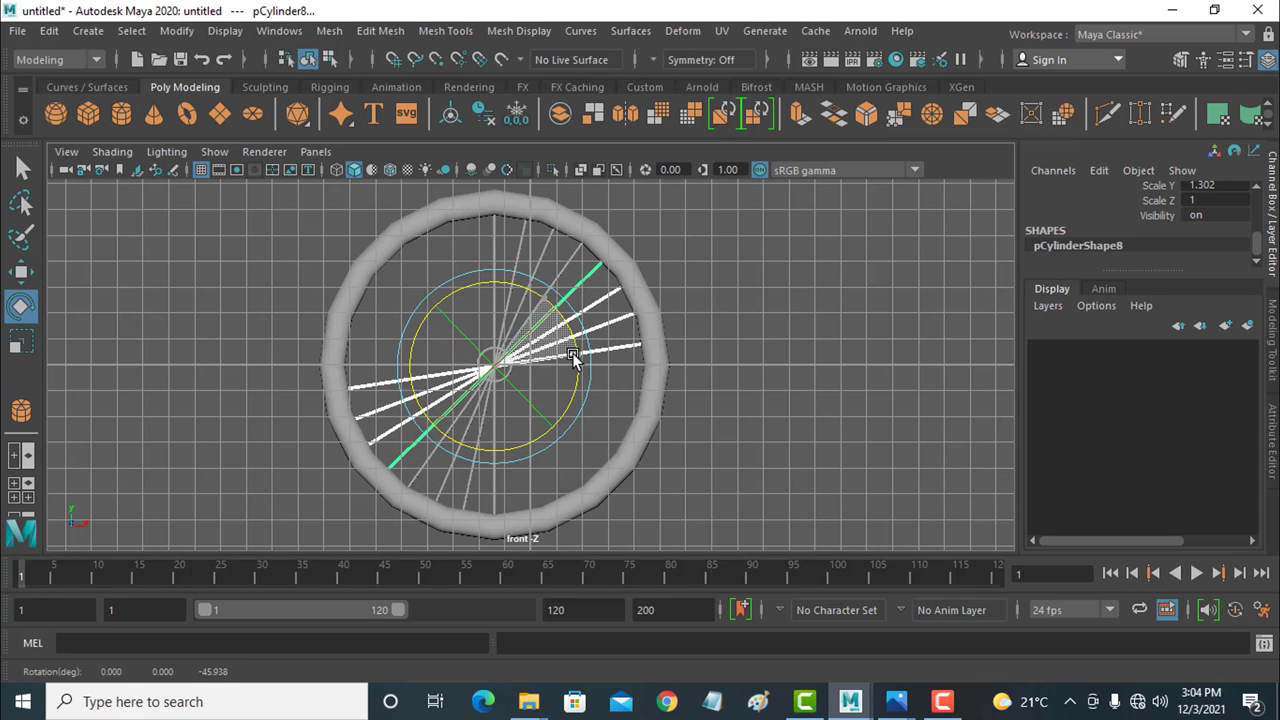
{"action": "key", "text": "ctrl+d"}
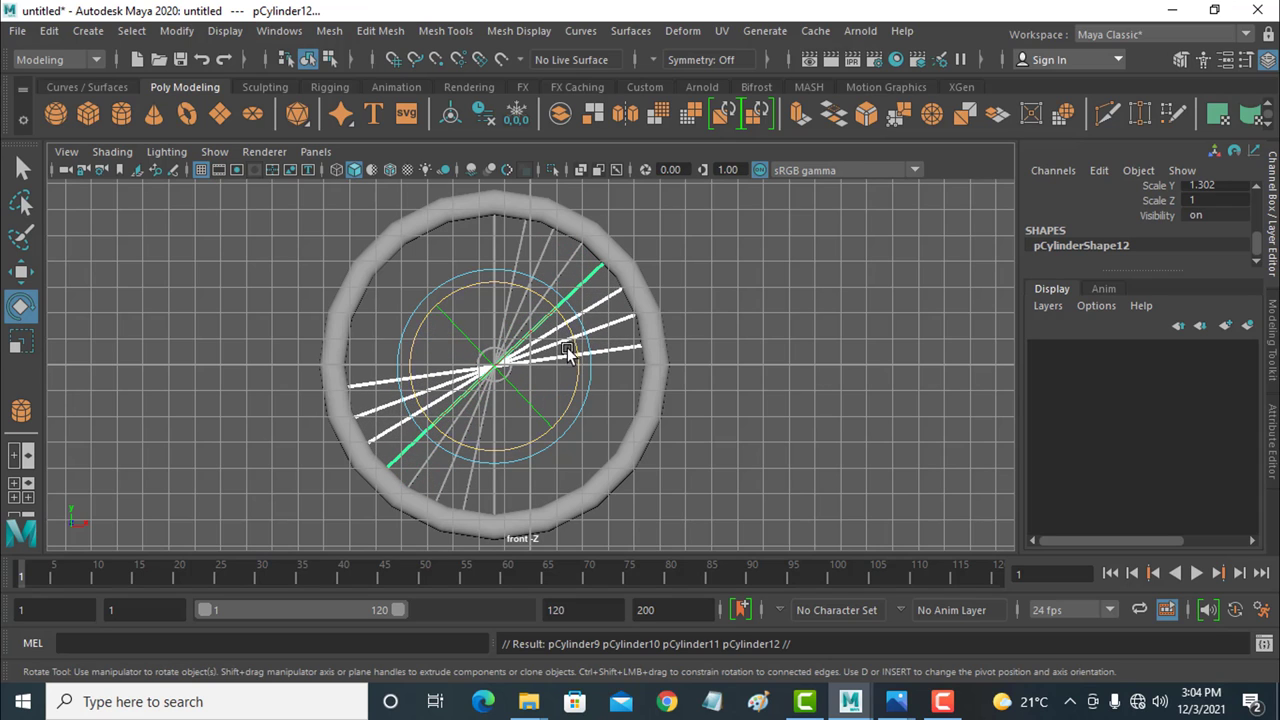
{"action": "mouse_move", "coordinate": [570, 328]}
{"action": "left_mouse_down"}
{"action": "mouse_move", "coordinate": [568, 398]}
{"action": "mouse_move", "coordinate": [586, 371]}
{"action": "mouse_move", "coordinate": [563, 405]}
{"action": "mouse_move", "coordinate": [566, 395]}
{"action": "left_mouse_up"}
{"action": "key", "text": "ctrl+d"}
Step: Marquee-select rim, hub and spokes and apply Mesh > Combine to make pCylinder16
{"action": "left_click", "coordinate": [727, 393]}
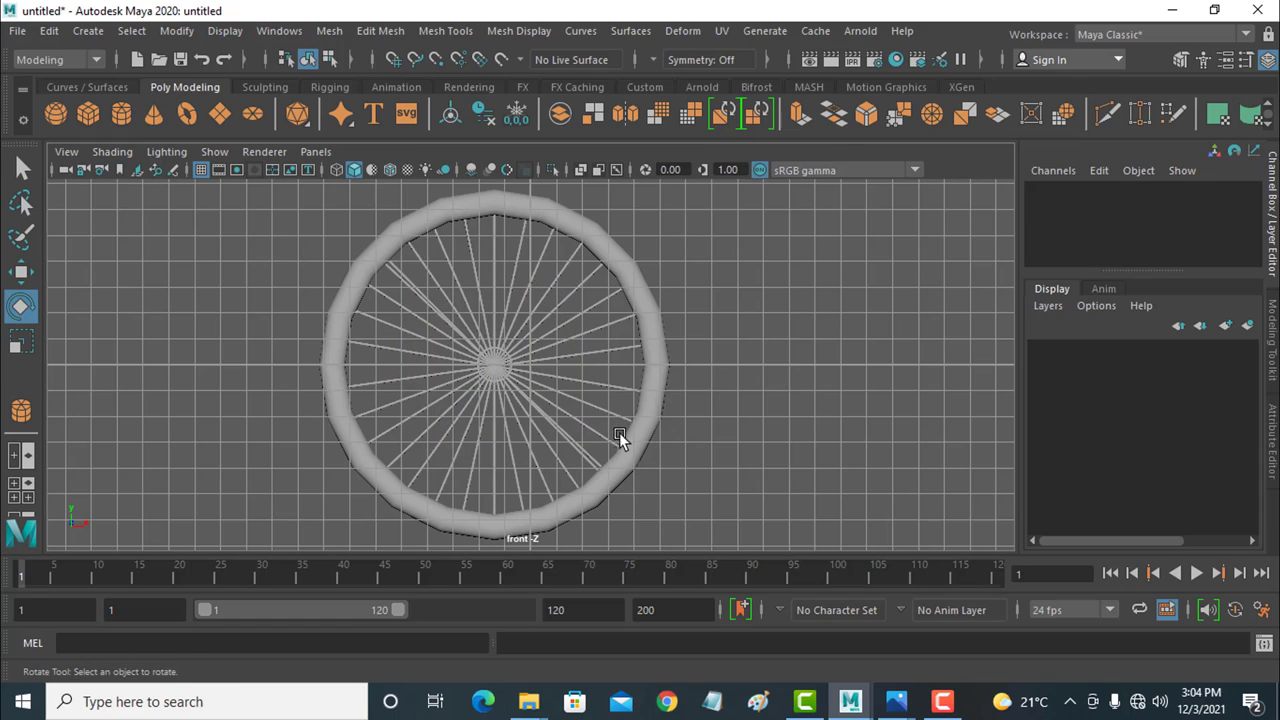
{"action": "left_click", "coordinate": [583, 447]}
{"action": "left_click", "coordinate": [580, 443]}
{"action": "left_click_drag", "start_coordinate": [712, 227], "coordinate": [300, 458]}
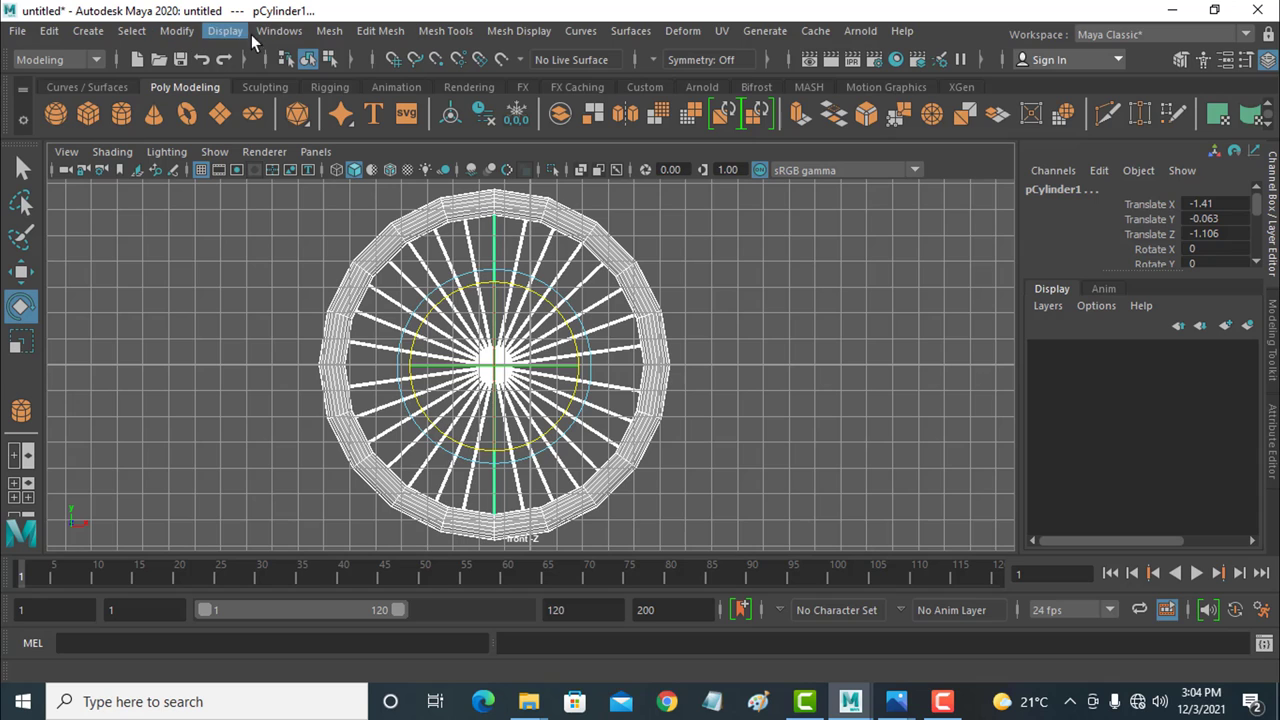
{"action": "left_click", "coordinate": [320, 33]}
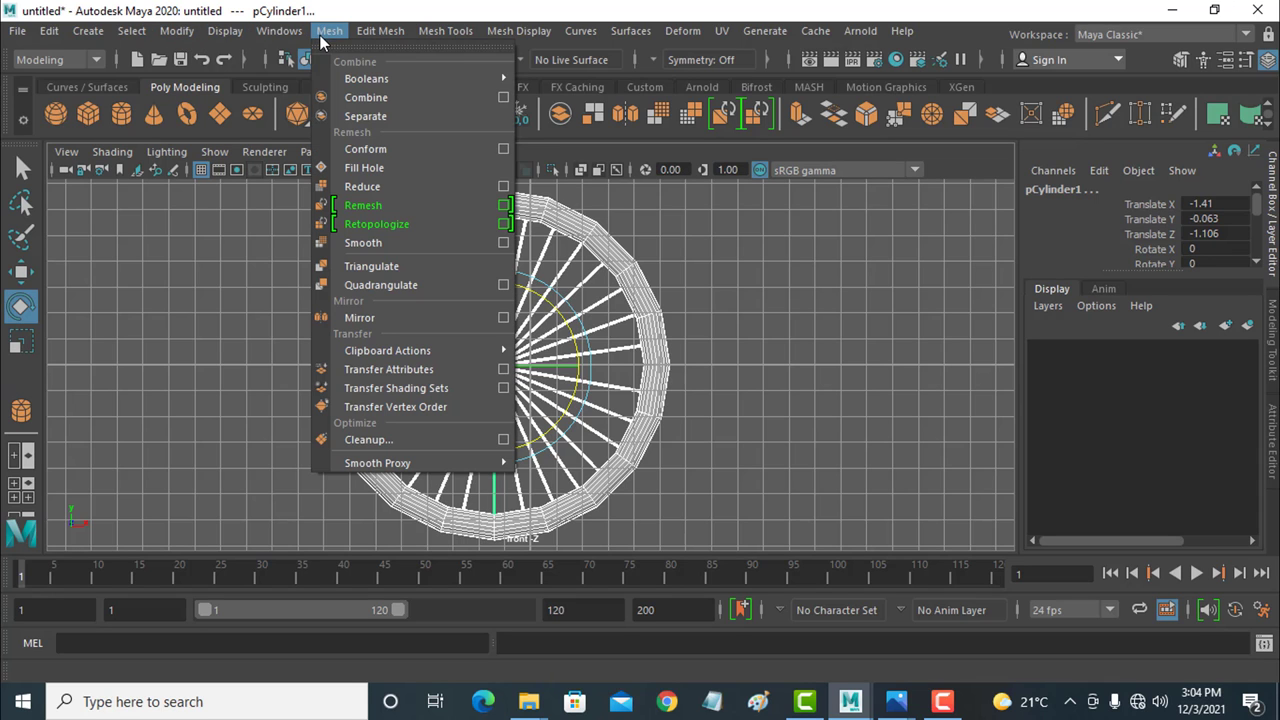
{"action": "left_click", "coordinate": [357, 94]}
{"action": "left_click", "coordinate": [650, 276]}
{"action": "left_click", "coordinate": [506, 325]}
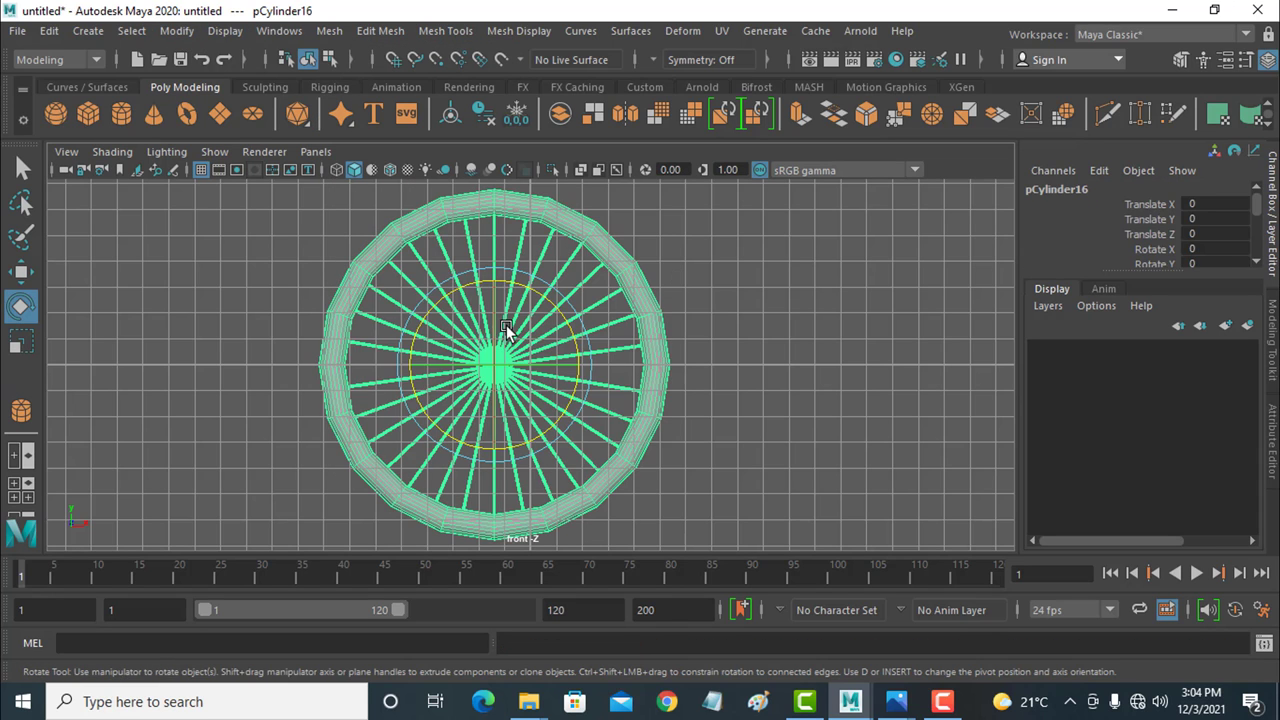
Step: Clone the wheel and slide the copy to the right as a second wheel
{"action": "key", "text": "w"}
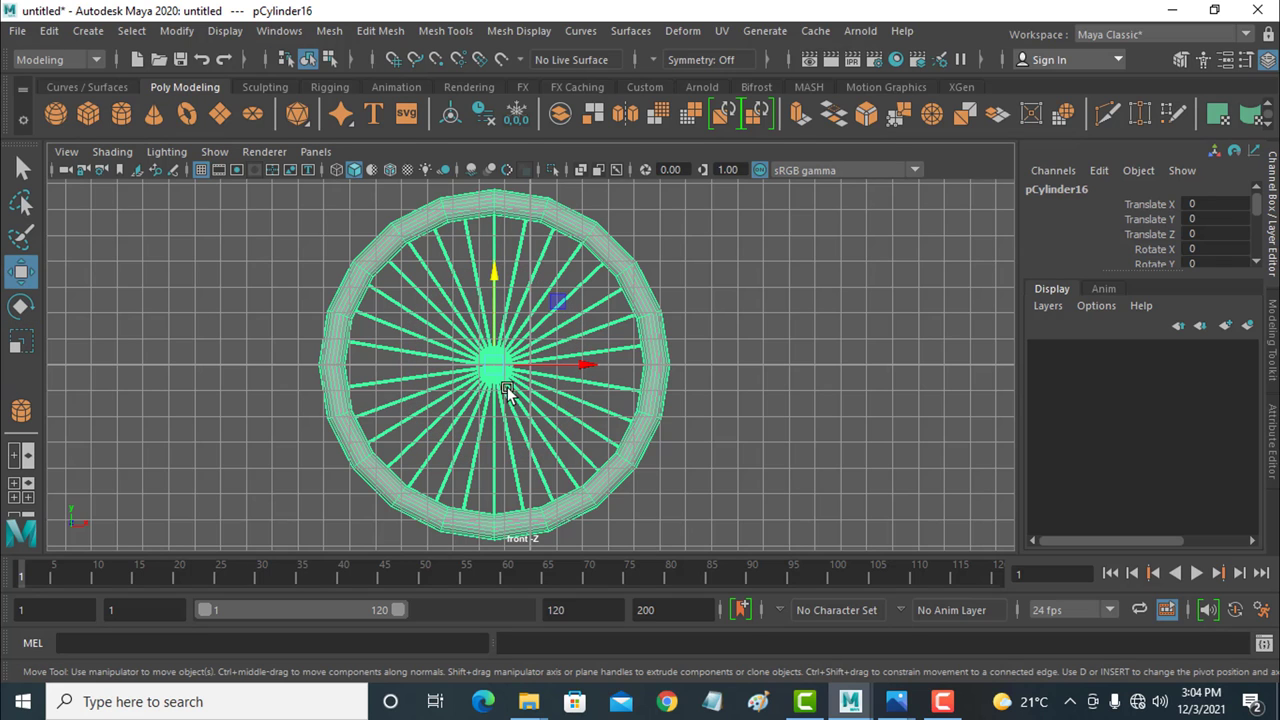
{"action": "scroll", "coordinate": [560, 397], "scroll_direction": "down", "scroll_amount": 3}
{"action": "scroll", "coordinate": [575, 398], "scroll_direction": "down", "scroll_amount": 3}
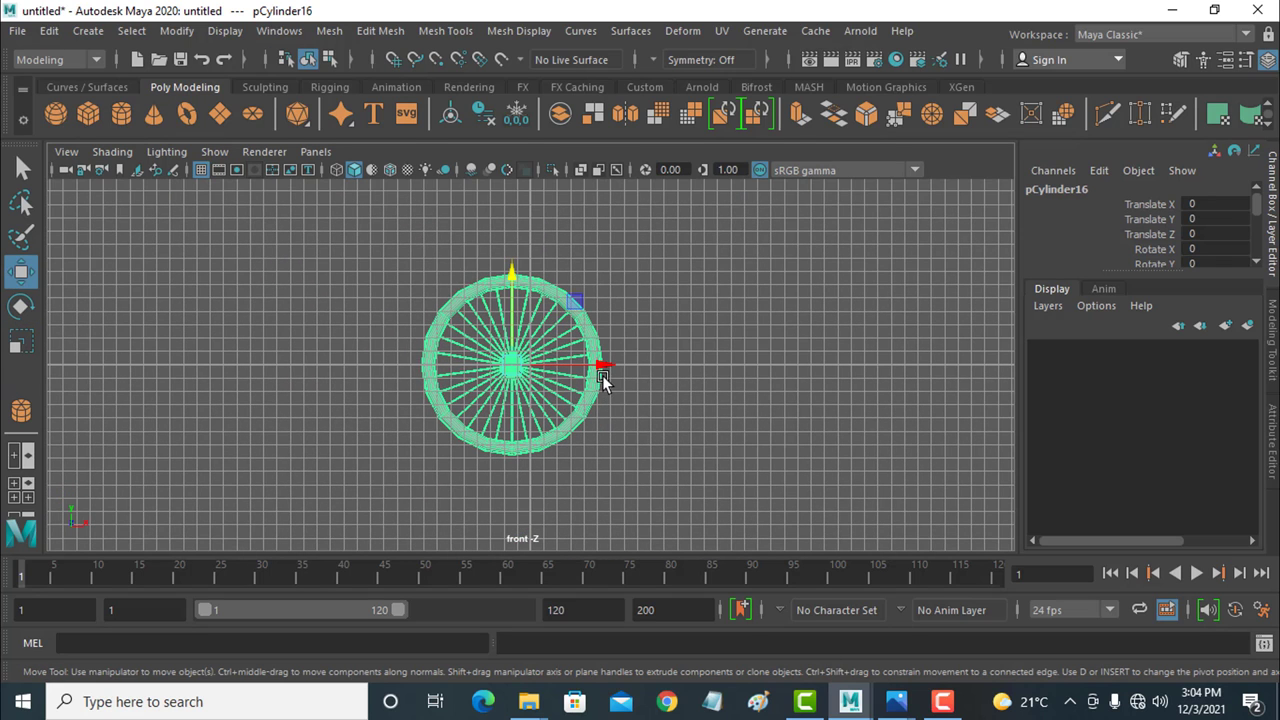
{"action": "left_click_drag", "start_coordinate": [603, 368], "coordinate": [1011, 381], "text": "shift"}
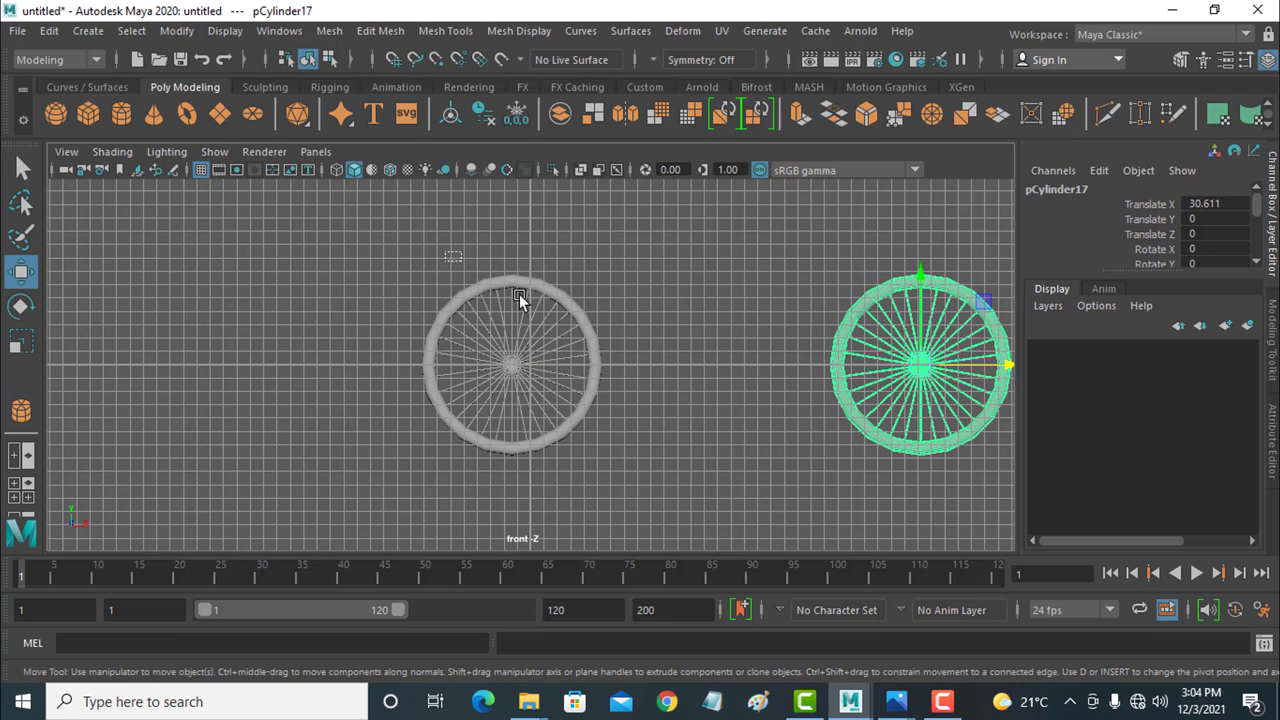
{"action": "left_click_drag", "start_coordinate": [520, 300], "coordinate": [956, 465]}
Step: Clone both wheels along Z to -21.475 for four wheels, then deselect in top view
{"action": "key", "text": "space"}
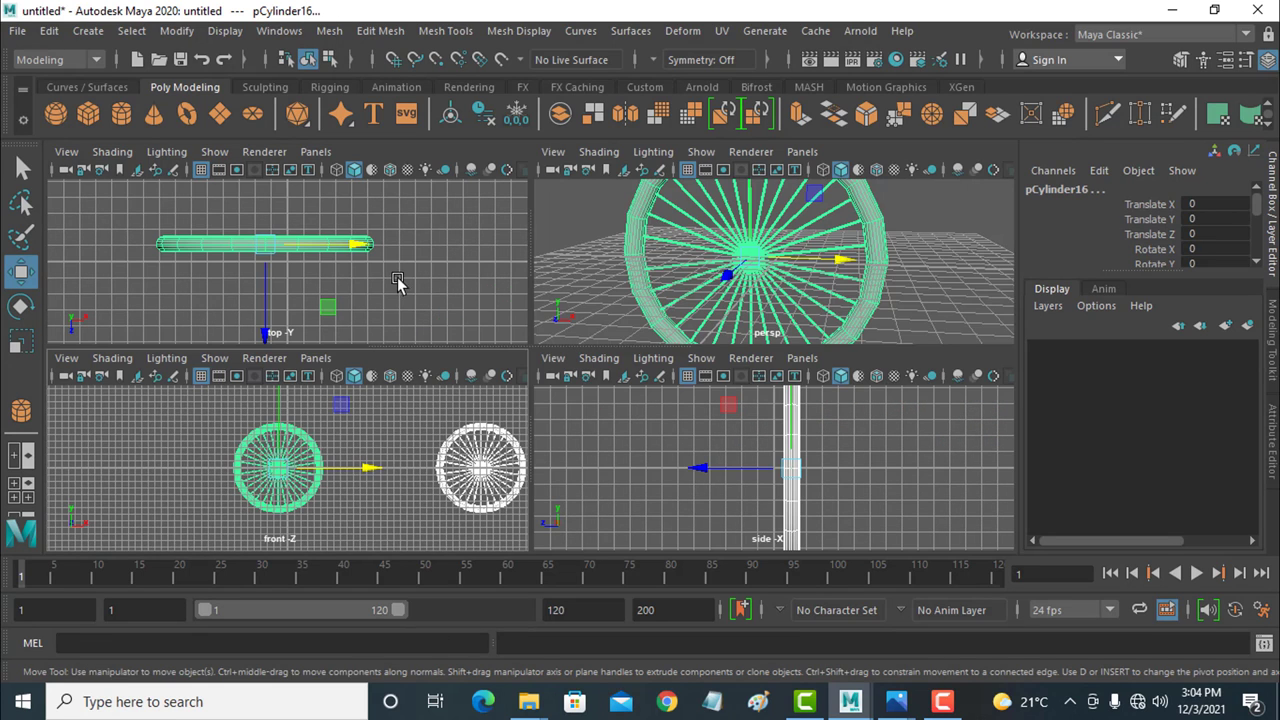
{"action": "scroll", "coordinate": [383, 279], "scroll_direction": "down", "scroll_amount": 2}
{"action": "scroll", "coordinate": [383, 279], "scroll_direction": "down", "scroll_amount": 2}
{"action": "scroll", "coordinate": [383, 279], "scroll_direction": "down", "scroll_amount": 1}
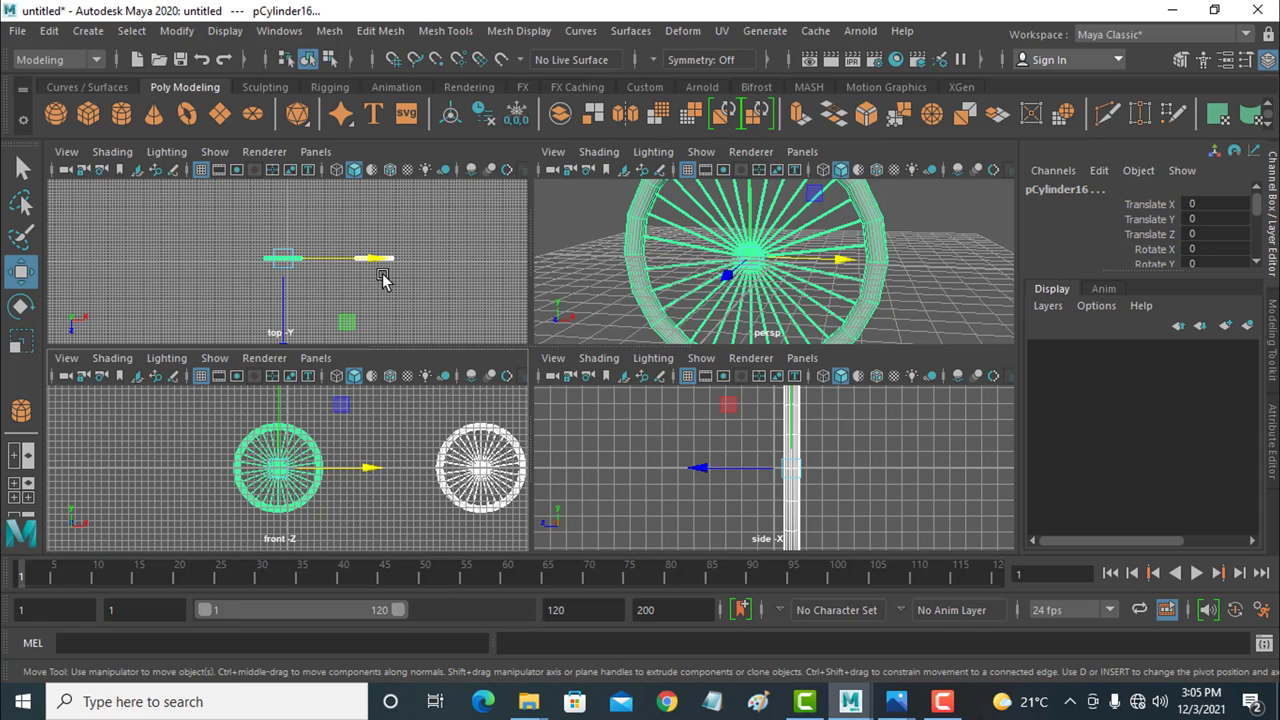
{"action": "left_click_drag", "start_coordinate": [286, 335], "coordinate": [292, 276], "text": "shift"}
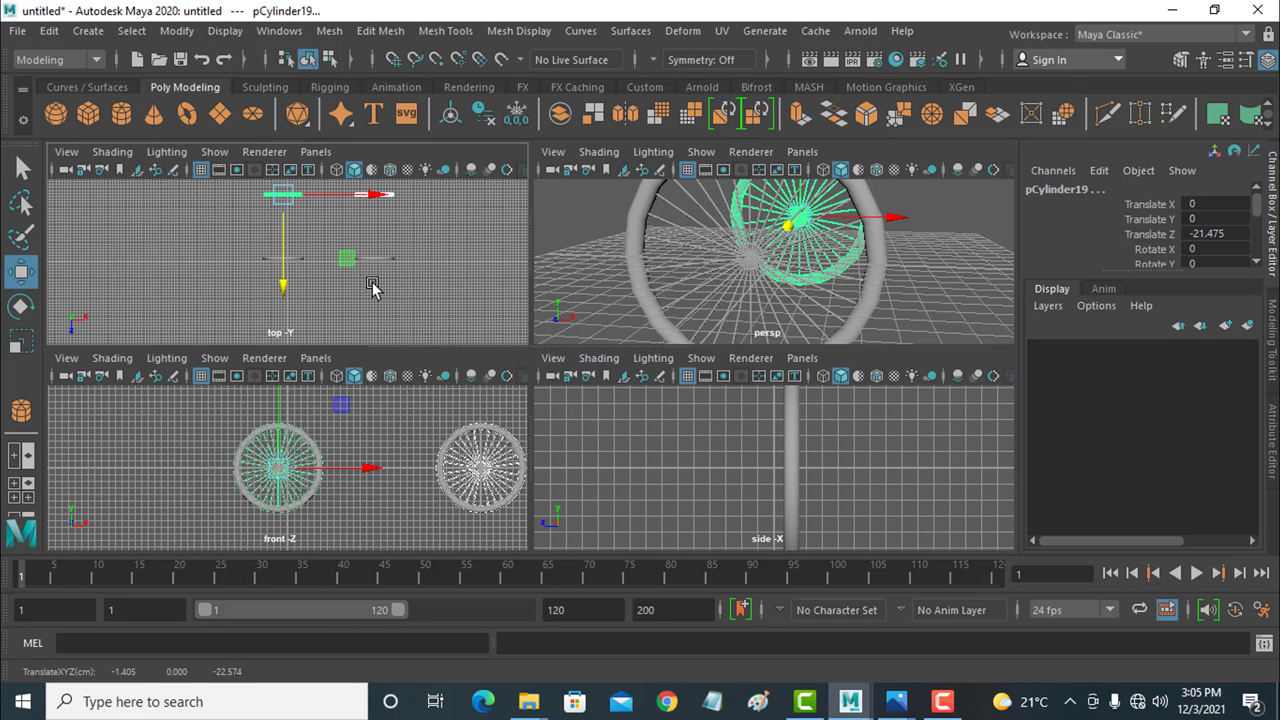
{"action": "key", "text": "space"}
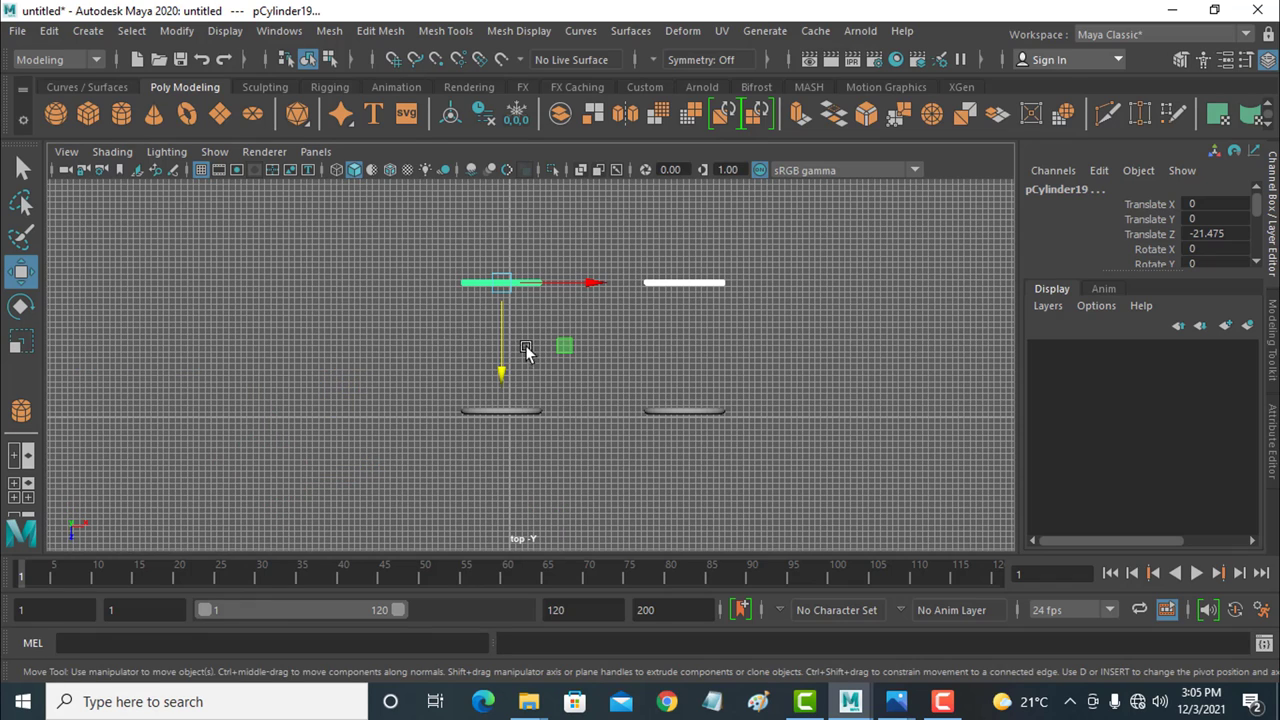
{"action": "scroll", "coordinate": [584, 348], "scroll_direction": "up", "scroll_amount": 2}
{"action": "scroll", "coordinate": [584, 348], "scroll_direction": "up", "scroll_amount": 1}
{"action": "scroll", "coordinate": [586, 350], "scroll_direction": "up", "scroll_amount": 1}
{"action": "left_click", "coordinate": [100, 230]}
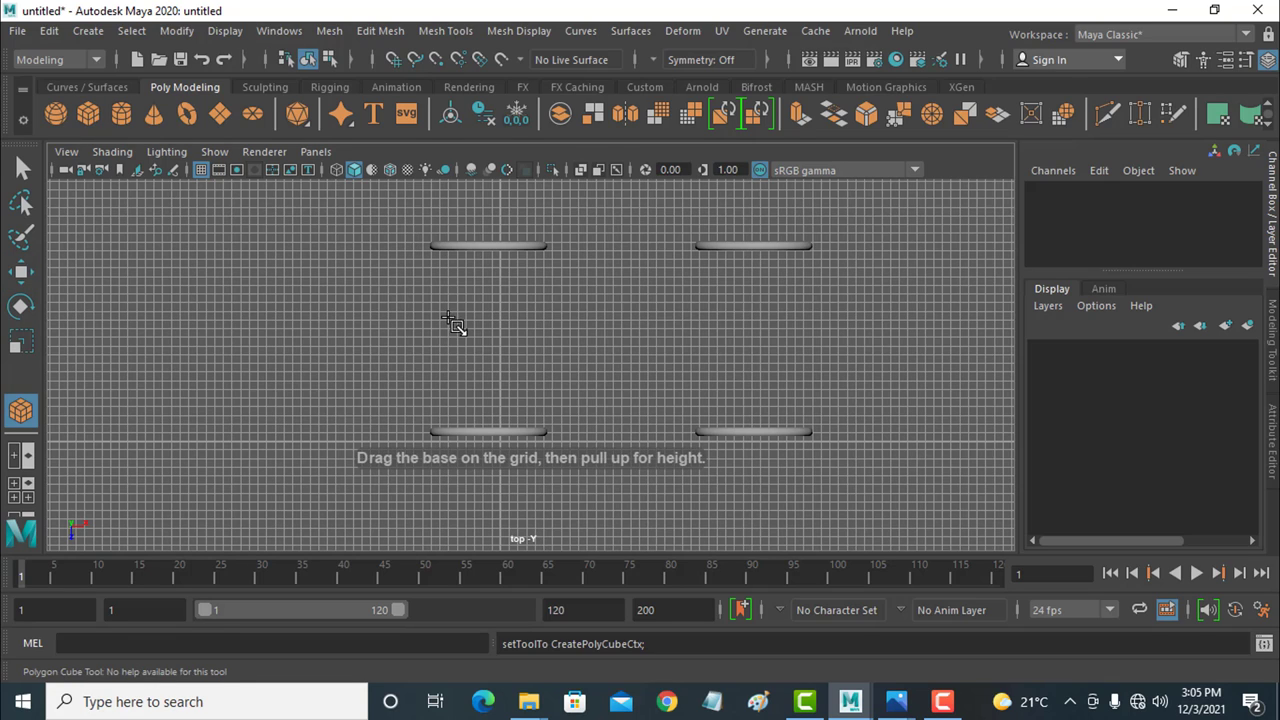
{"action": "mouse_move", "coordinate": [896, 701]}
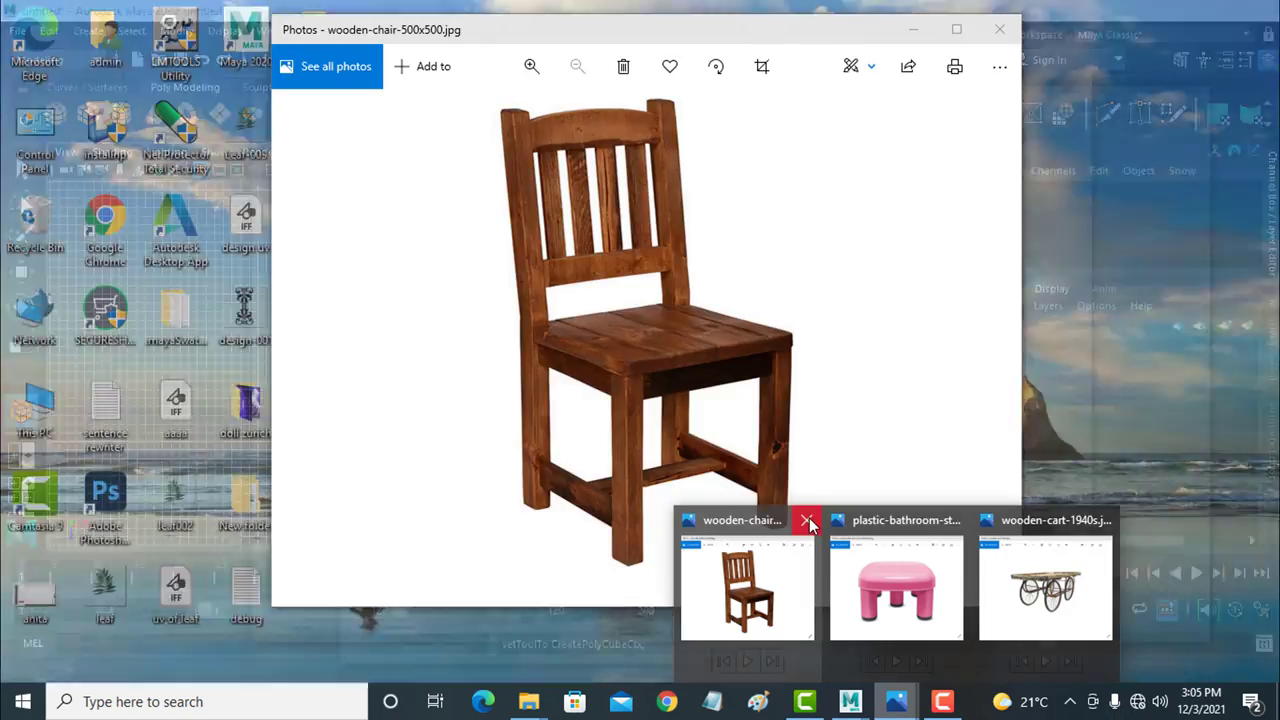
Step: Close the wooden chair and plastic stool photos, view the cart photo, and return to Maya
{"action": "left_click", "coordinate": [808, 519]}
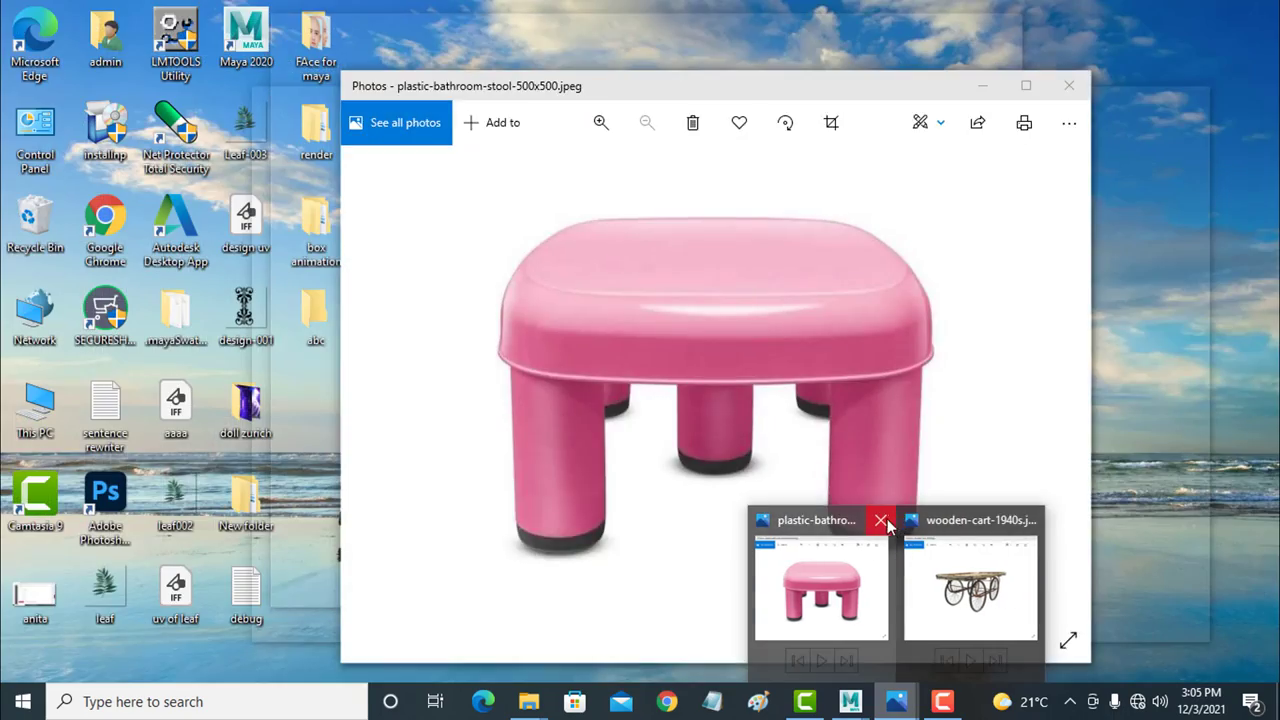
{"action": "left_click", "coordinate": [881, 520]}
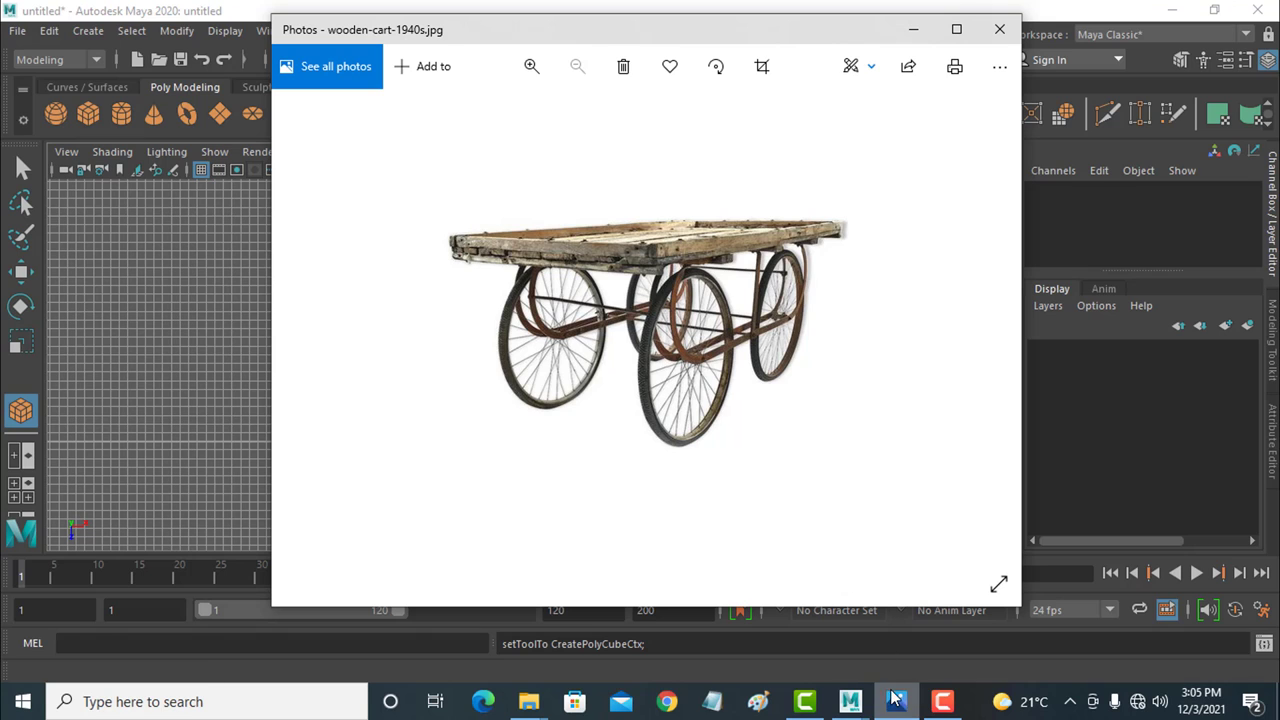
{"action": "left_click", "coordinate": [852, 700]}
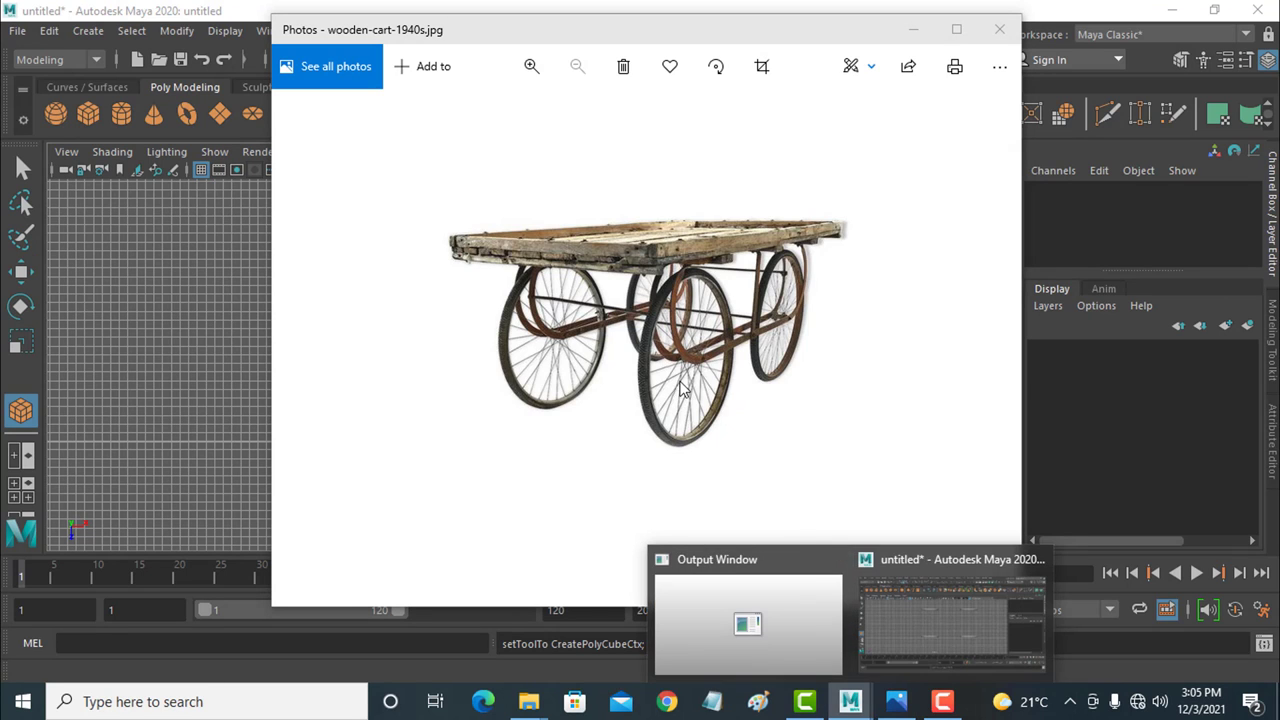
{"action": "left_click", "coordinate": [939, 574]}
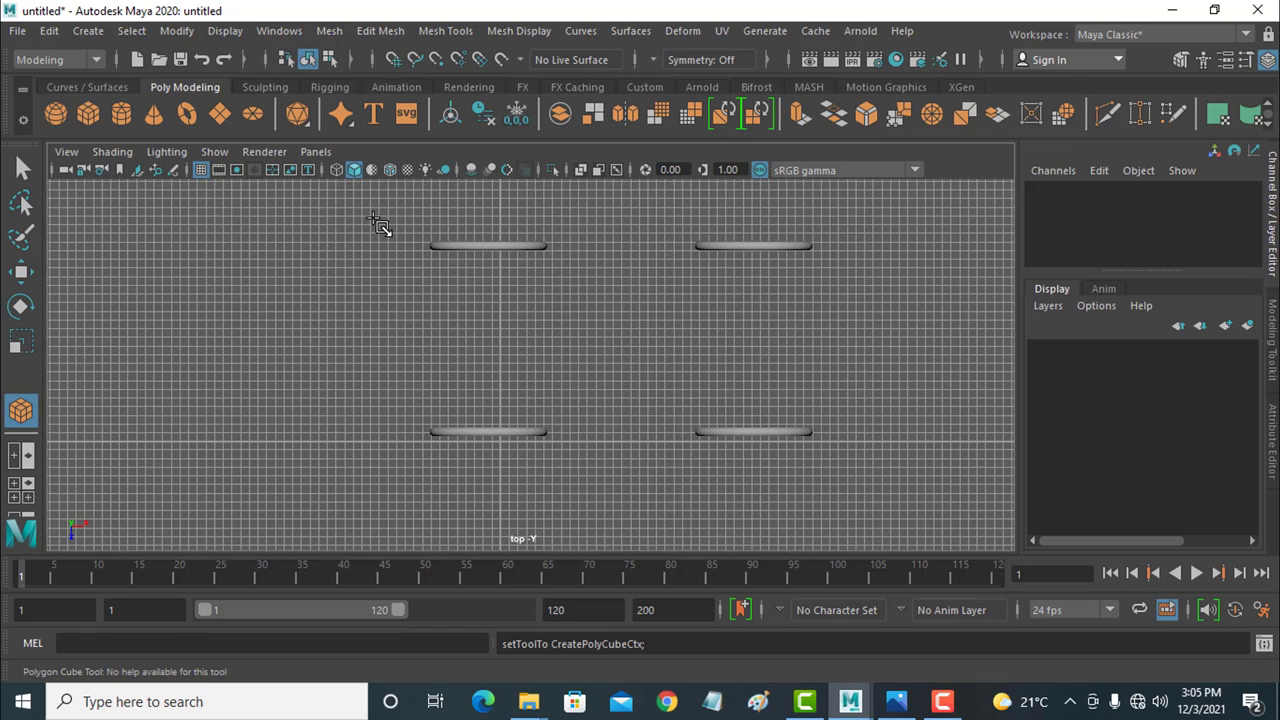
Step: Draw a flat polygon box spanning all four wheels in the top view
{"action": "left_click_drag", "start_coordinate": [372, 218], "coordinate": [856, 465]}
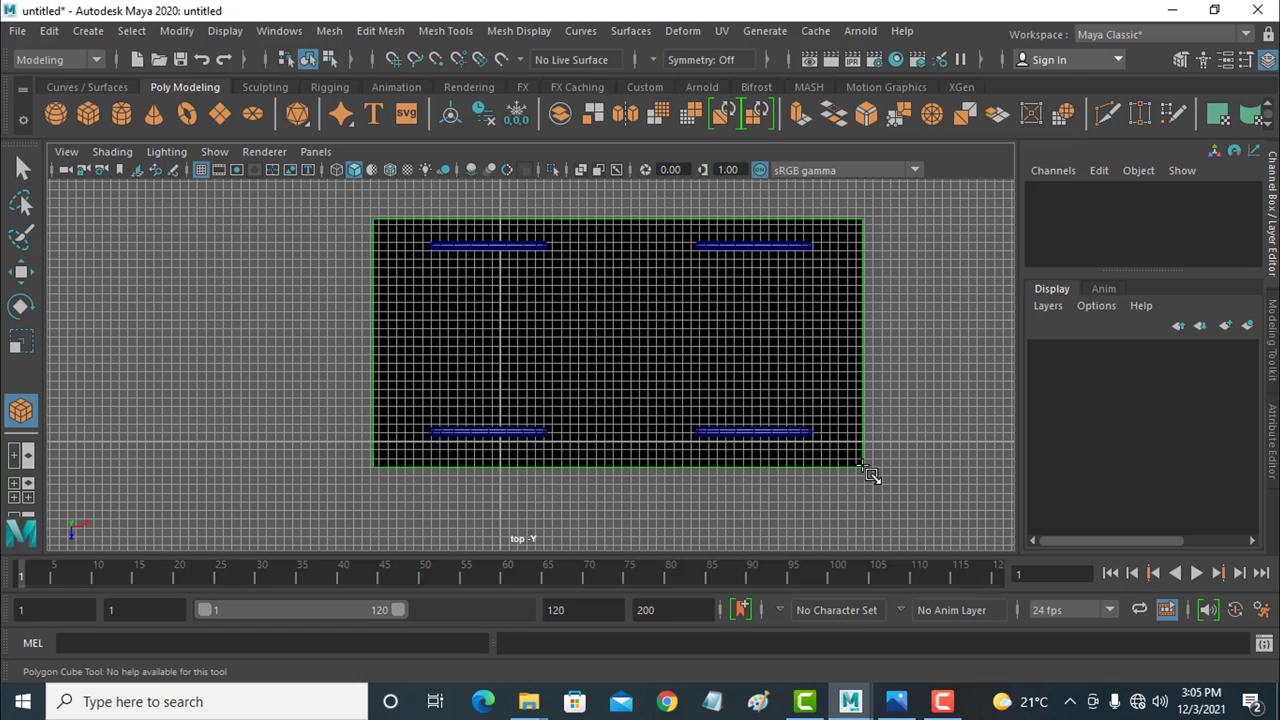
{"action": "left_click_drag", "start_coordinate": [856, 465], "coordinate": [843, 447]}
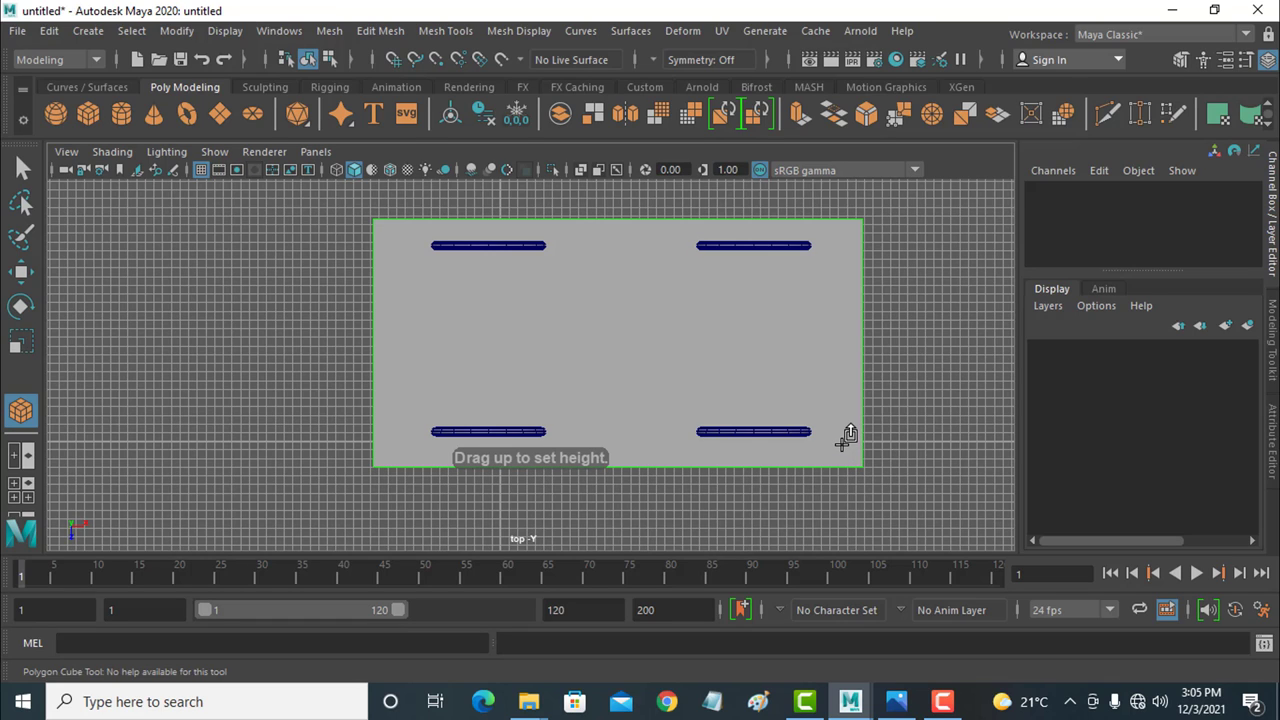
{"action": "left_click", "coordinate": [19, 275]}
Step: In the side view, raise the box to Translate Y 8.932 above the wheels
{"action": "key", "text": "space"}
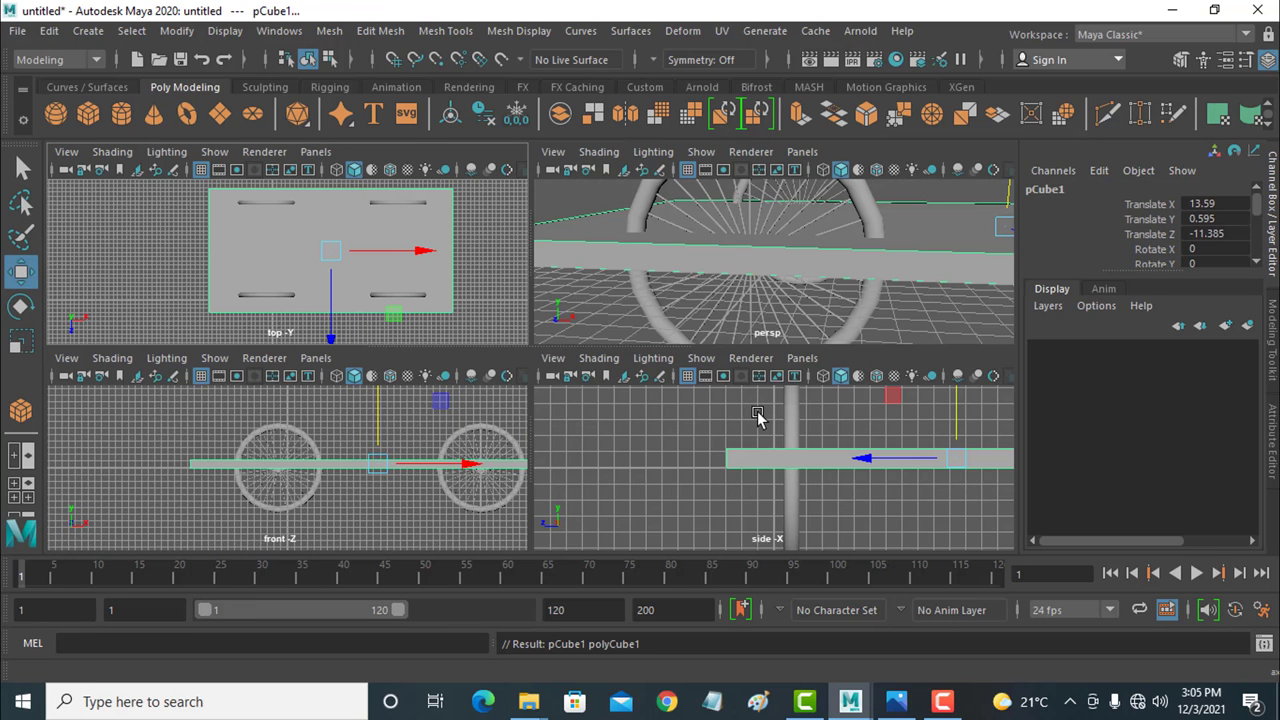
{"action": "key", "text": "space"}
{"action": "scroll", "coordinate": [775, 432], "scroll_direction": "down", "scroll_amount": 2}
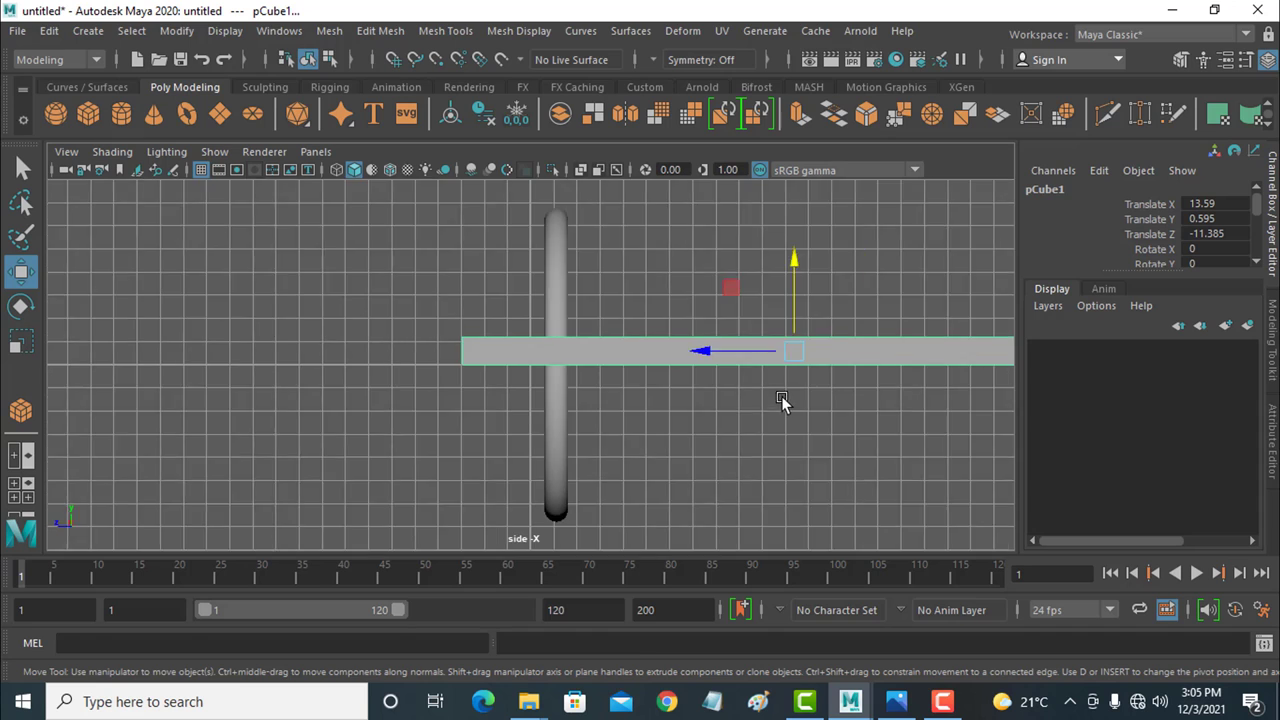
{"action": "scroll", "coordinate": [781, 398], "scroll_direction": "down", "scroll_amount": 2}
{"action": "left_click_drag", "start_coordinate": [720, 272], "coordinate": [720, 133]}
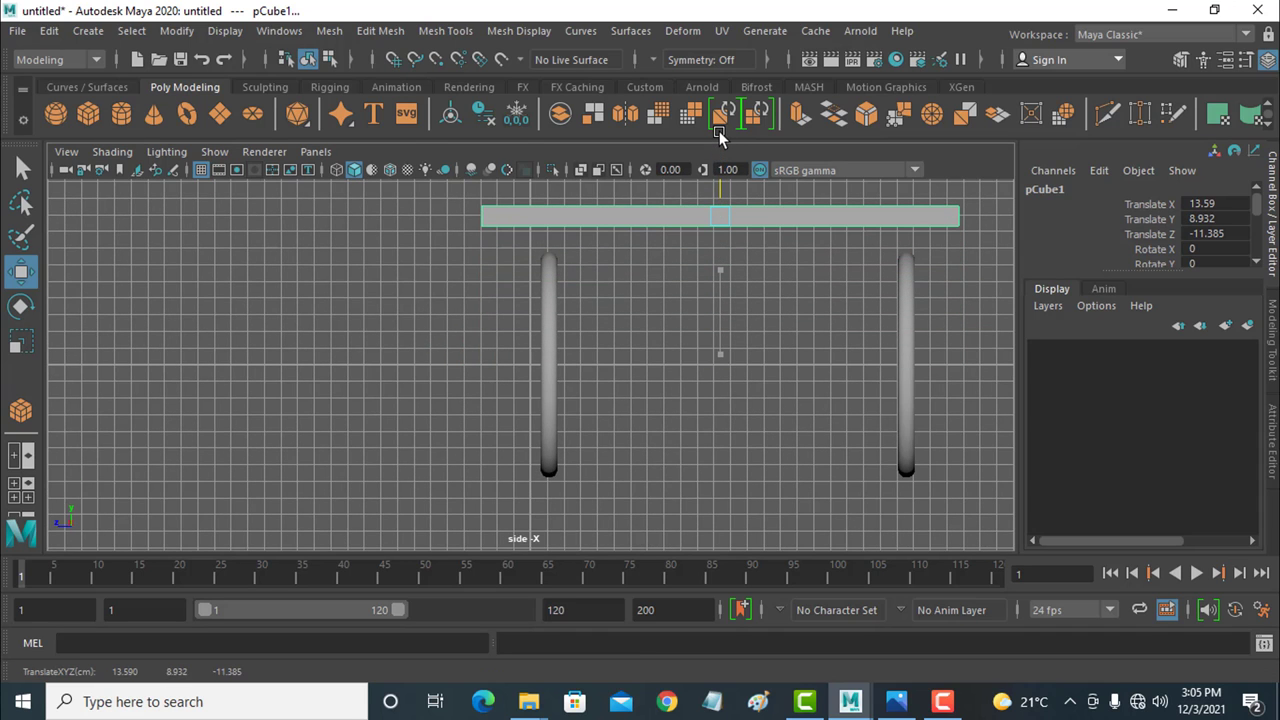
Step: View the cart in the perspective view from a higher angle
{"action": "key", "text": "space"}
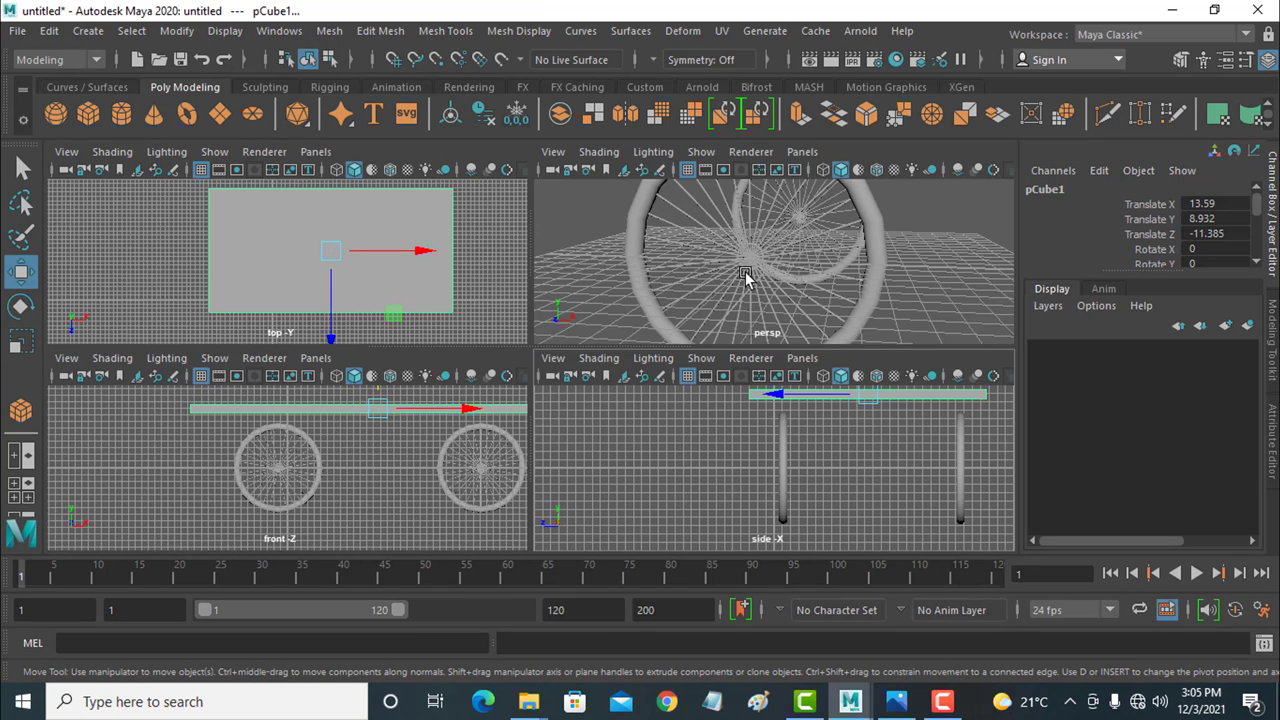
{"action": "key", "text": "space"}
{"action": "scroll", "coordinate": [718, 346], "scroll_direction": "down", "scroll_amount": 5}
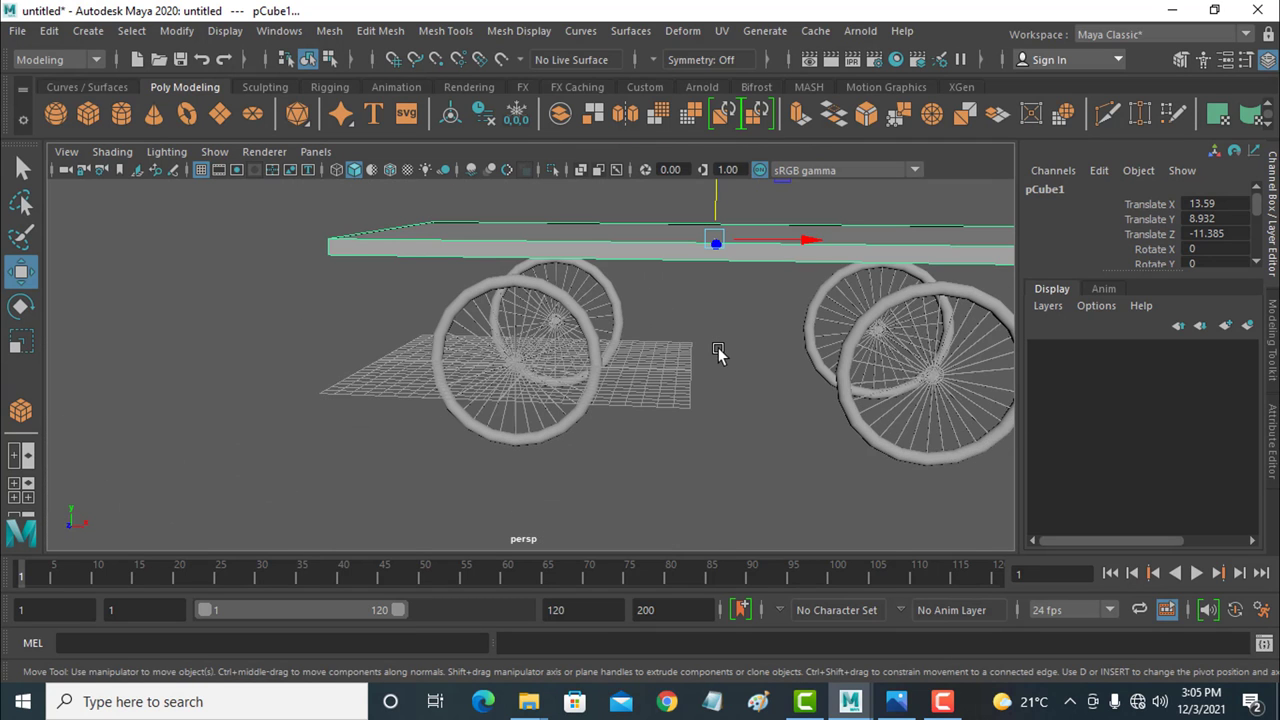
{"action": "left_click_drag", "start_coordinate": [740, 392], "coordinate": [644, 439], "text": "alt"}
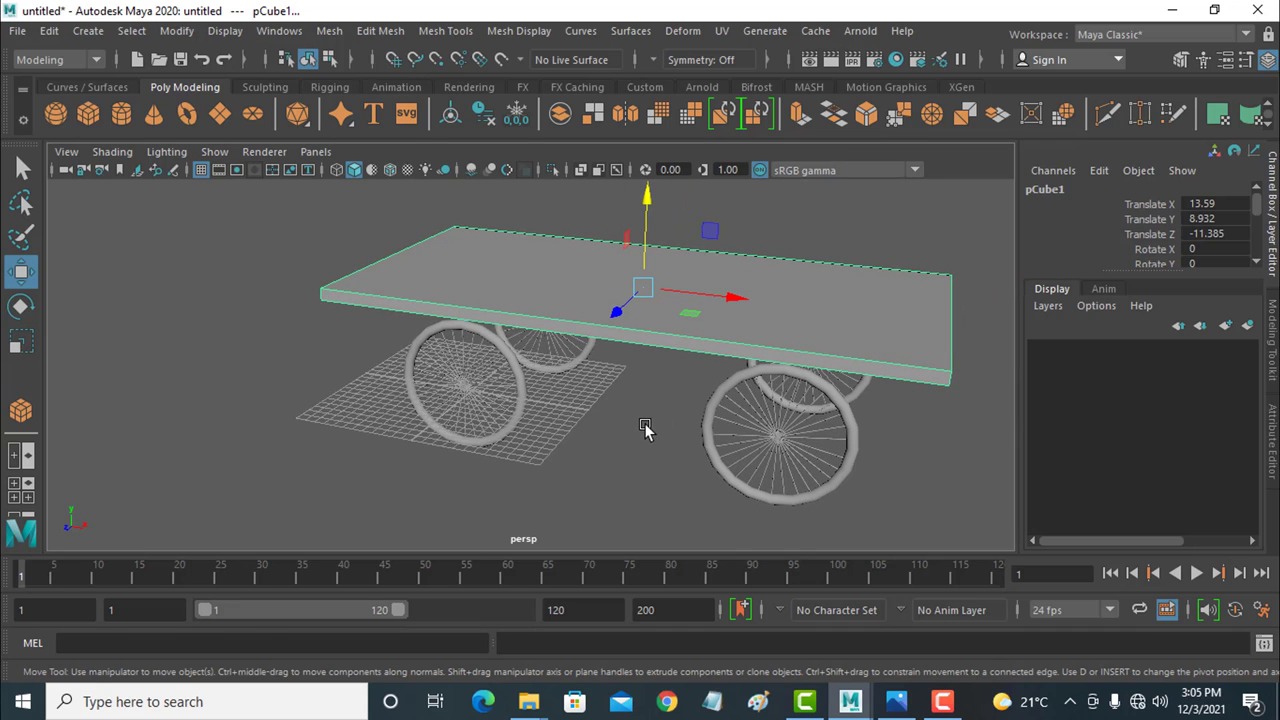
{"action": "left_click", "coordinate": [452, 31]}
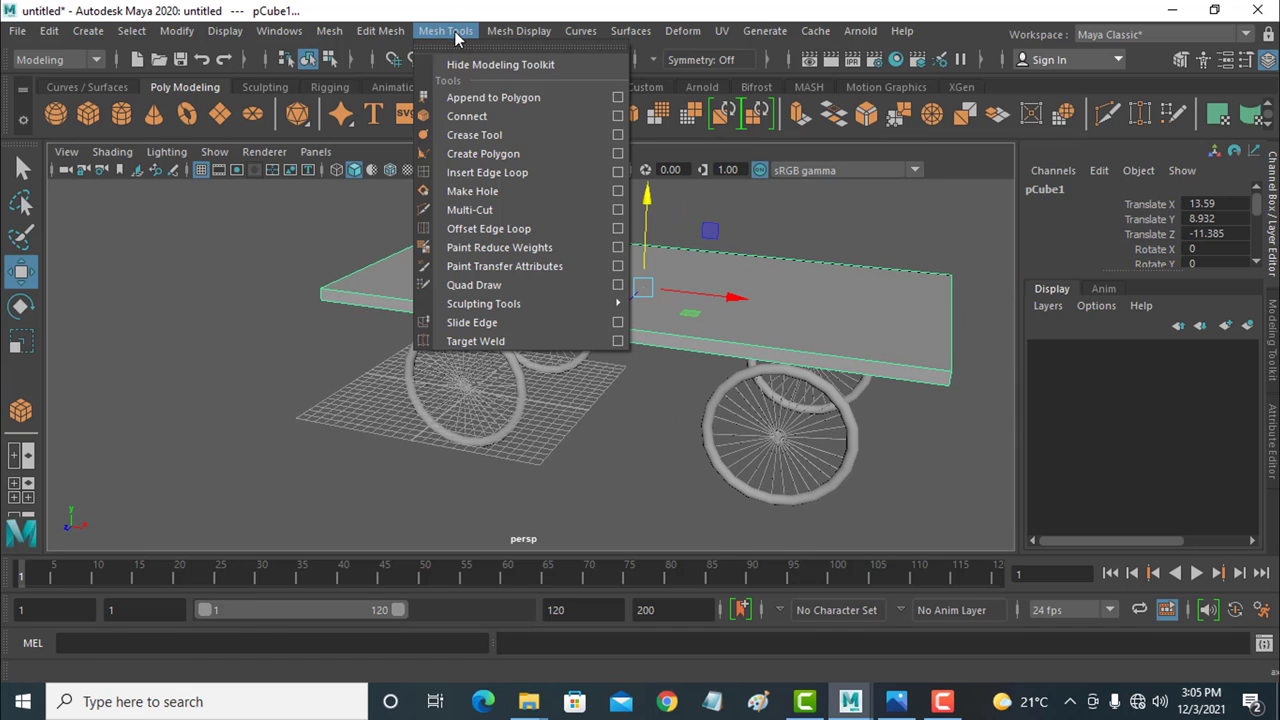
Step: Insert four edge loops on pCube1, near both ends and along both long sides
{"action": "left_click", "coordinate": [490, 173]}
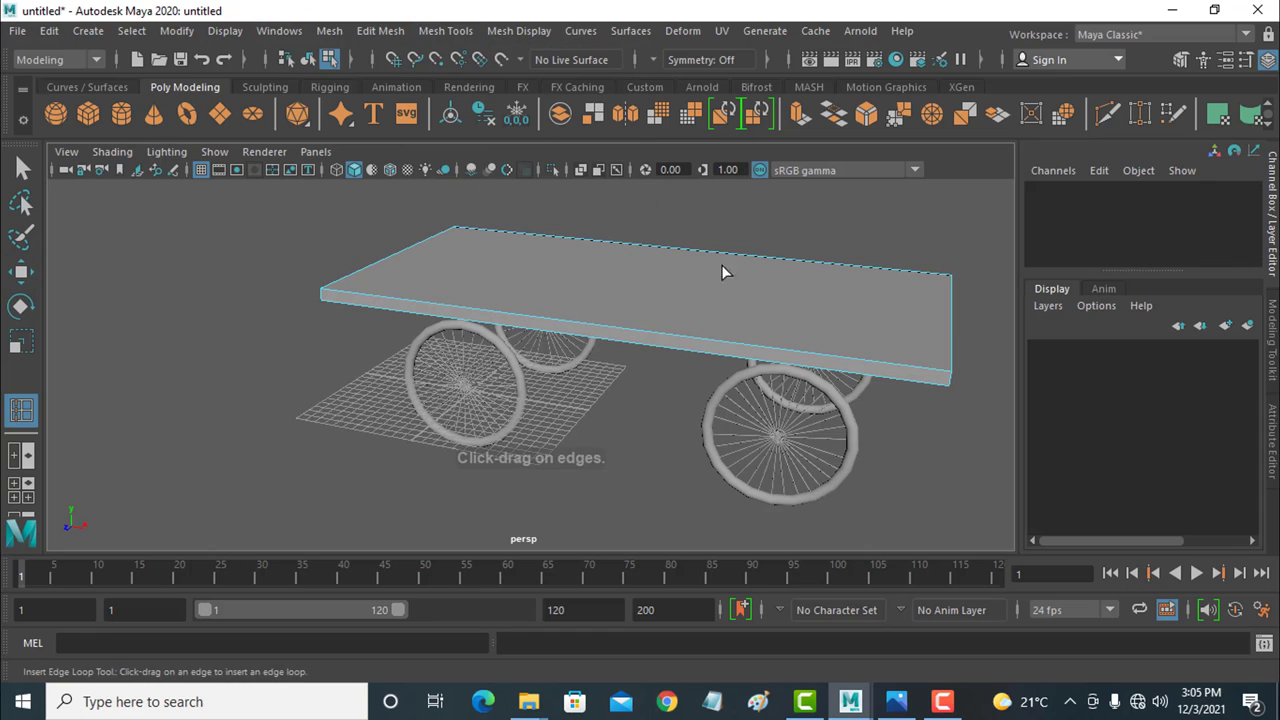
{"action": "left_click", "coordinate": [925, 374]}
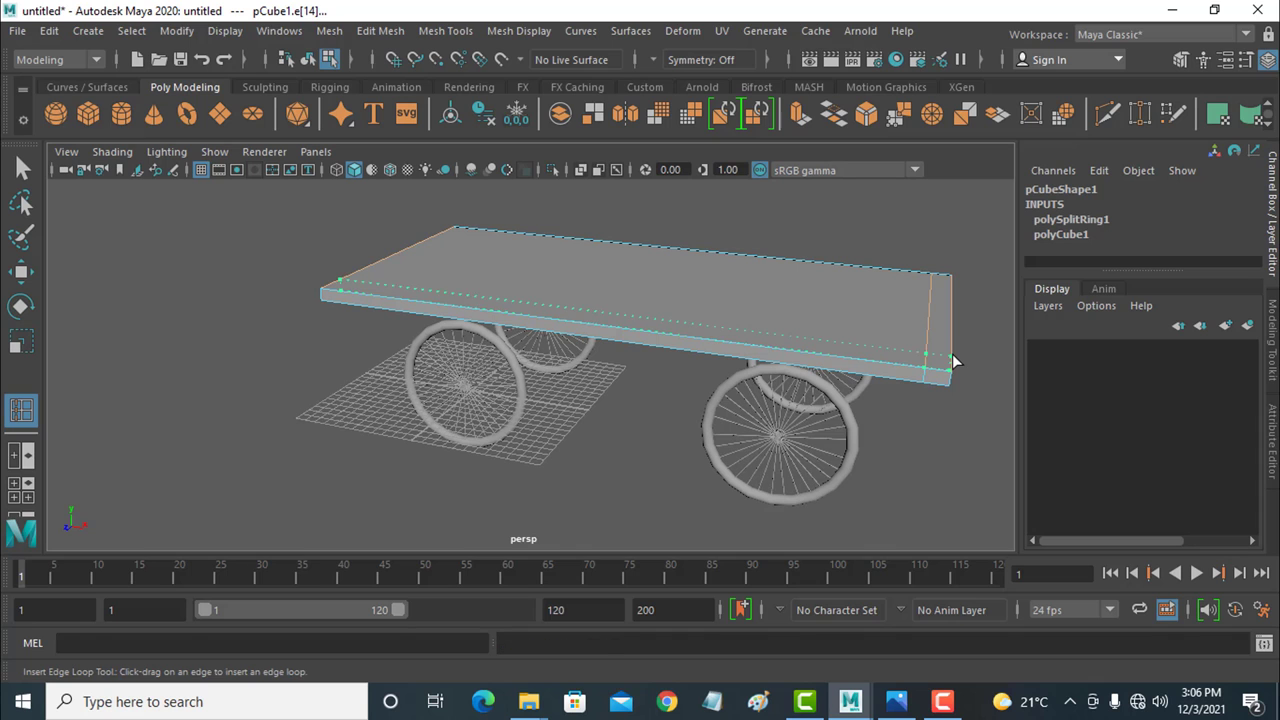
{"action": "left_click", "coordinate": [952, 357]}
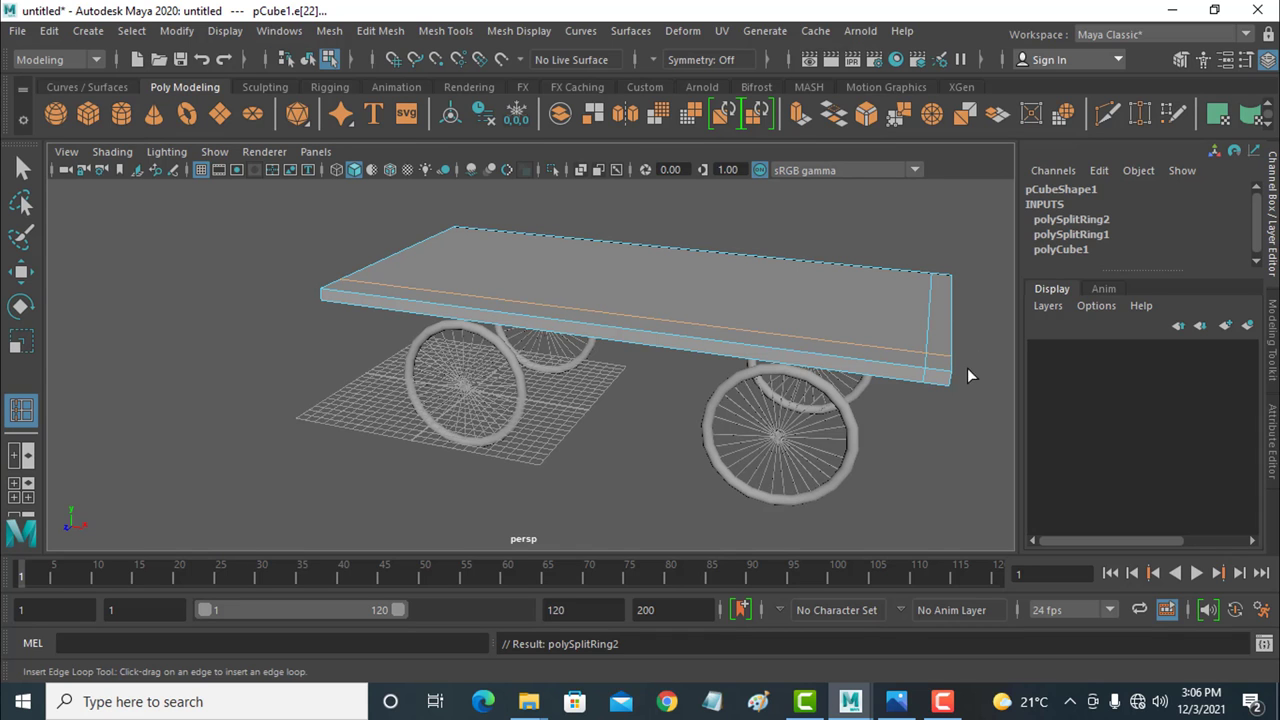
{"action": "mouse_move", "coordinate": [968, 376]}
{"action": "left_mouse_down", "text": "alt"}
{"action": "mouse_move", "coordinate": [894, 414]}
{"action": "mouse_move", "coordinate": [780, 377]}
{"action": "left_mouse_up", "text": "alt"}
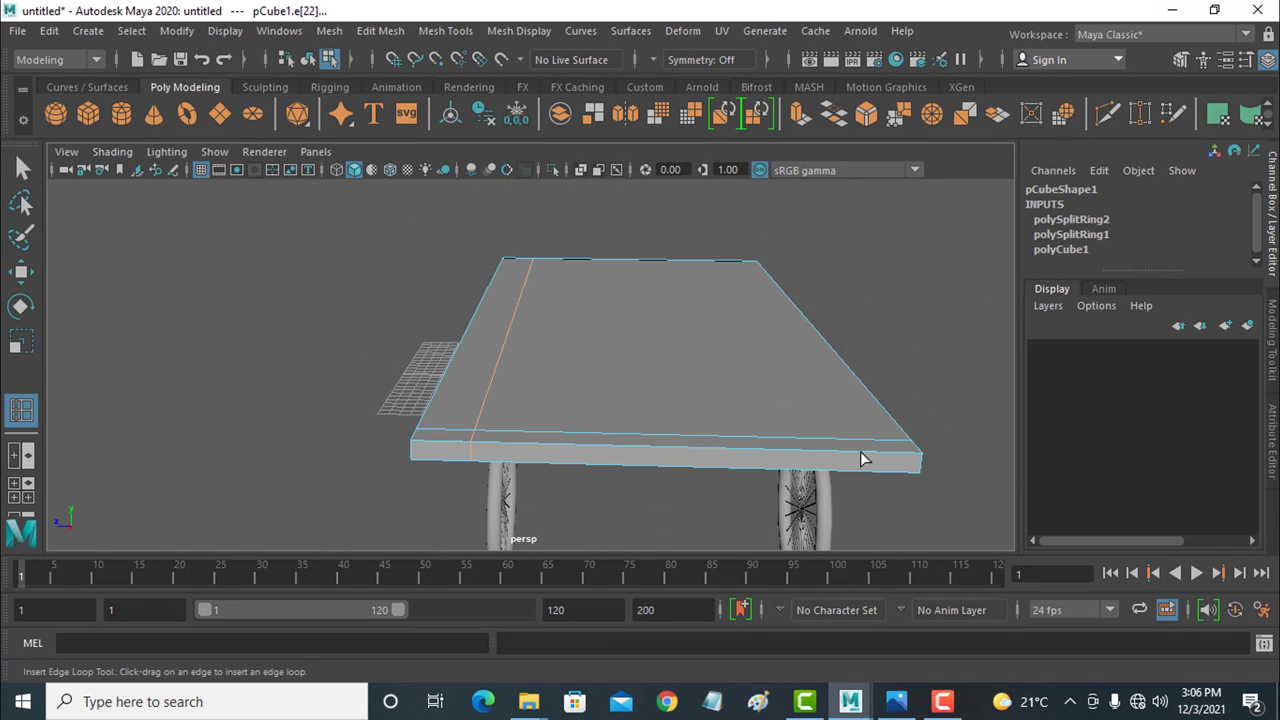
{"action": "left_click", "coordinate": [889, 460]}
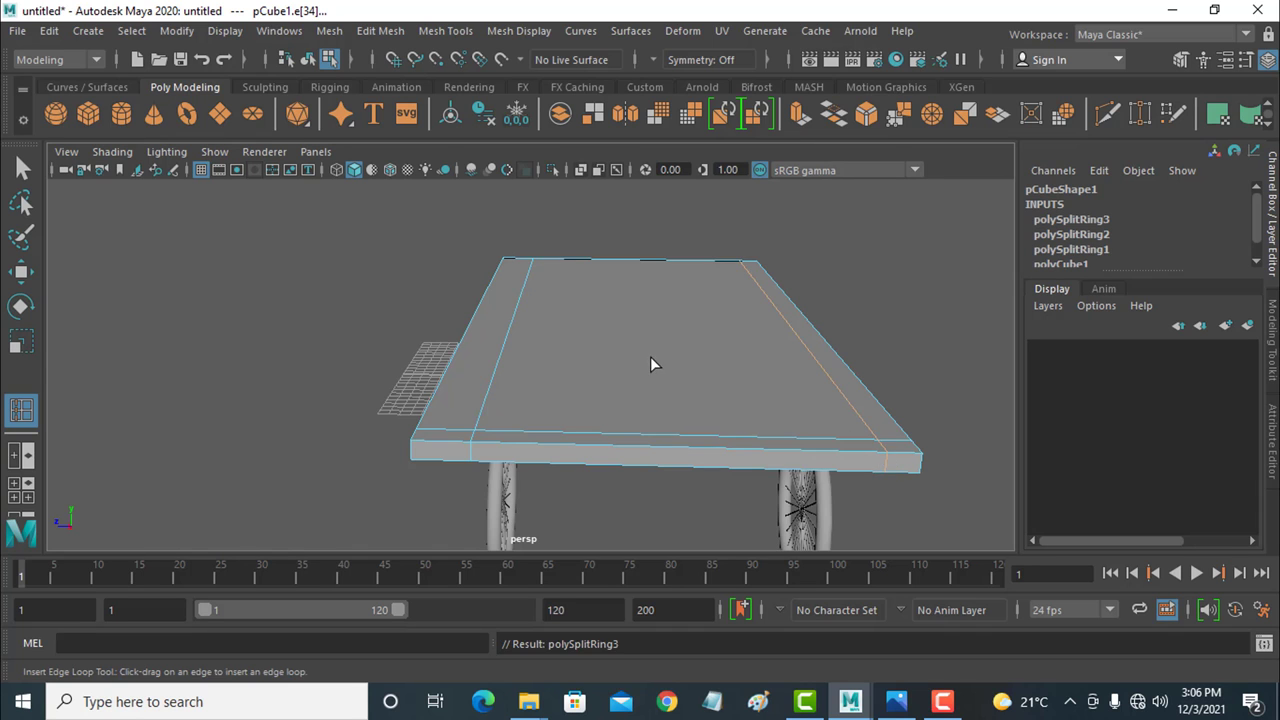
{"action": "mouse_move", "coordinate": [650, 364]}
{"action": "left_mouse_down", "text": "alt"}
{"action": "mouse_move", "coordinate": [826, 383]}
{"action": "mouse_move", "coordinate": [727, 338]}
{"action": "left_mouse_up", "text": "alt"}
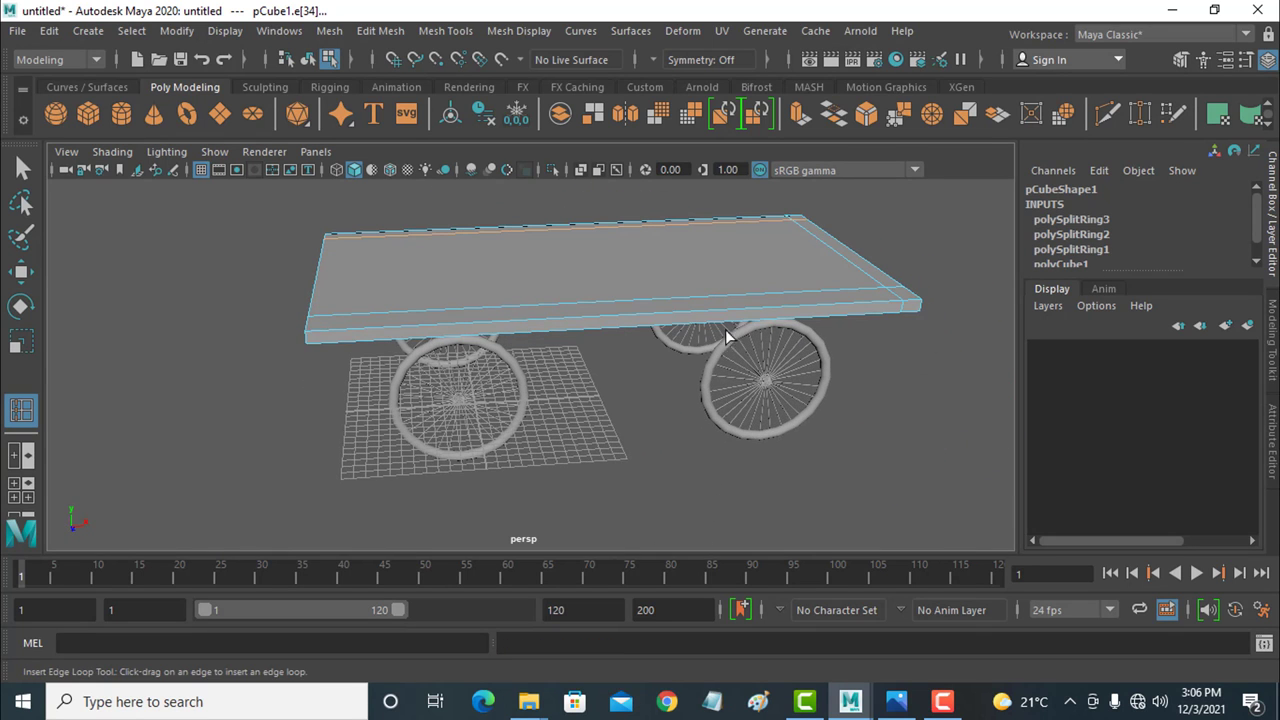
{"action": "left_click", "coordinate": [332, 329]}
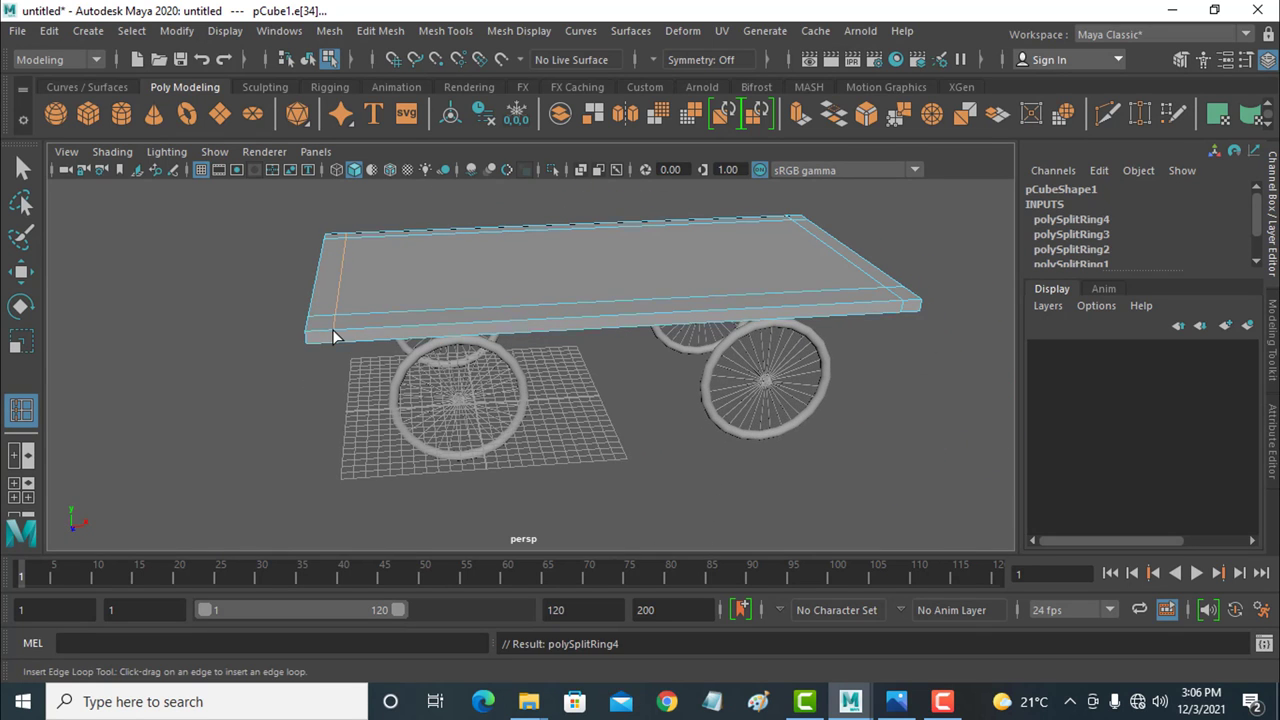
{"action": "left_click", "coordinate": [21, 271]}
Step: Select the bed's four border faces in face mode
{"action": "right_click", "coordinate": [520, 275]}
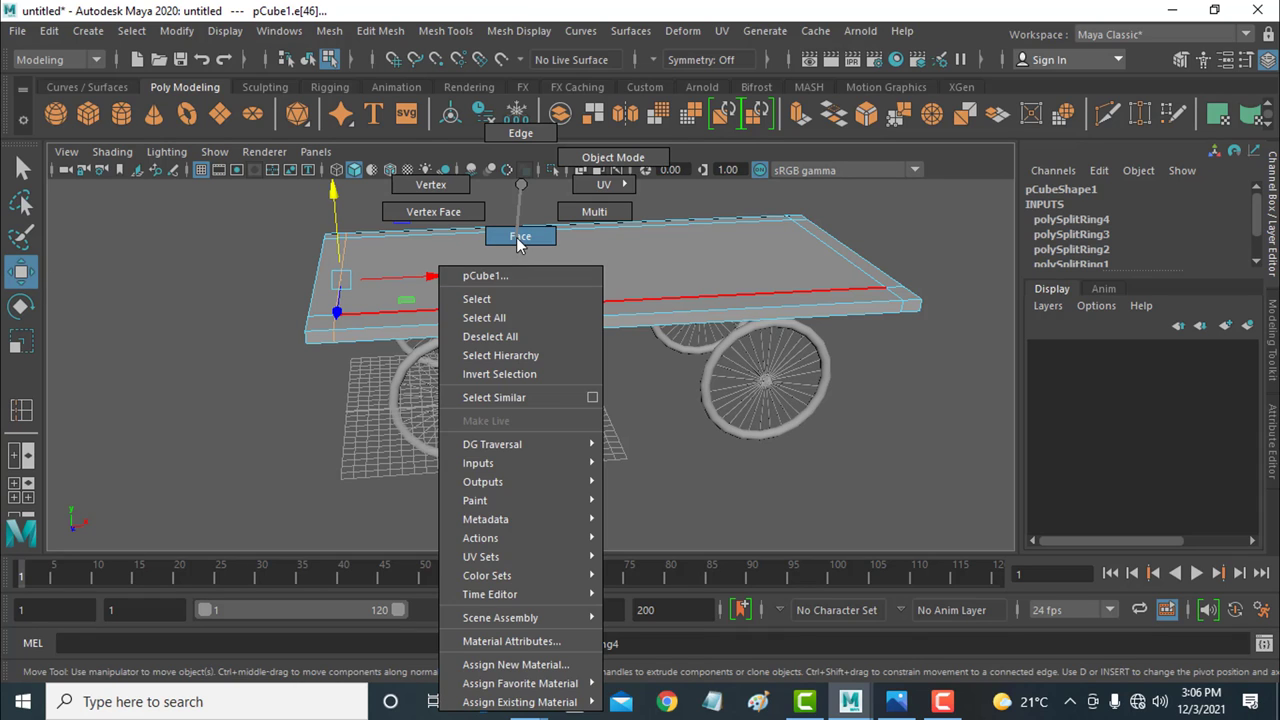
{"action": "left_click", "coordinate": [520, 236]}
{"action": "left_click", "coordinate": [321, 290]}
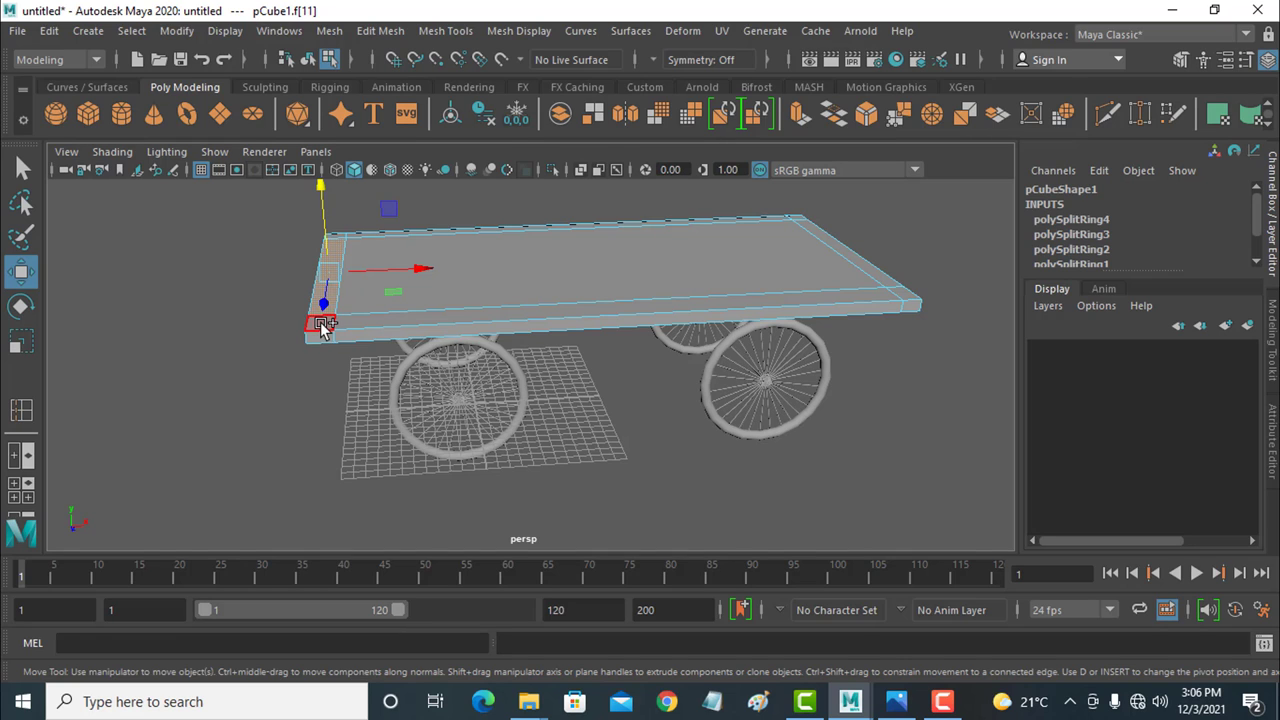
{"action": "left_click", "coordinate": [493, 307]}
{"action": "left_click", "coordinate": [903, 294], "text": "shift"}
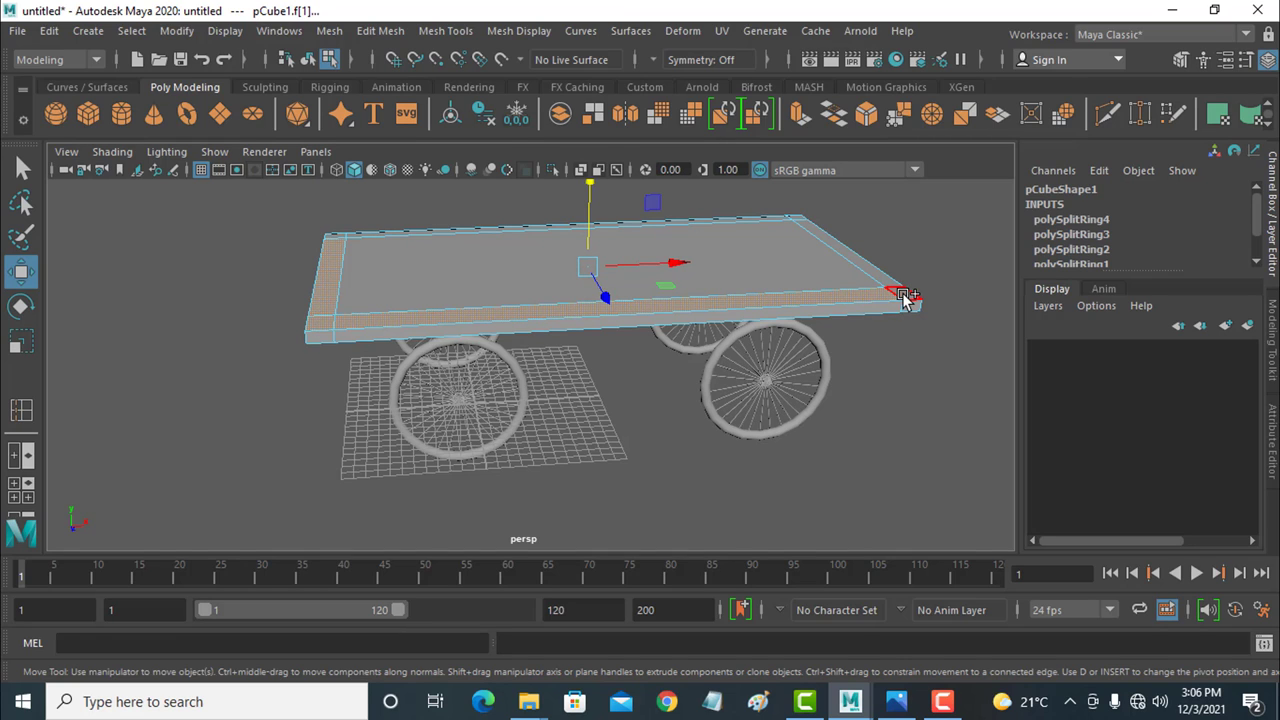
{"action": "left_click", "coordinate": [883, 277], "text": "shift"}
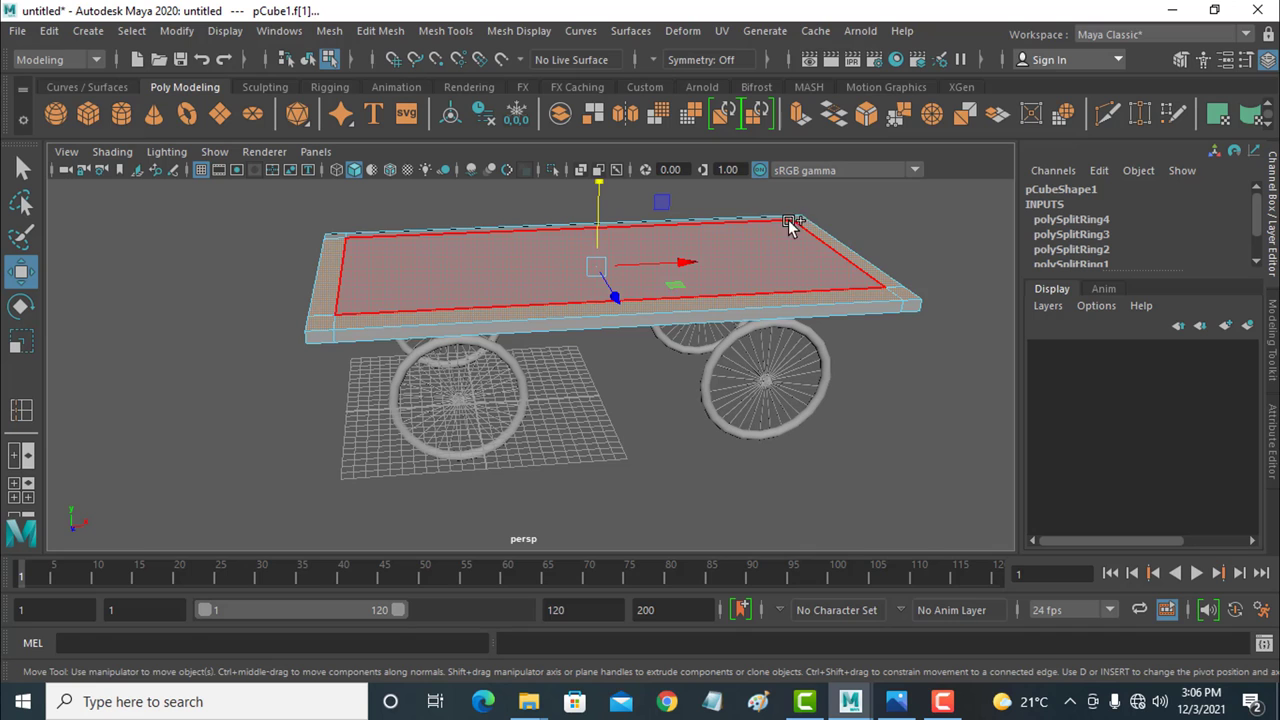
{"action": "left_click_drag", "start_coordinate": [823, 277], "coordinate": [788, 330], "text": "alt"}
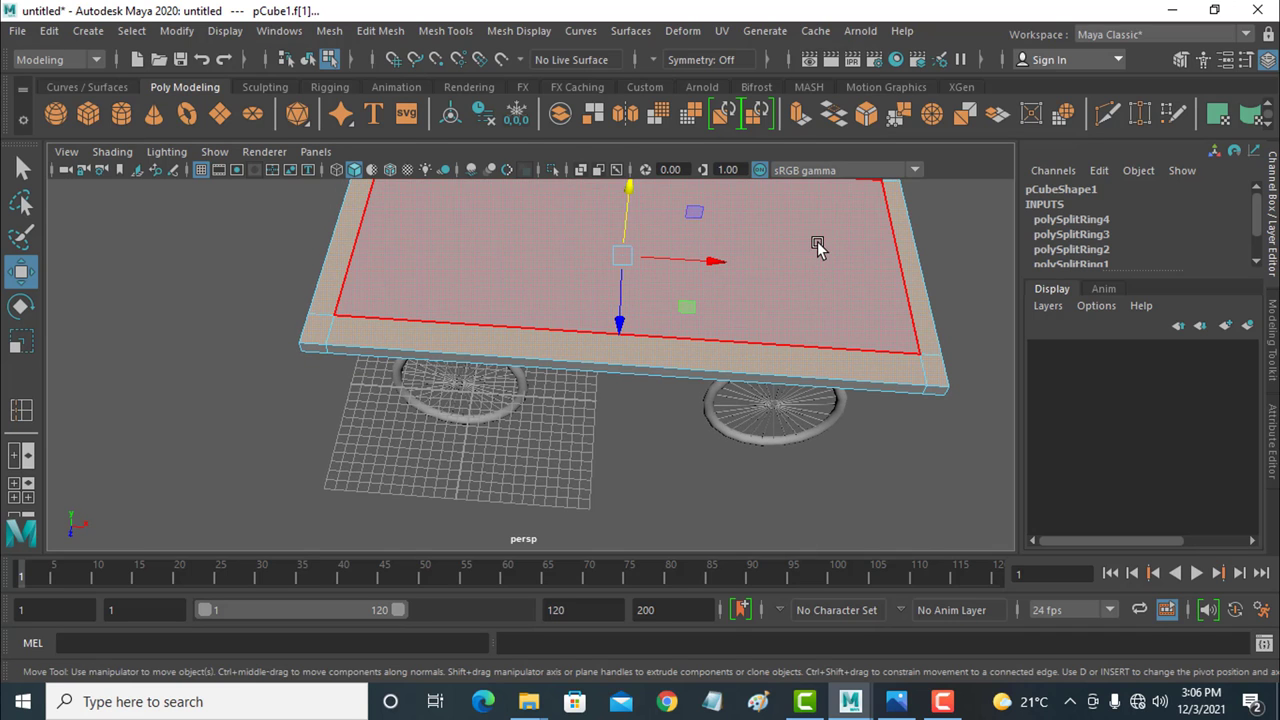
{"action": "left_click_drag", "start_coordinate": [818, 248], "coordinate": [786, 346], "text": "alt"}
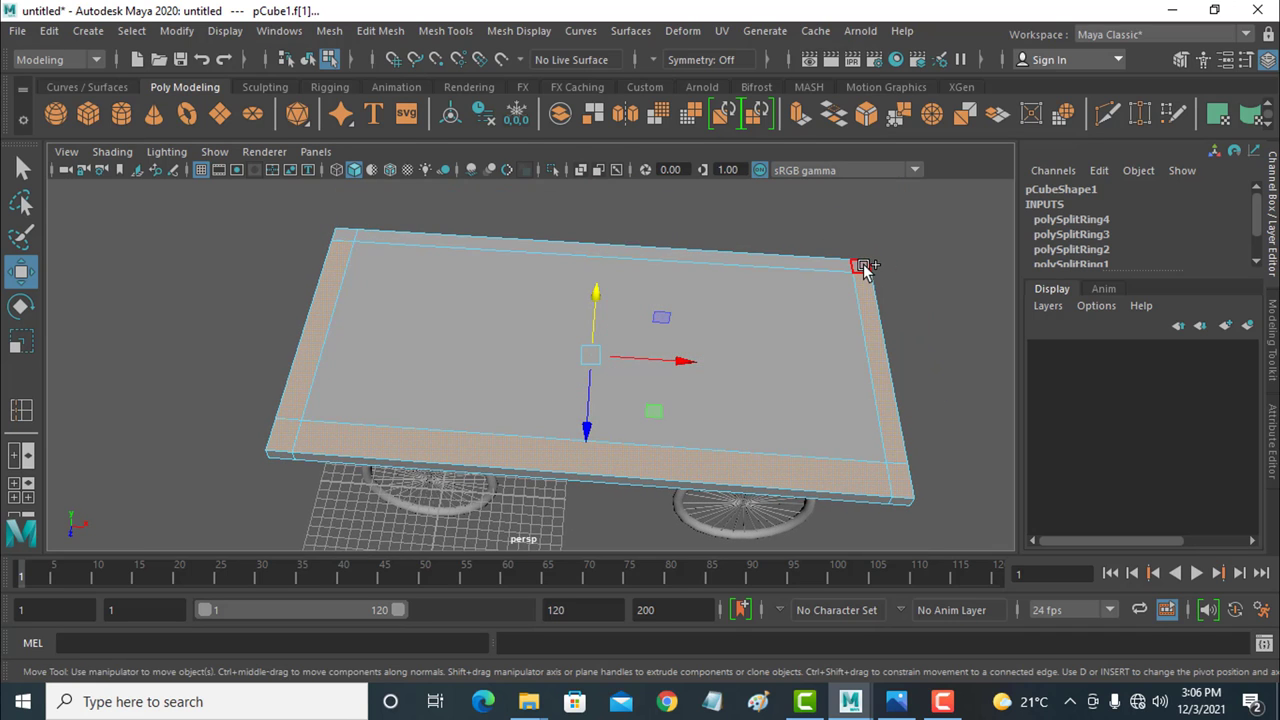
{"action": "left_click", "coordinate": [812, 266], "text": "shift"}
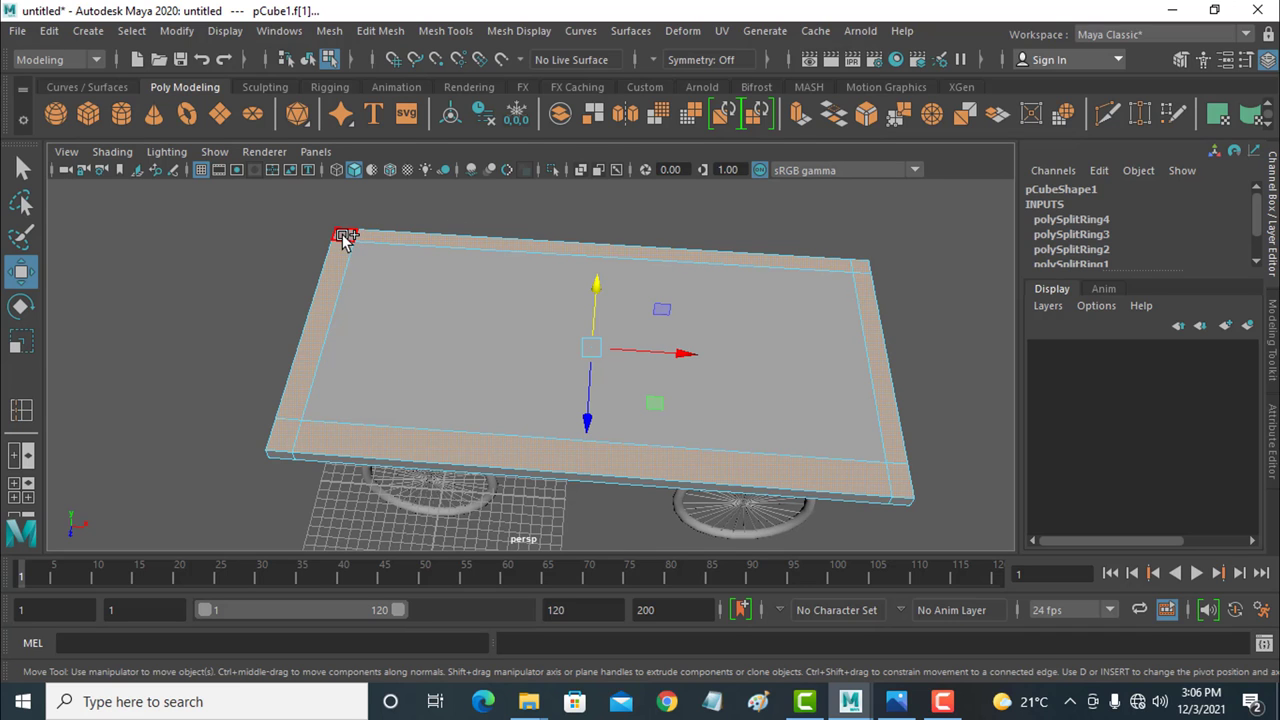
{"action": "left_click_drag", "start_coordinate": [737, 391], "coordinate": [757, 357], "text": "alt"}
Step: Extrude the selected border faces upward into a raised rim
{"action": "key", "text": "ctrl+e"}
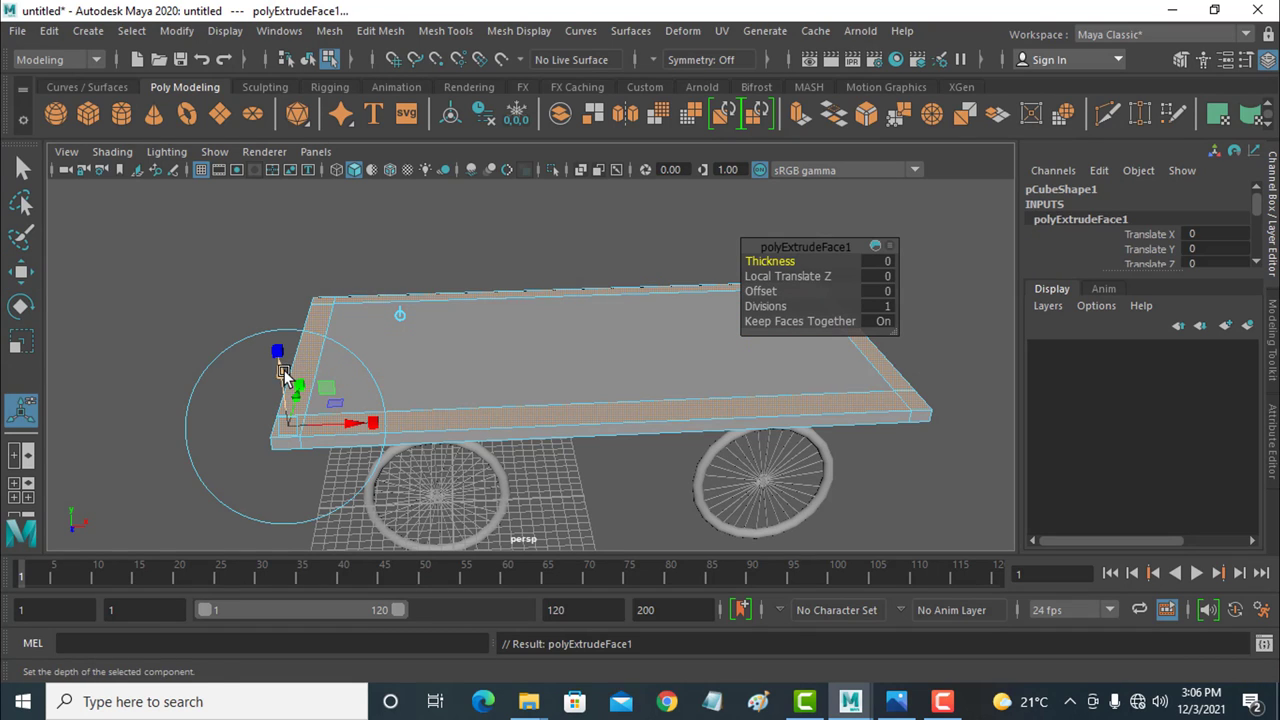
{"action": "left_click_drag", "start_coordinate": [279, 362], "coordinate": [280, 350]}
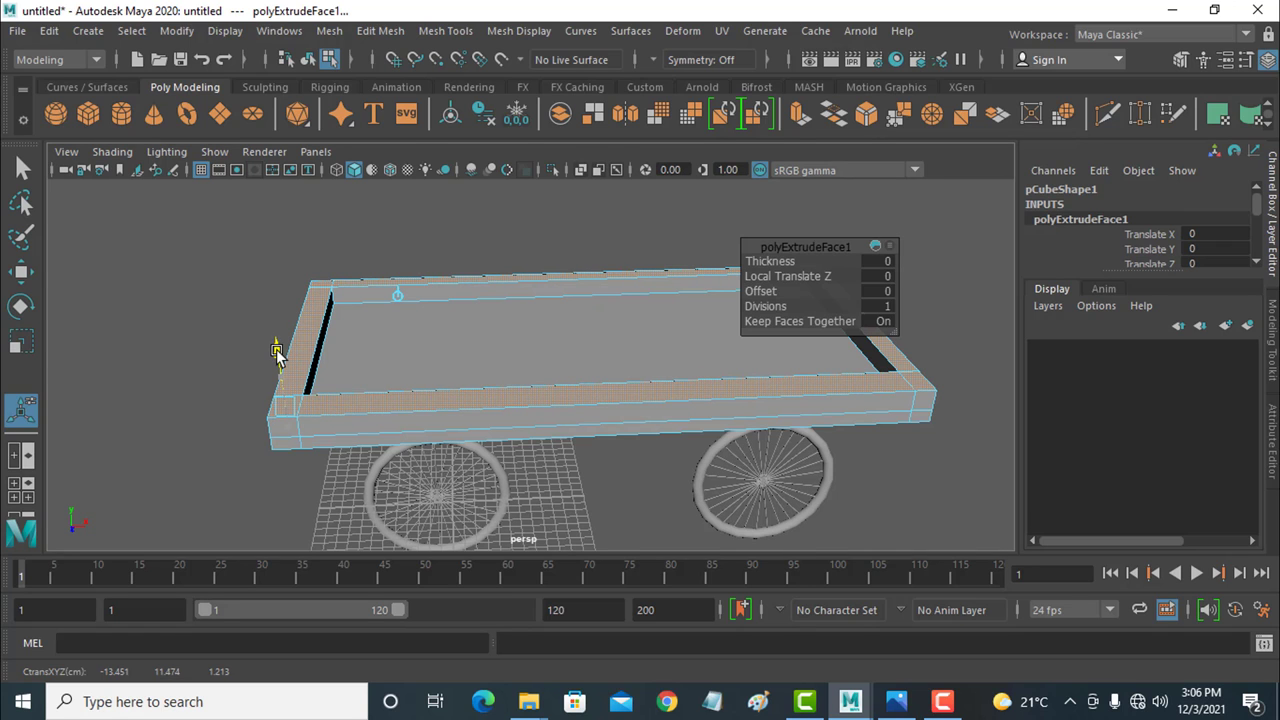
{"action": "key", "text": "t"}
Step: Deselect the rim, tumble the view, and bring up the wooden cart reference photo
{"action": "left_click", "coordinate": [688, 232]}
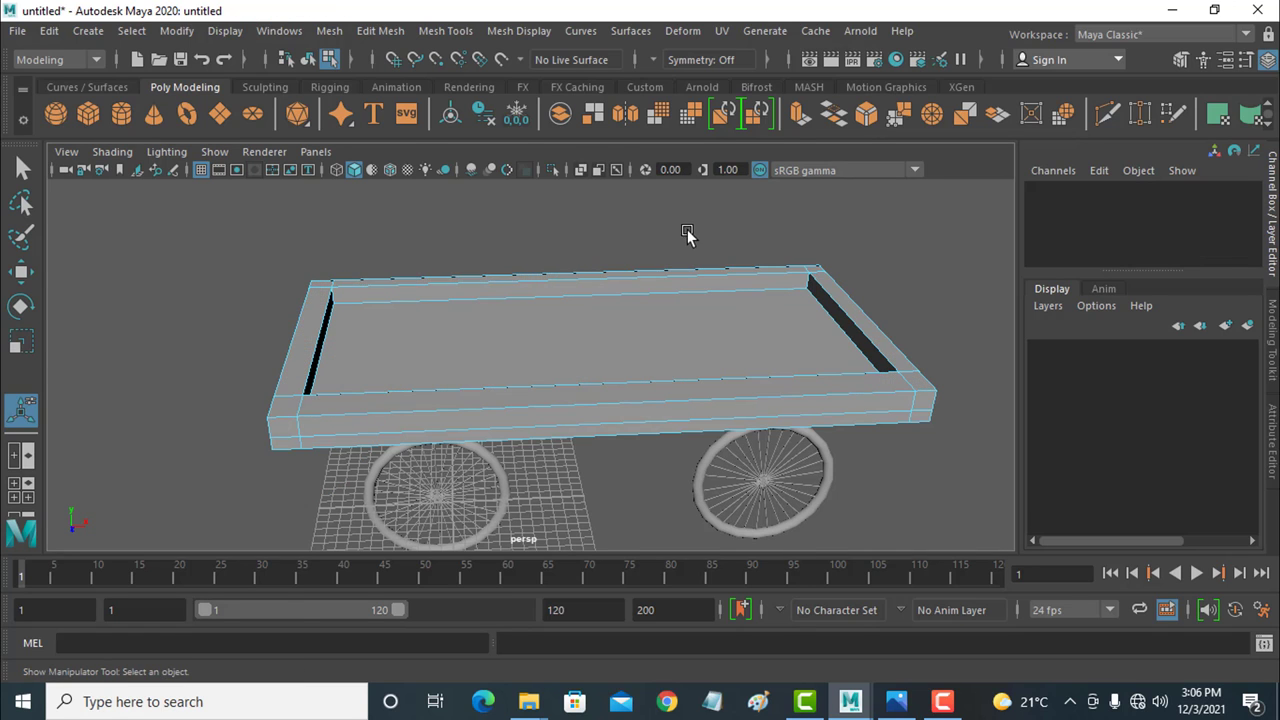
{"action": "left_click_drag", "start_coordinate": [677, 386], "coordinate": [669, 365], "text": "alt"}
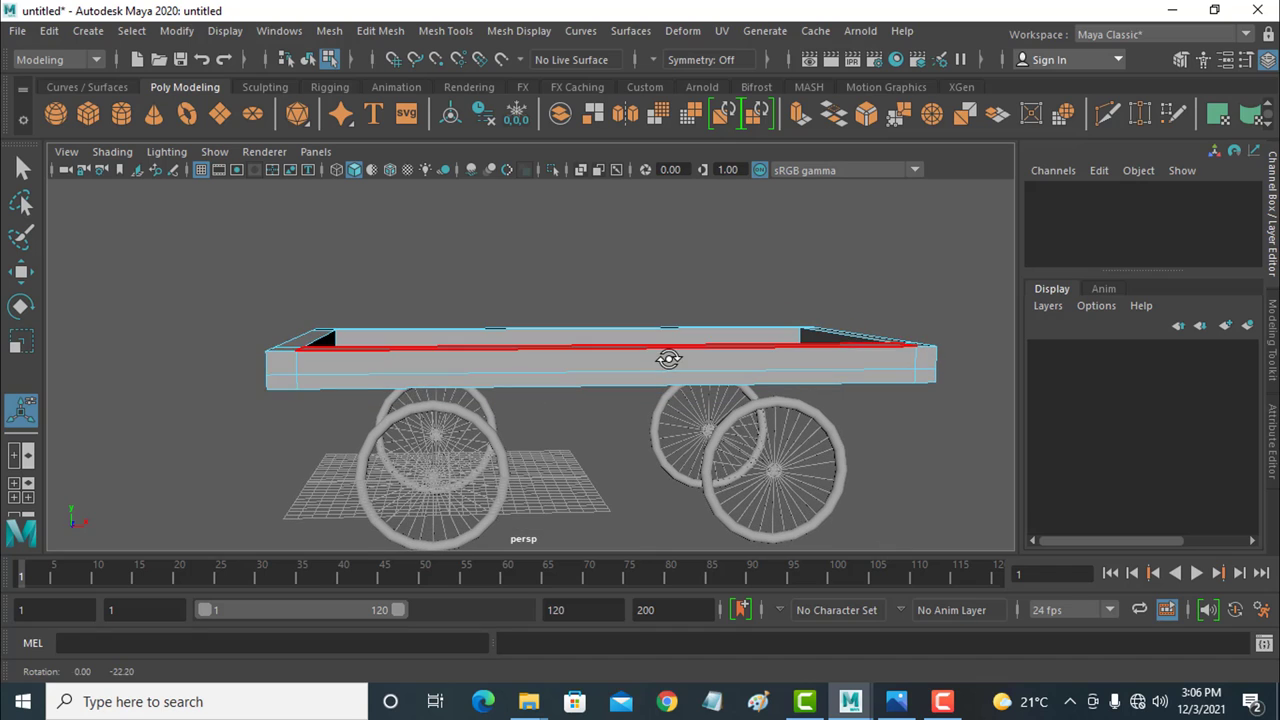
{"action": "left_click", "coordinate": [895, 703]}
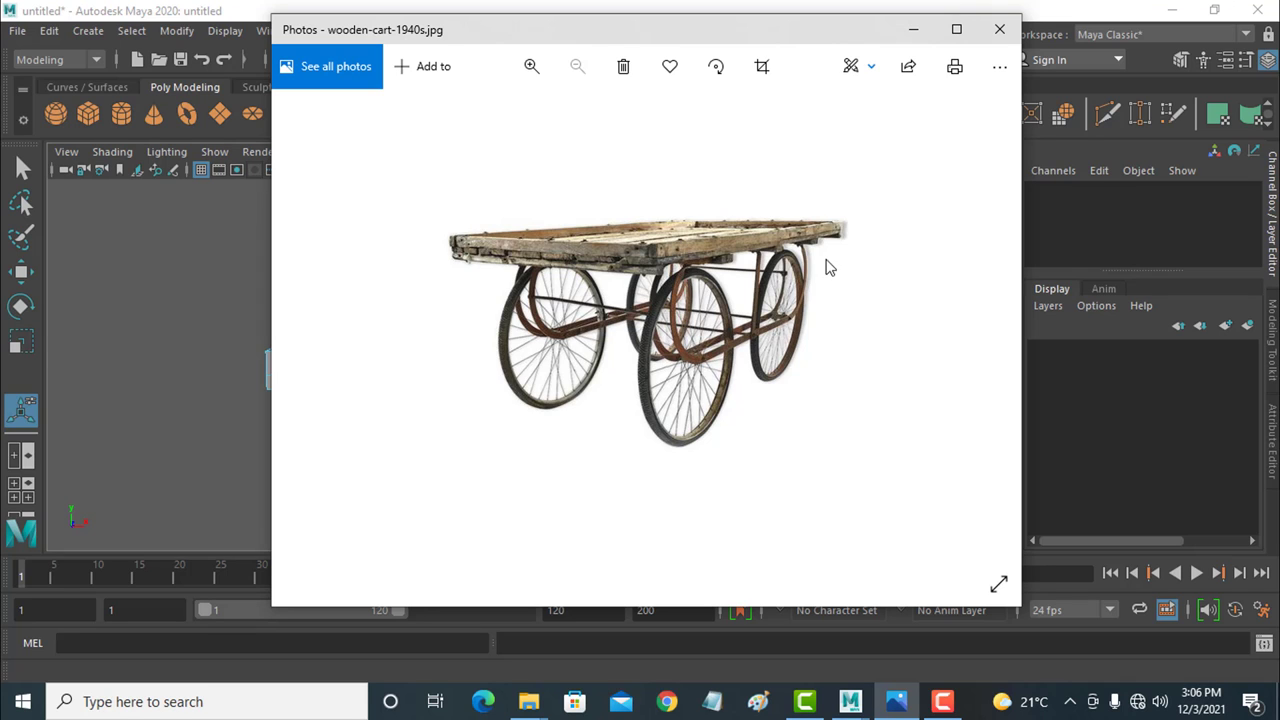
Step: Look over wooden-cart-1940s.jpg, then bring the Maya cart scene back to the front
{"action": "left_click", "coordinate": [252, 294]}
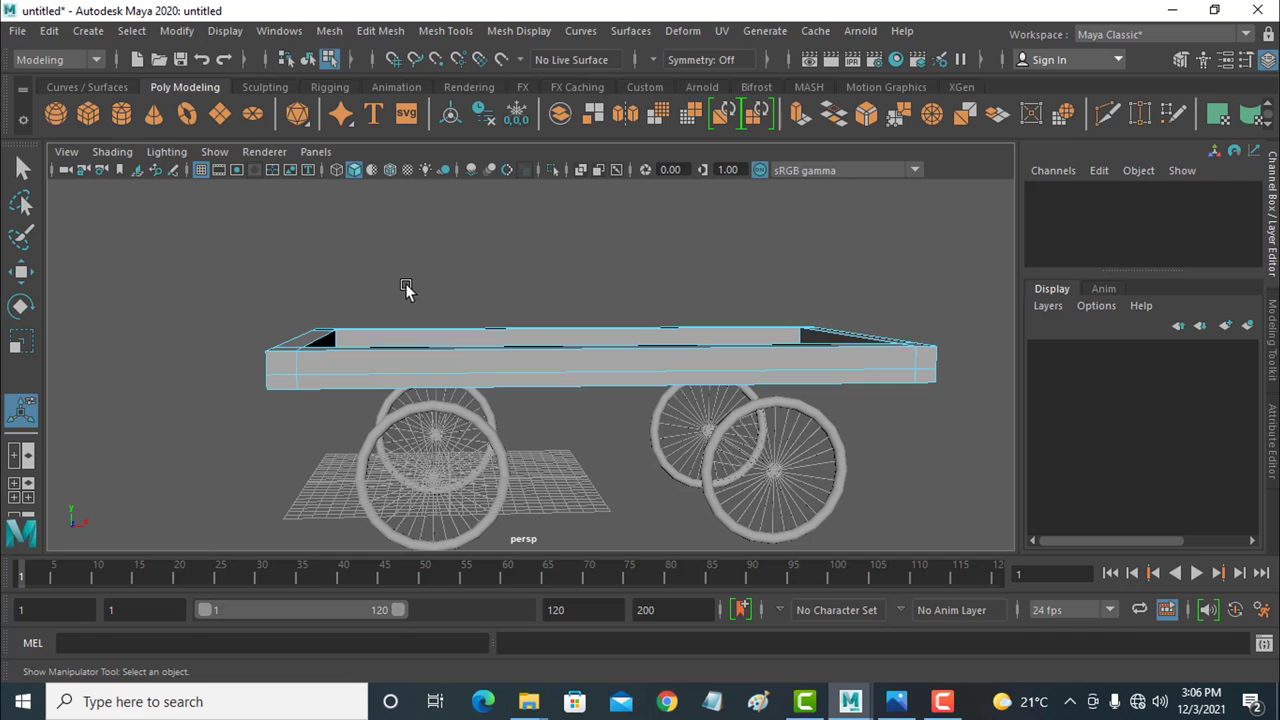
Step: Draw a long thin box, pCube2, between two wheel hubs and align it at Translate Z -0.022
{"action": "key", "text": "space"}
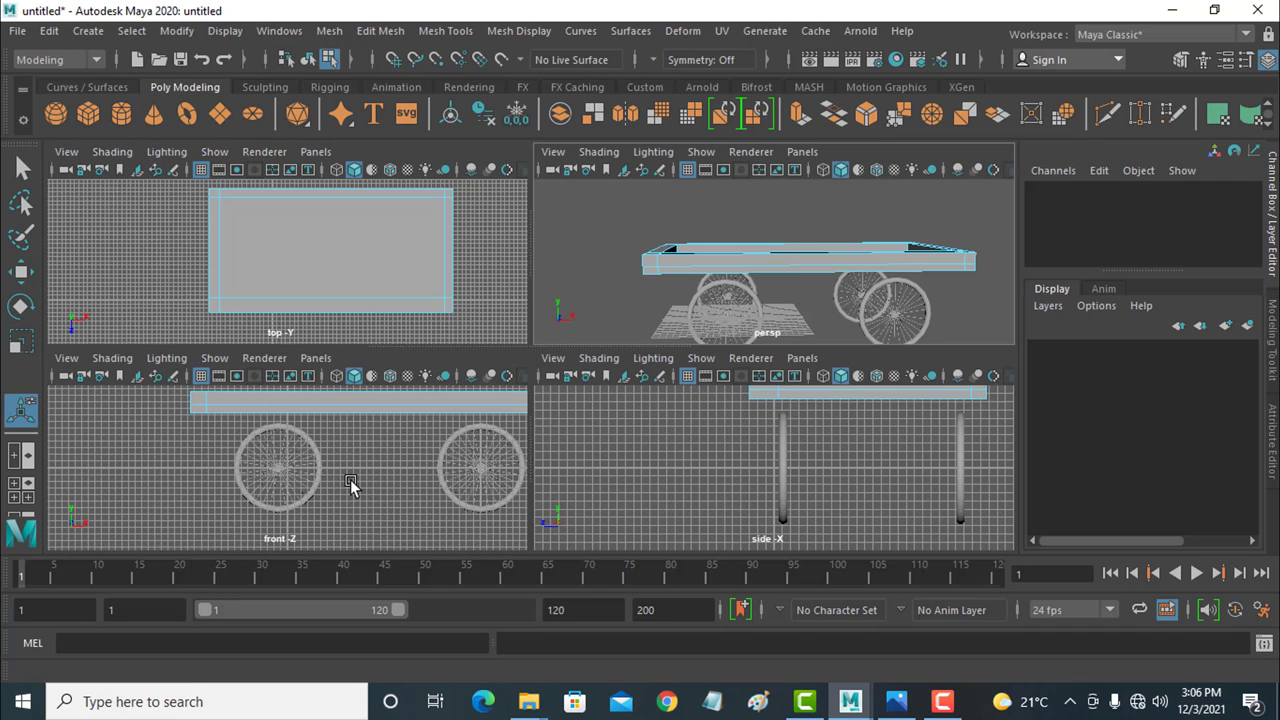
{"action": "key", "text": "space"}
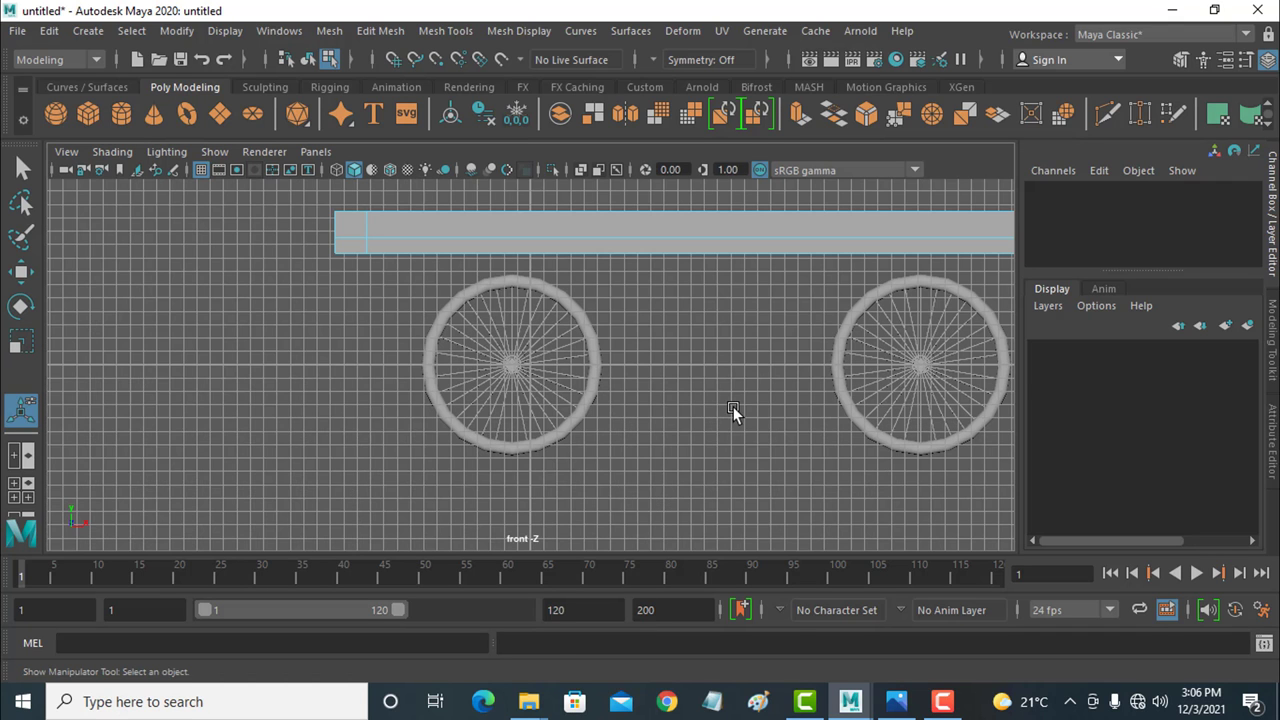
{"action": "middle_click_drag", "start_coordinate": [750, 373], "coordinate": [594, 393], "text": "alt"}
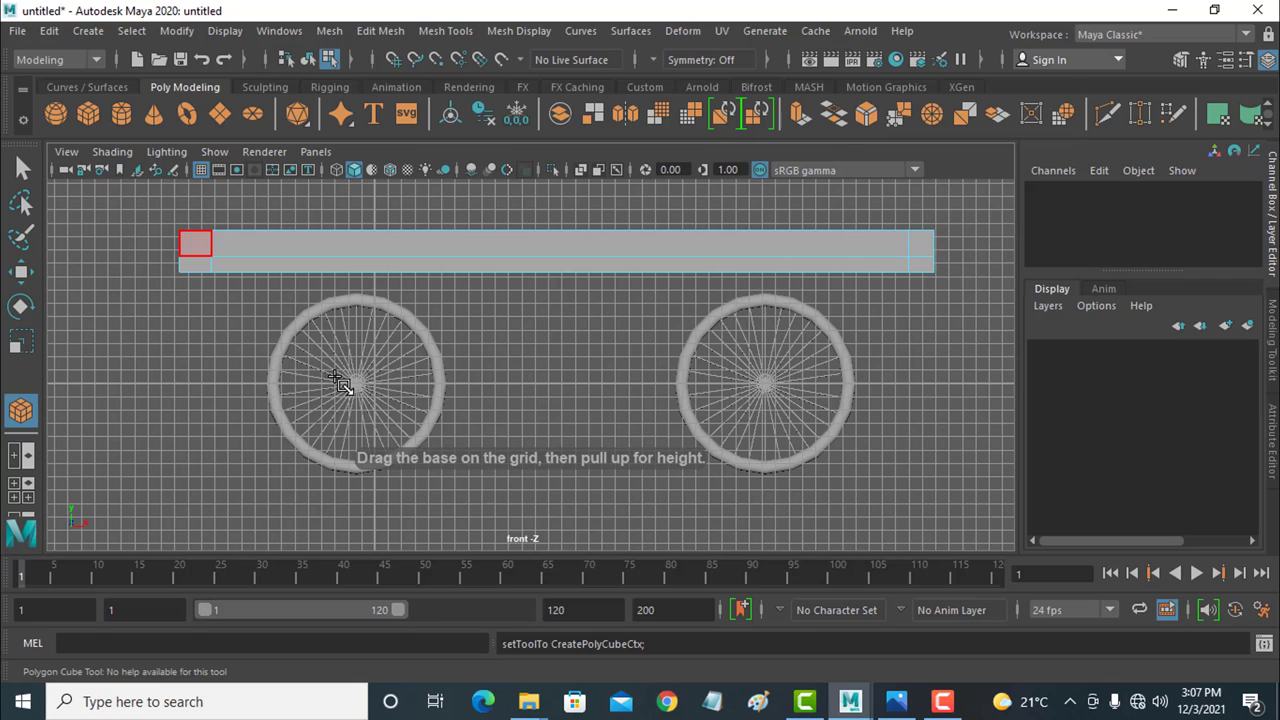
{"action": "left_click_drag", "start_coordinate": [336, 379], "coordinate": [797, 398]}
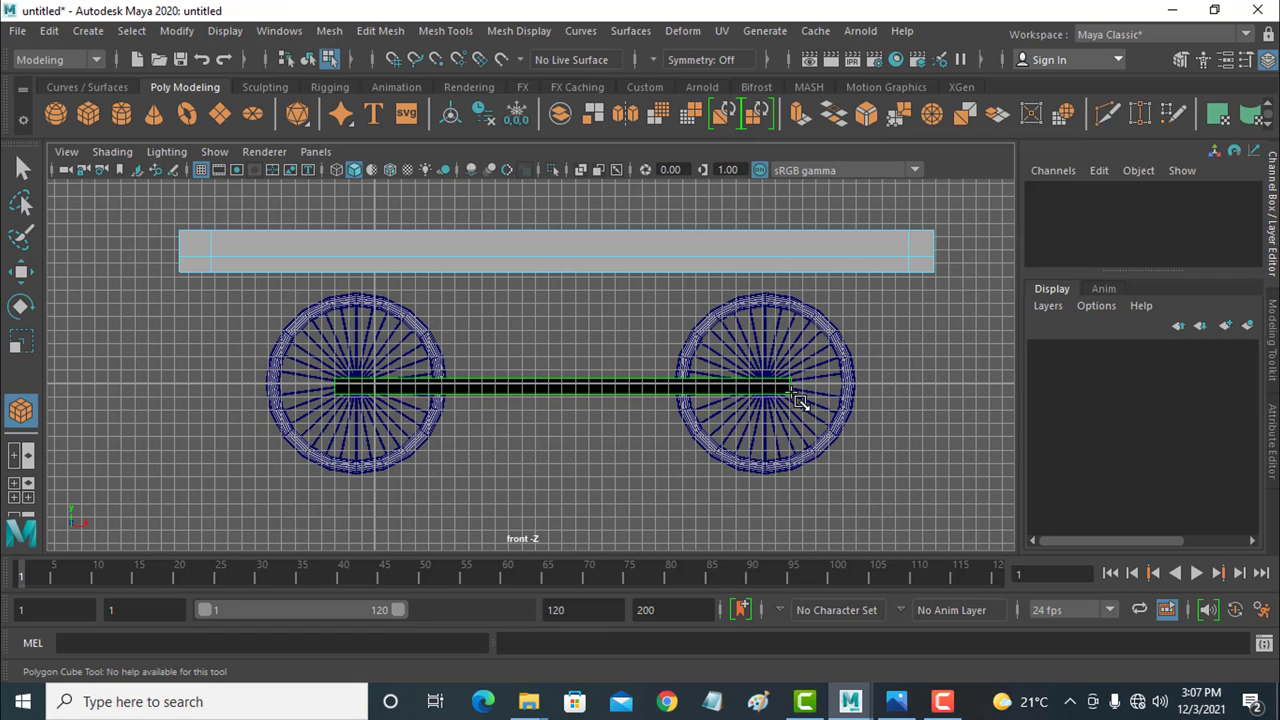
{"action": "left_click_drag", "start_coordinate": [797, 372], "coordinate": [797, 375]}
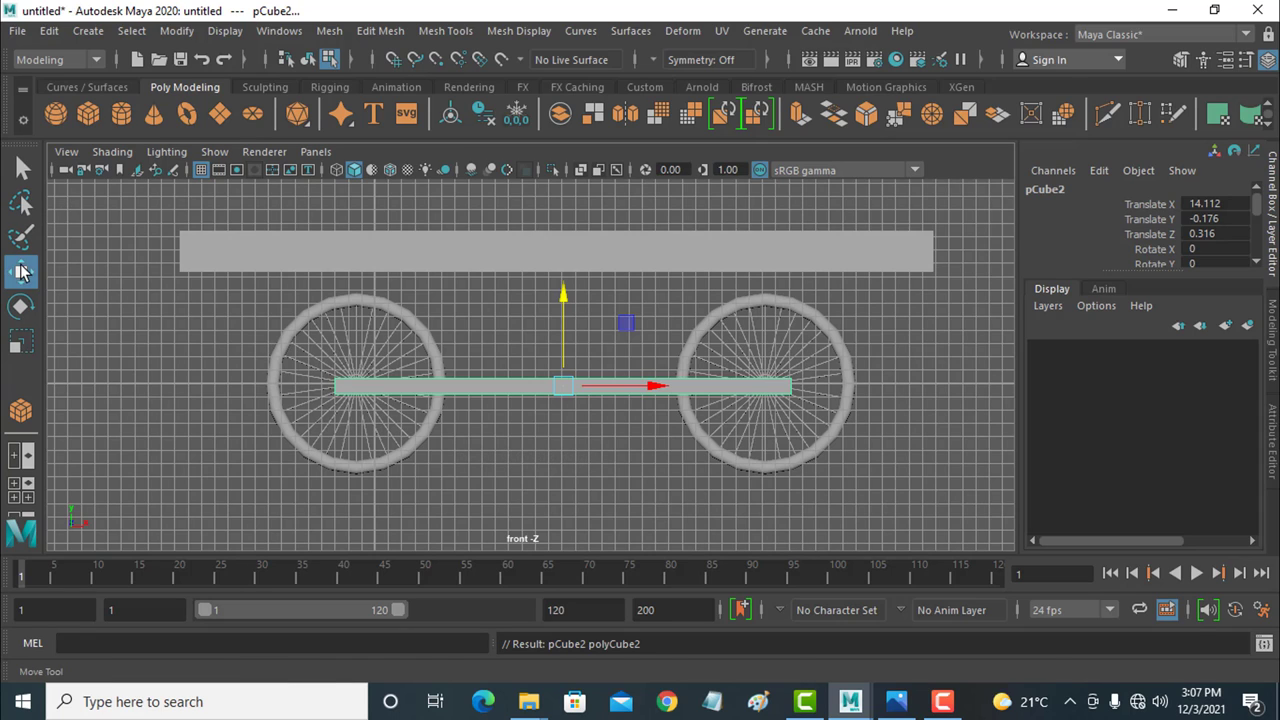
{"action": "left_click_drag", "start_coordinate": [570, 385], "coordinate": [570, 383]}
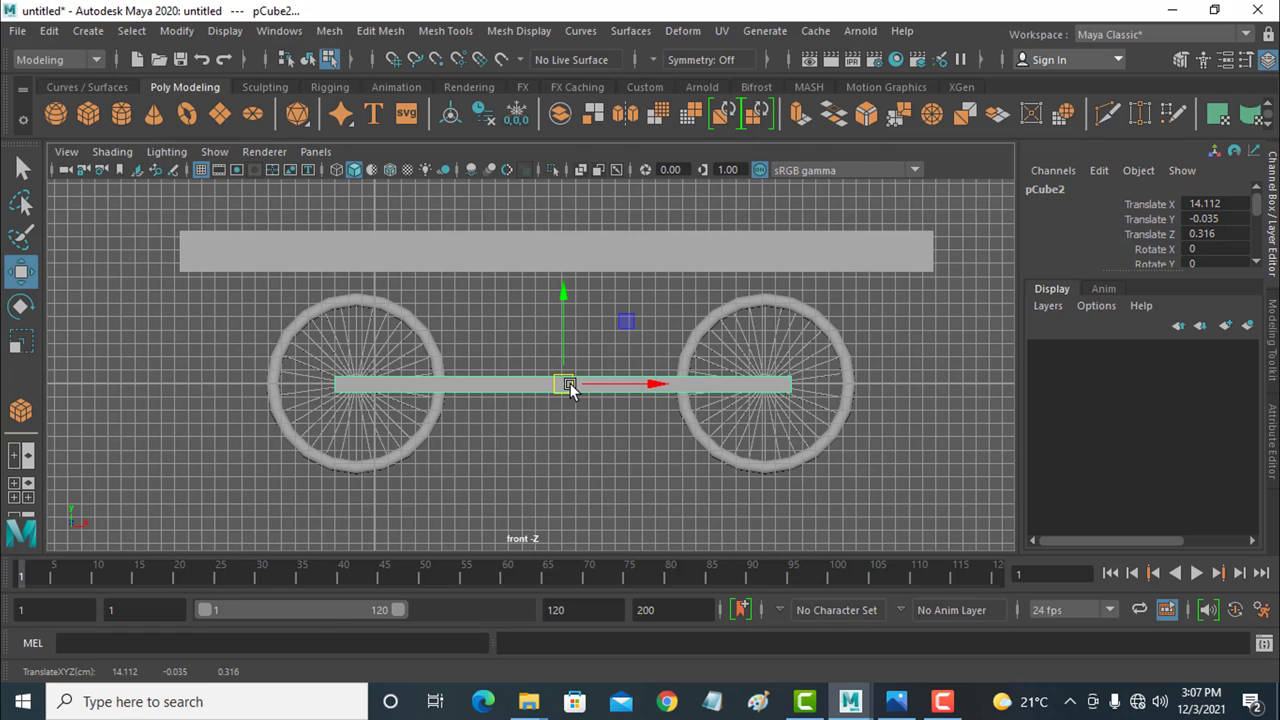
{"action": "key", "text": "space"}
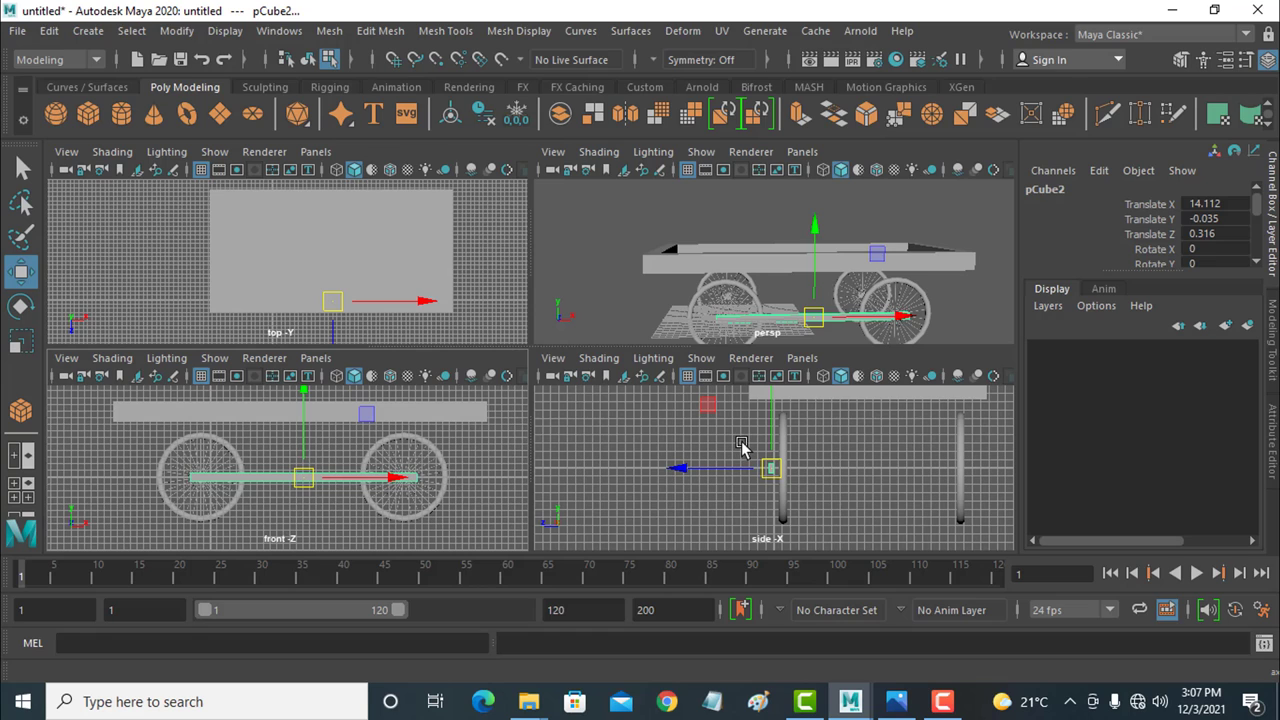
{"action": "key", "text": "space"}
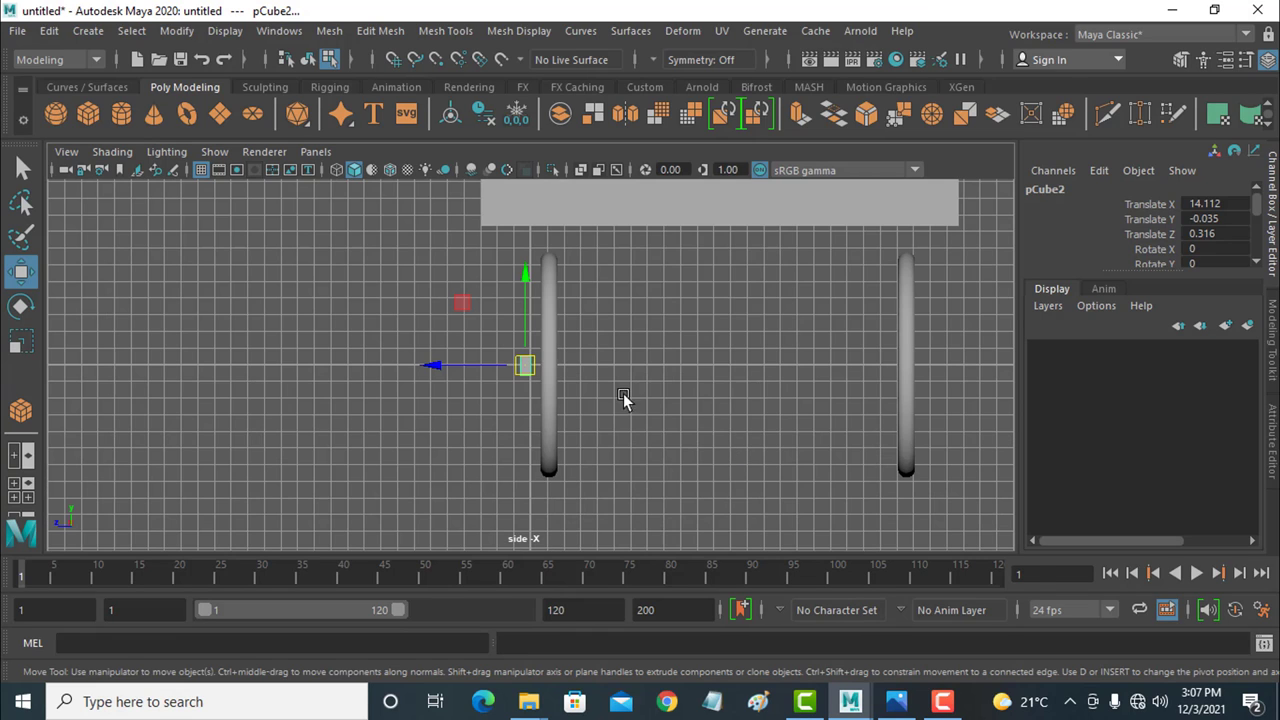
{"action": "left_click_drag", "start_coordinate": [441, 368], "coordinate": [448, 370]}
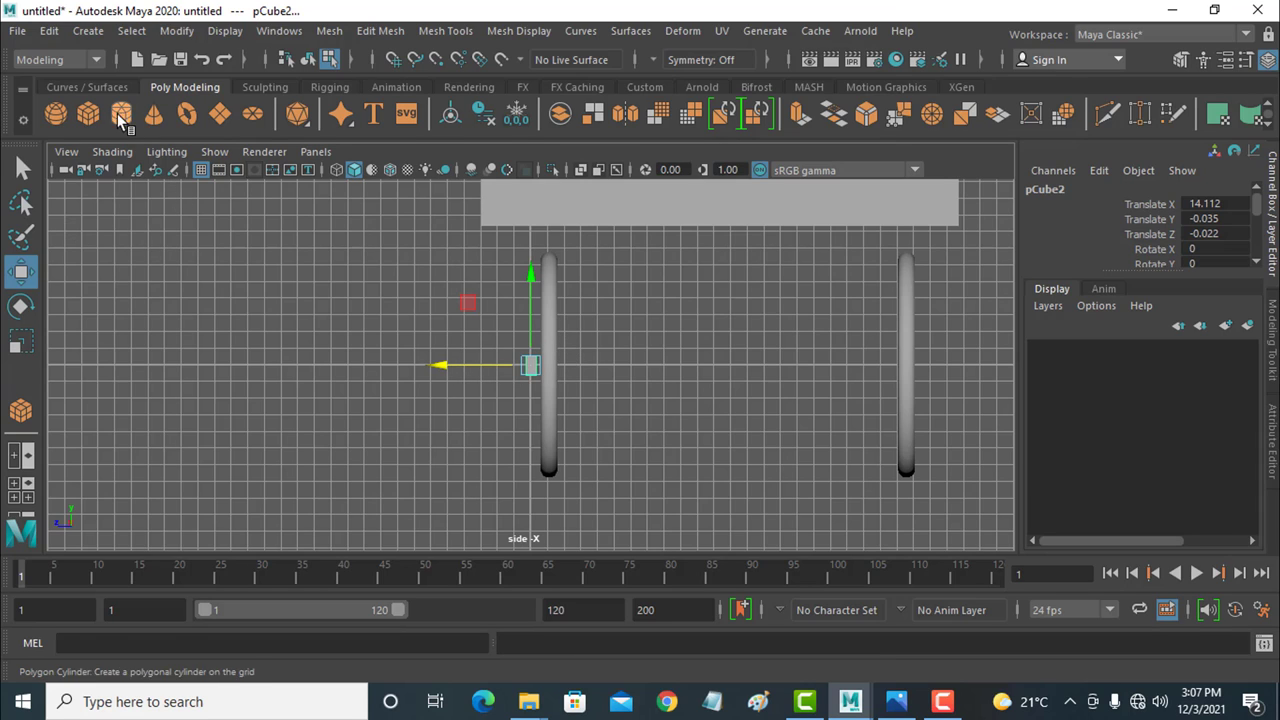
Step: Draw small block pCube3 under the bed and slide it to Translate X -8.691, Y 7.689
{"action": "left_click", "coordinate": [90, 115]}
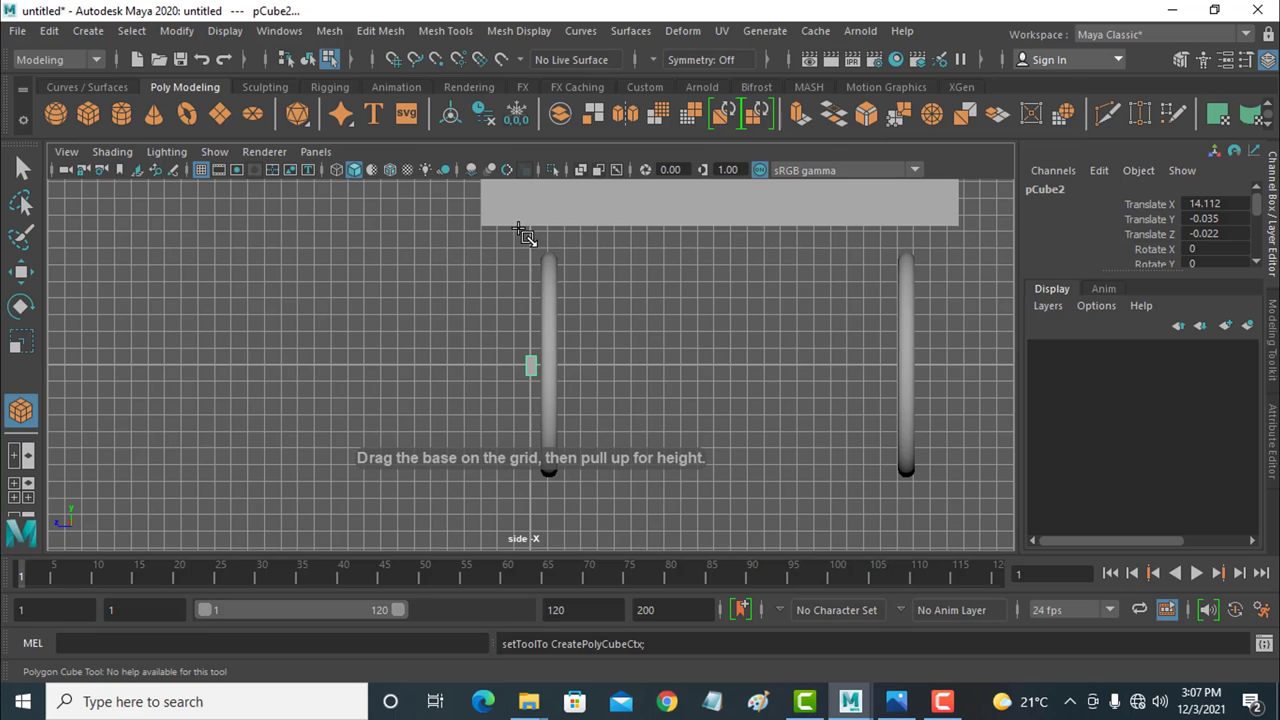
{"action": "left_click_drag", "start_coordinate": [522, 232], "coordinate": [536, 240]}
{"action": "left_click", "coordinate": [537, 215]}
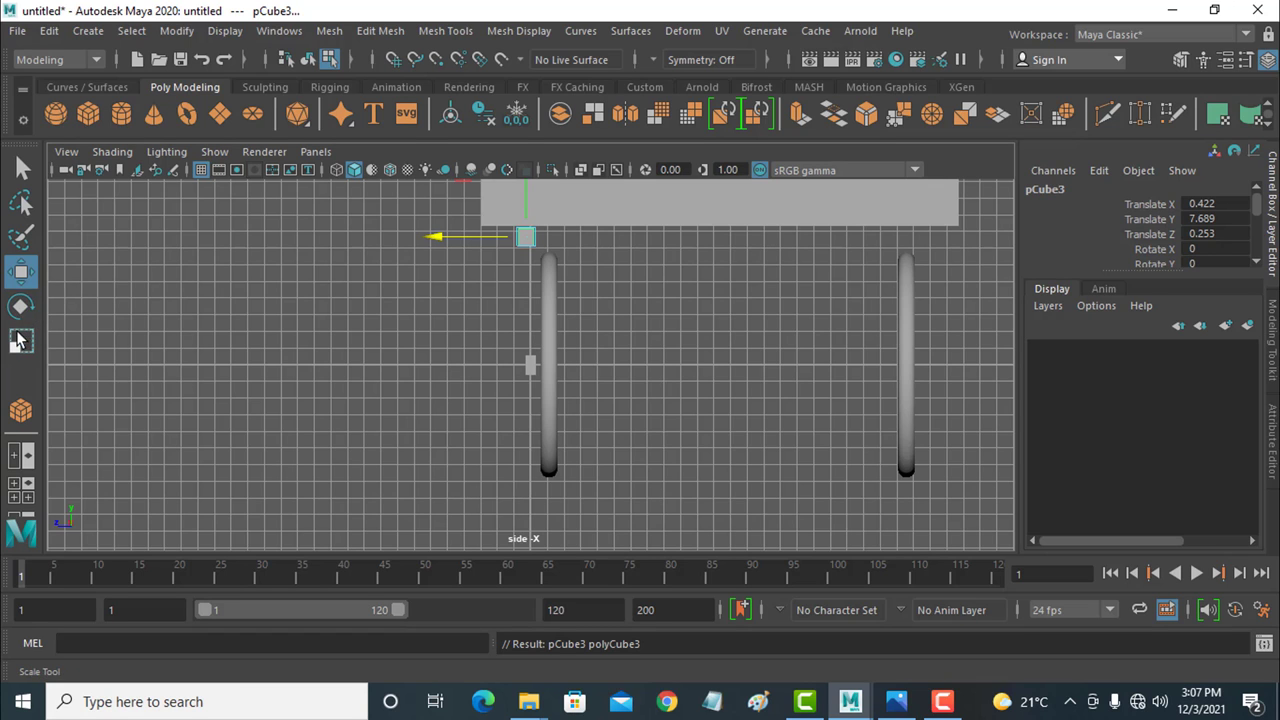
{"action": "left_click", "coordinate": [21, 271]}
{"action": "key", "text": "space"}
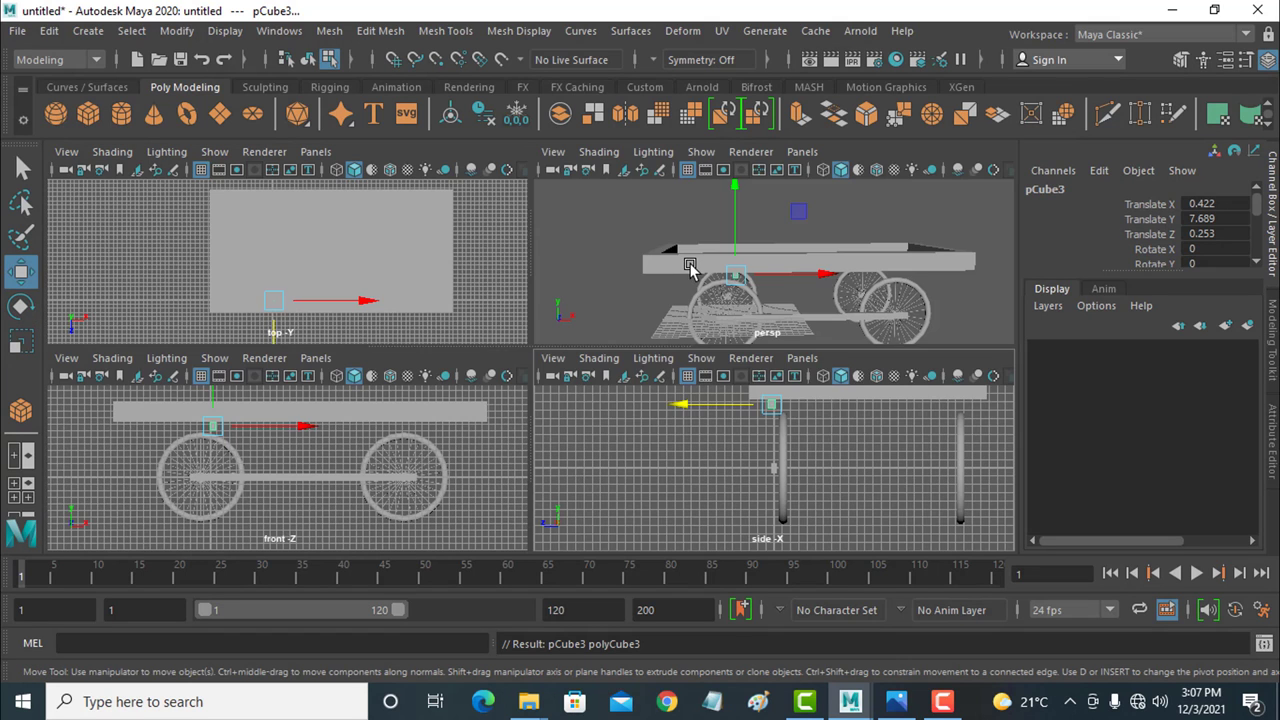
{"action": "key", "text": "space"}
{"action": "left_click_drag", "start_coordinate": [631, 428], "coordinate": [607, 413], "text": "alt"}
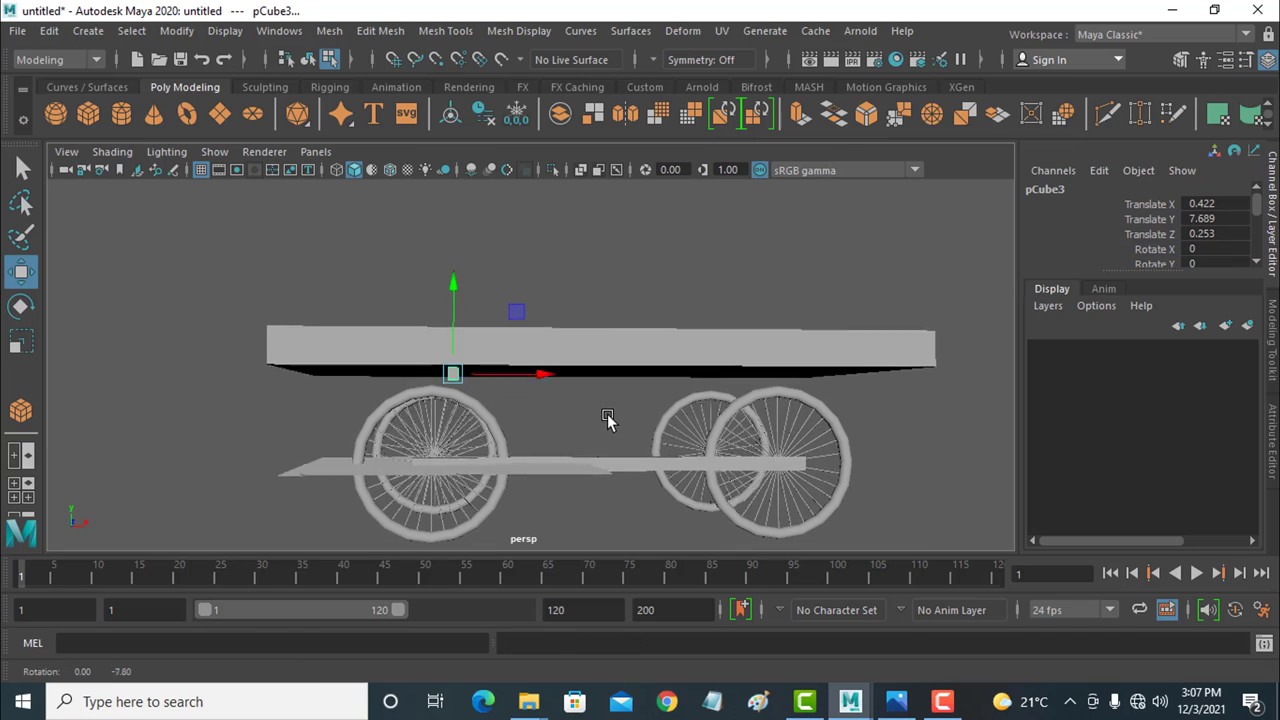
{"action": "left_click_drag", "start_coordinate": [537, 372], "coordinate": [441, 375]}
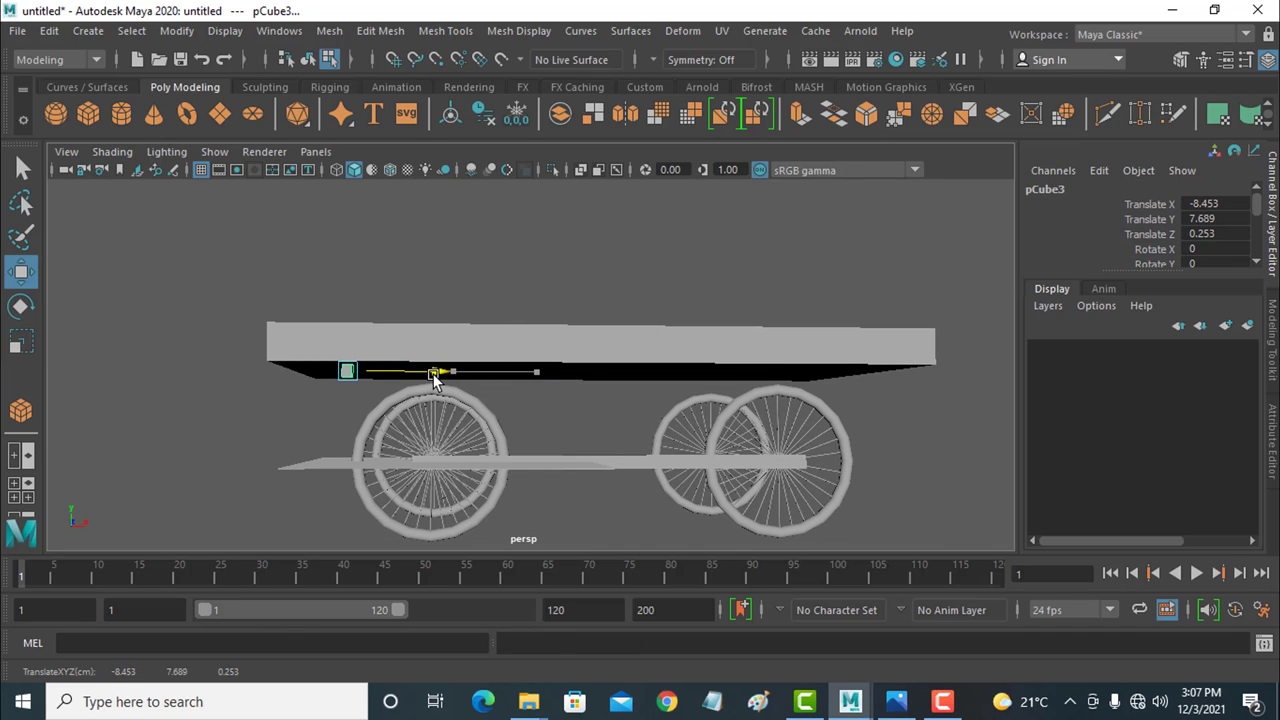
{"action": "left_click_drag", "start_coordinate": [441, 375], "coordinate": [426, 375]}
{"action": "left_click_drag", "start_coordinate": [440, 425], "coordinate": [313, 443], "text": "alt"}
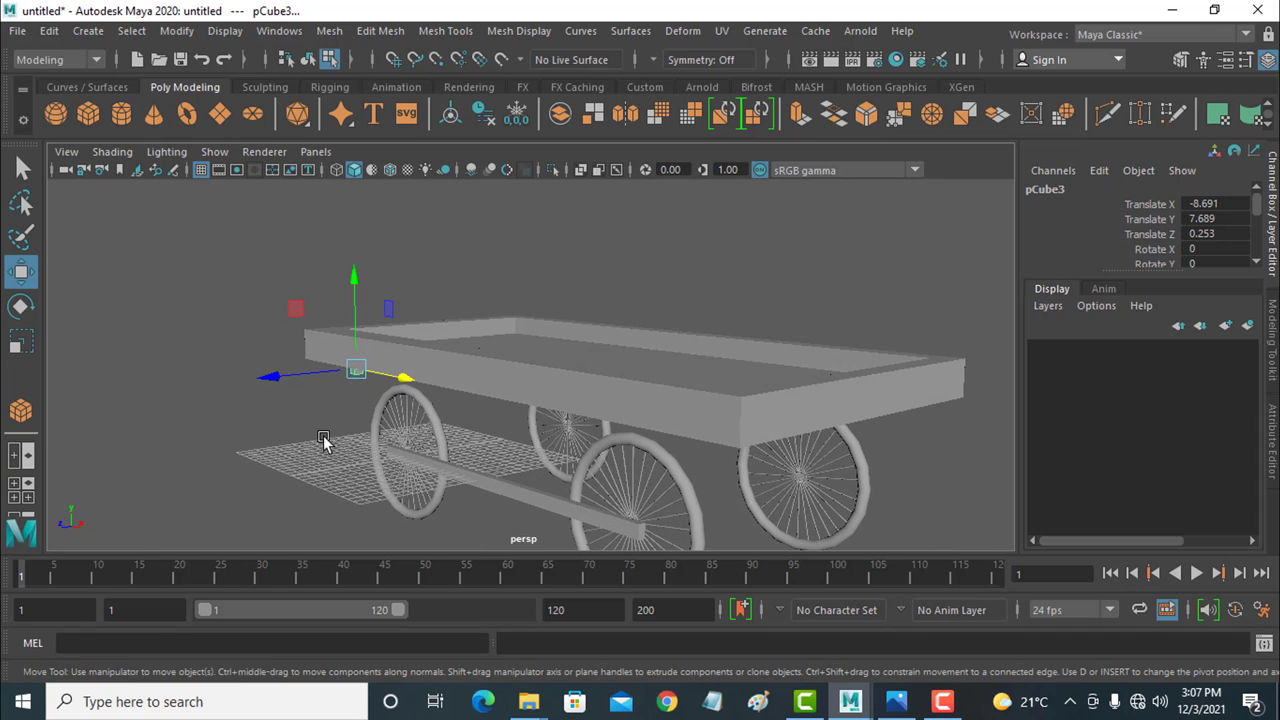
{"action": "left_click_drag", "start_coordinate": [363, 423], "coordinate": [448, 406], "text": "alt"}
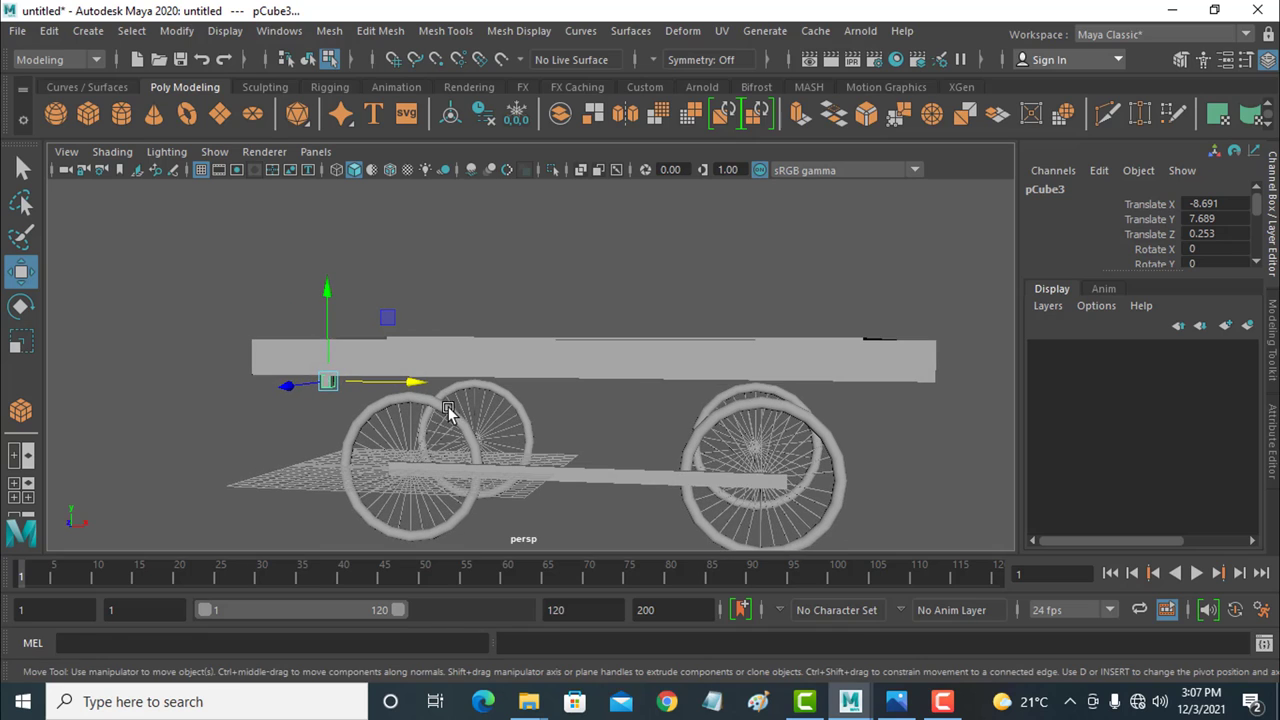
Step: Try combining the axle bar and small block, then undo the combine
{"action": "left_click", "coordinate": [574, 476]}
{"action": "left_click", "coordinate": [575, 519]}
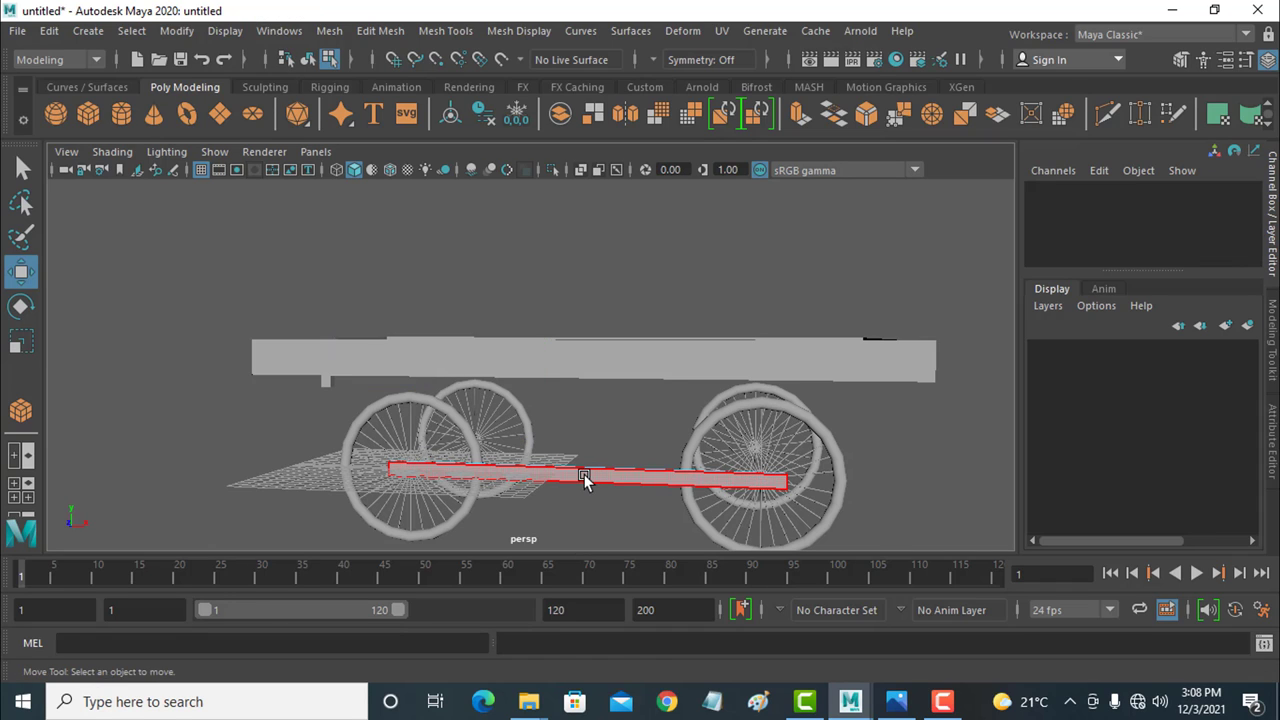
{"action": "left_click", "coordinate": [584, 477]}
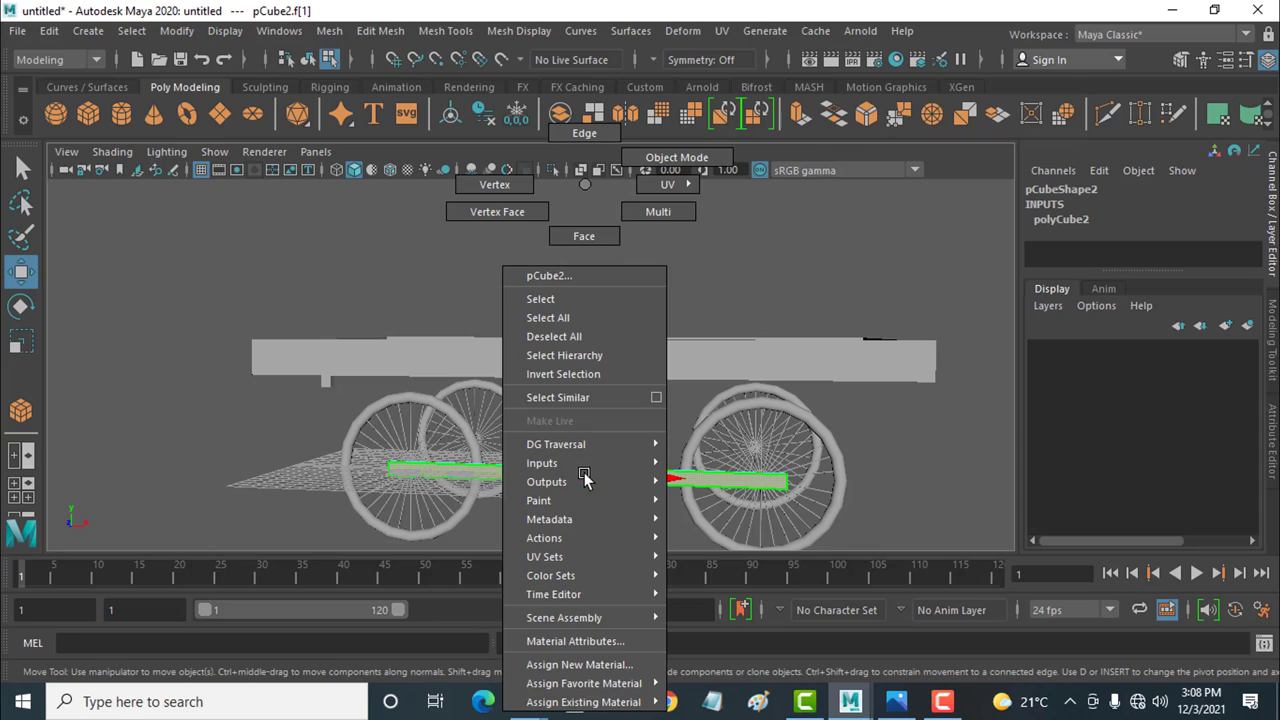
{"action": "right_click_drag", "start_coordinate": [584, 472], "coordinate": [675, 152]}
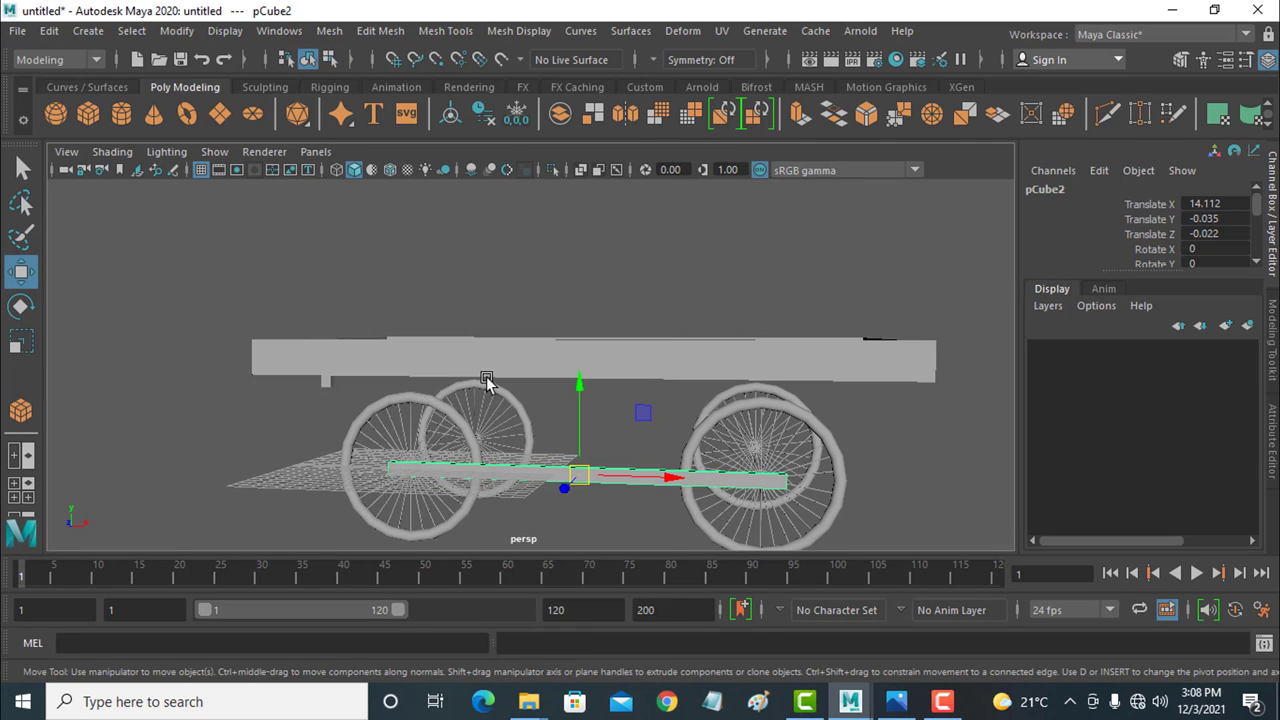
{"action": "left_click", "coordinate": [325, 384]}
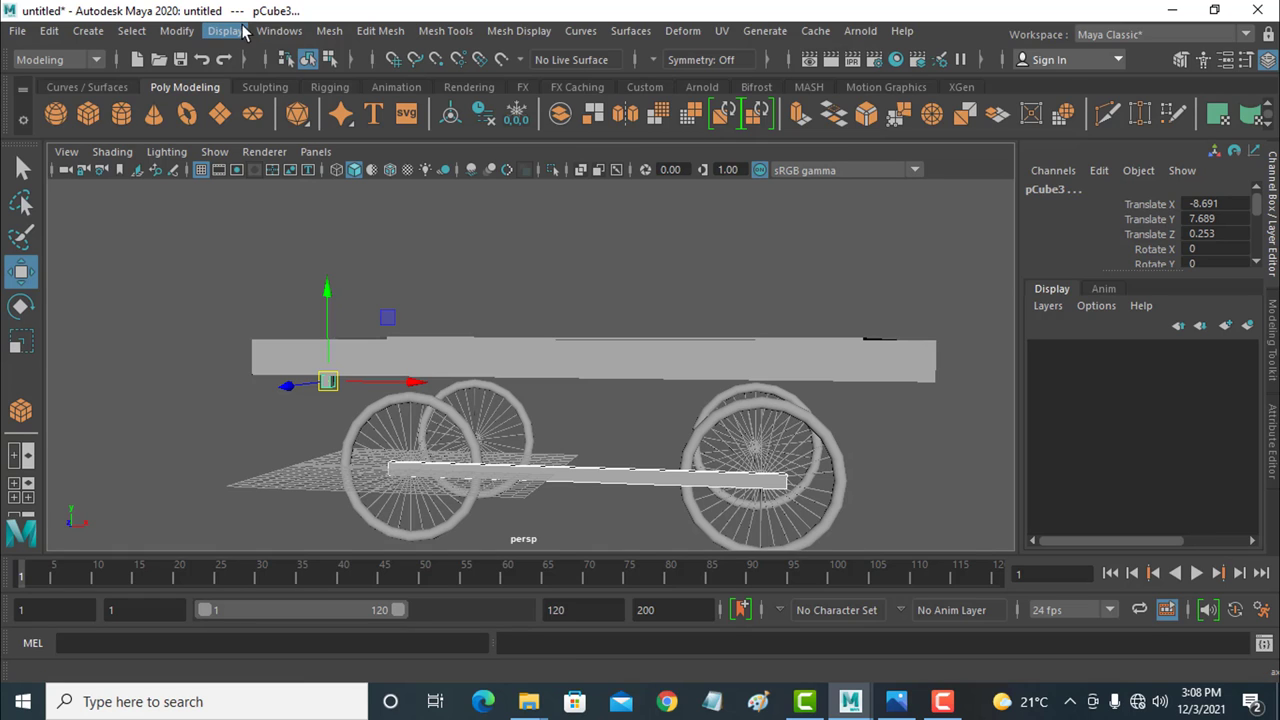
{"action": "left_click", "coordinate": [346, 34]}
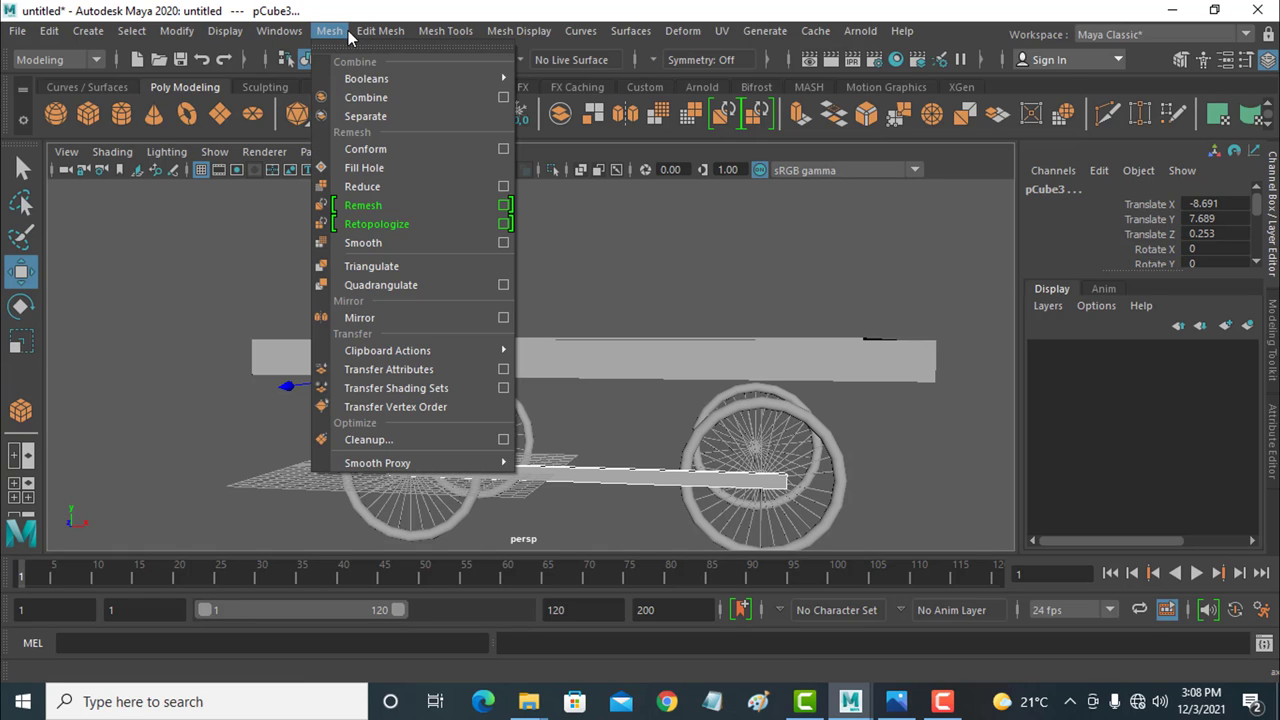
{"action": "left_click", "coordinate": [353, 95]}
{"action": "left_click_drag", "start_coordinate": [431, 480], "coordinate": [585, 497], "text": "alt"}
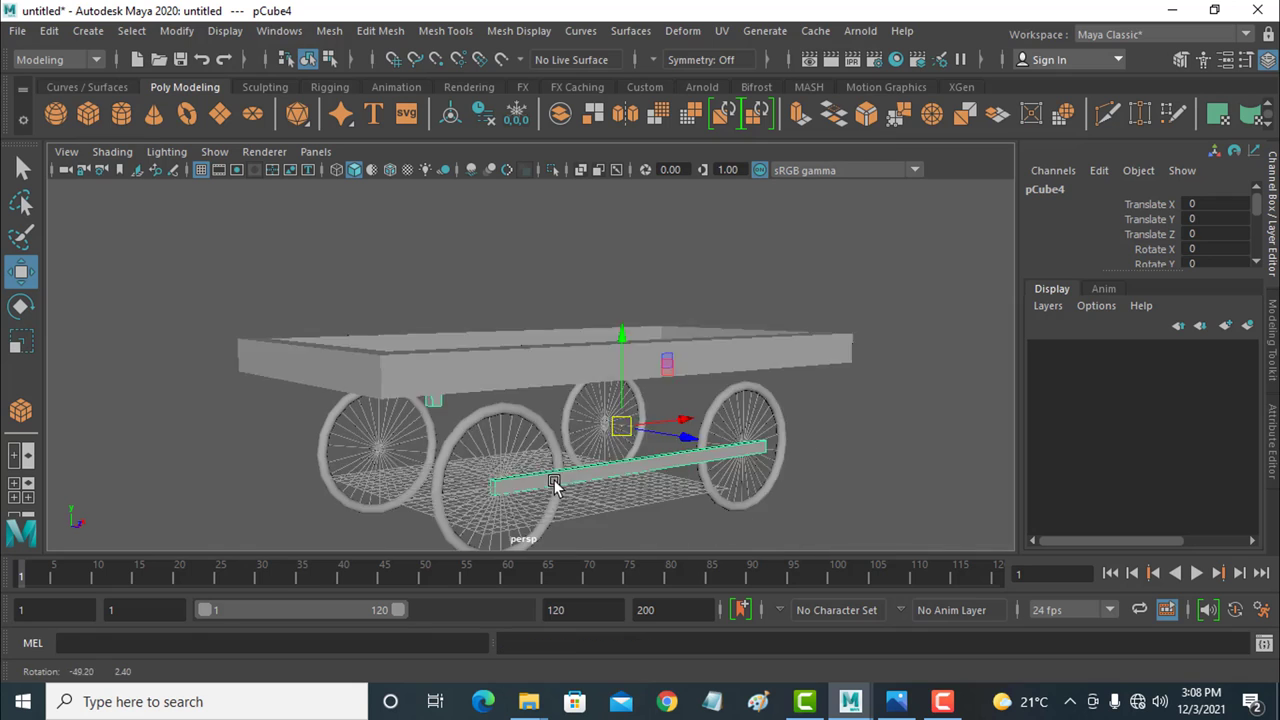
{"action": "scroll", "coordinate": [585, 494], "scroll_direction": "up", "scroll_amount": 3}
{"action": "scroll", "coordinate": [585, 494], "scroll_direction": "down", "scroll_amount": 2}
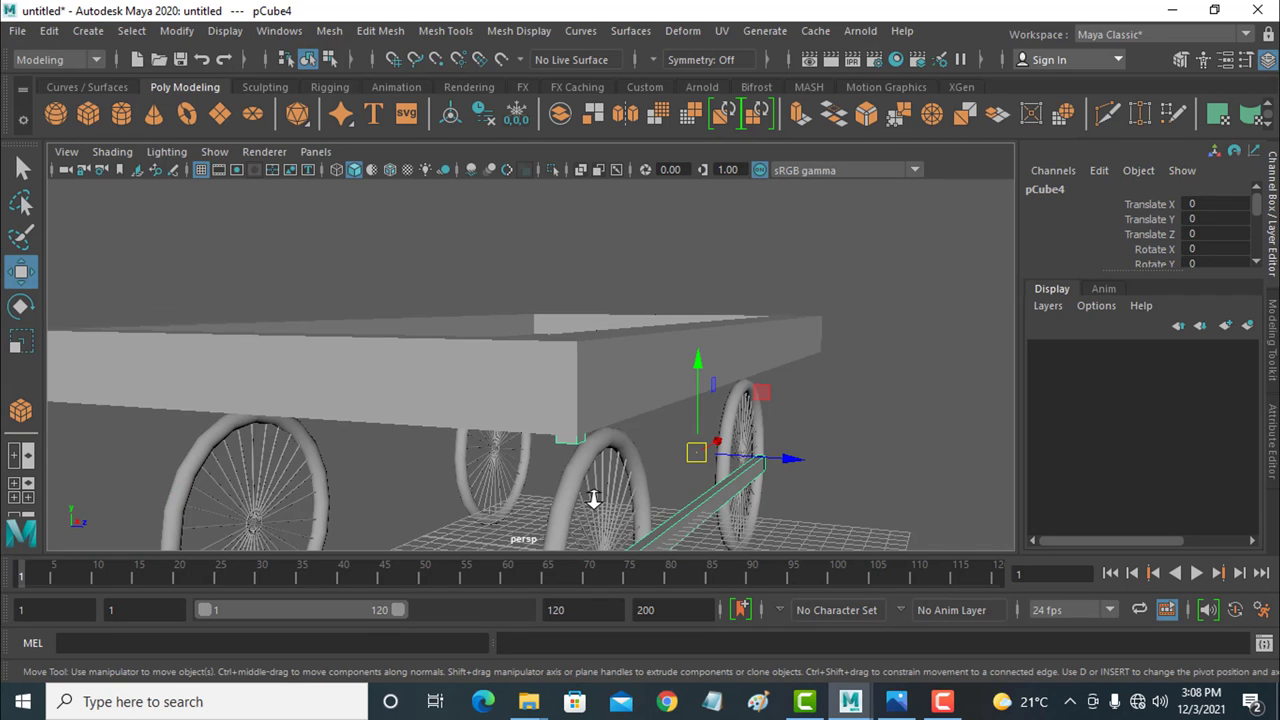
{"action": "scroll", "coordinate": [597, 439], "scroll_direction": "up", "scroll_amount": 1}
{"action": "scroll", "coordinate": [597, 439], "scroll_direction": "up", "scroll_amount": 1}
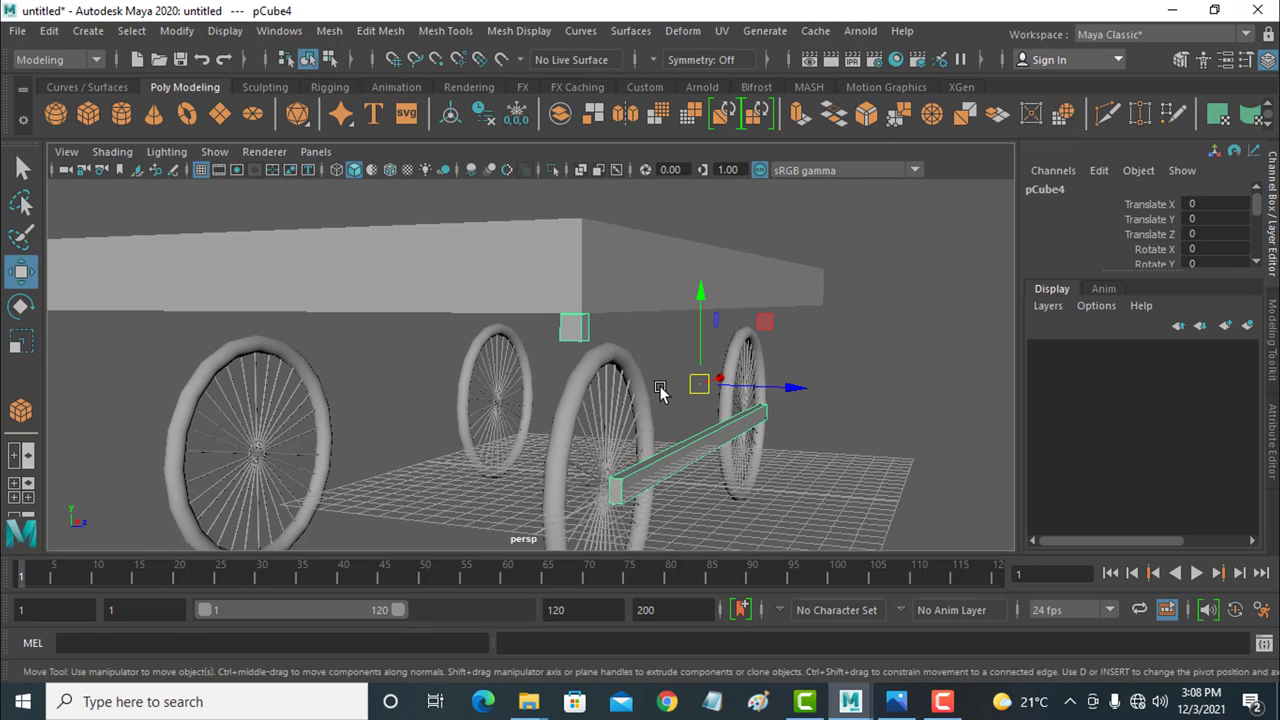
{"action": "key", "text": "ctrl+z"}
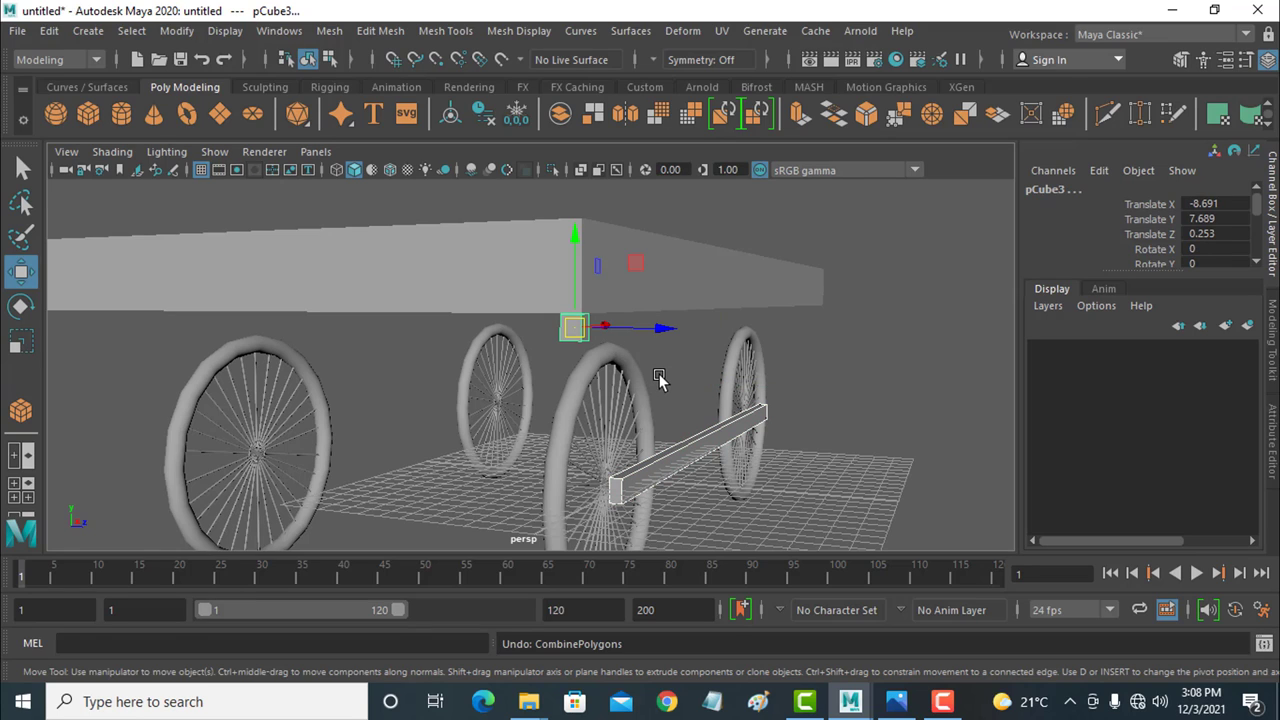
{"action": "key", "text": "ctrl+z"}
Step: Flatten the small block along its depth and combine it with the axle bar into pCube4
{"action": "left_click", "coordinate": [564, 327]}
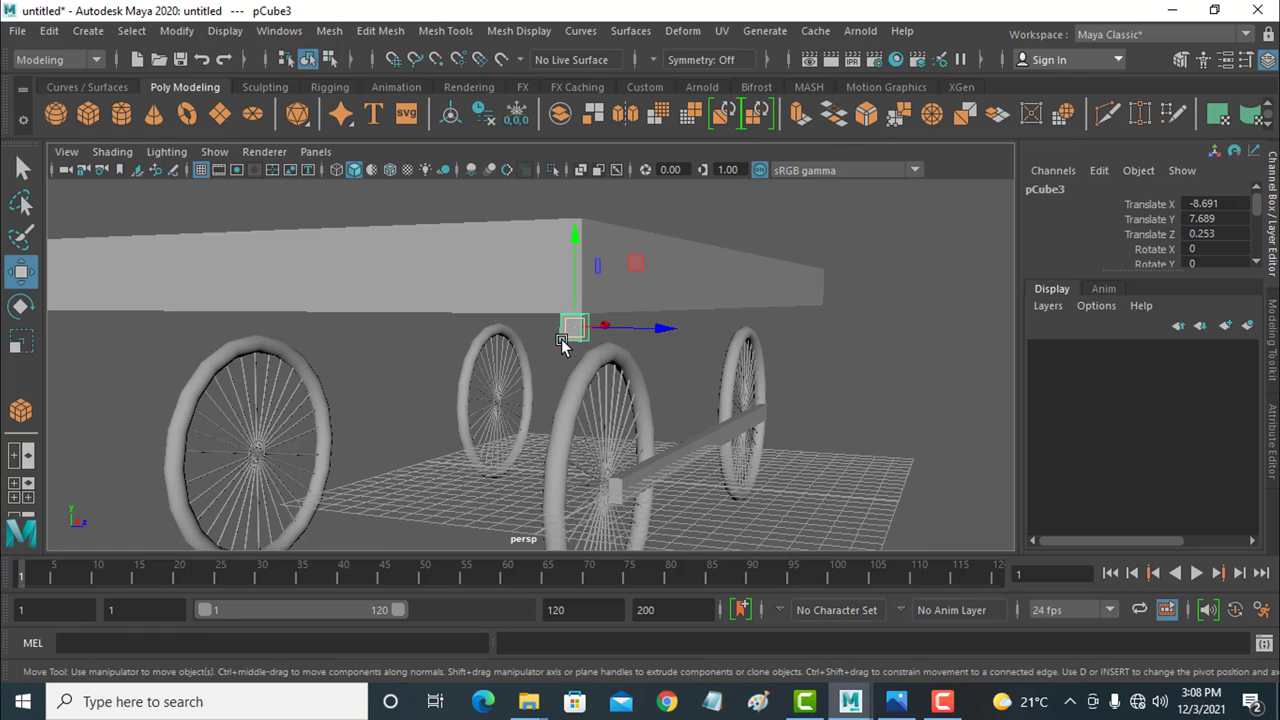
{"action": "left_click", "coordinate": [20, 341]}
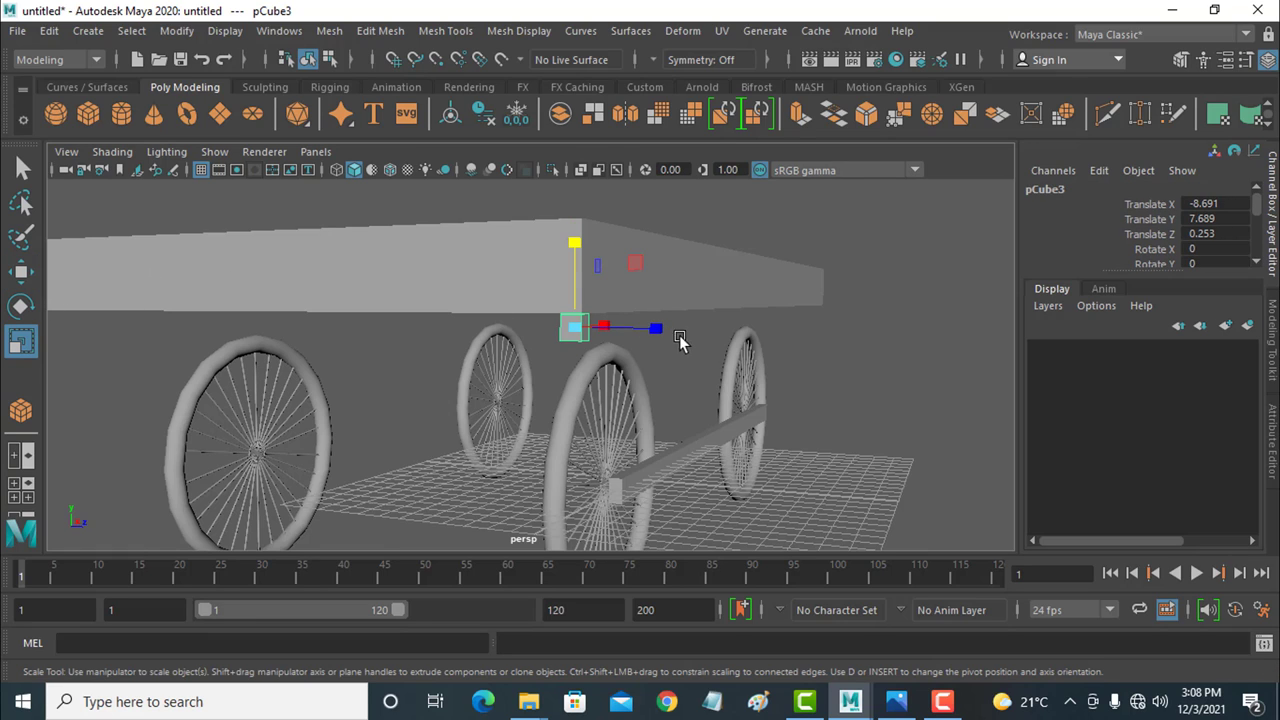
{"action": "left_click_drag", "start_coordinate": [655, 330], "coordinate": [618, 336]}
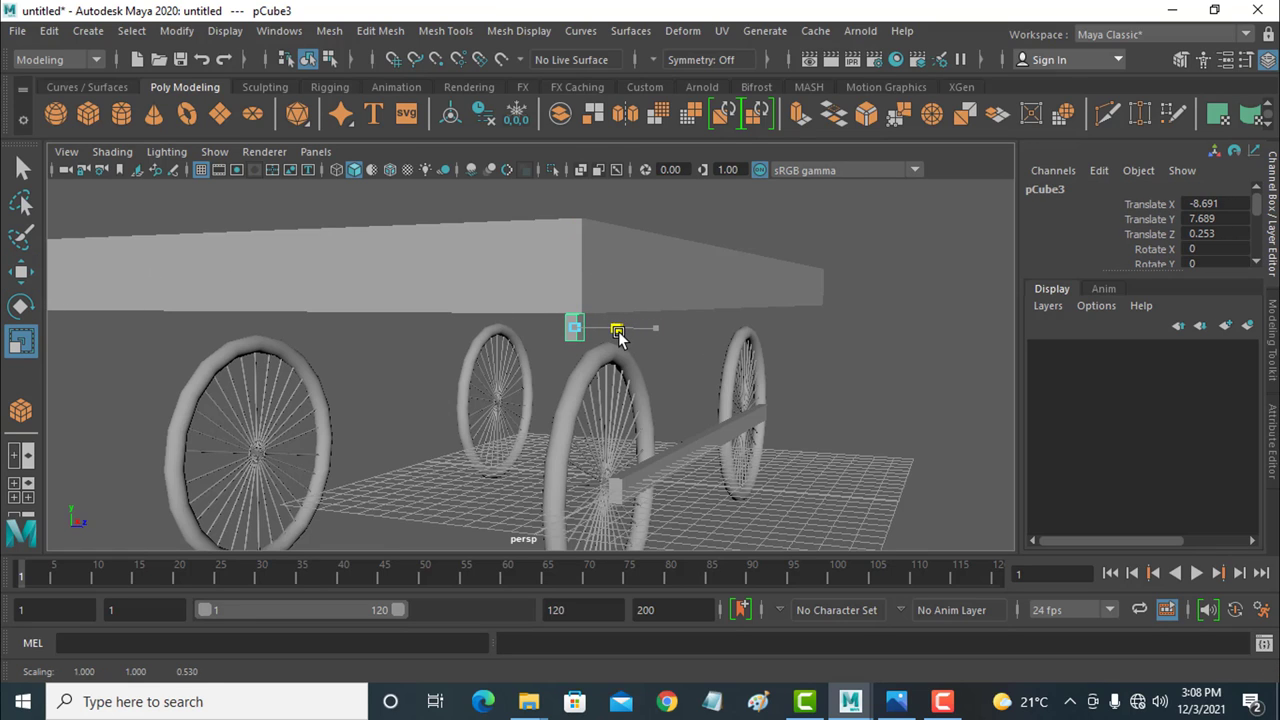
{"action": "left_click", "coordinate": [697, 448]}
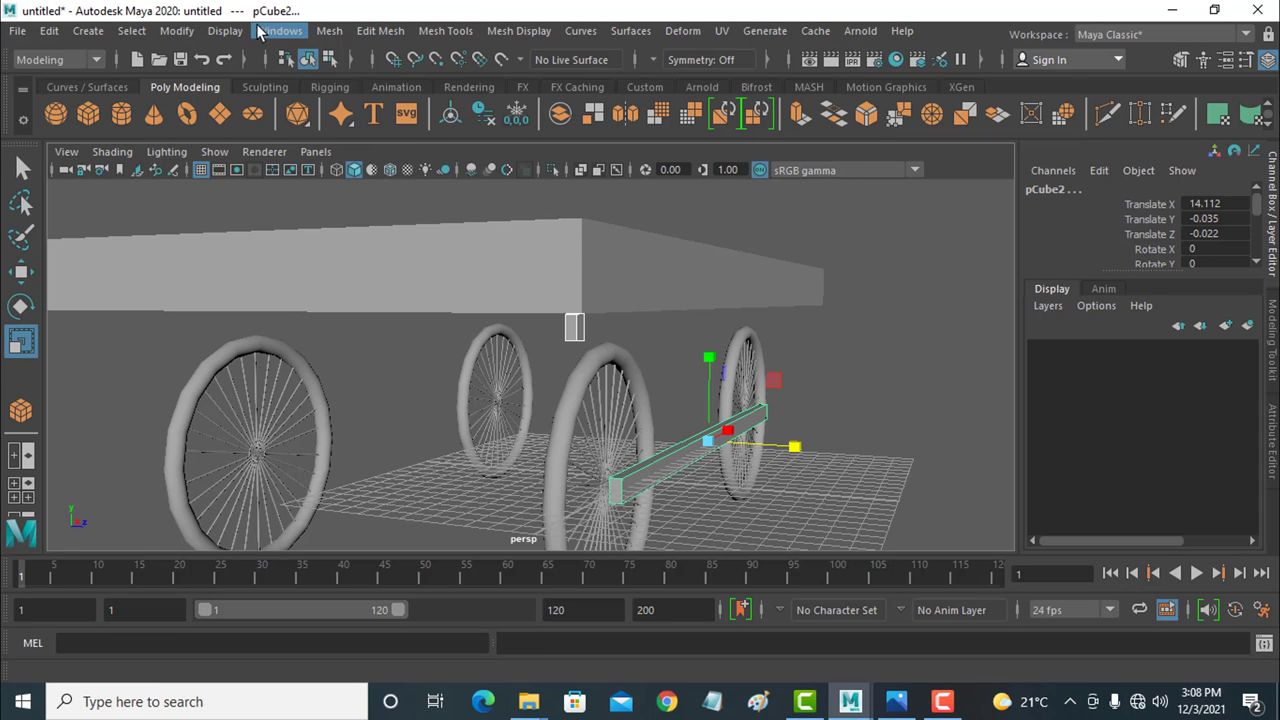
{"action": "left_click", "coordinate": [330, 31]}
{"action": "left_click", "coordinate": [420, 98]}
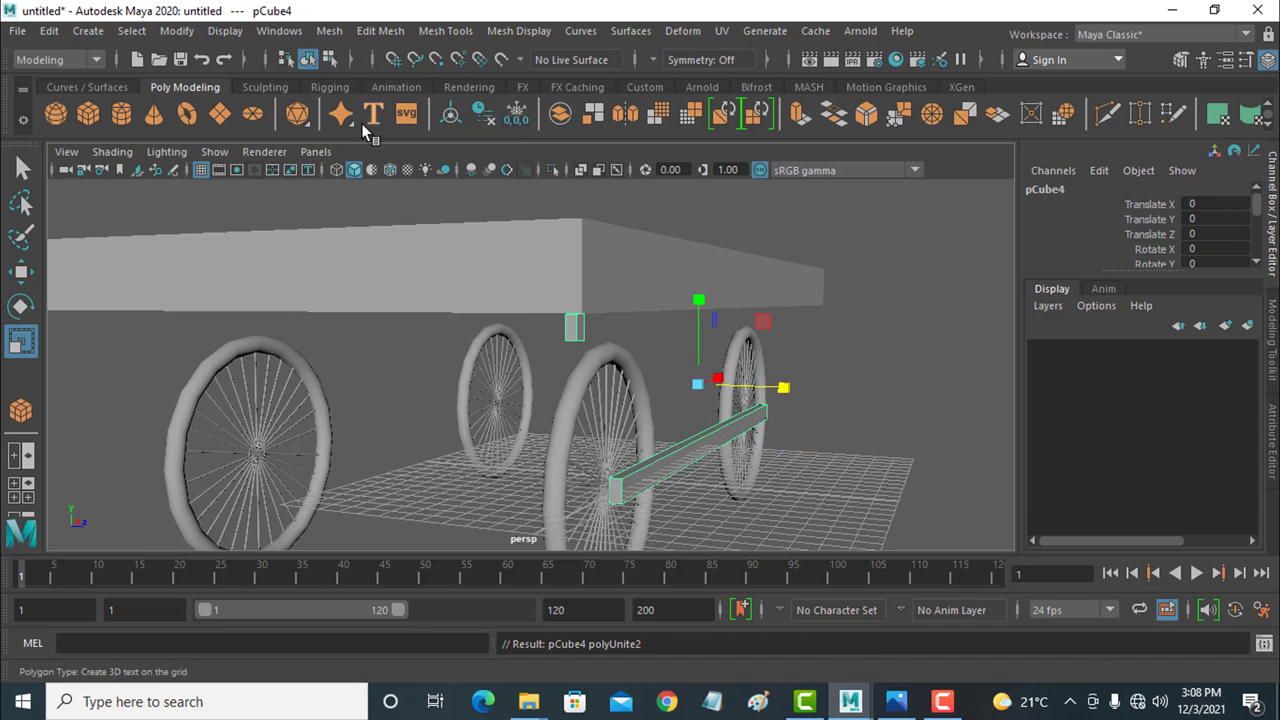
Step: In face mode, select the axle's end face and the block's lower face
{"action": "right_click", "coordinate": [697, 449]}
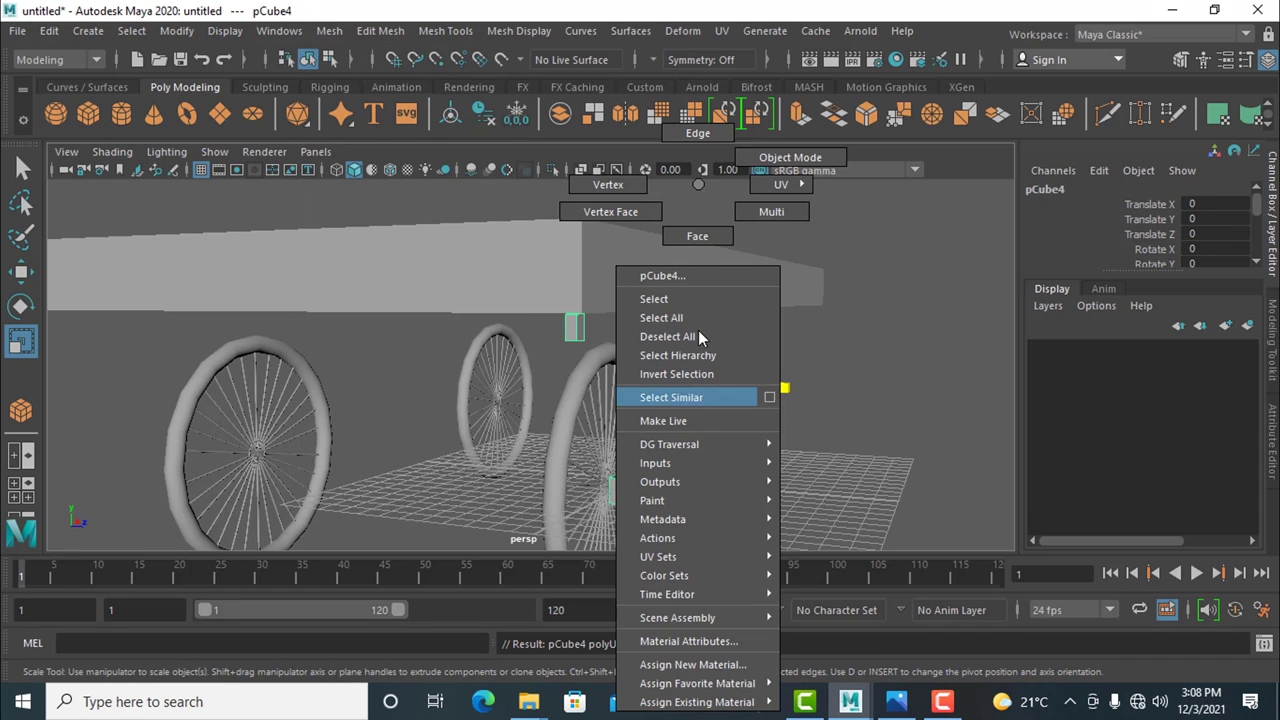
{"action": "left_click", "coordinate": [697, 236]}
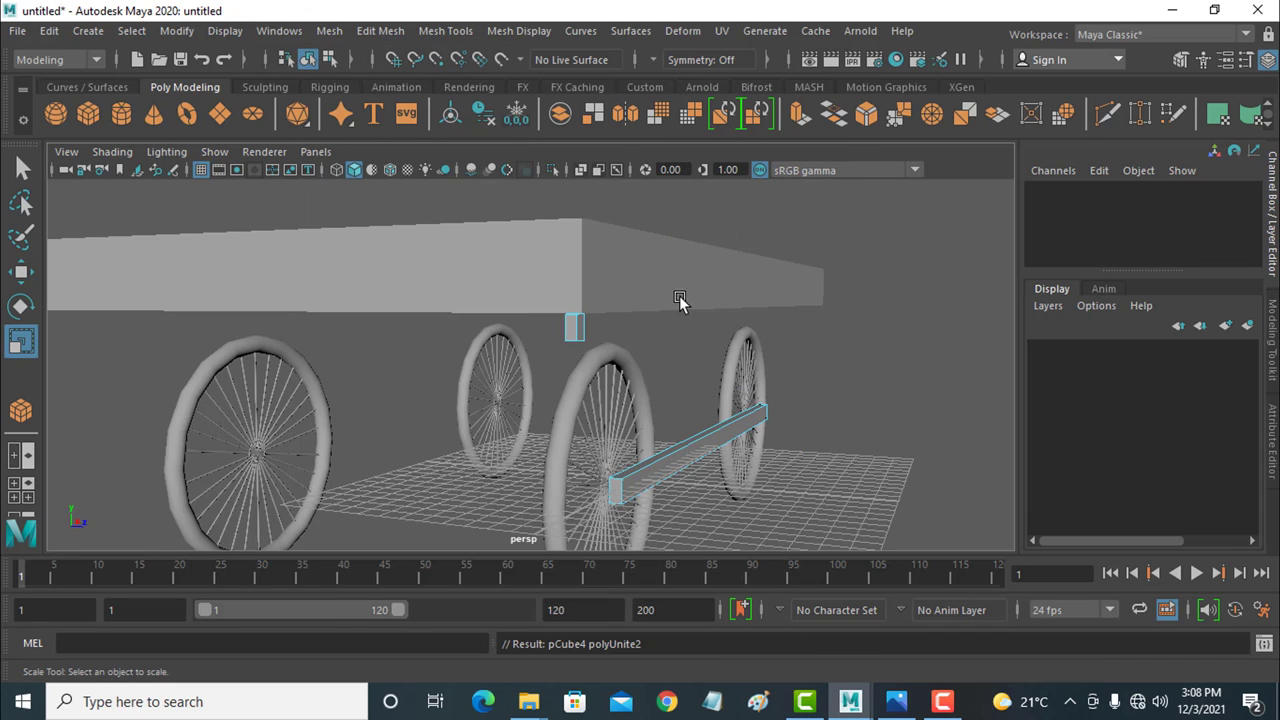
{"action": "left_click", "coordinate": [613, 494]}
{"action": "mouse_move", "coordinate": [613, 494]}
{"action": "left_mouse_down", "text": "alt"}
{"action": "mouse_move", "coordinate": [606, 329]}
{"action": "mouse_move", "coordinate": [597, 368]}
{"action": "left_mouse_up", "text": "alt"}
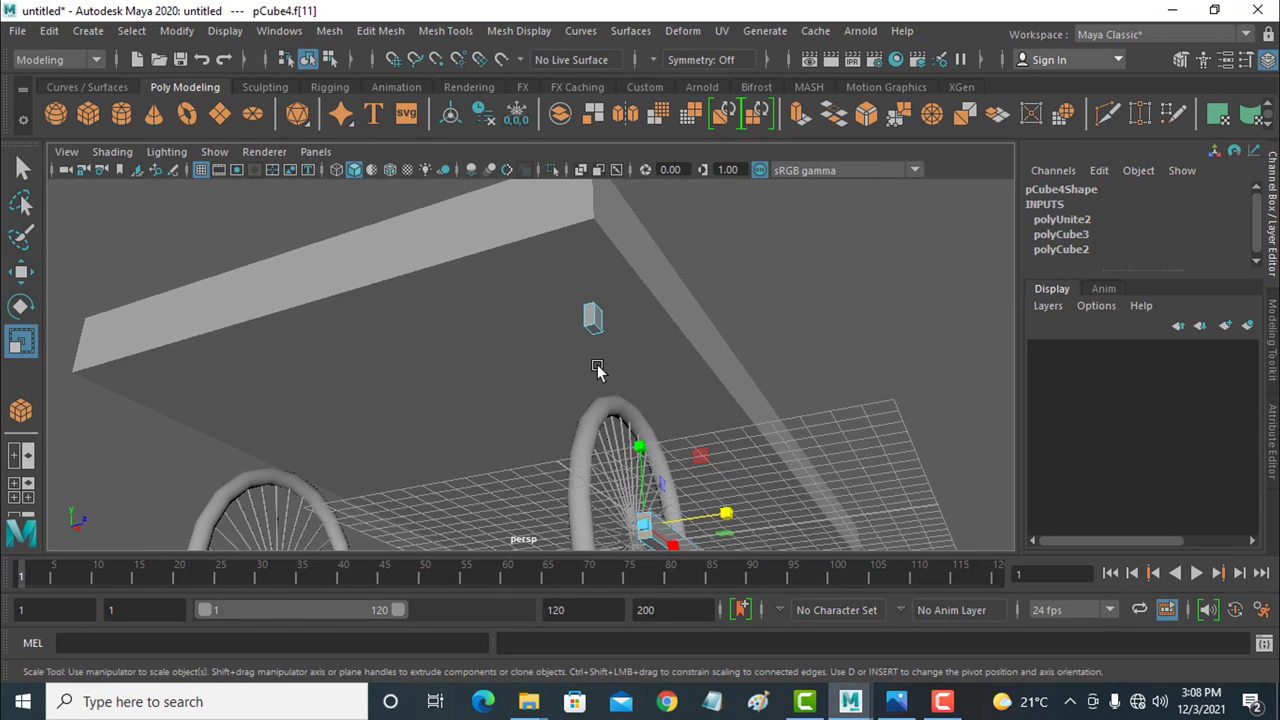
{"action": "left_click", "coordinate": [595, 333]}
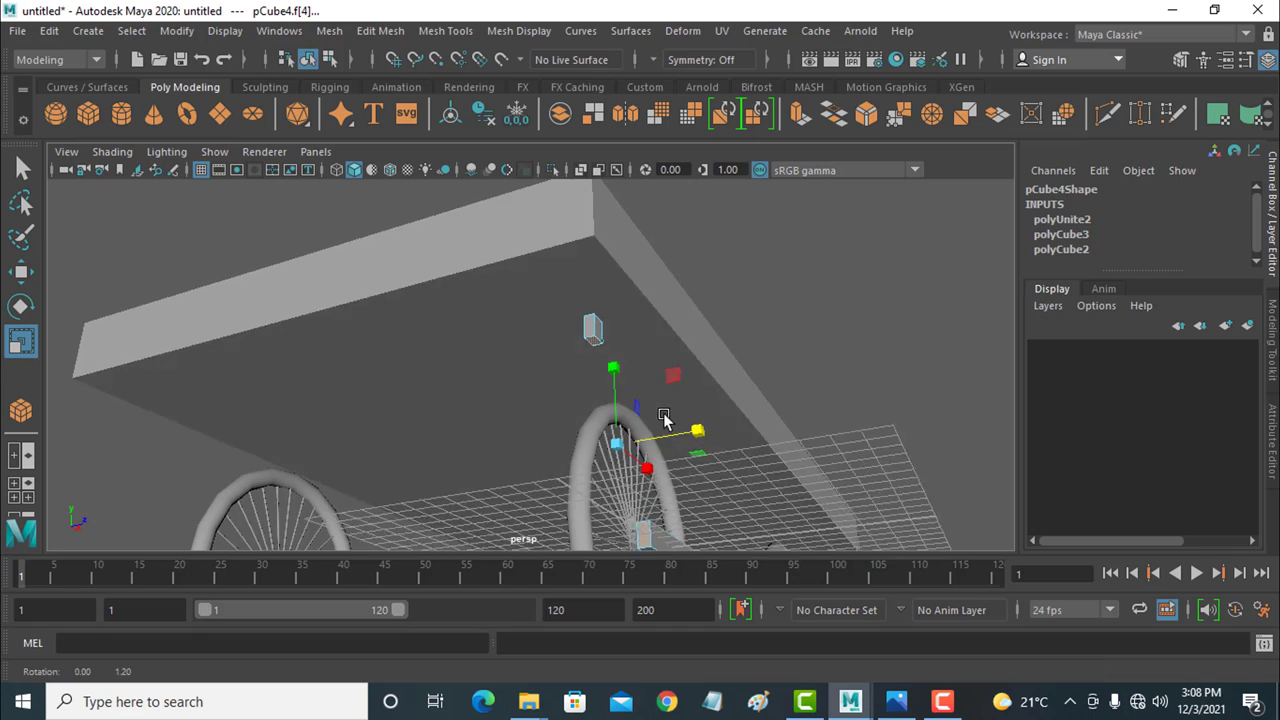
{"action": "left_click_drag", "start_coordinate": [595, 333], "coordinate": [619, 446], "text": "alt"}
{"action": "middle_click", "coordinate": [677, 490]}
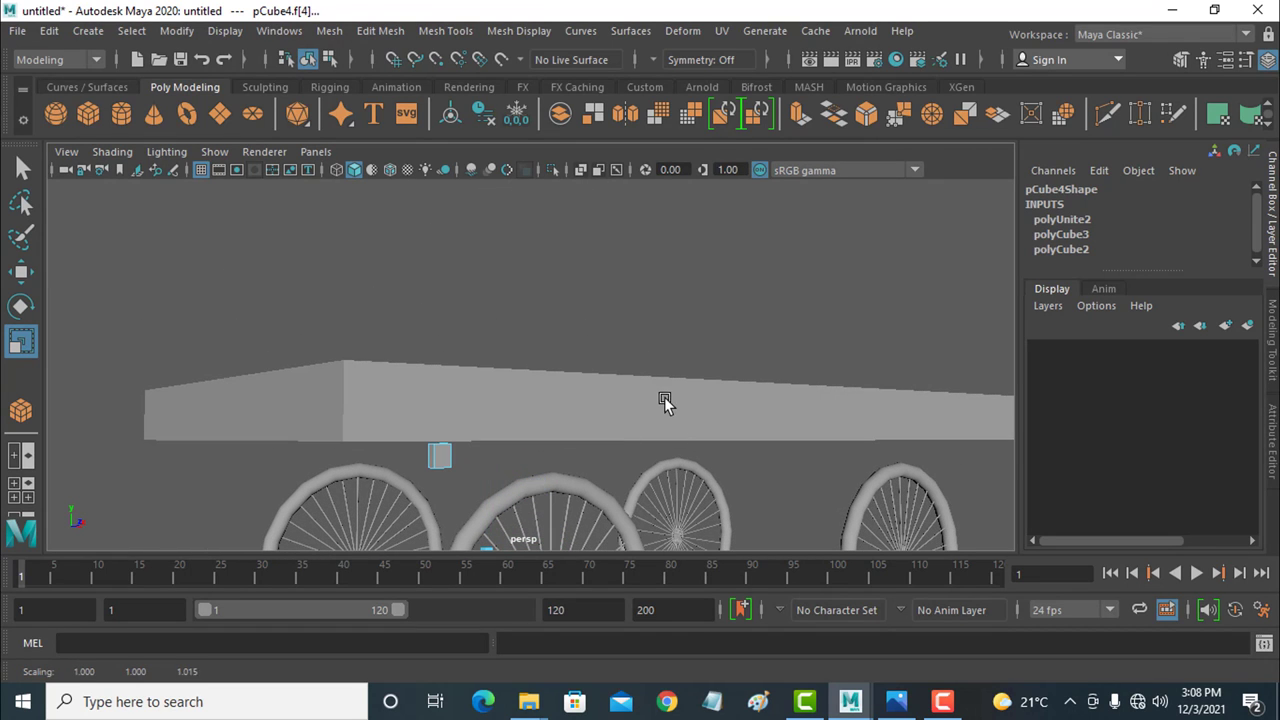
{"action": "mouse_move", "coordinate": [681, 475]}
{"action": "left_mouse_down", "text": "alt"}
{"action": "mouse_move", "coordinate": [662, 346]}
{"action": "mouse_move", "coordinate": [620, 340]}
{"action": "mouse_move", "coordinate": [633, 338]}
{"action": "left_mouse_up", "text": "alt"}
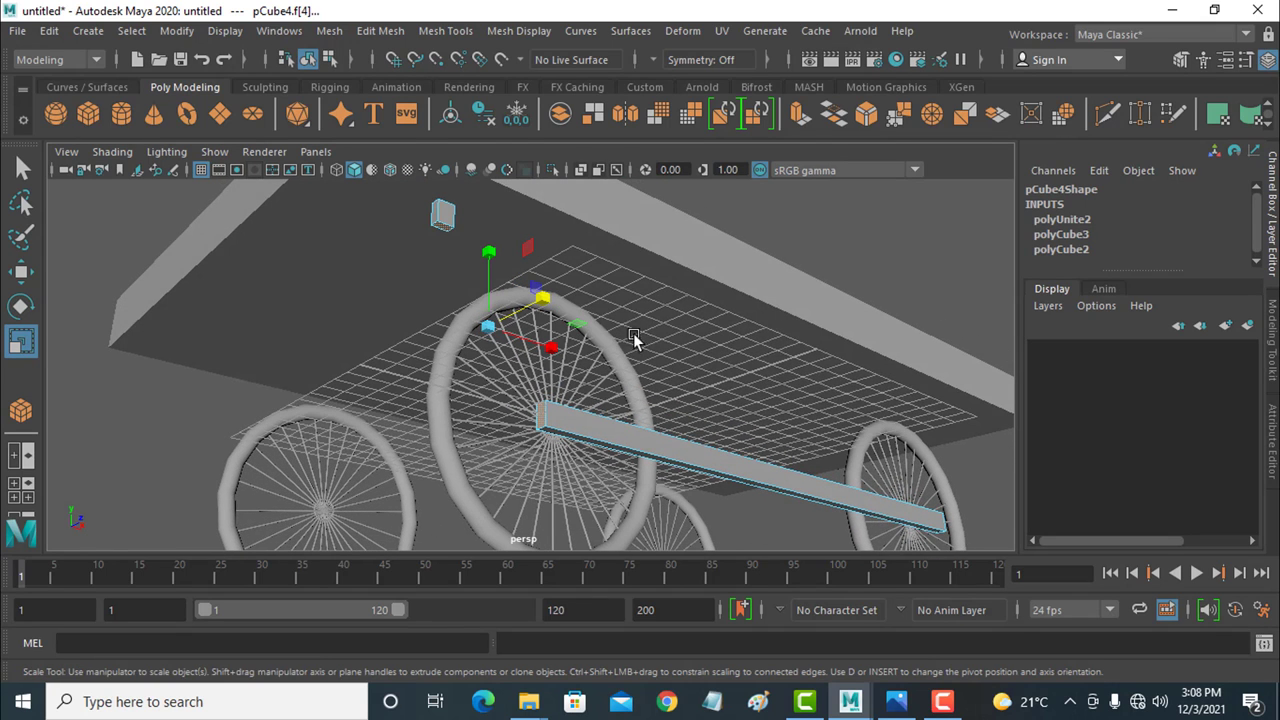
Step: Bridge the two selected faces, raising the divisions to 14 and setting Twist to 0
{"action": "left_click", "coordinate": [833, 121]}
{"action": "left_click_drag", "start_coordinate": [772, 284], "coordinate": [771, 281]}
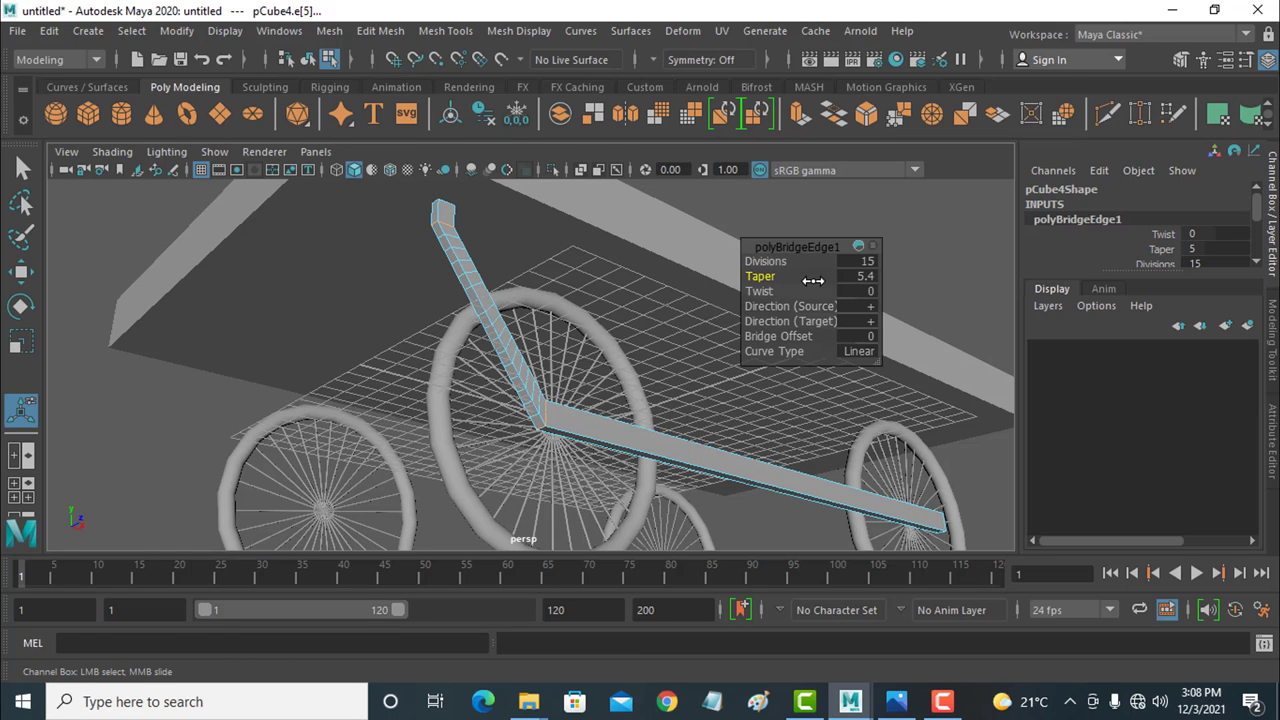
{"action": "left_click", "coordinate": [868, 313]}
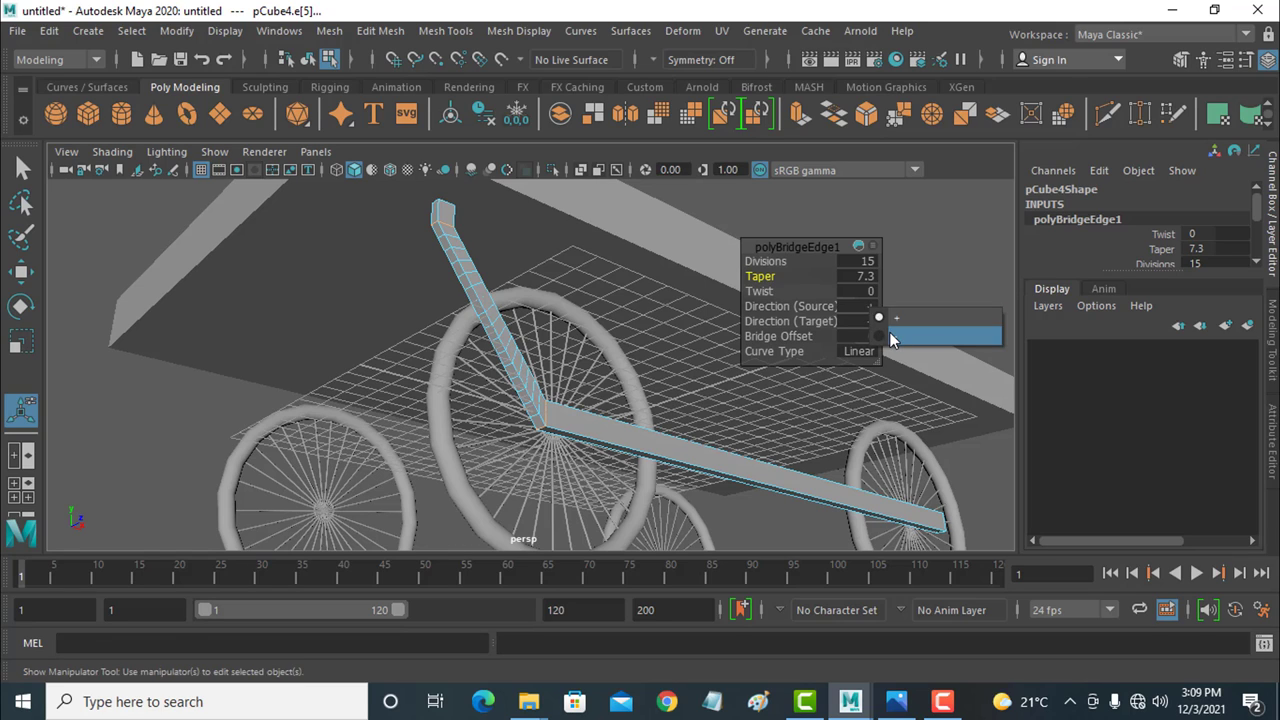
{"action": "left_click", "coordinate": [889, 332]}
{"action": "left_click", "coordinate": [868, 322]}
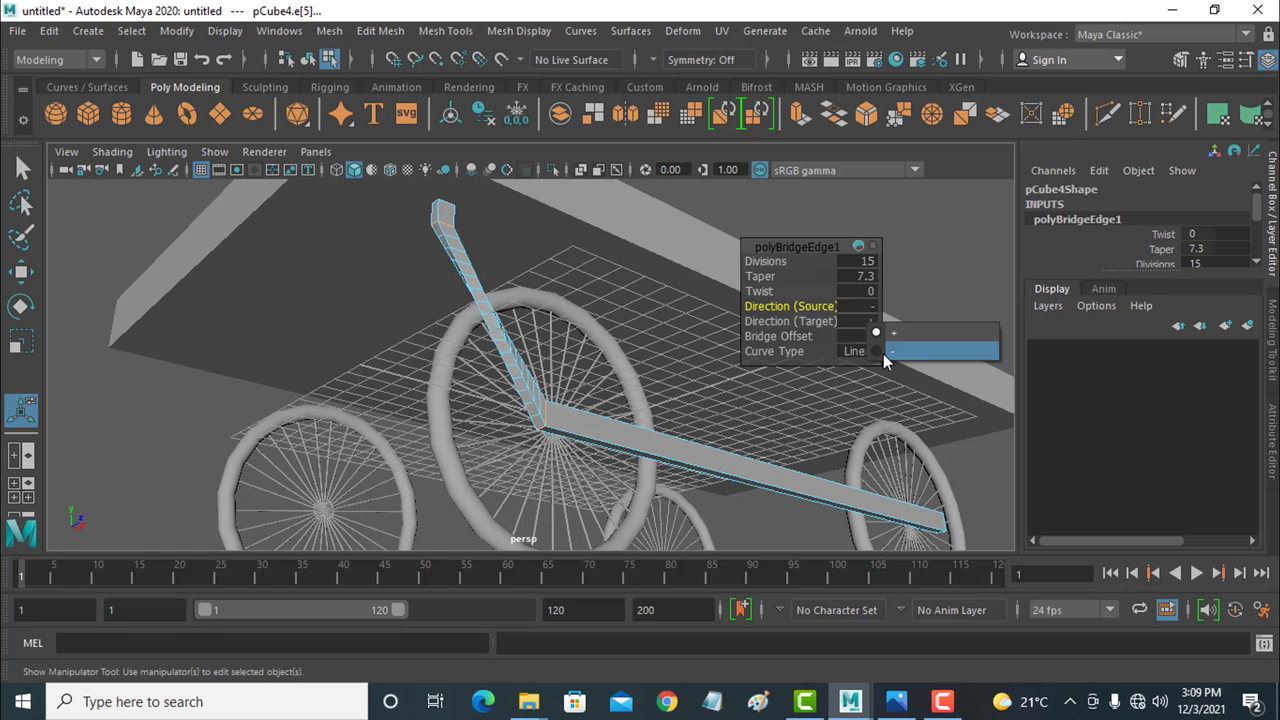
{"action": "left_click", "coordinate": [883, 354]}
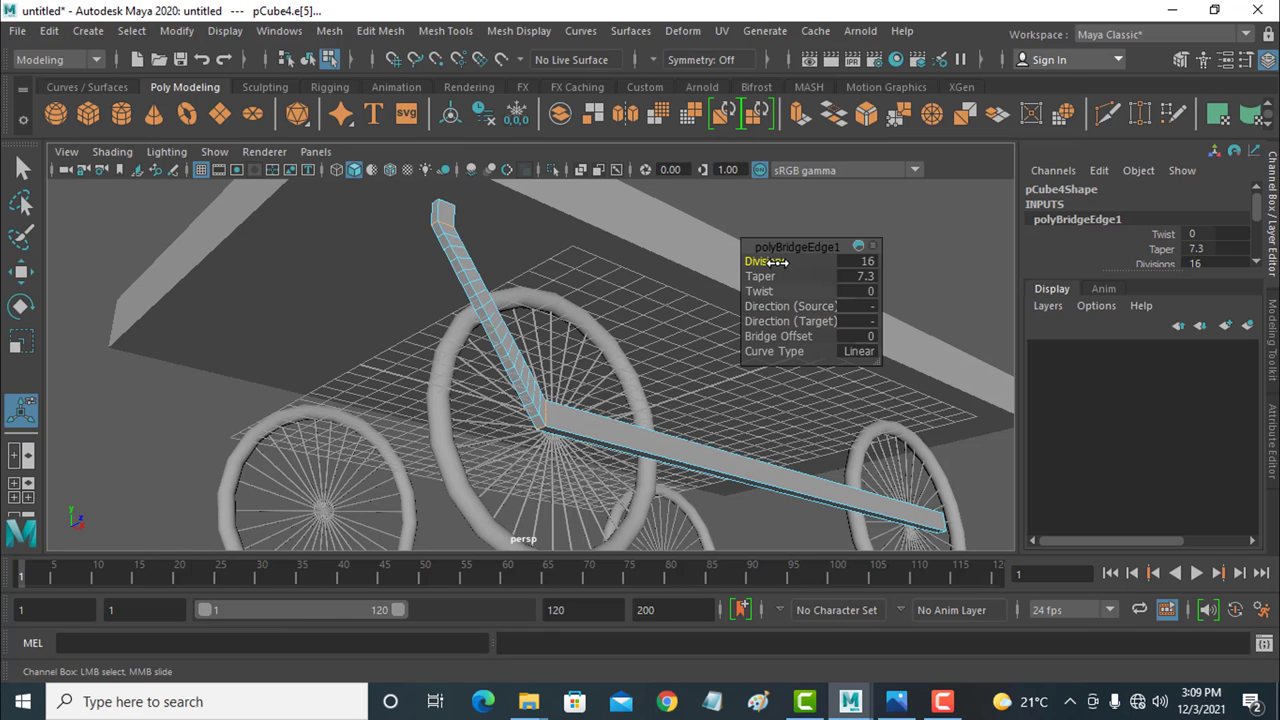
{"action": "mouse_move", "coordinate": [766, 262]}
{"action": "left_mouse_down"}
{"action": "mouse_move", "coordinate": [716, 268]}
{"action": "mouse_move", "coordinate": [890, 279]}
{"action": "mouse_move", "coordinate": [762, 285]}
{"action": "left_mouse_up"}
{"action": "mouse_move", "coordinate": [763, 292]}
{"action": "left_mouse_down"}
{"action": "mouse_move", "coordinate": [800, 294]}
{"action": "mouse_move", "coordinate": [773, 293]}
{"action": "left_mouse_up"}
{"action": "left_click", "coordinate": [857, 290]}
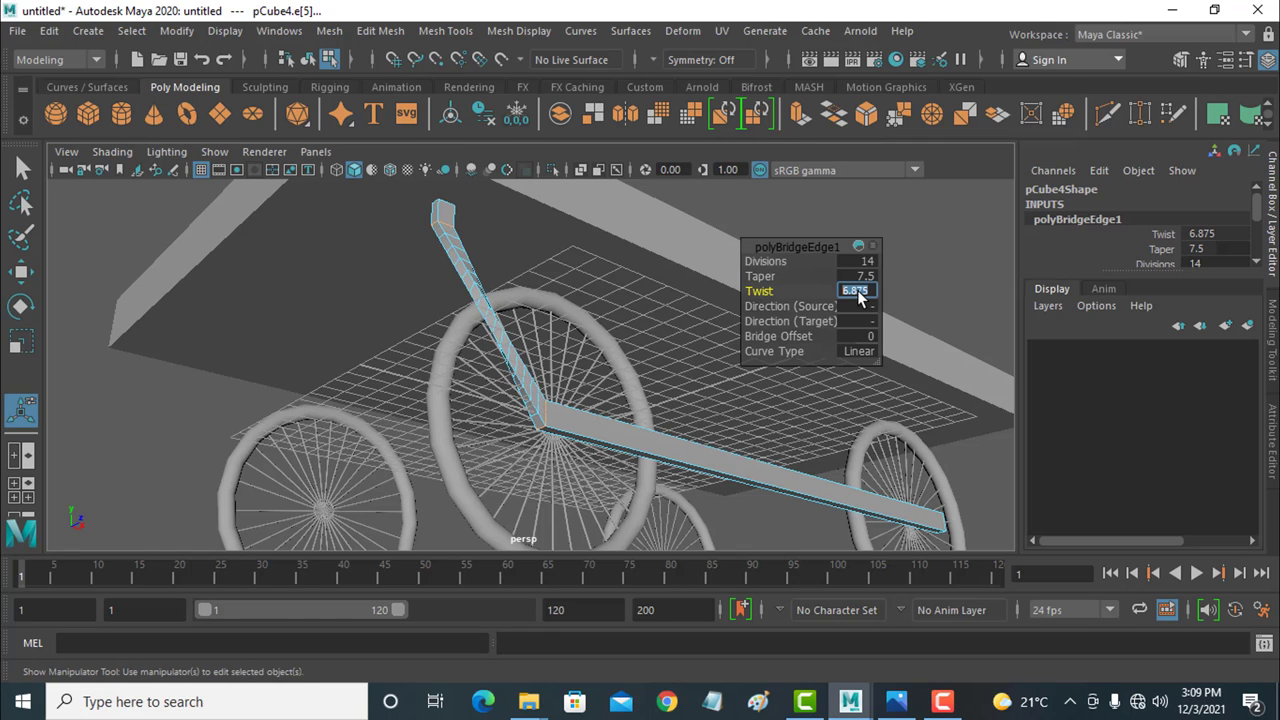
{"action": "type", "text": "0"}
{"action": "key", "text": "Return"}
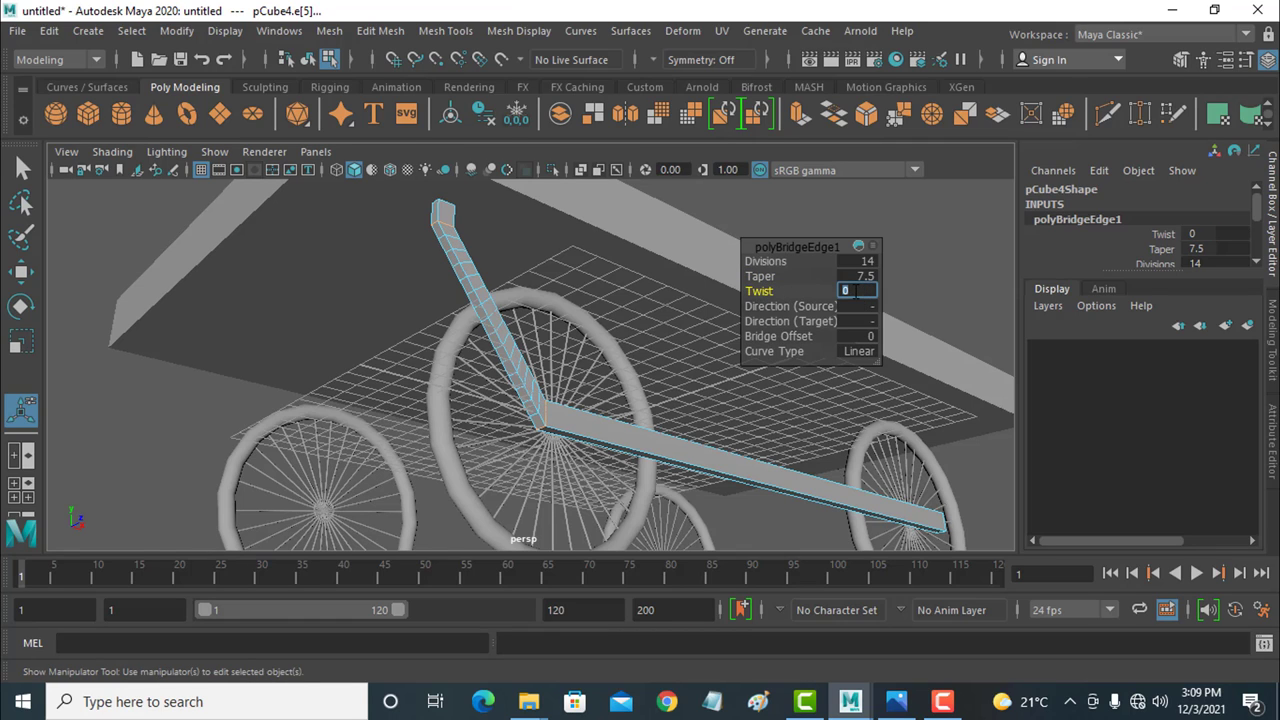
Step: Set both bridge directions to +, curve type to Blend, and taper to 0.9
{"action": "left_click", "coordinate": [861, 311]}
{"action": "left_click", "coordinate": [877, 320]}
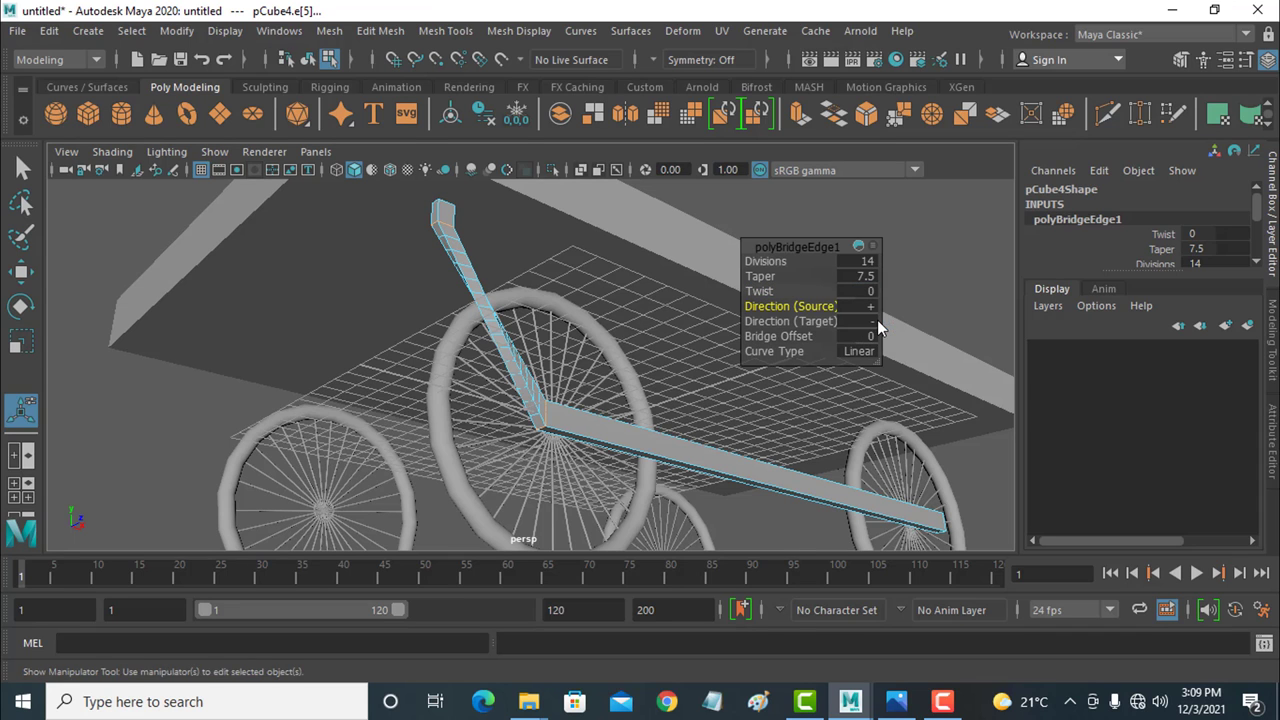
{"action": "left_click", "coordinate": [877, 320]}
{"action": "left_click", "coordinate": [880, 330]}
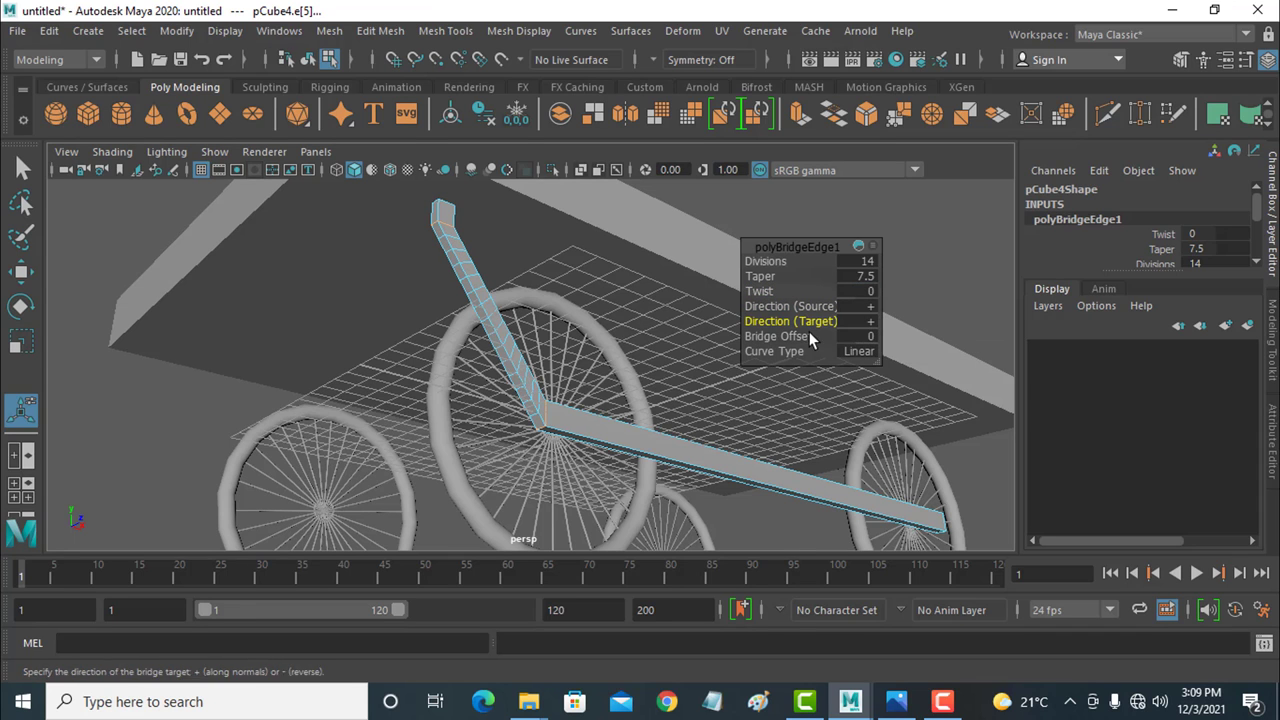
{"action": "left_click_drag", "start_coordinate": [614, 374], "coordinate": [575, 398], "text": "alt"}
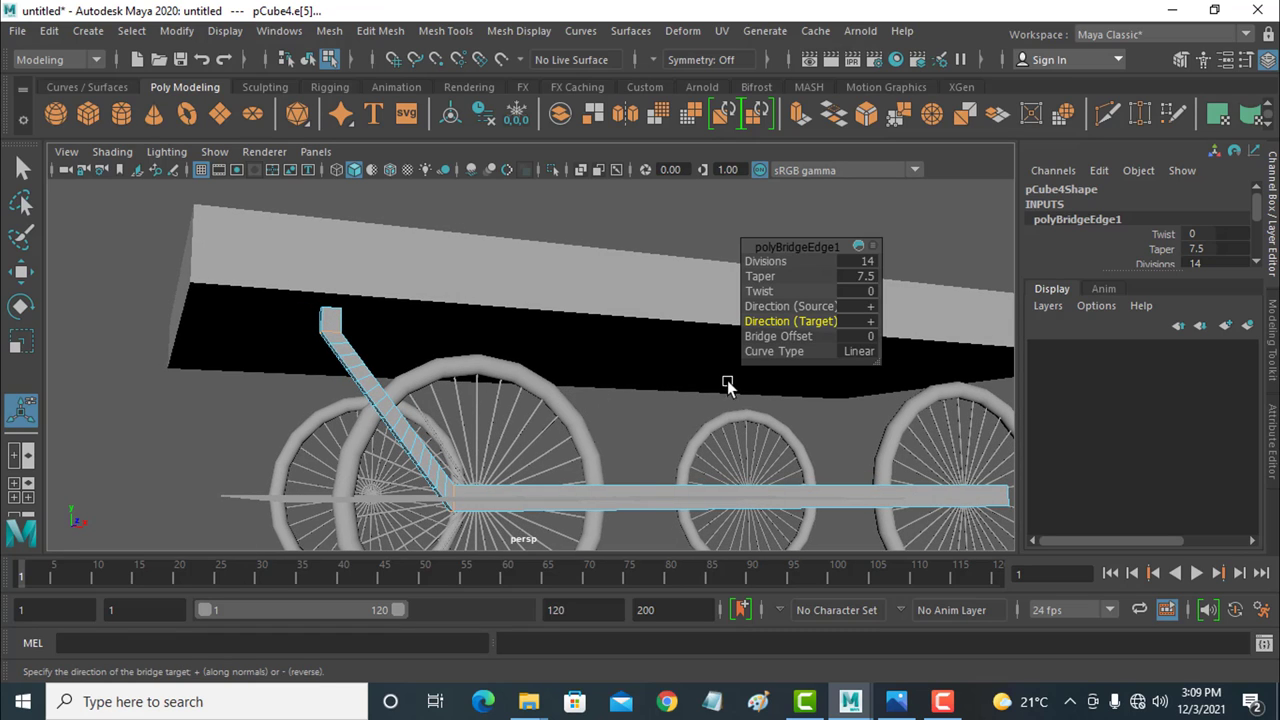
{"action": "left_click", "coordinate": [860, 352]}
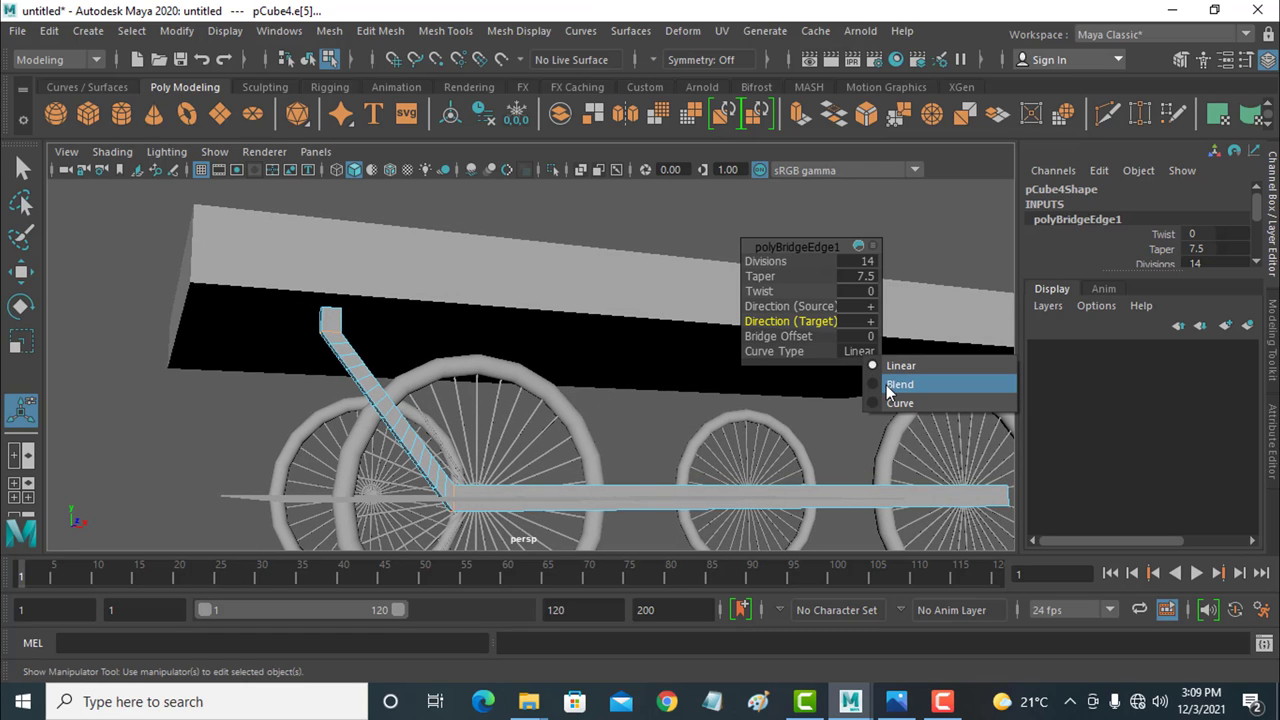
{"action": "left_click", "coordinate": [886, 385]}
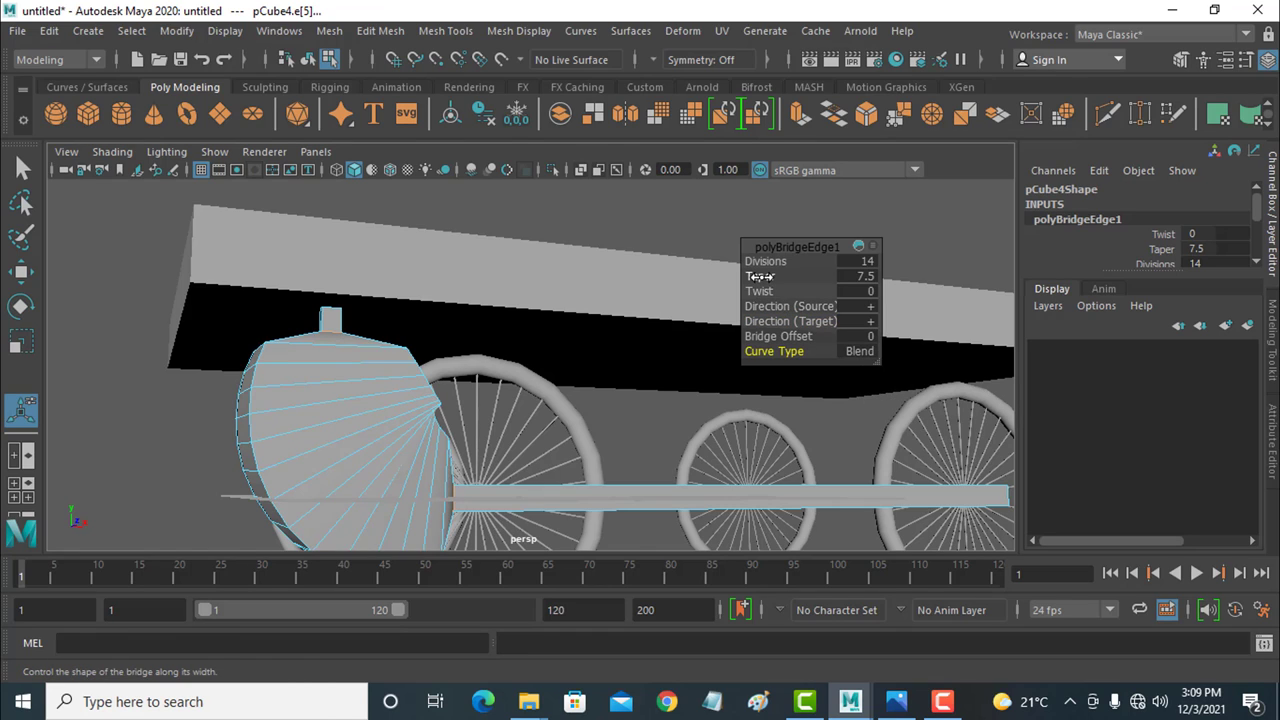
{"action": "left_click", "coordinate": [862, 280]}
{"action": "type", "text": "0"}
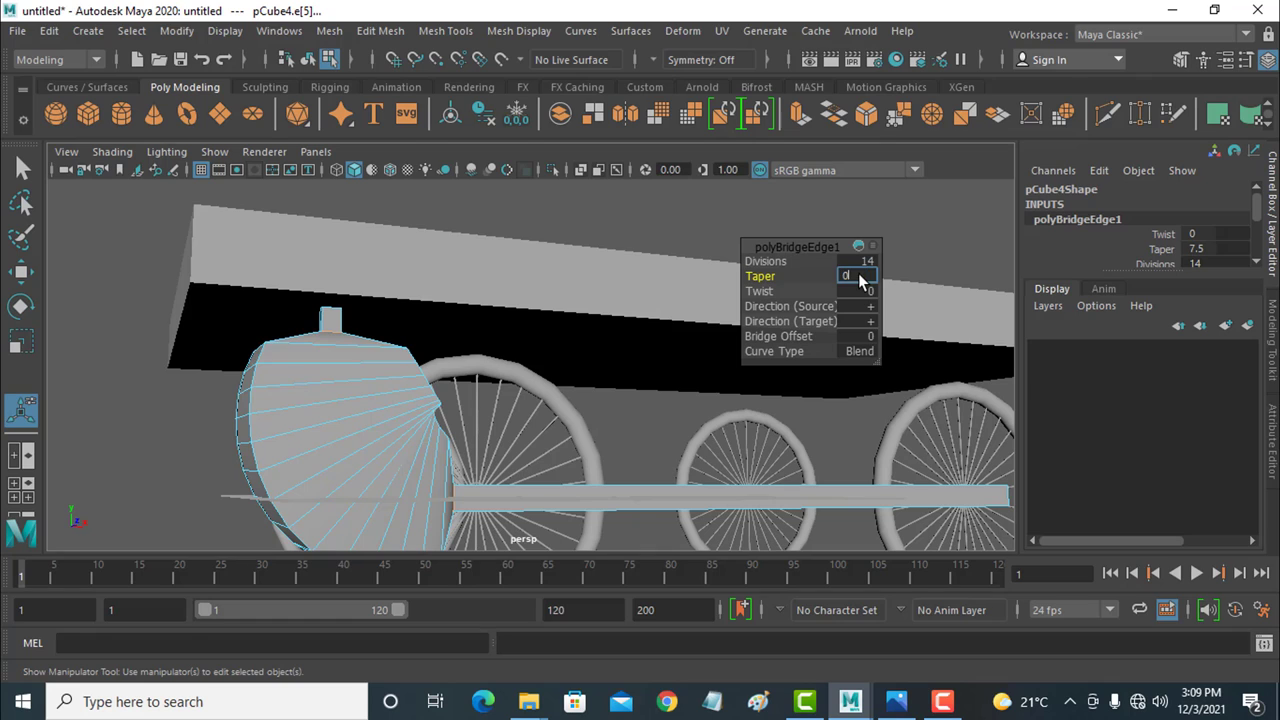
{"action": "key", "text": "Return"}
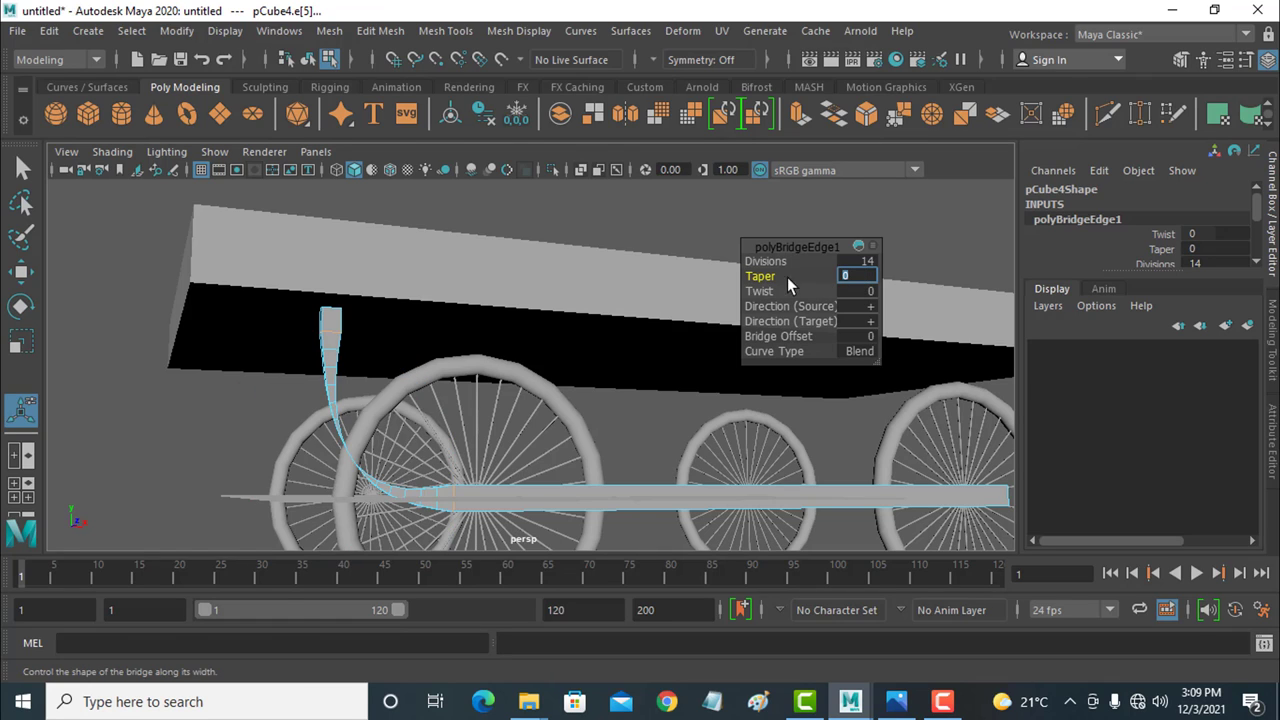
{"action": "left_click_drag", "start_coordinate": [760, 276], "coordinate": [763, 276]}
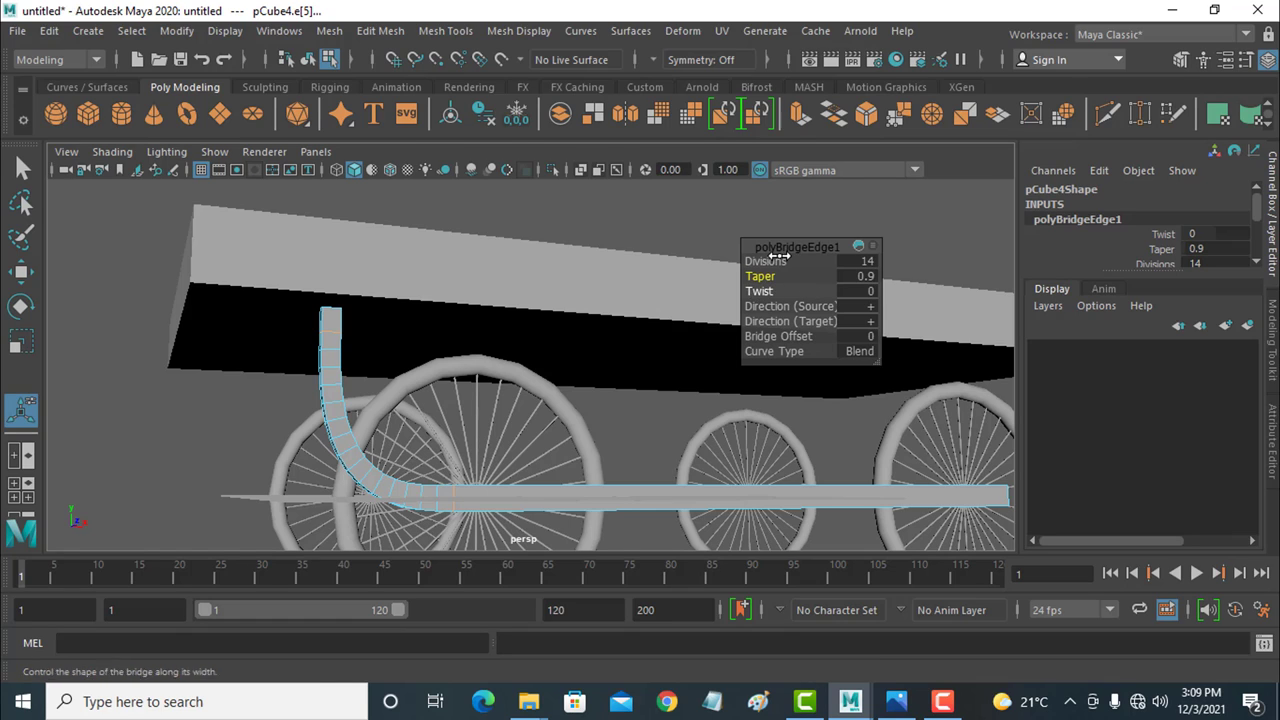
{"action": "left_click", "coordinate": [725, 206]}
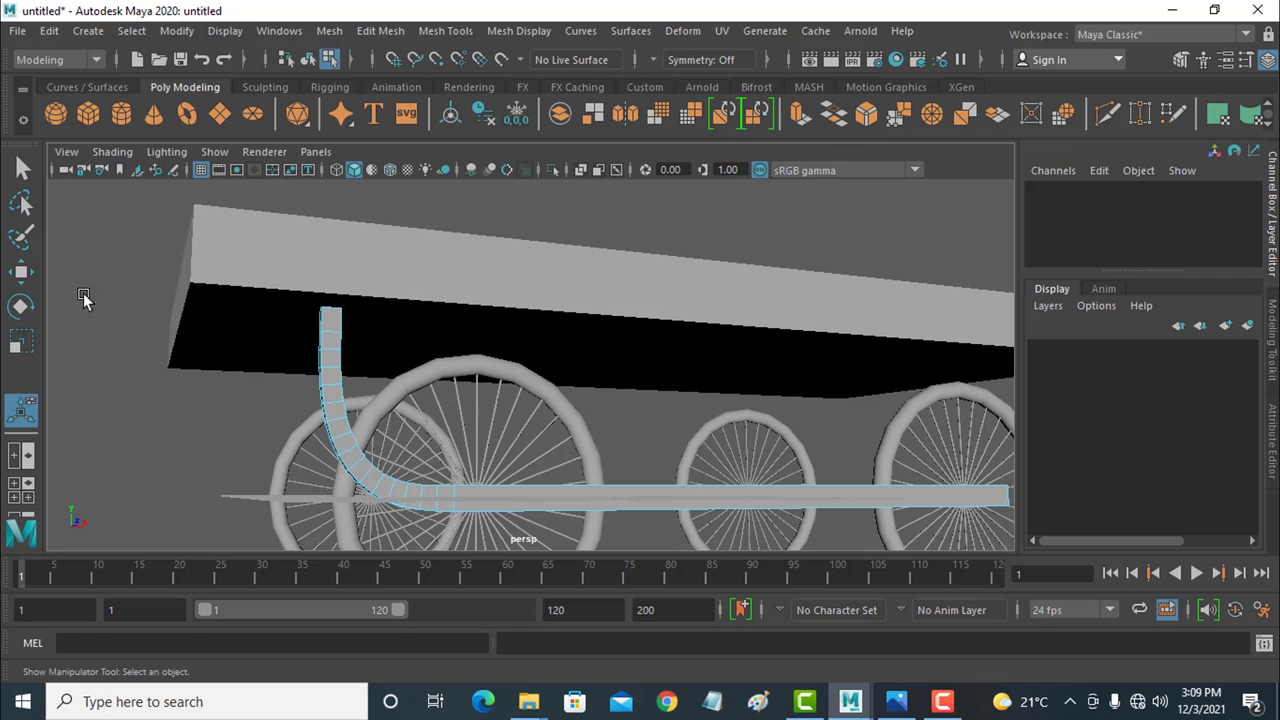
Step: Shorten the axle by sliding its right-end vertices left along X
{"action": "left_click", "coordinate": [21, 271]}
{"action": "scroll", "coordinate": [619, 449], "scroll_direction": "down", "scroll_amount": 5}
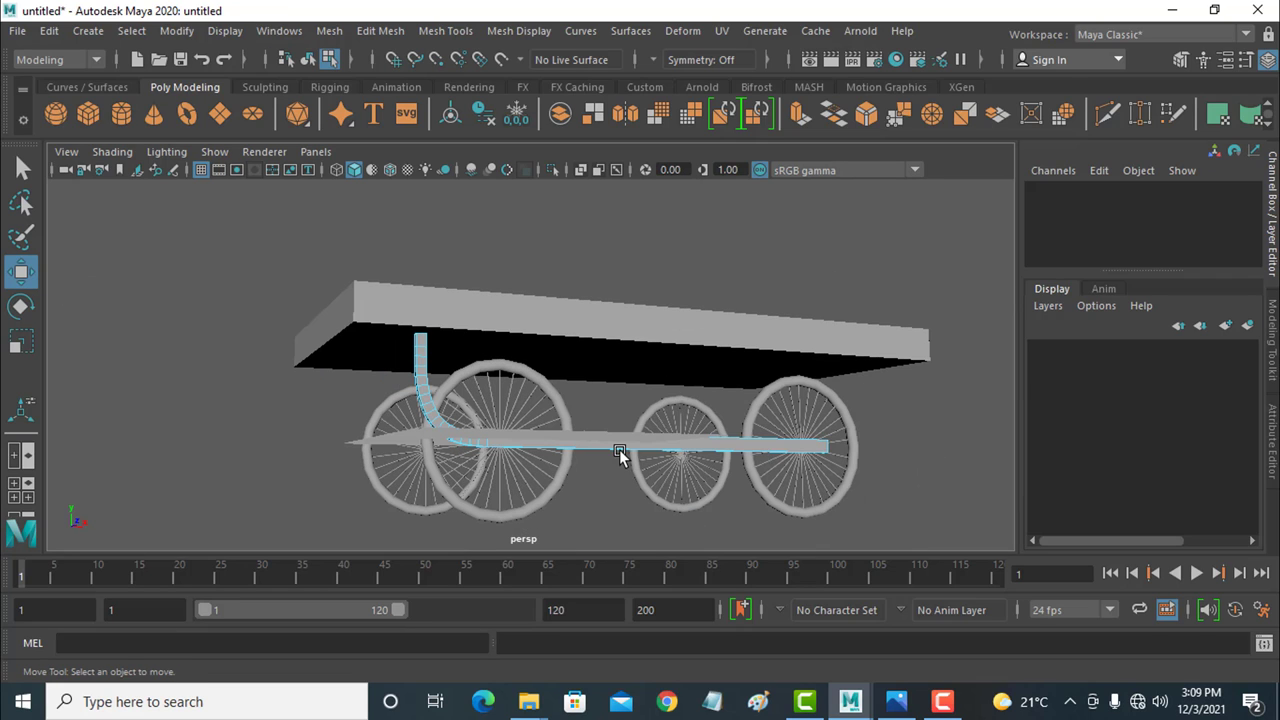
{"action": "left_click", "coordinate": [622, 440]}
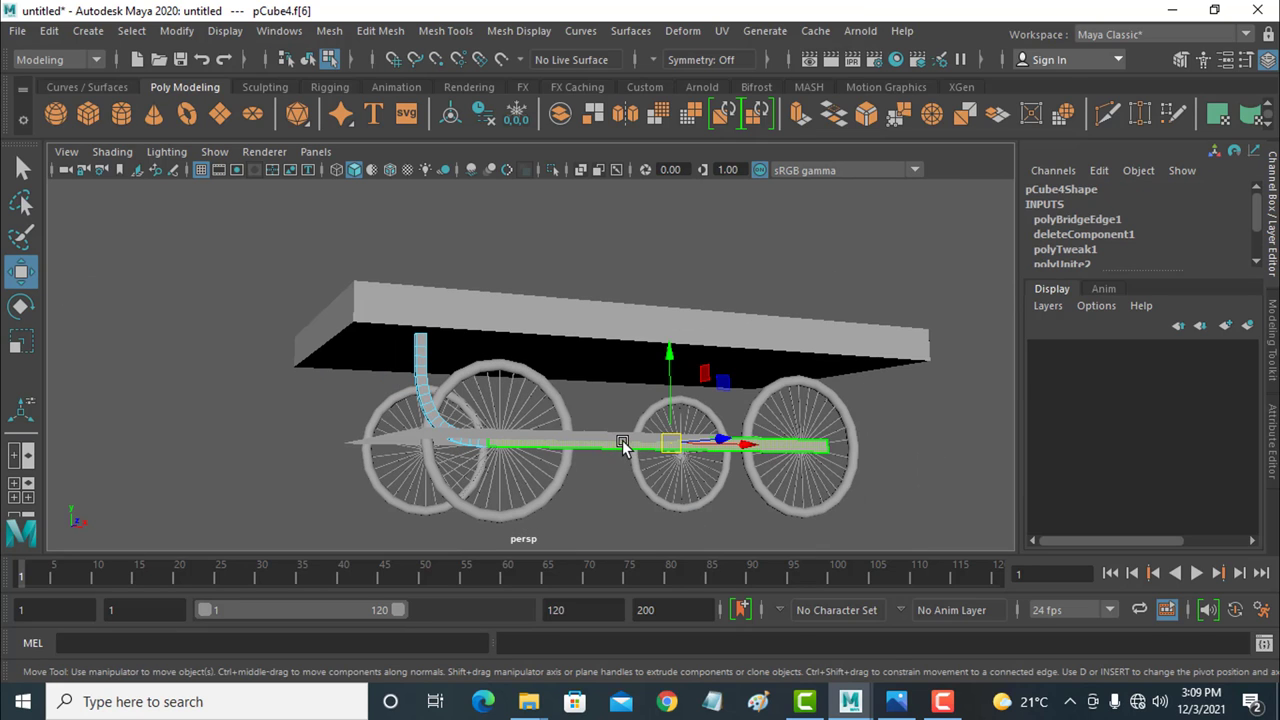
{"action": "left_click_drag", "start_coordinate": [622, 440], "coordinate": [612, 457], "text": "alt"}
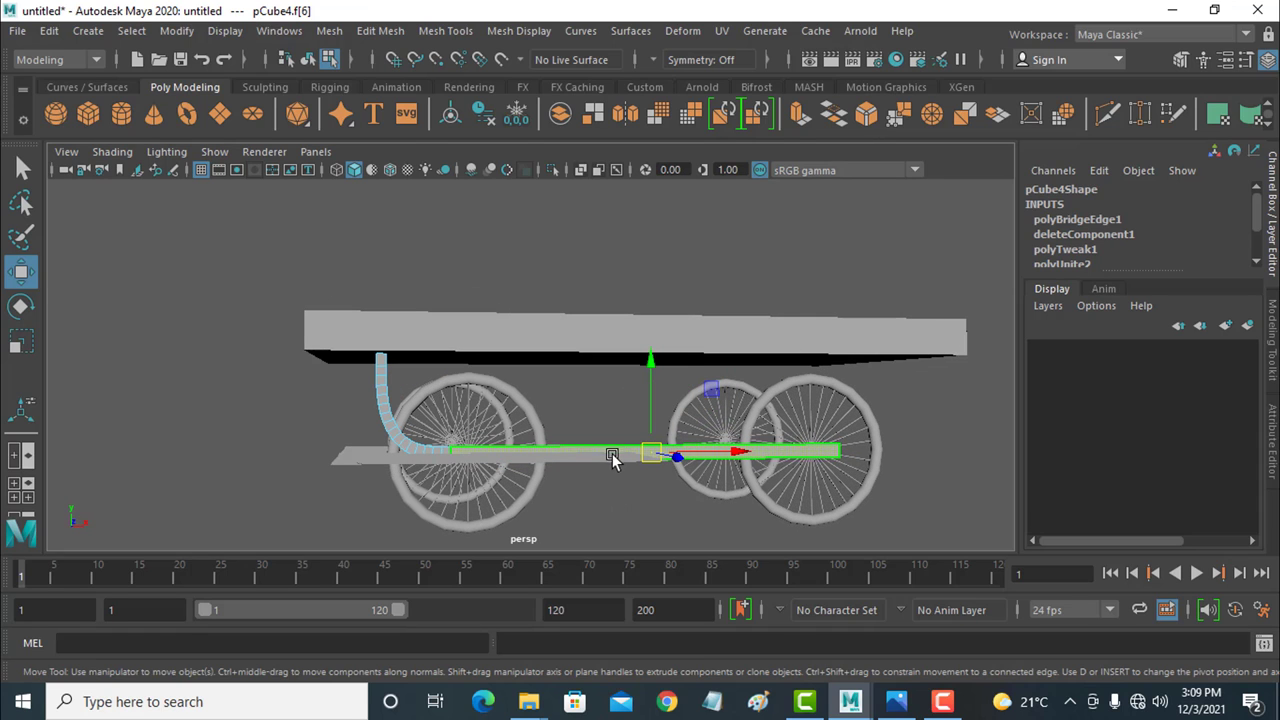
{"action": "right_click_drag", "start_coordinate": [615, 453], "coordinate": [544, 181]}
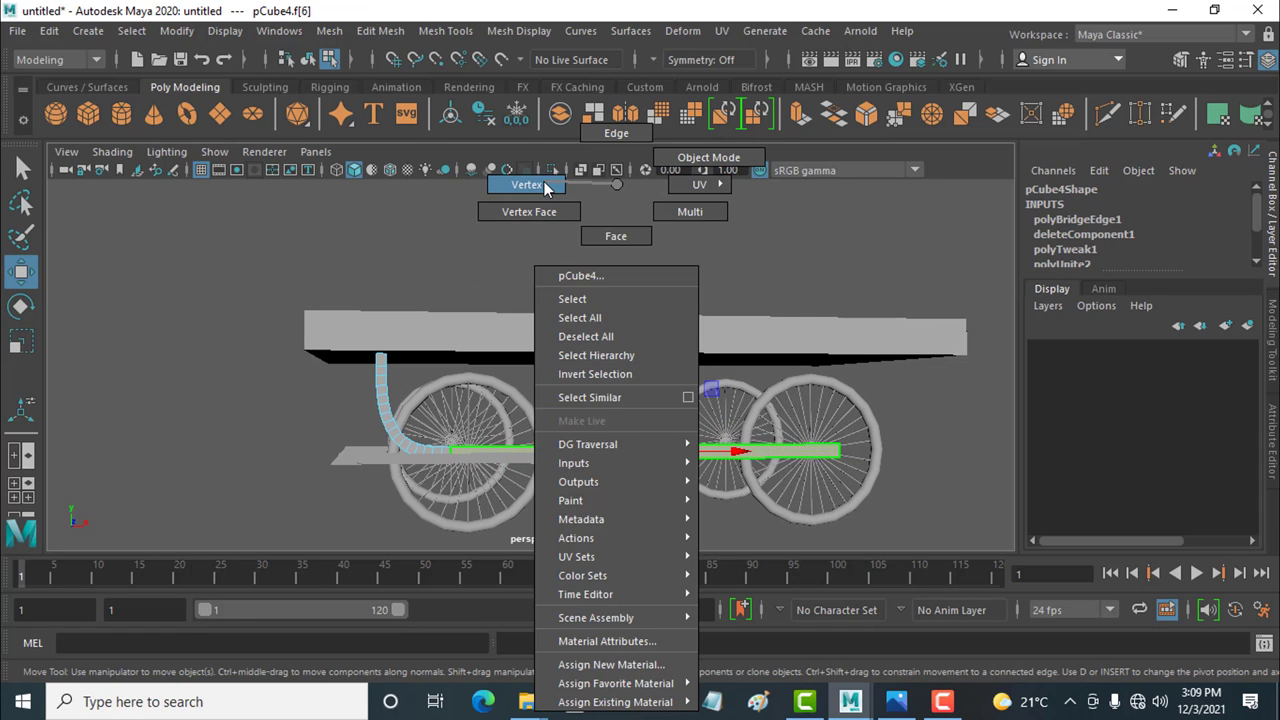
{"action": "left_click_drag", "start_coordinate": [880, 484], "coordinate": [818, 432]}
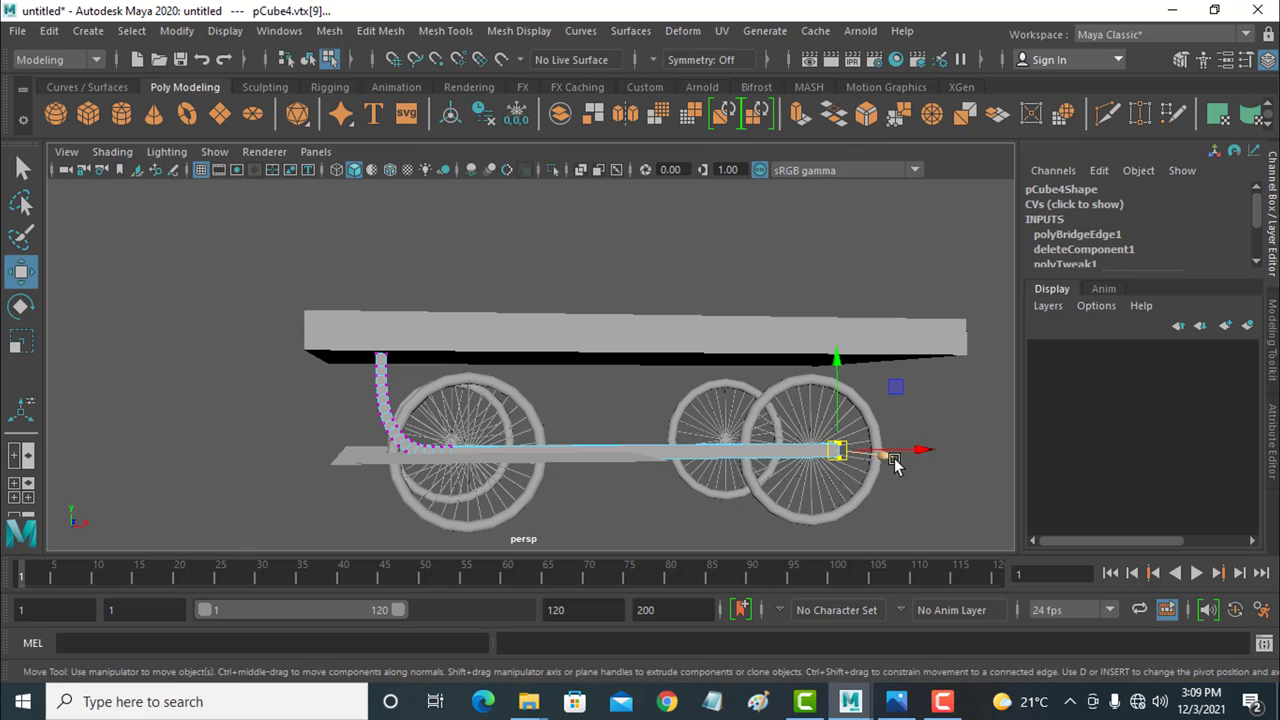
{"action": "left_click_drag", "start_coordinate": [905, 451], "coordinate": [722, 451]}
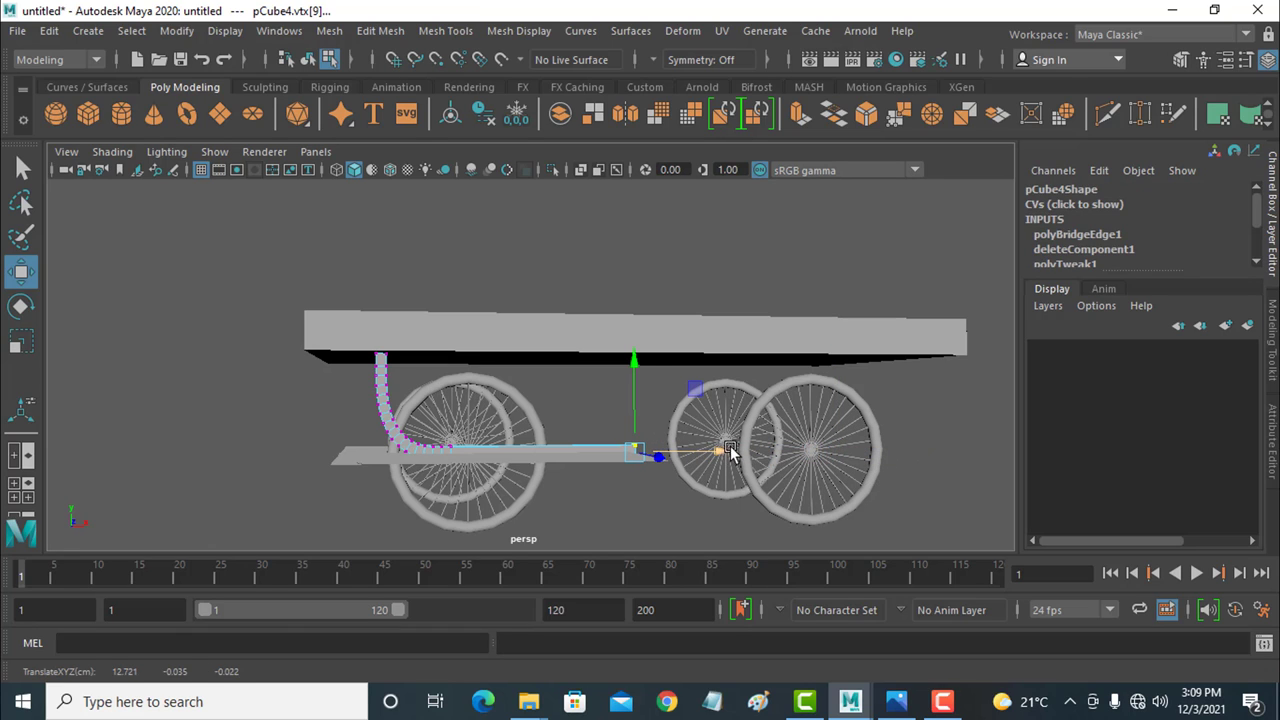
{"action": "left_click_drag", "start_coordinate": [713, 453], "coordinate": [699, 453]}
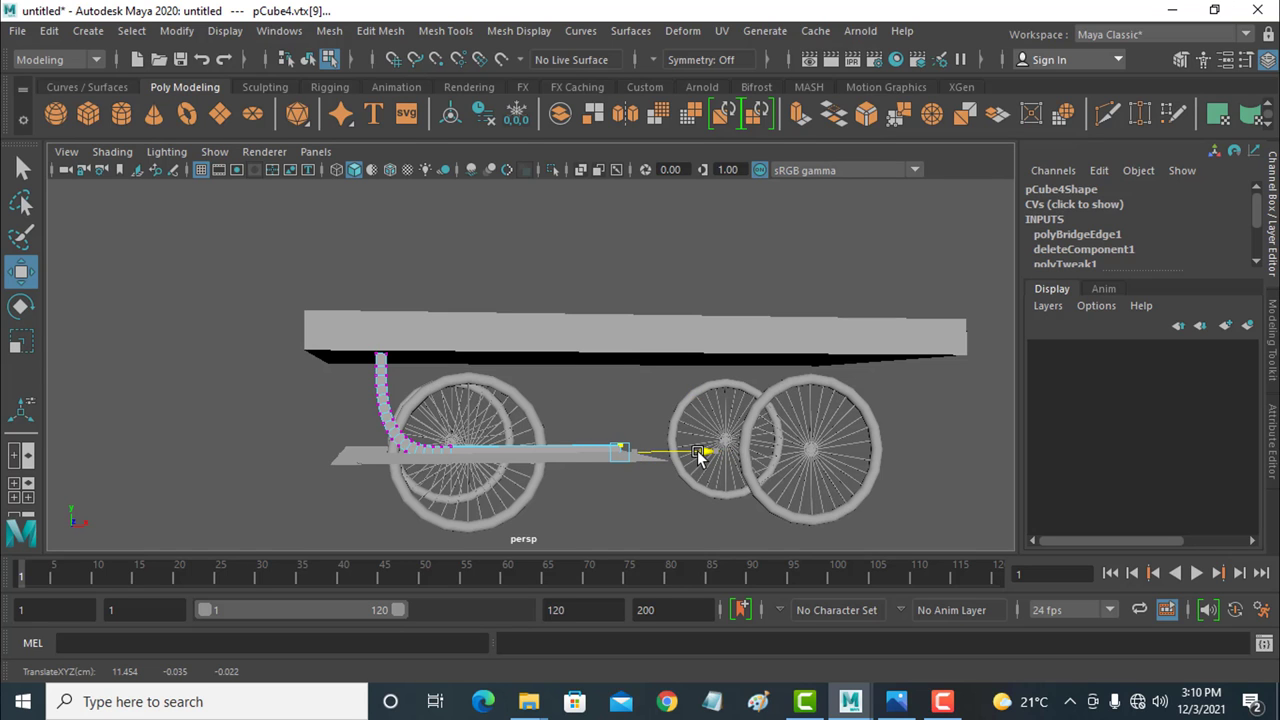
Step: Hide the ground grid and return the bent handle tube to object mode with Move active
{"action": "left_click", "coordinate": [645, 503]}
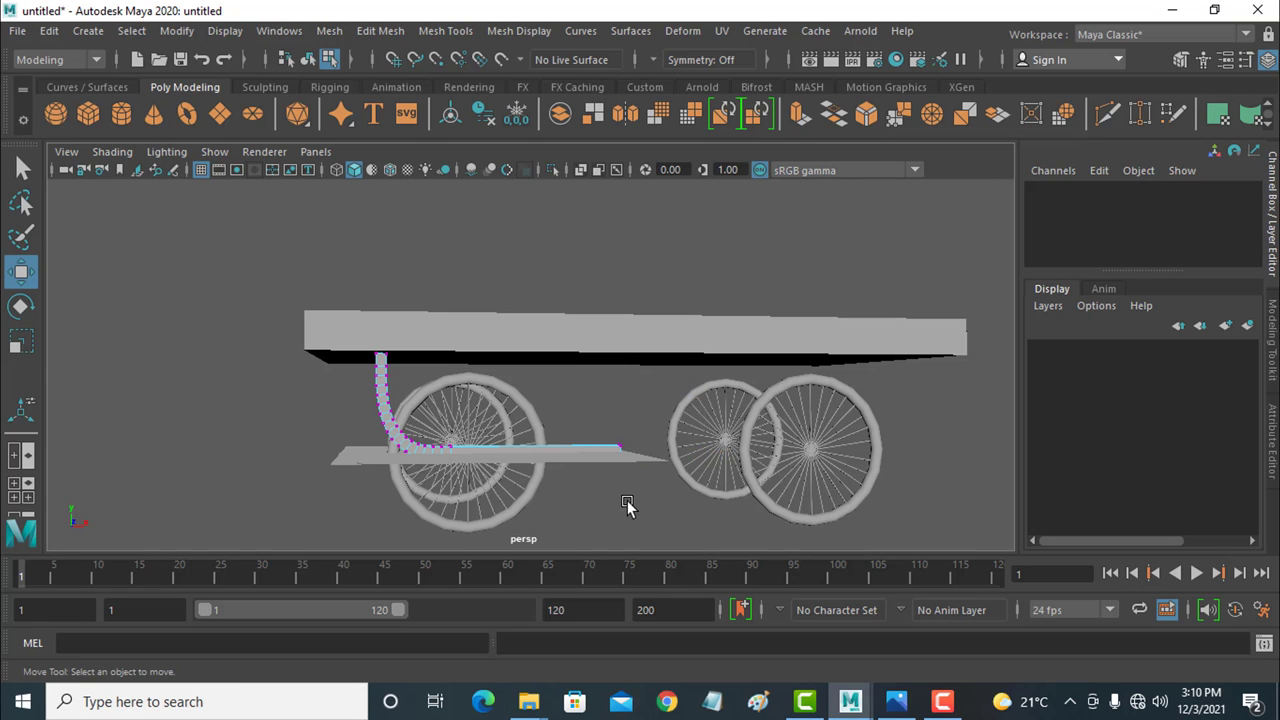
{"action": "left_click_drag", "start_coordinate": [645, 503], "coordinate": [637, 514], "text": "alt"}
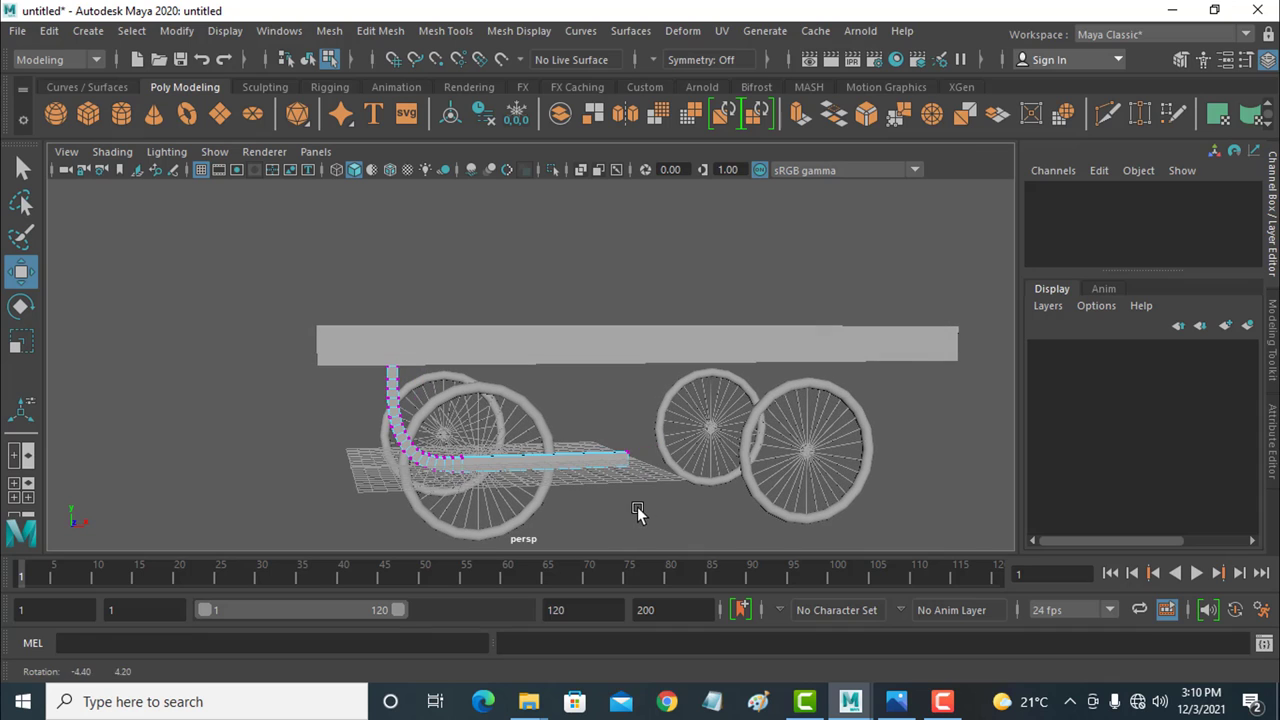
{"action": "left_click", "coordinate": [200, 170]}
{"action": "left_click_drag", "start_coordinate": [594, 506], "coordinate": [591, 506], "text": "alt"}
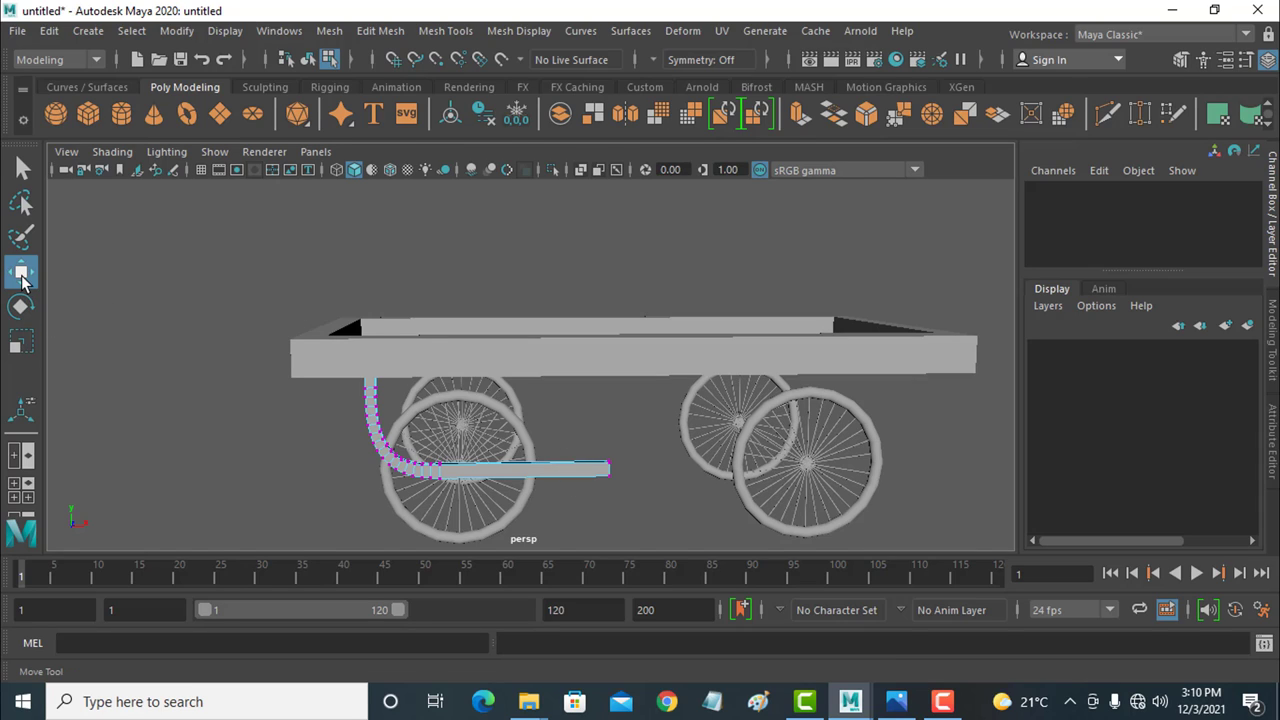
{"action": "left_click", "coordinate": [22, 275]}
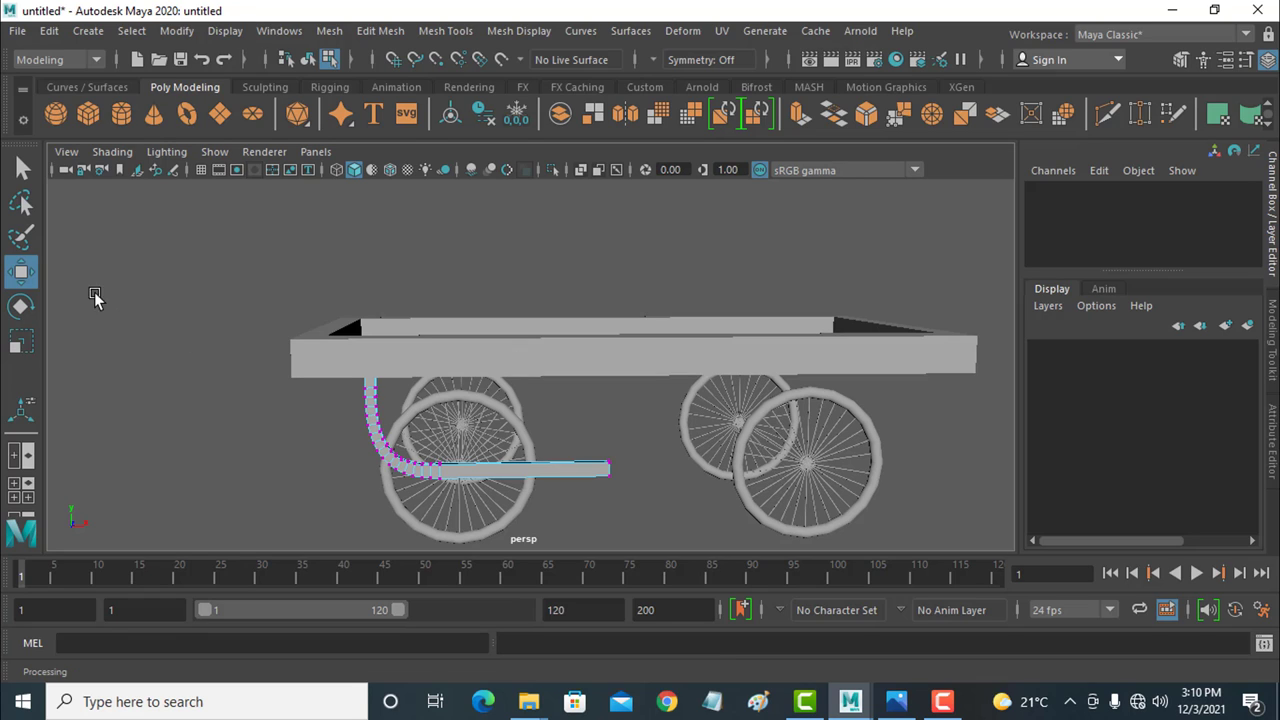
{"action": "right_click_drag", "start_coordinate": [468, 466], "coordinate": [556, 157]}
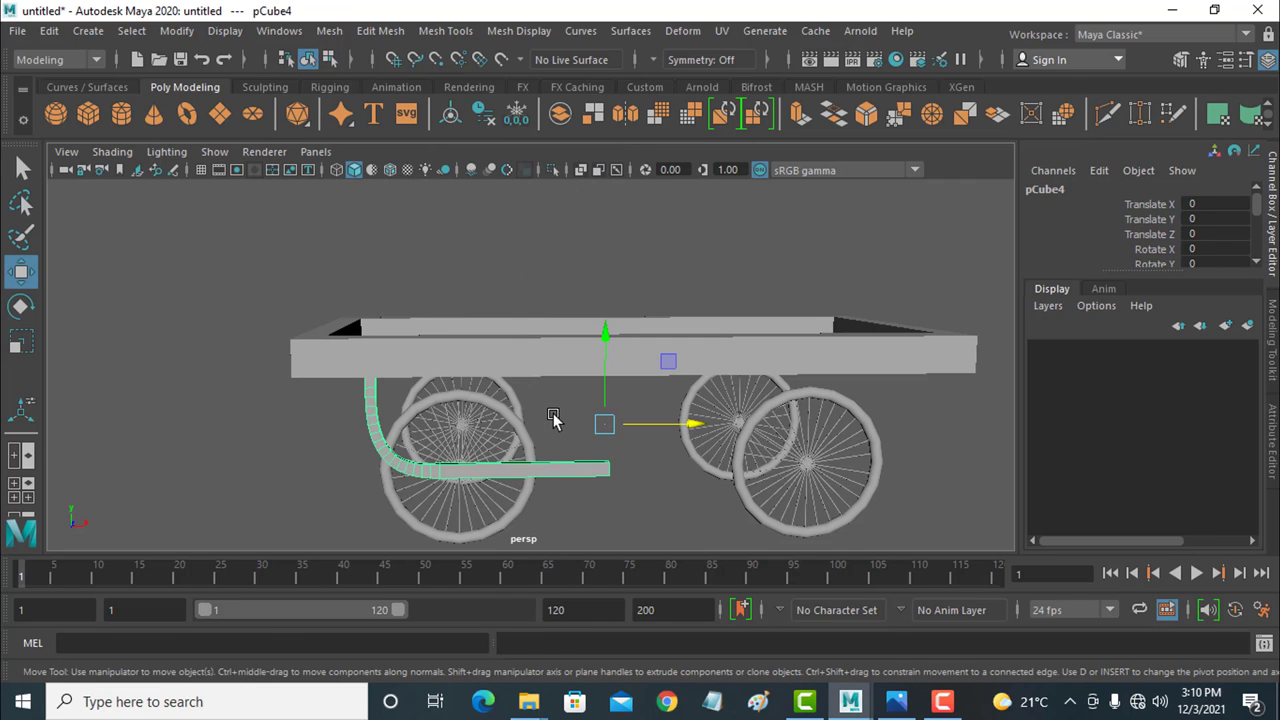
Step: Duplicate the bent handle tube and mirror the copy using reset, default Mirror settings
{"action": "key", "text": "ctrl+d"}
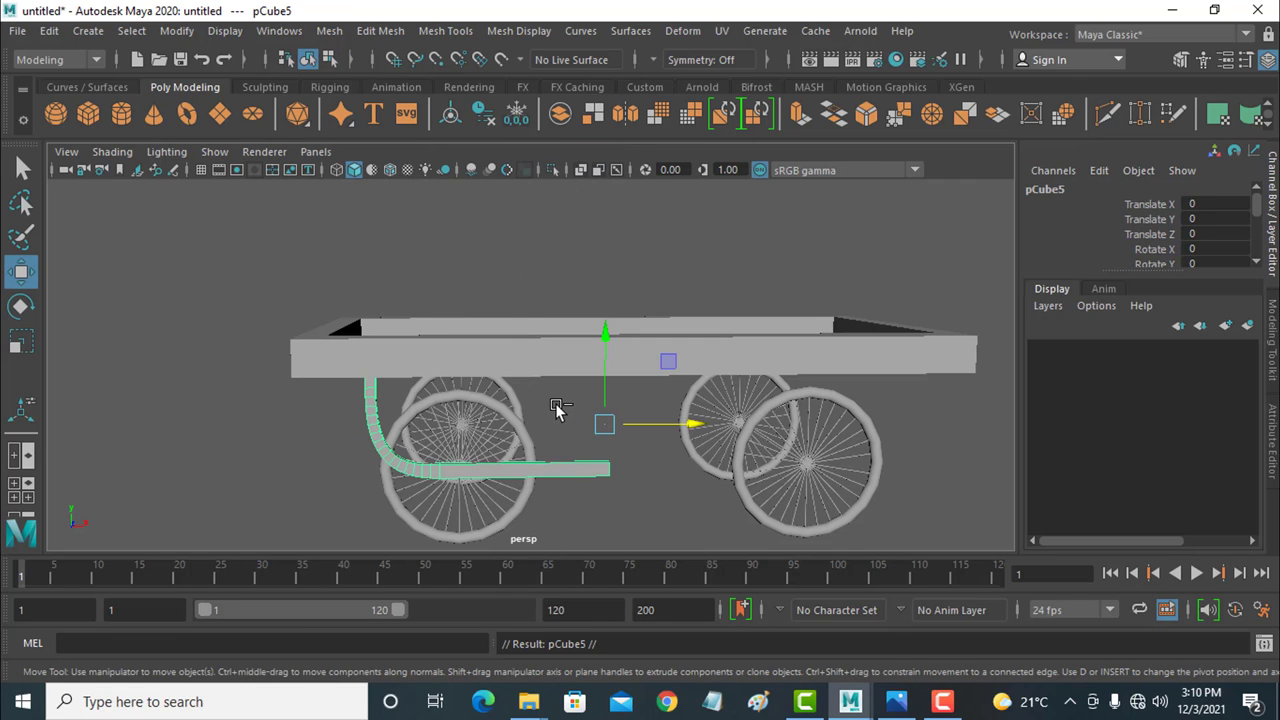
{"action": "left_click", "coordinate": [327, 33]}
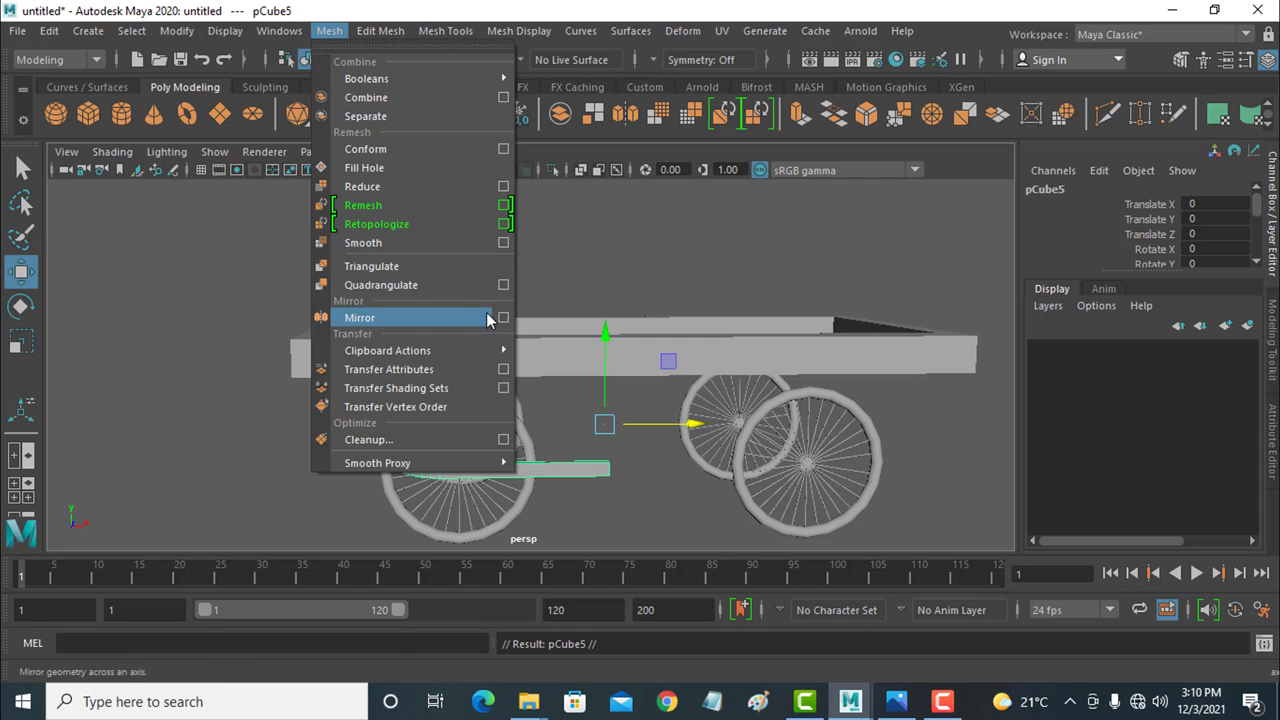
{"action": "left_click", "coordinate": [503, 317]}
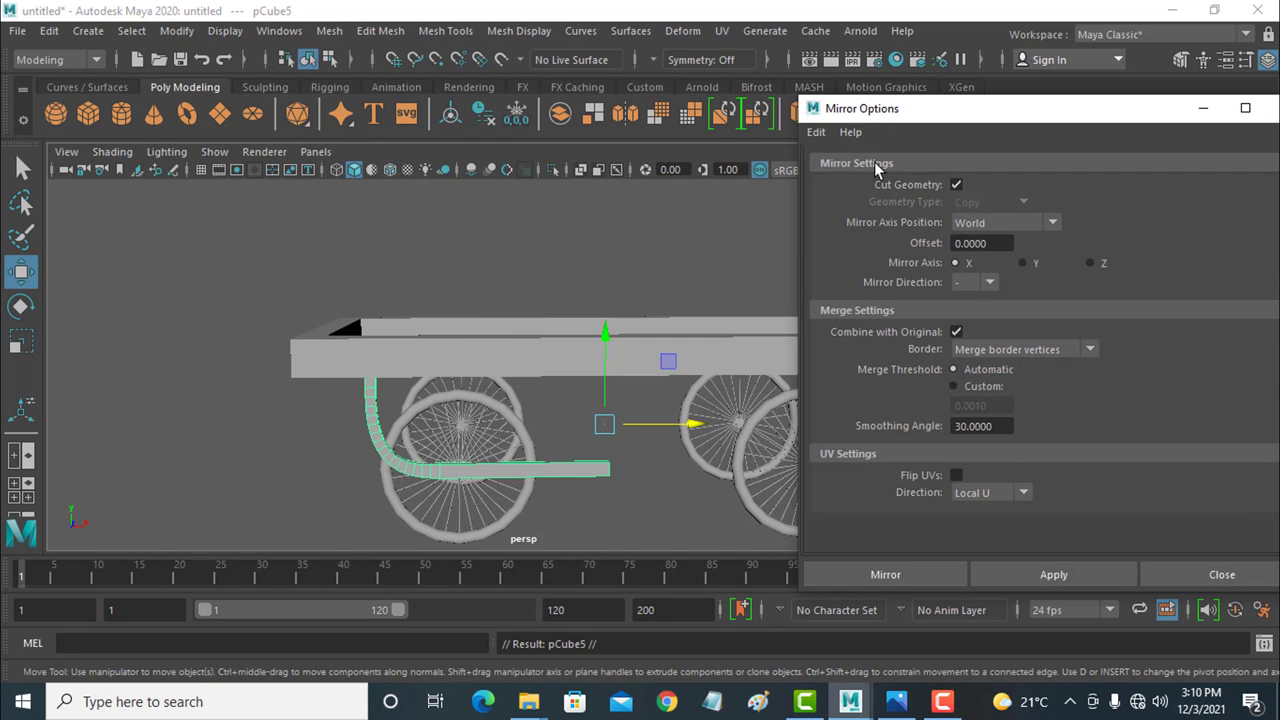
{"action": "left_click", "coordinate": [818, 134]}
{"action": "left_click", "coordinate": [832, 168]}
{"action": "left_click", "coordinate": [1030, 570]}
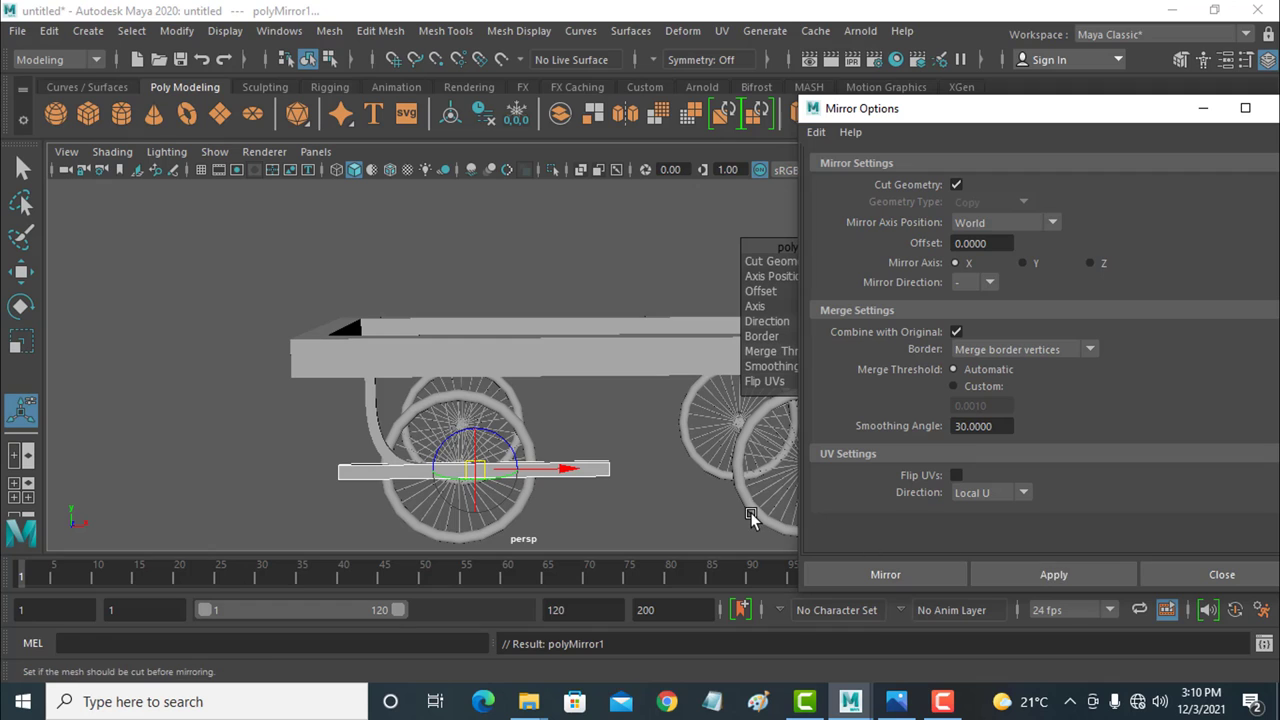
Step: Shift the mirror plane back and forth along X to reshape the mirrored copy
{"action": "mouse_move", "coordinate": [571, 469]}
{"action": "left_mouse_down"}
{"action": "mouse_move", "coordinate": [685, 478]}
{"action": "mouse_move", "coordinate": [449, 478]}
{"action": "mouse_move", "coordinate": [785, 482]}
{"action": "mouse_move", "coordinate": [771, 480]}
{"action": "left_mouse_up"}
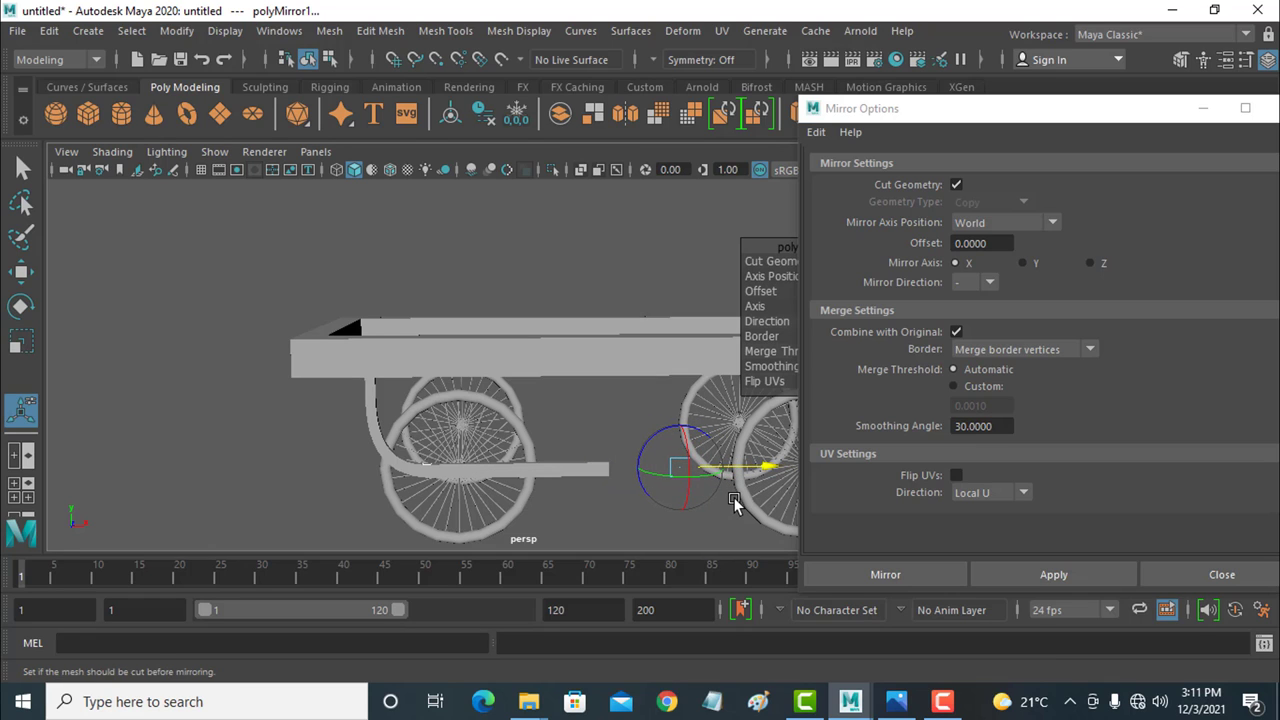
{"action": "middle_click_drag", "start_coordinate": [735, 502], "coordinate": [623, 486], "text": "alt"}
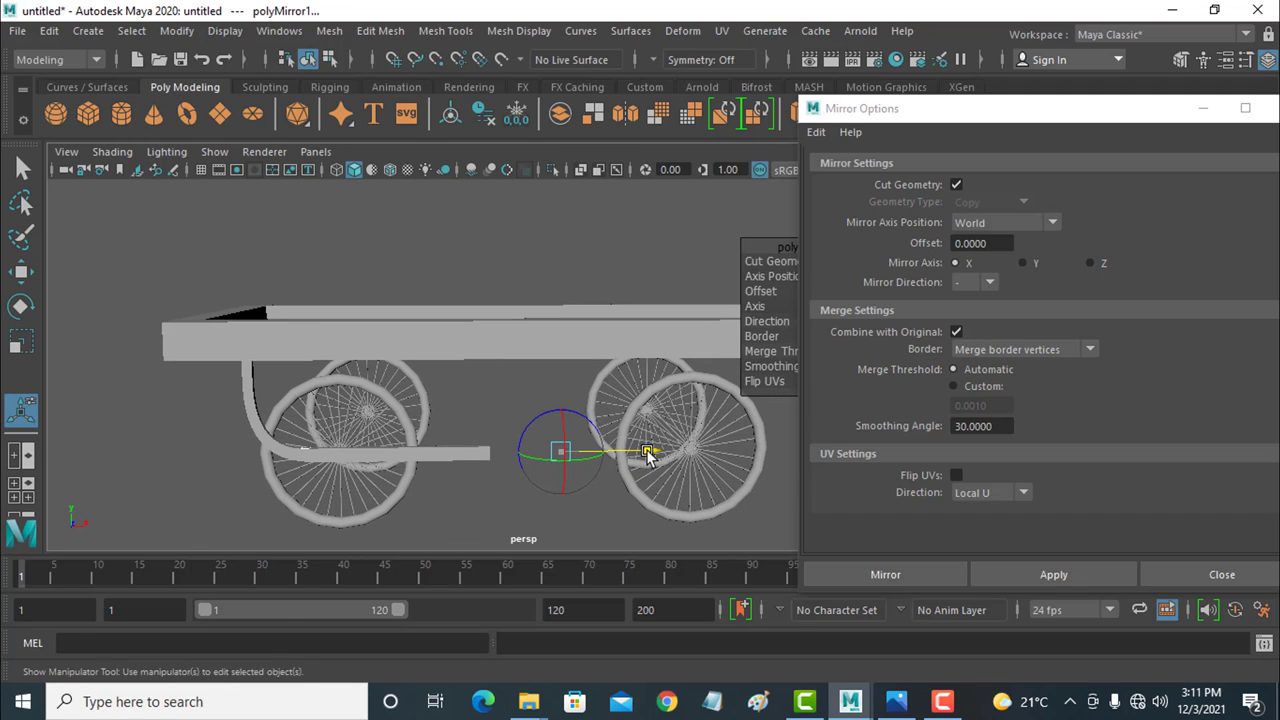
{"action": "mouse_move", "coordinate": [648, 455]}
{"action": "left_mouse_down"}
{"action": "mouse_move", "coordinate": [457, 452]}
{"action": "mouse_move", "coordinate": [460, 464]}
{"action": "mouse_move", "coordinate": [323, 468]}
{"action": "left_mouse_up"}
{"action": "mouse_move", "coordinate": [330, 465]}
{"action": "left_mouse_down"}
{"action": "mouse_move", "coordinate": [528, 470]}
{"action": "mouse_move", "coordinate": [314, 470]}
{"action": "left_mouse_up"}
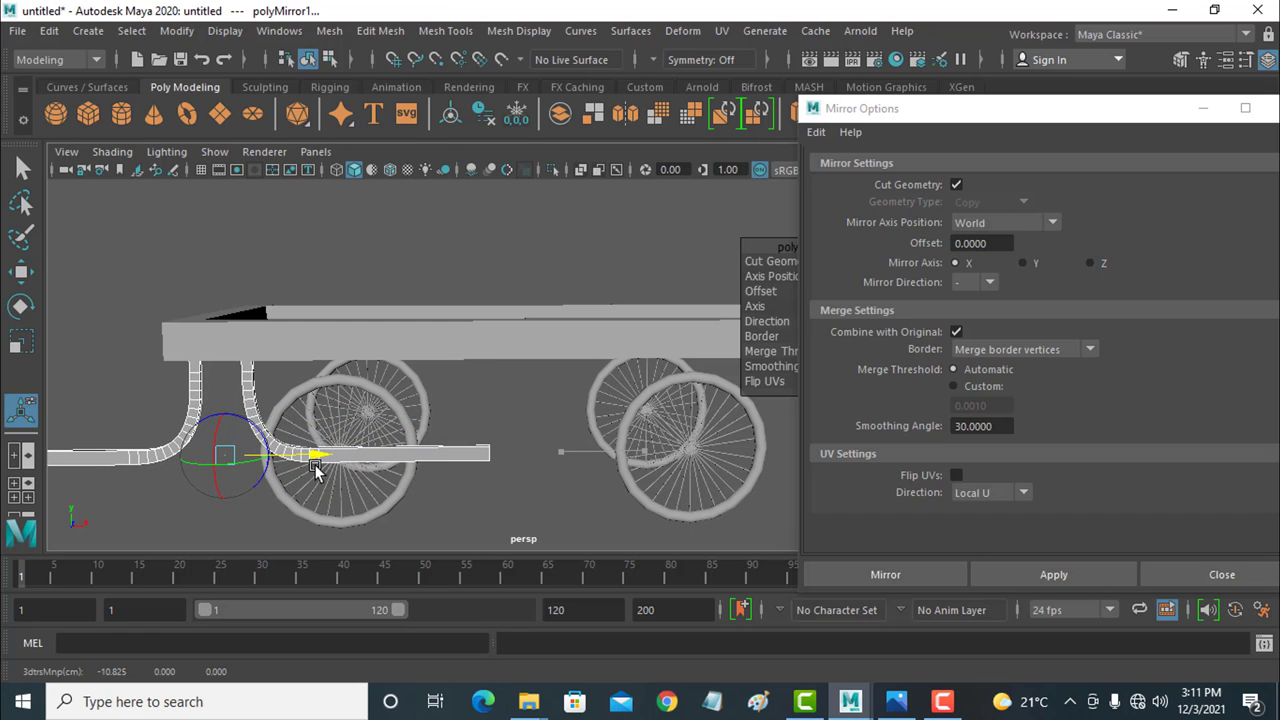
Step: Return to object mode and slide the duplicated bent tube to the right
{"action": "right_click", "coordinate": [192, 184]}
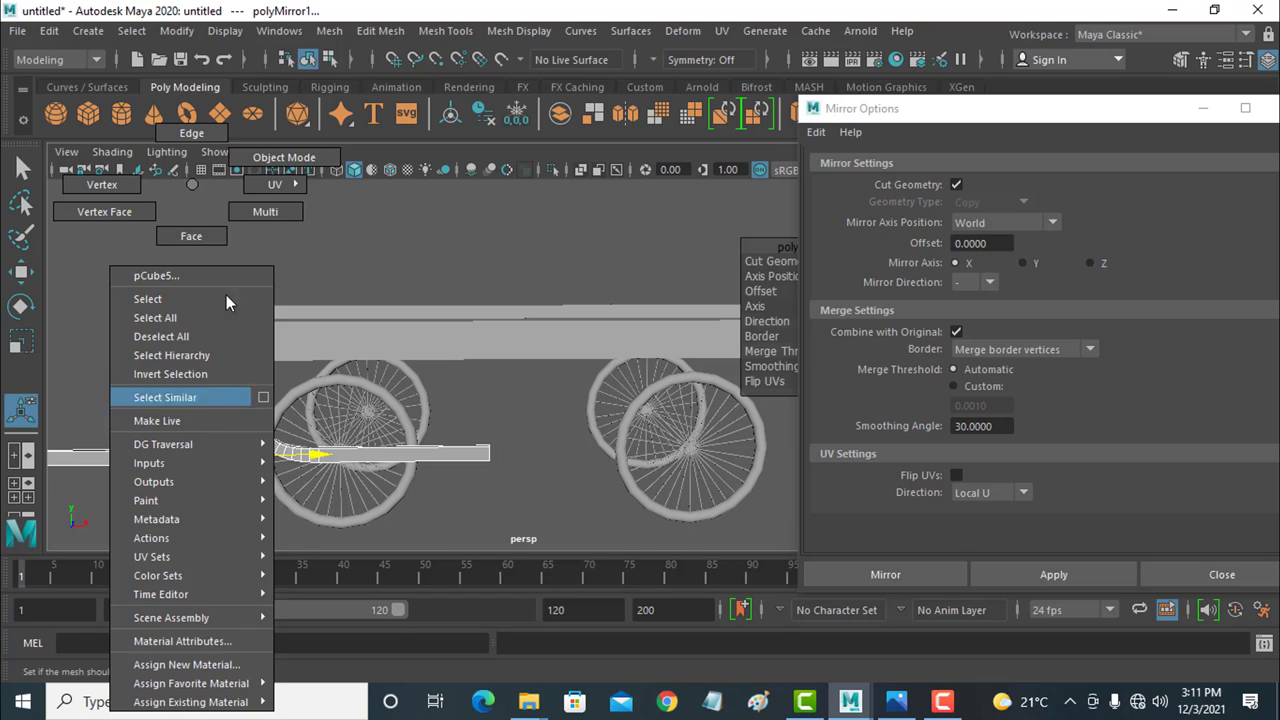
{"action": "left_click", "coordinate": [284, 158]}
{"action": "left_click", "coordinate": [195, 431]}
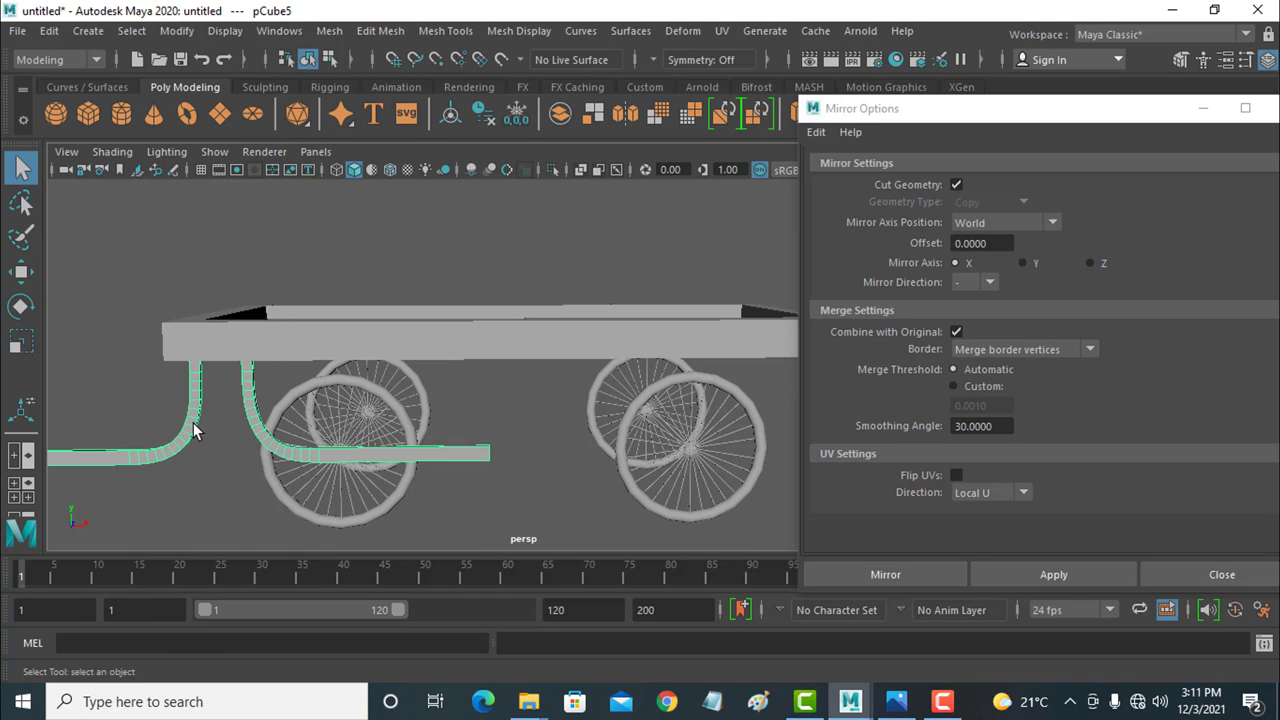
{"action": "left_click", "coordinate": [21, 271]}
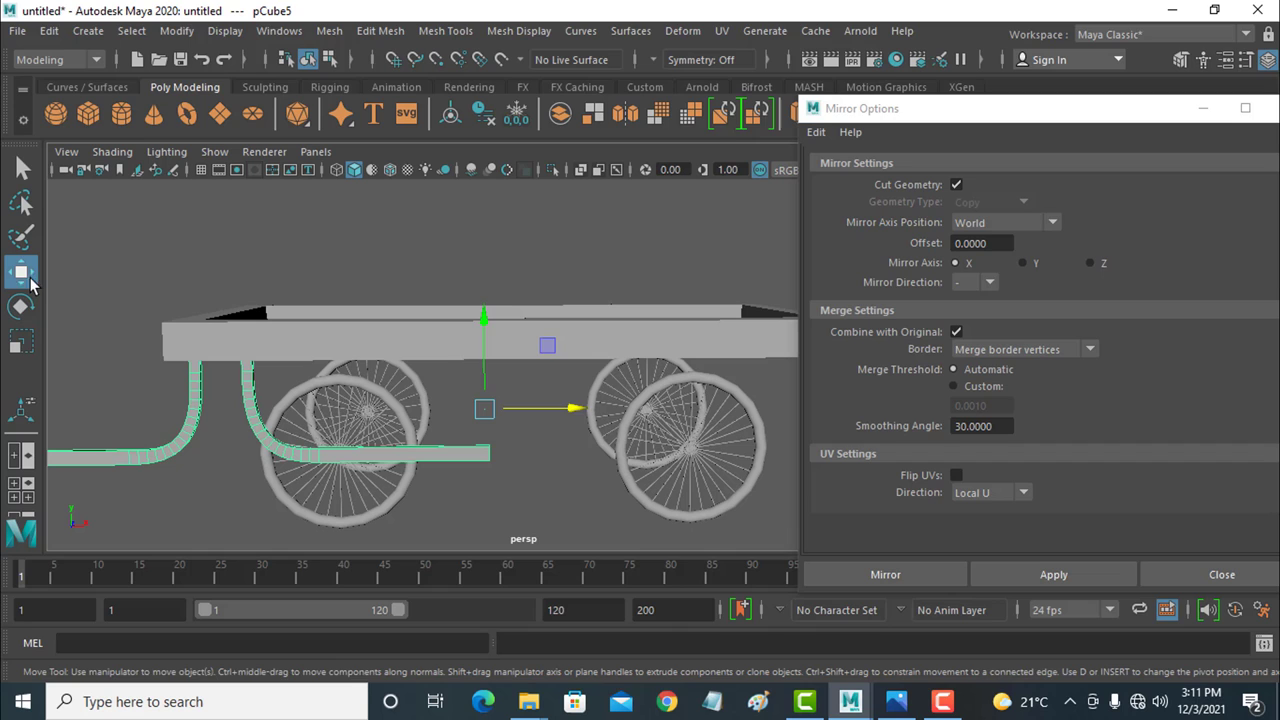
{"action": "left_click", "coordinate": [171, 447]}
{"action": "left_click", "coordinate": [184, 447]}
{"action": "left_click_drag", "start_coordinate": [582, 408], "coordinate": [787, 410]}
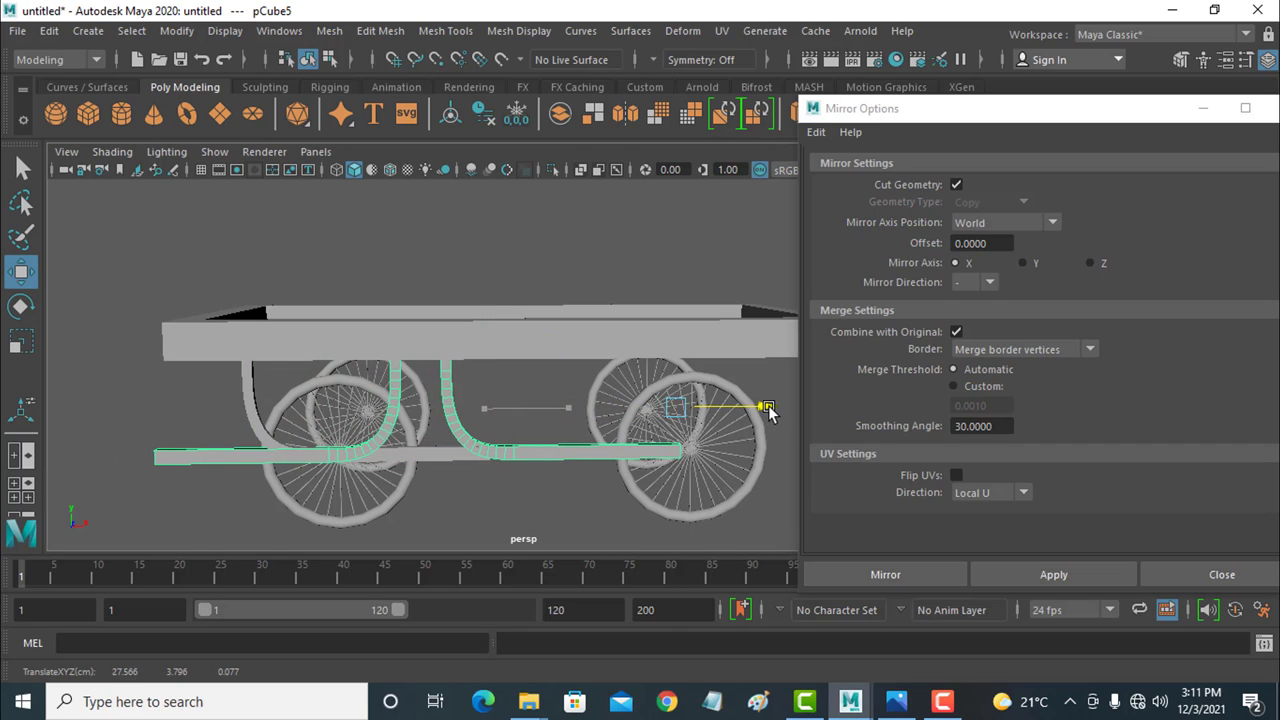
Step: Delete the extra tube copy and apply Mirror to the original bent tube
{"action": "left_click", "coordinate": [556, 440]}
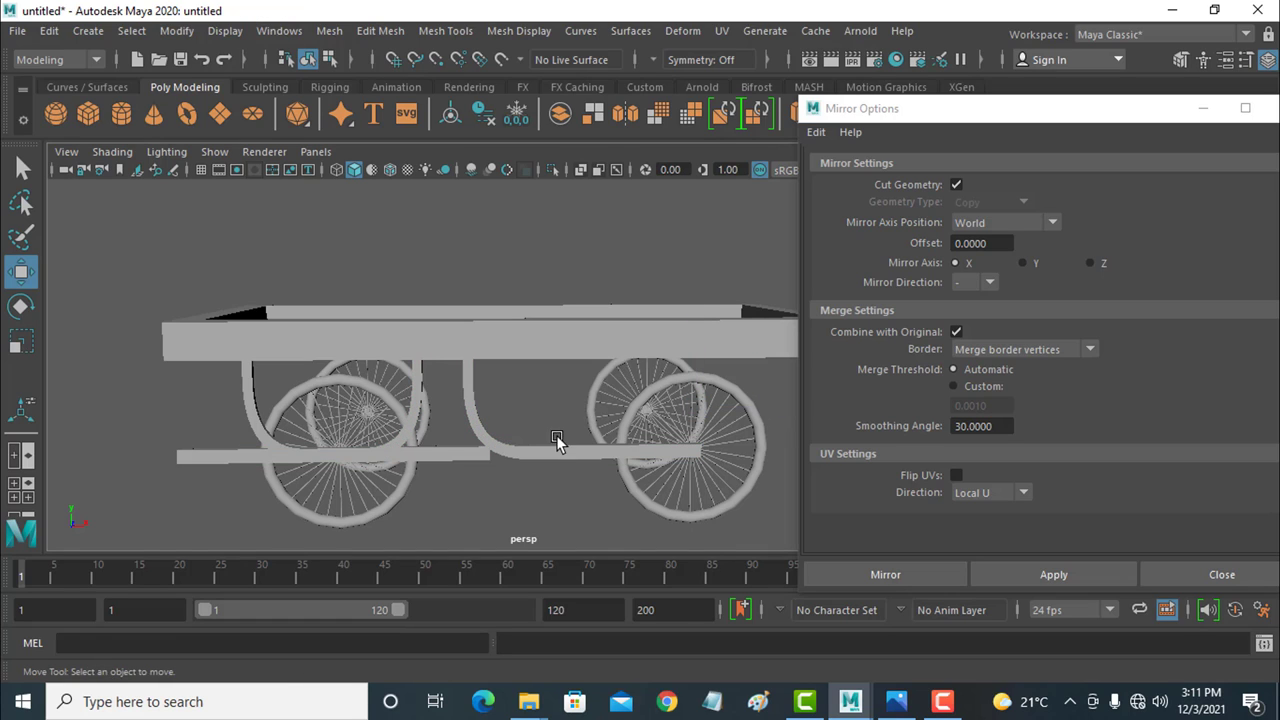
{"action": "left_click", "coordinate": [556, 455]}
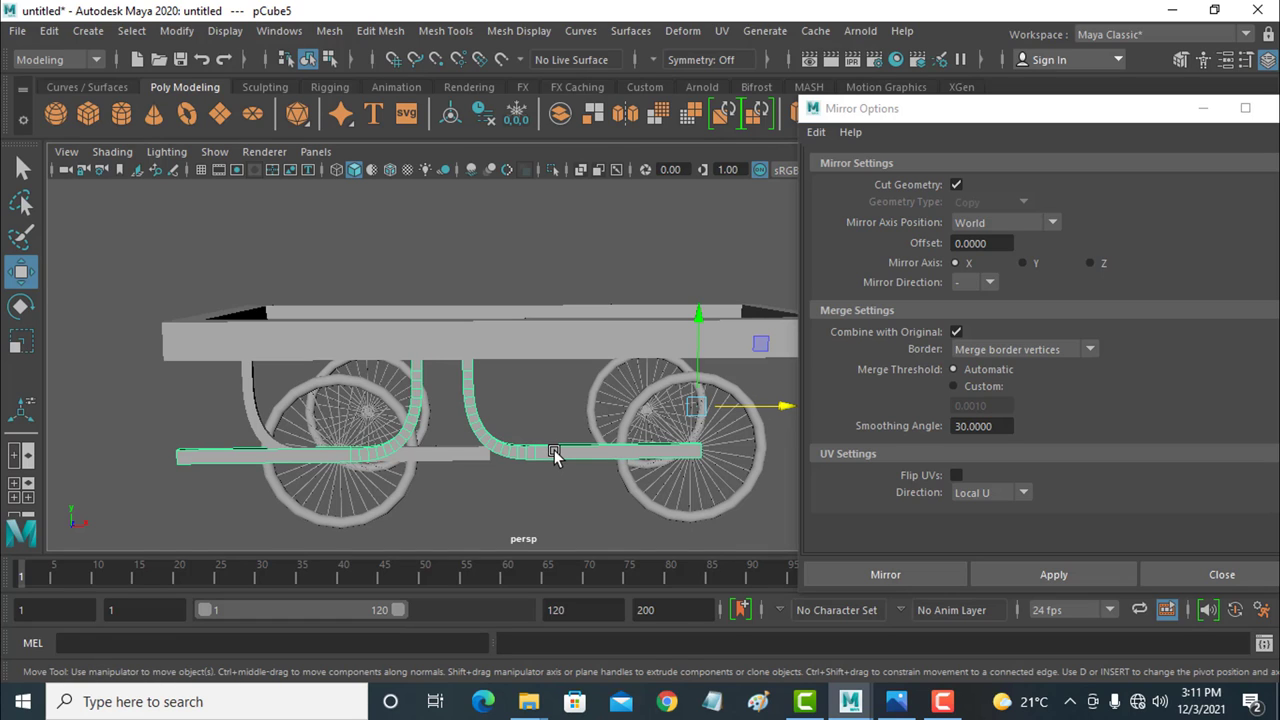
{"action": "key", "text": "Delete"}
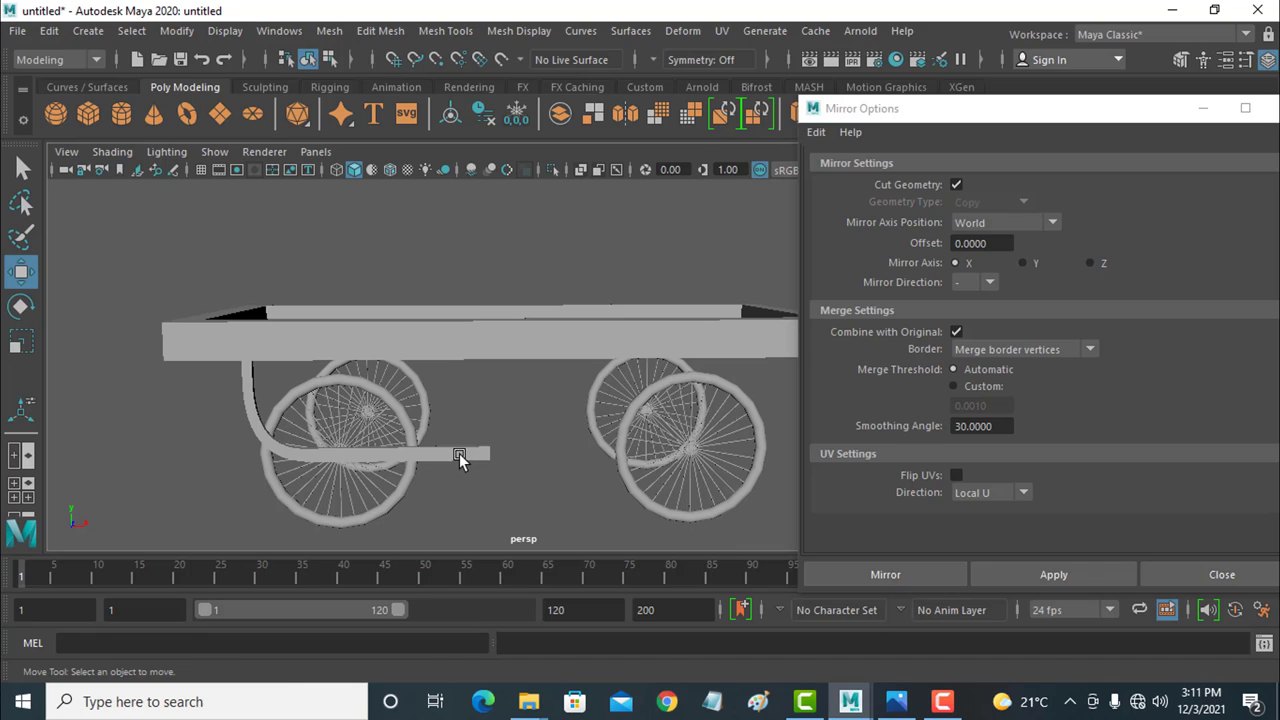
{"action": "left_click", "coordinate": [459, 453]}
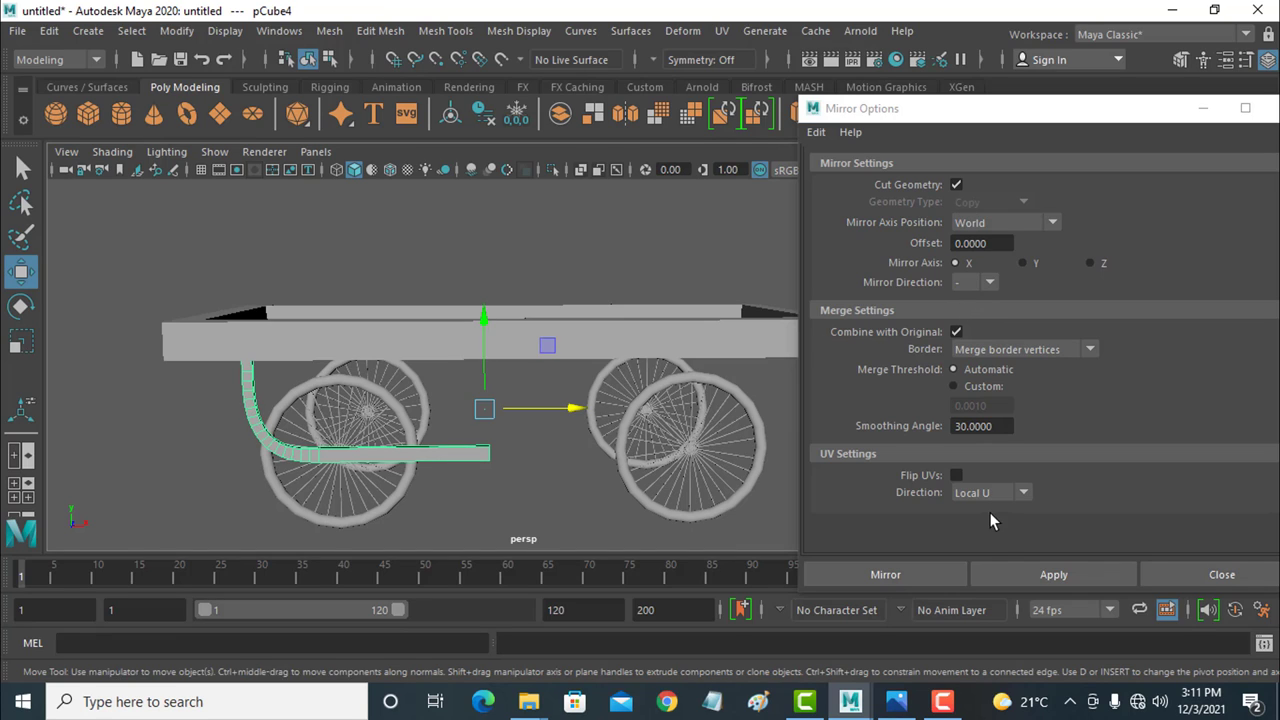
{"action": "left_click", "coordinate": [952, 576]}
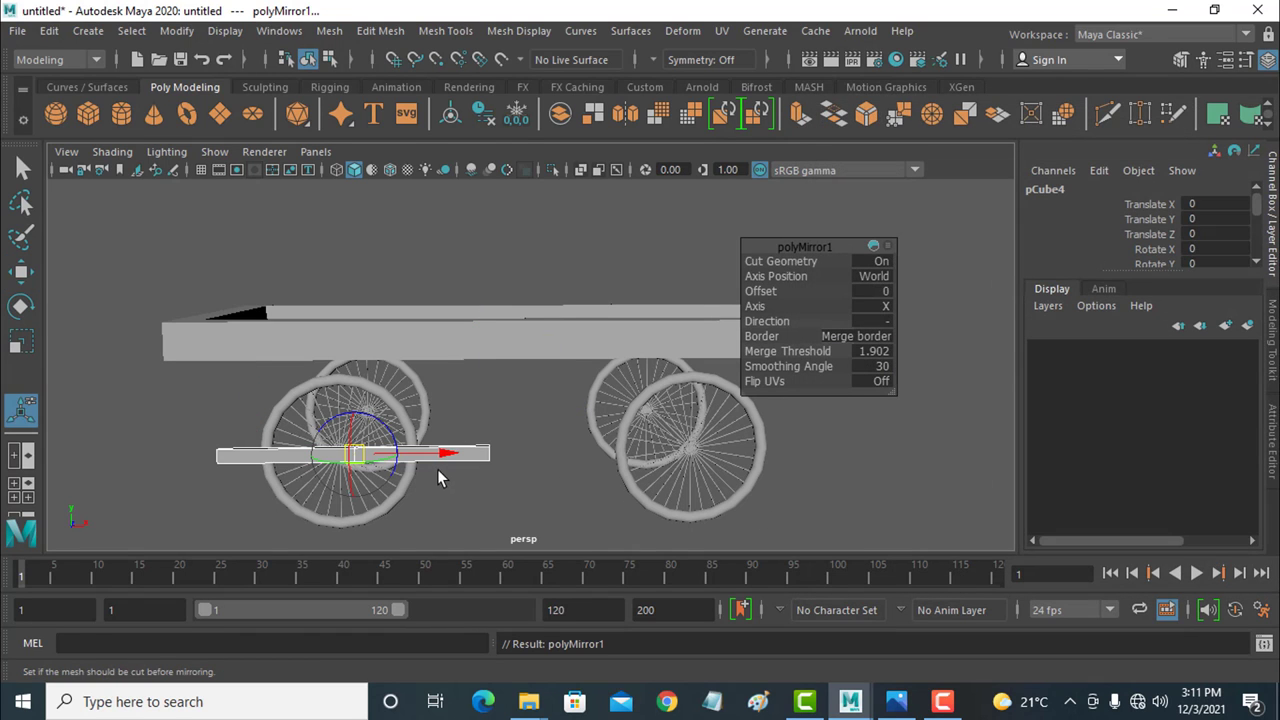
Step: Try the Y and Z mirror axes in polyMirror1, then settle back on X
{"action": "mouse_move", "coordinate": [443, 458]}
{"action": "left_mouse_down"}
{"action": "mouse_move", "coordinate": [310, 460]}
{"action": "mouse_move", "coordinate": [632, 458]}
{"action": "mouse_move", "coordinate": [620, 460]}
{"action": "left_mouse_up"}
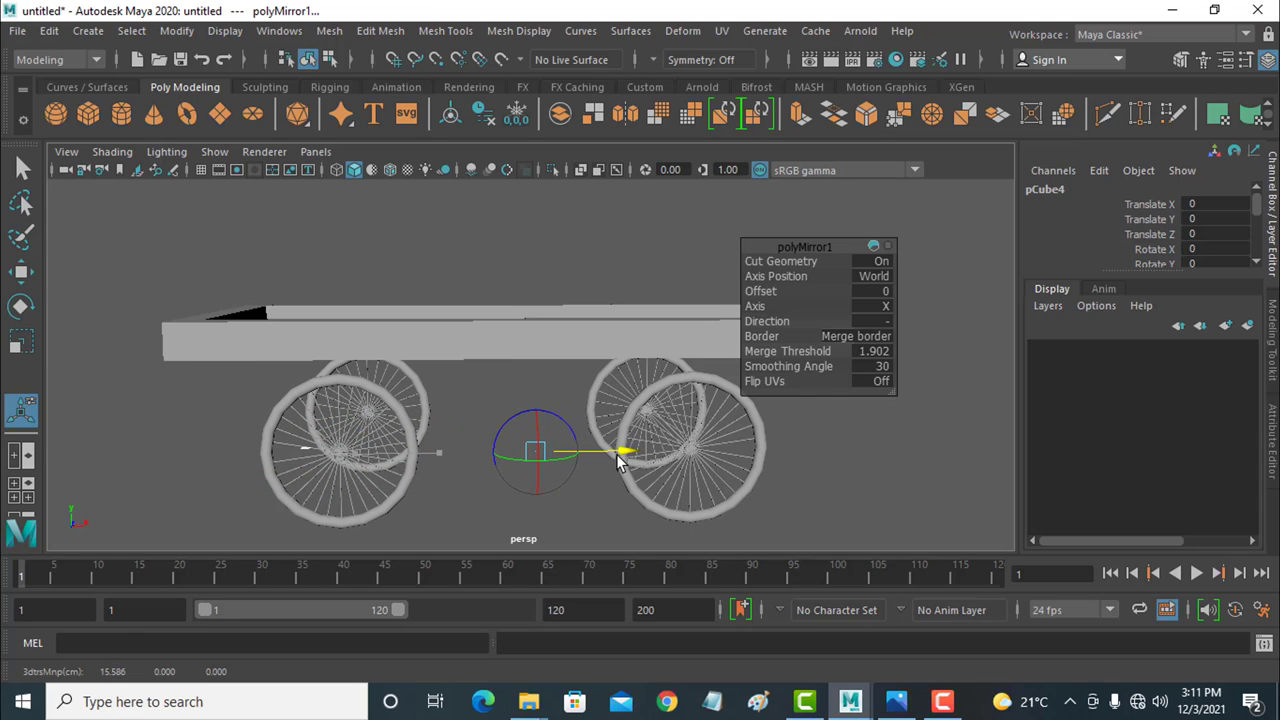
{"action": "left_click", "coordinate": [808, 268]}
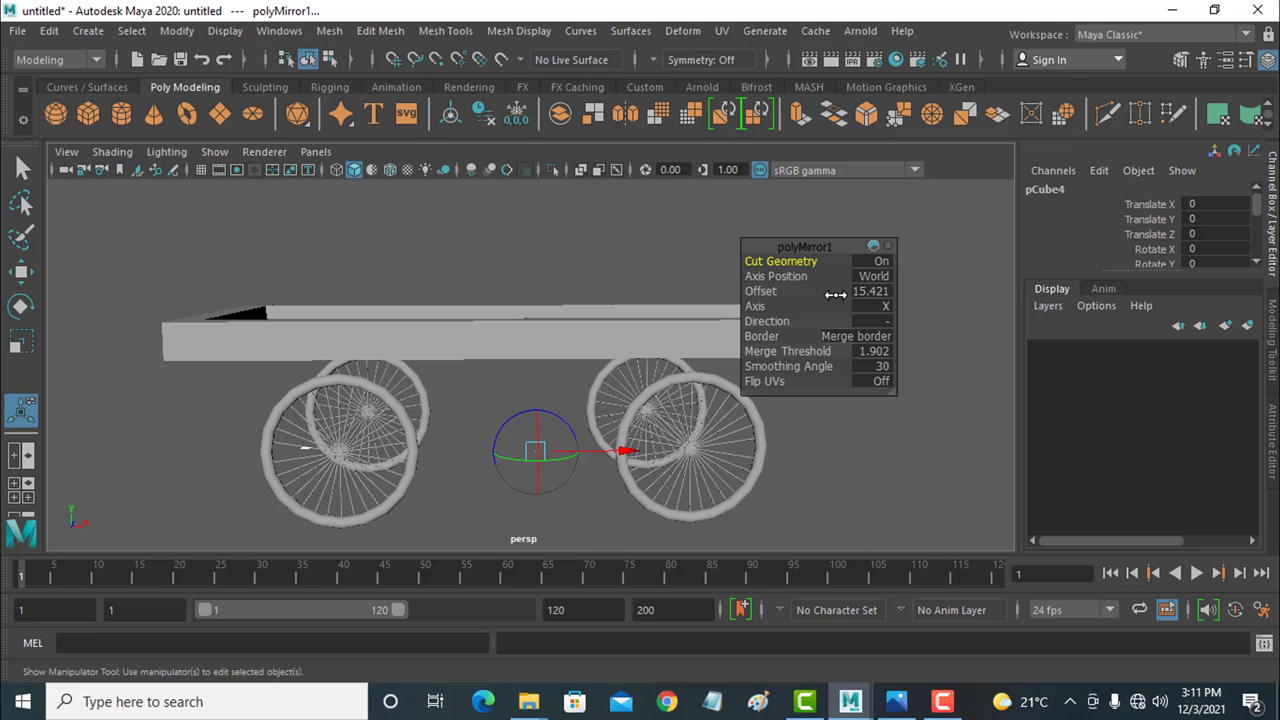
{"action": "left_click", "coordinate": [884, 308]}
{"action": "left_click", "coordinate": [916, 340]}
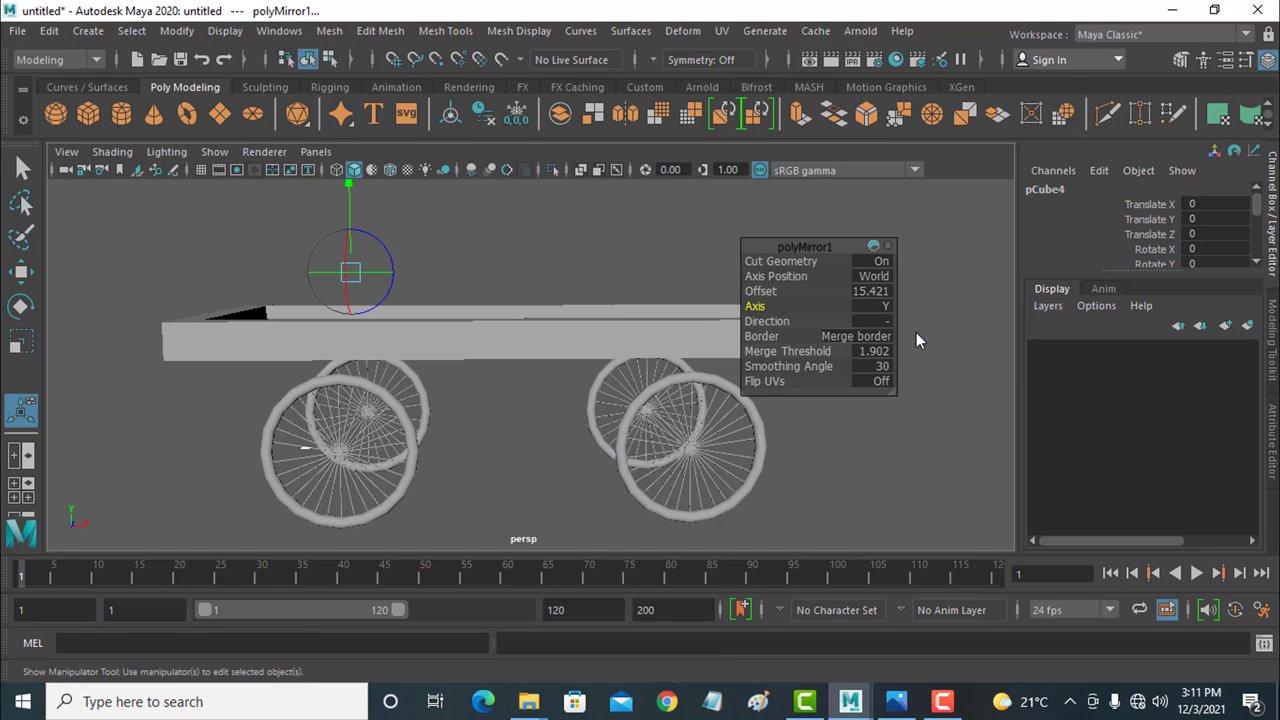
{"action": "left_click", "coordinate": [889, 307]}
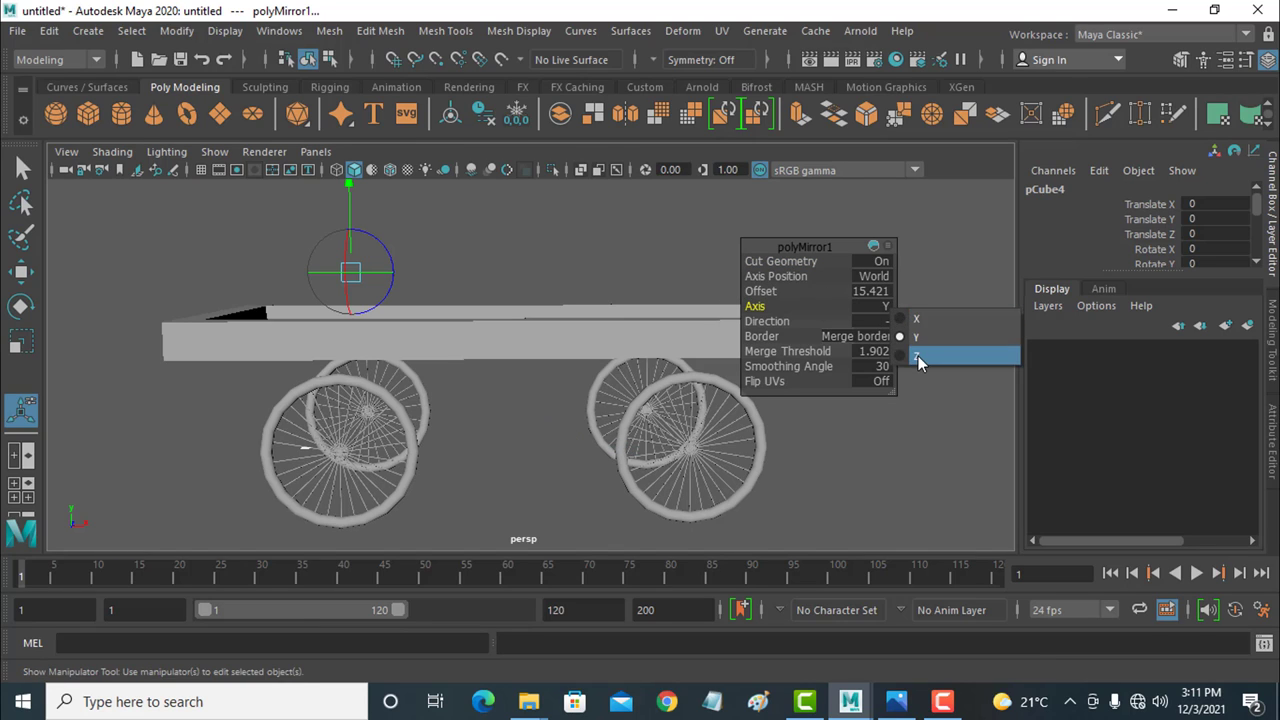
{"action": "left_click", "coordinate": [918, 356]}
{"action": "left_click", "coordinate": [884, 310]}
{"action": "left_click", "coordinate": [893, 318]}
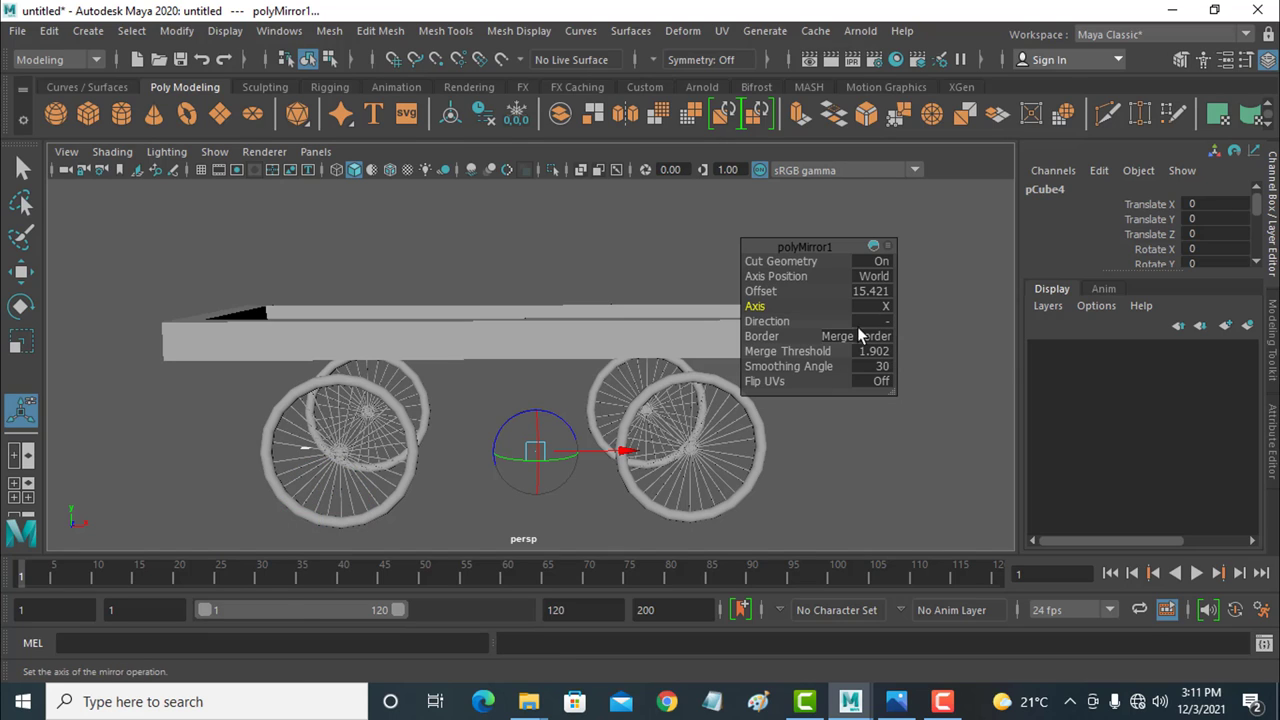
Step: Set the mirror direction to + and drag the offset to about 11.187 to join both halves
{"action": "left_click", "coordinate": [876, 321]}
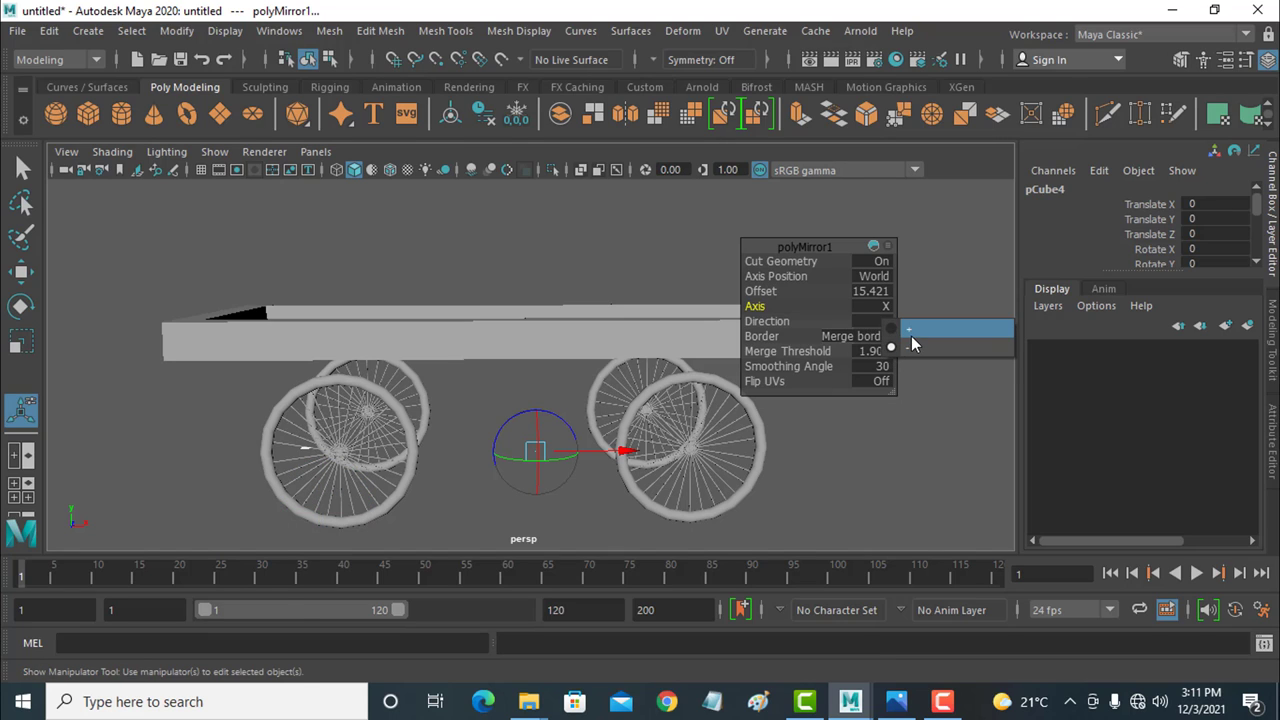
{"action": "left_click", "coordinate": [911, 338]}
{"action": "left_click_drag", "start_coordinate": [622, 450], "coordinate": [570, 456]}
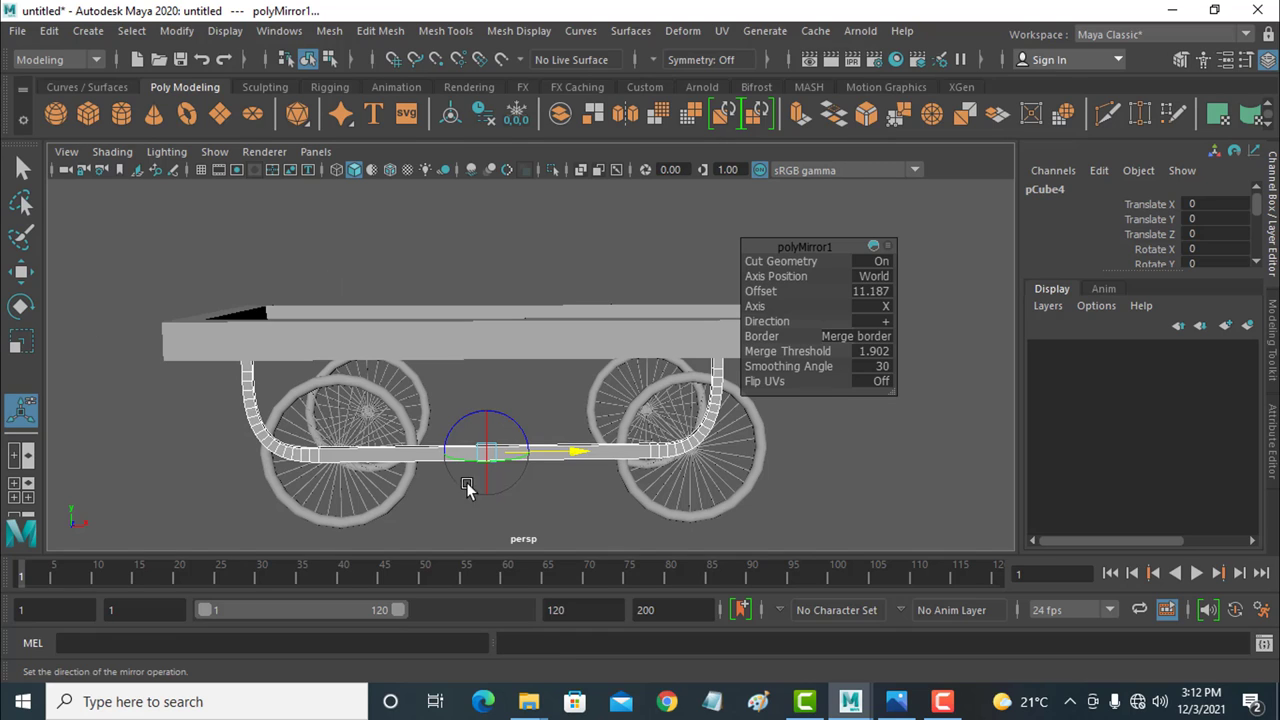
{"action": "left_click", "coordinate": [436, 452]}
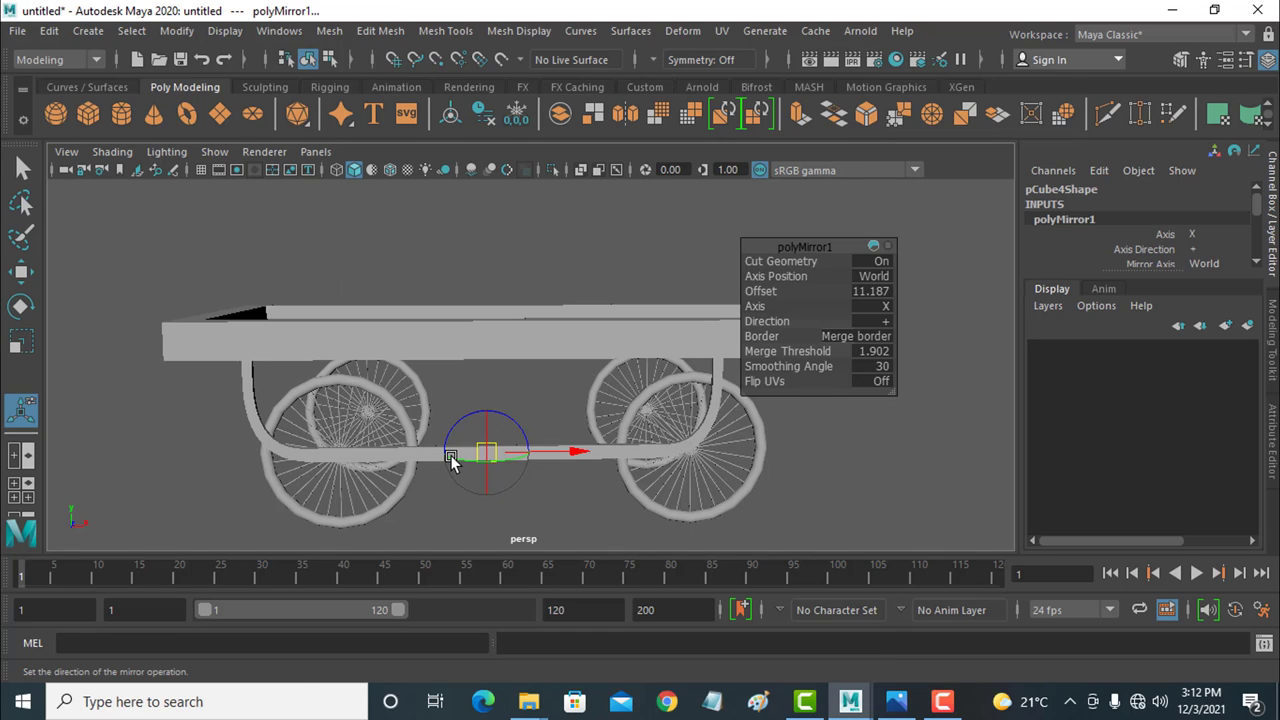
{"action": "left_click", "coordinate": [450, 455]}
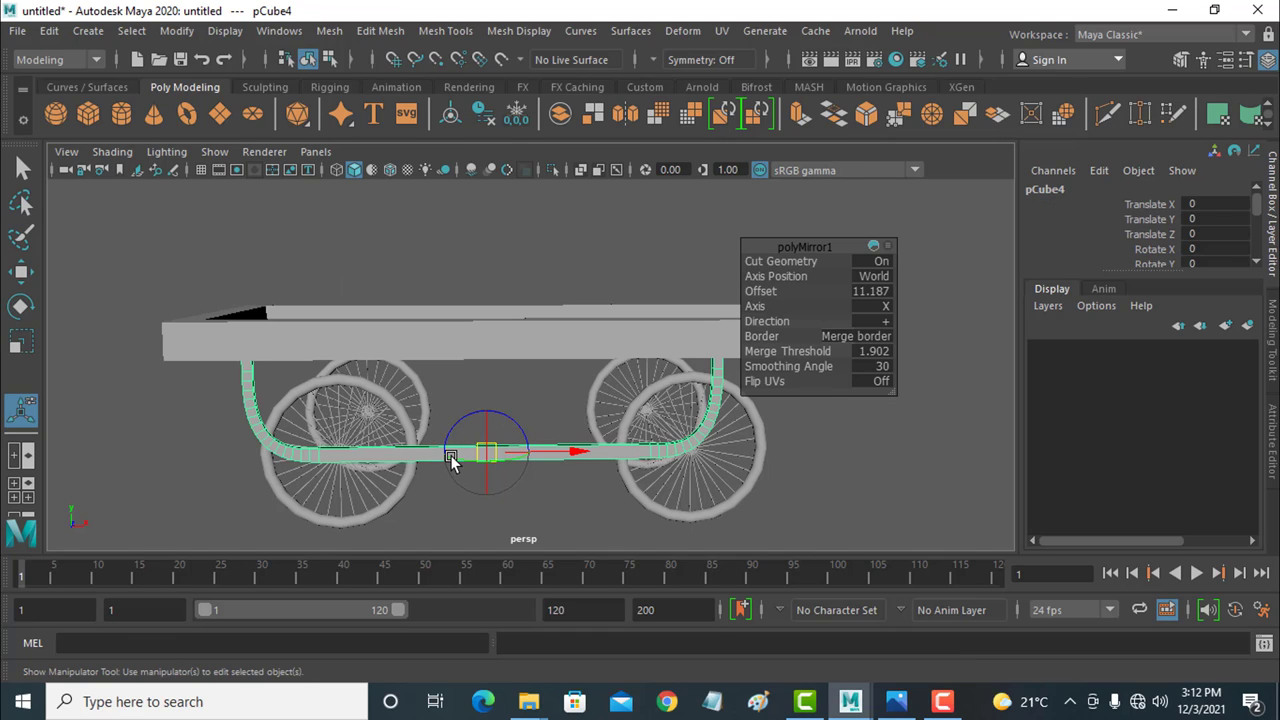
Step: Test raising the undercarriage with the Move Tool, then undo the move
{"action": "left_click", "coordinate": [21, 271]}
{"action": "left_click", "coordinate": [522, 515]}
{"action": "left_click", "coordinate": [523, 460]}
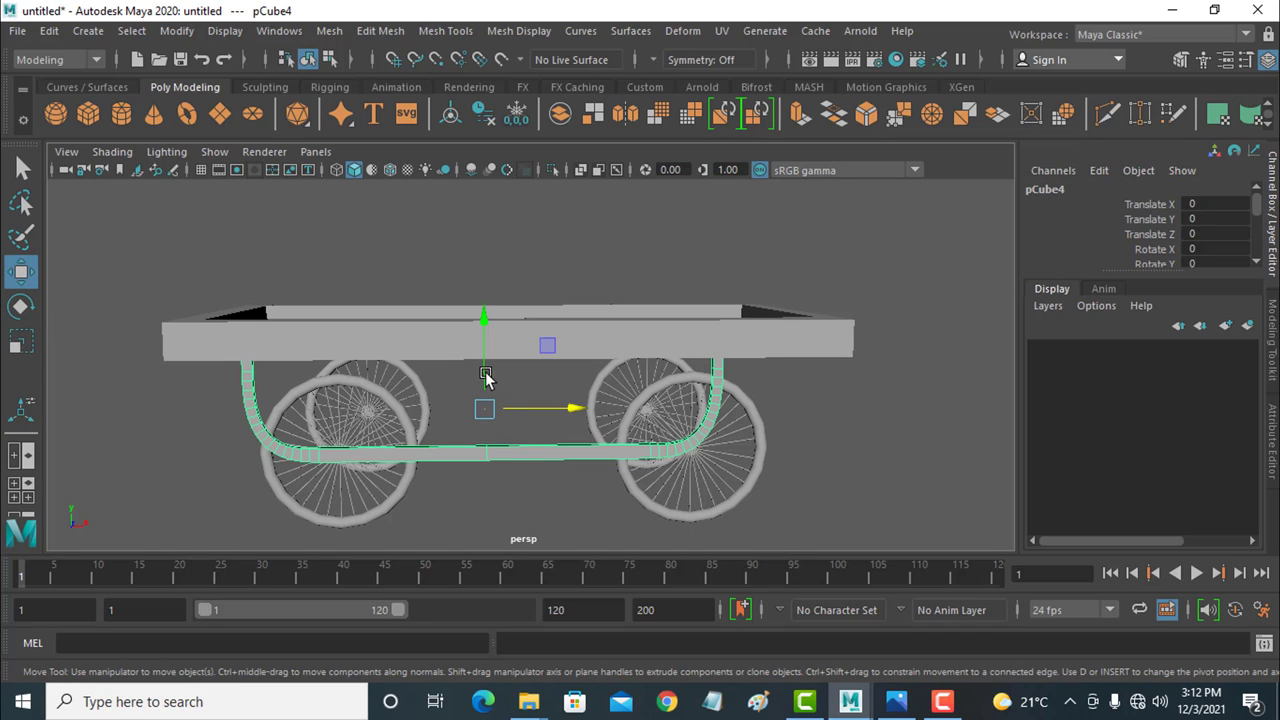
{"action": "mouse_move", "coordinate": [486, 320]}
{"action": "left_mouse_down"}
{"action": "mouse_move", "coordinate": [486, 283]}
{"action": "mouse_move", "coordinate": [486, 294]}
{"action": "left_mouse_up"}
{"action": "key", "text": "ctrl+z"}
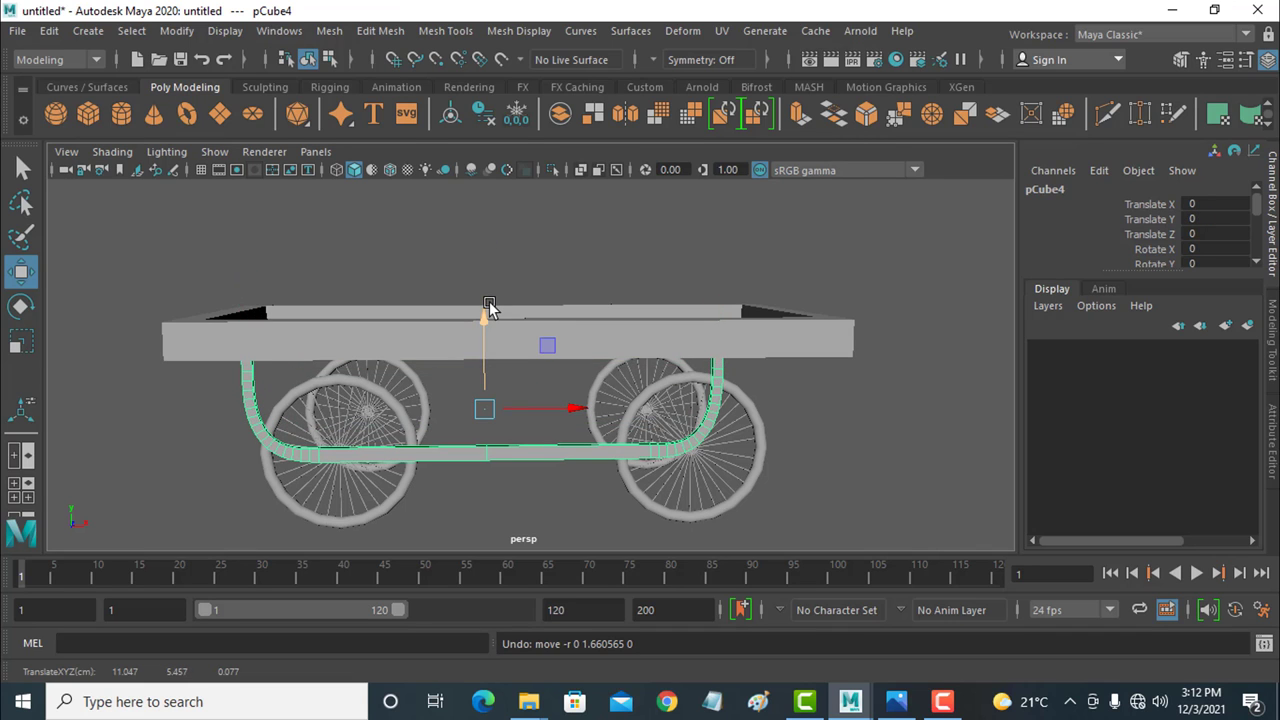
{"action": "left_click_drag", "start_coordinate": [469, 481], "coordinate": [667, 478], "text": "alt"}
Step: Duplicate both curved handle pieces, slide the copies to the cart's other end, then view the reference photo
{"action": "key", "text": "ctrl+d"}
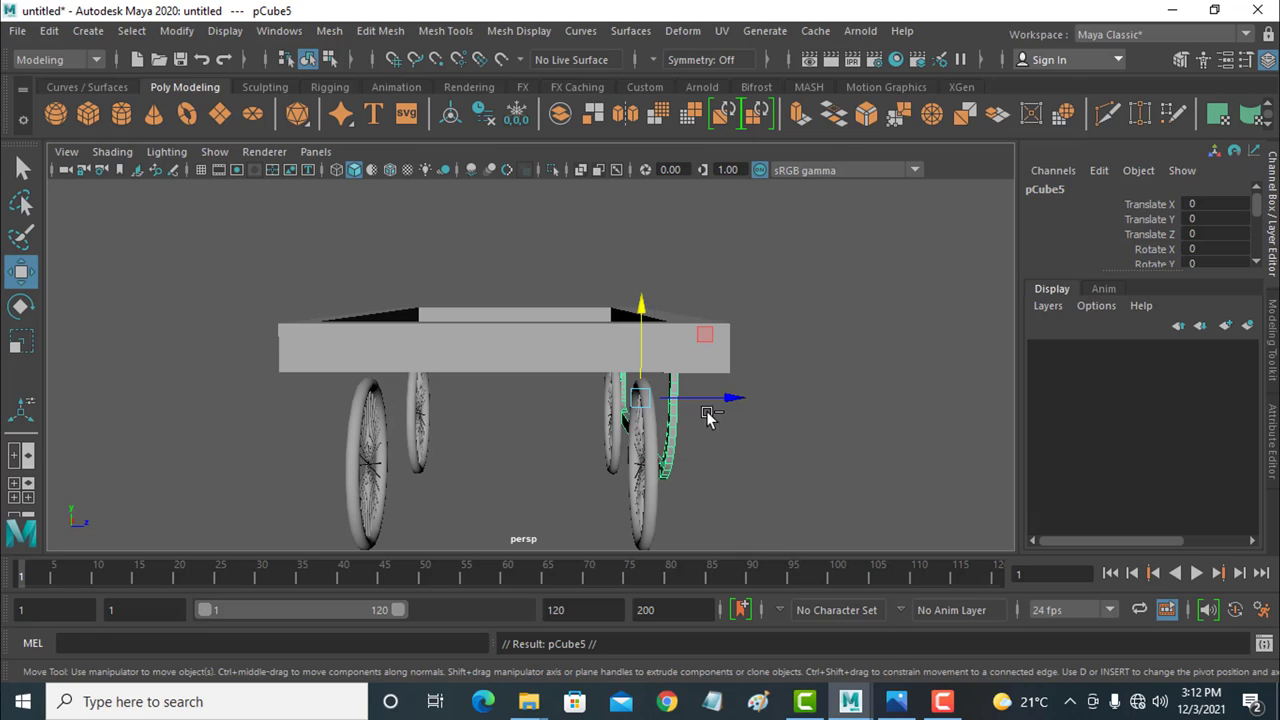
{"action": "left_click_drag", "start_coordinate": [722, 403], "coordinate": [690, 409]}
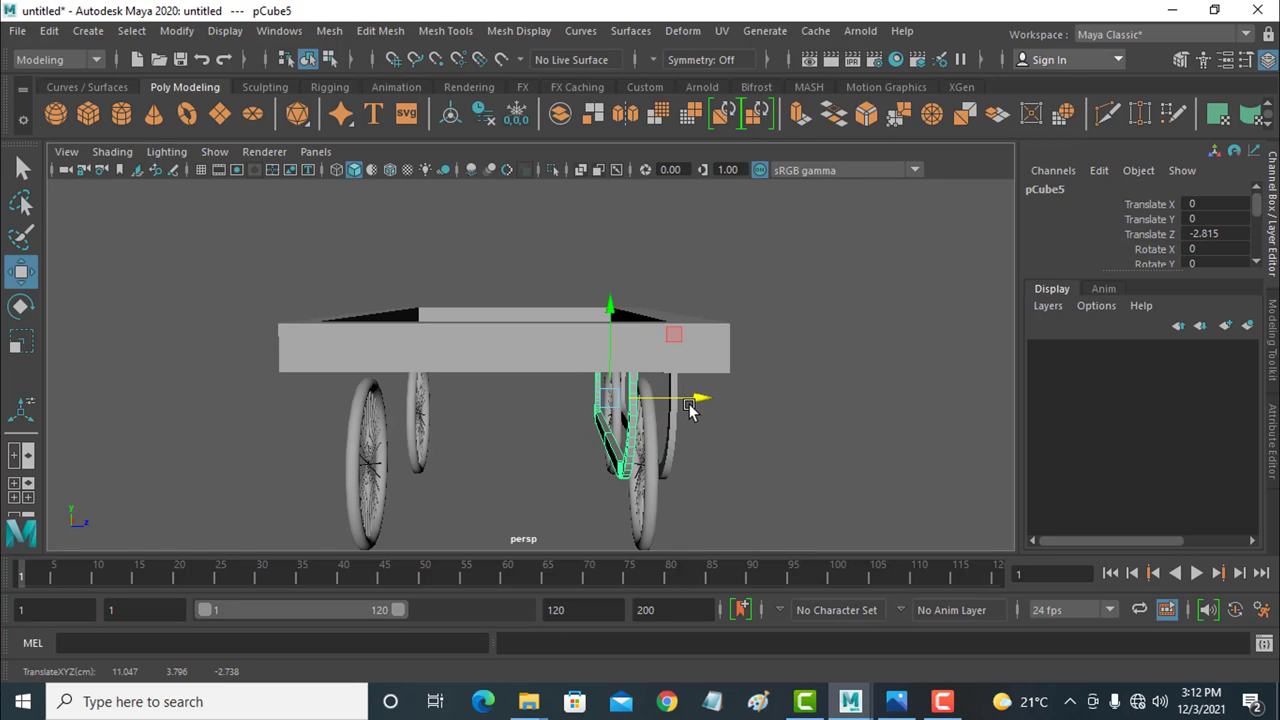
{"action": "left_click", "coordinate": [676, 424], "text": "shift"}
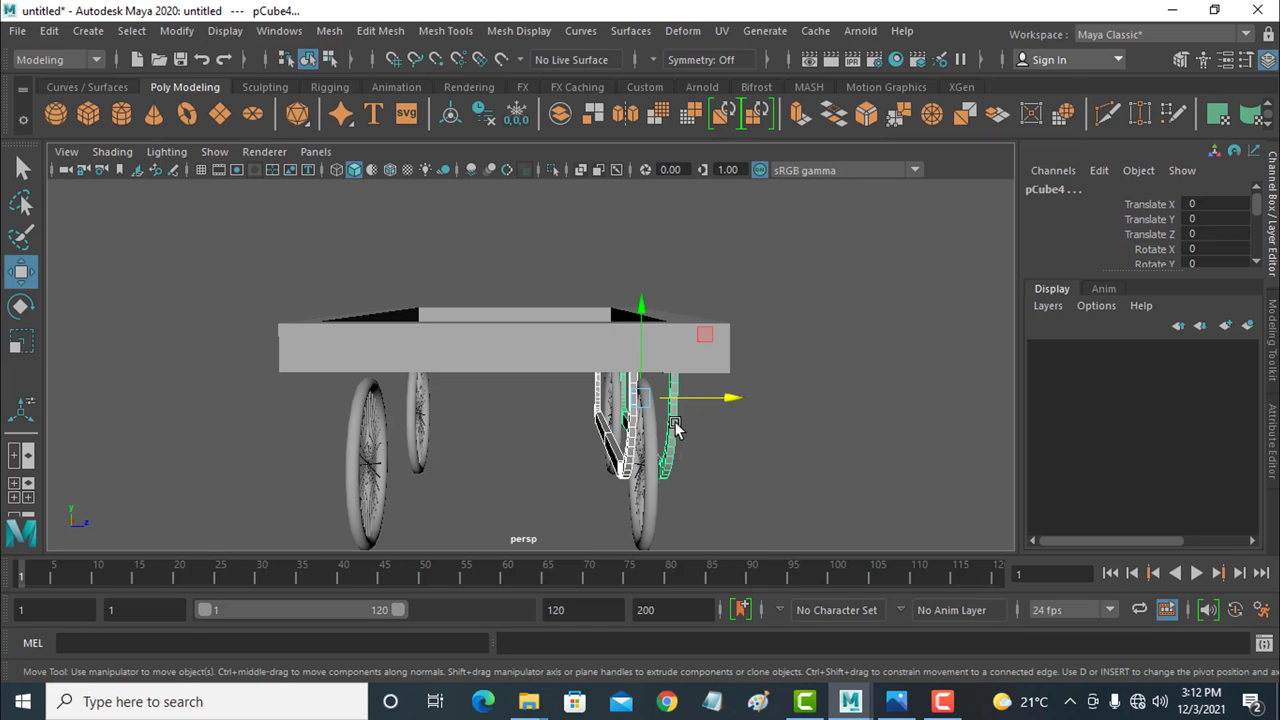
{"action": "key", "text": "ctrl+d"}
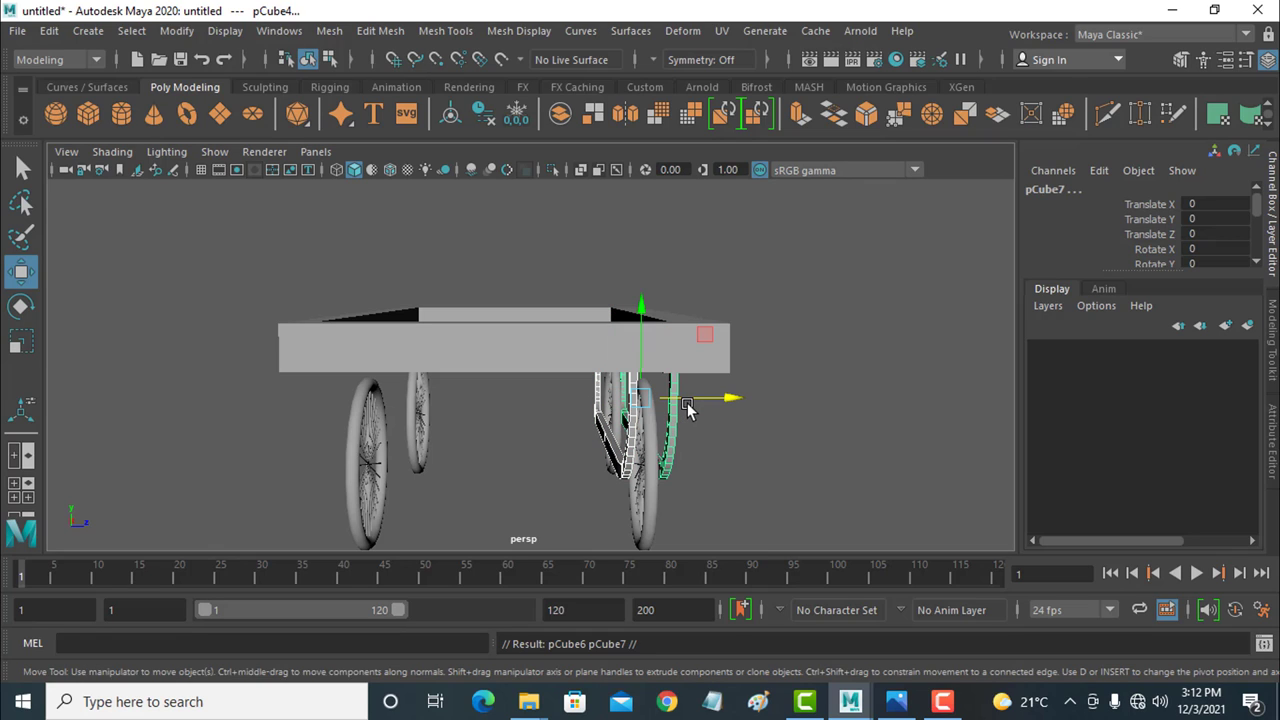
{"action": "left_click_drag", "start_coordinate": [726, 399], "coordinate": [494, 410]}
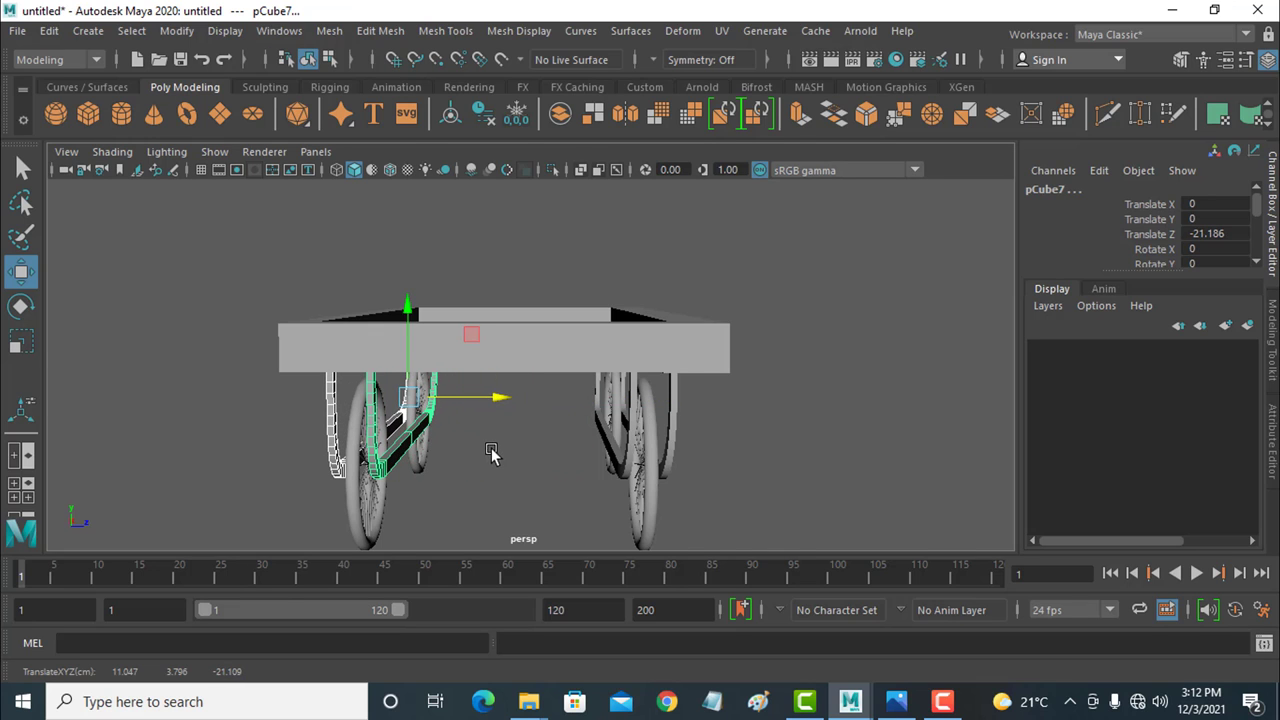
{"action": "left_click_drag", "start_coordinate": [494, 451], "coordinate": [528, 451], "text": "alt"}
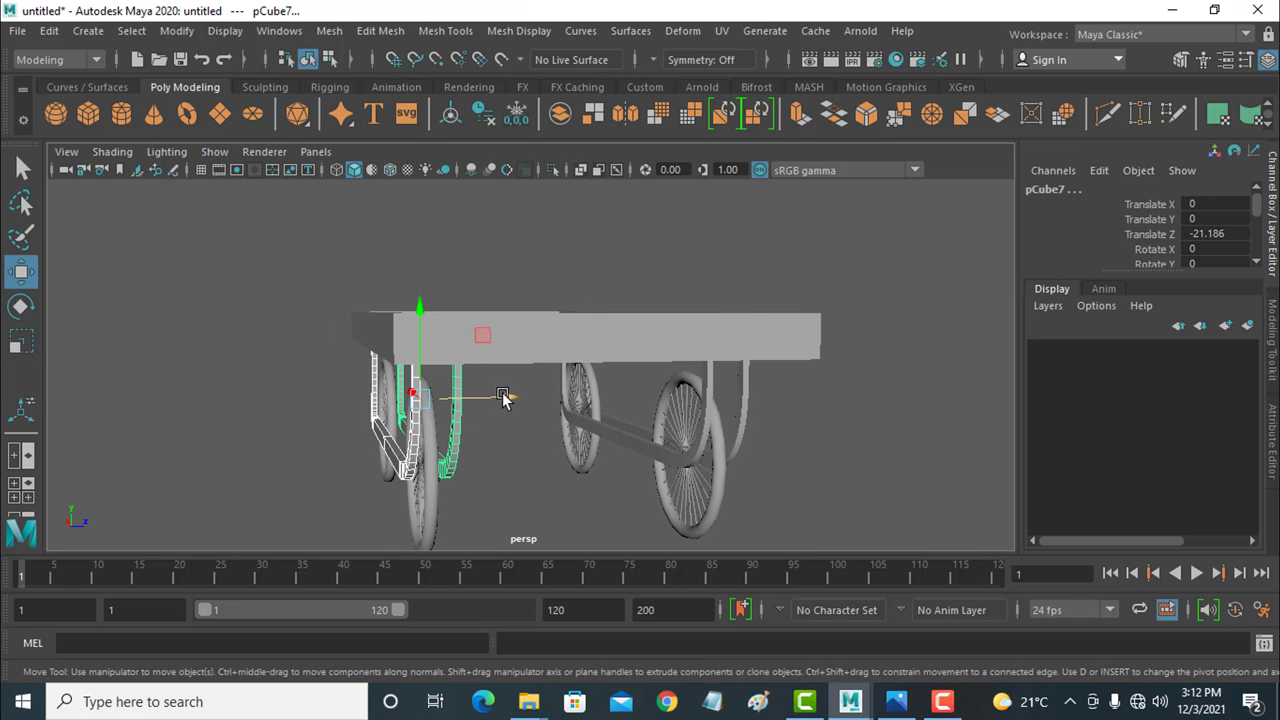
{"action": "left_click_drag", "start_coordinate": [508, 398], "coordinate": [502, 398]}
{"action": "left_click_drag", "start_coordinate": [580, 445], "coordinate": [343, 437], "text": "alt"}
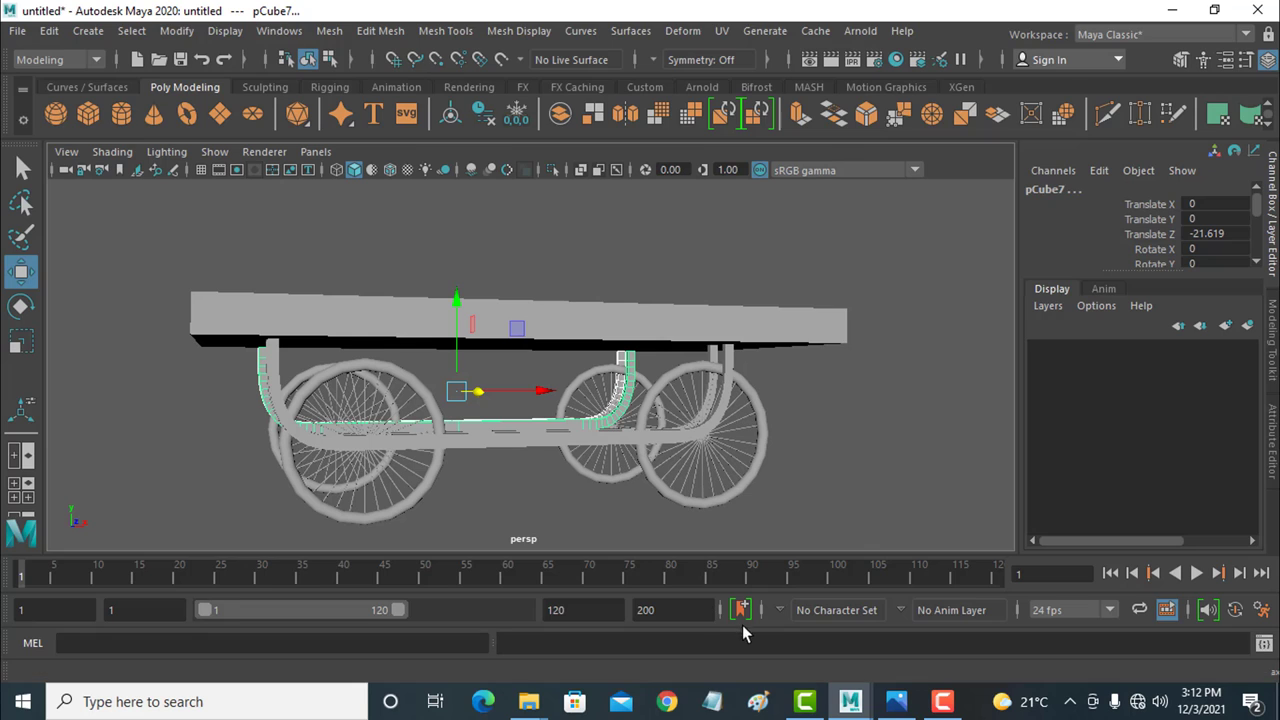
{"action": "left_click", "coordinate": [897, 703]}
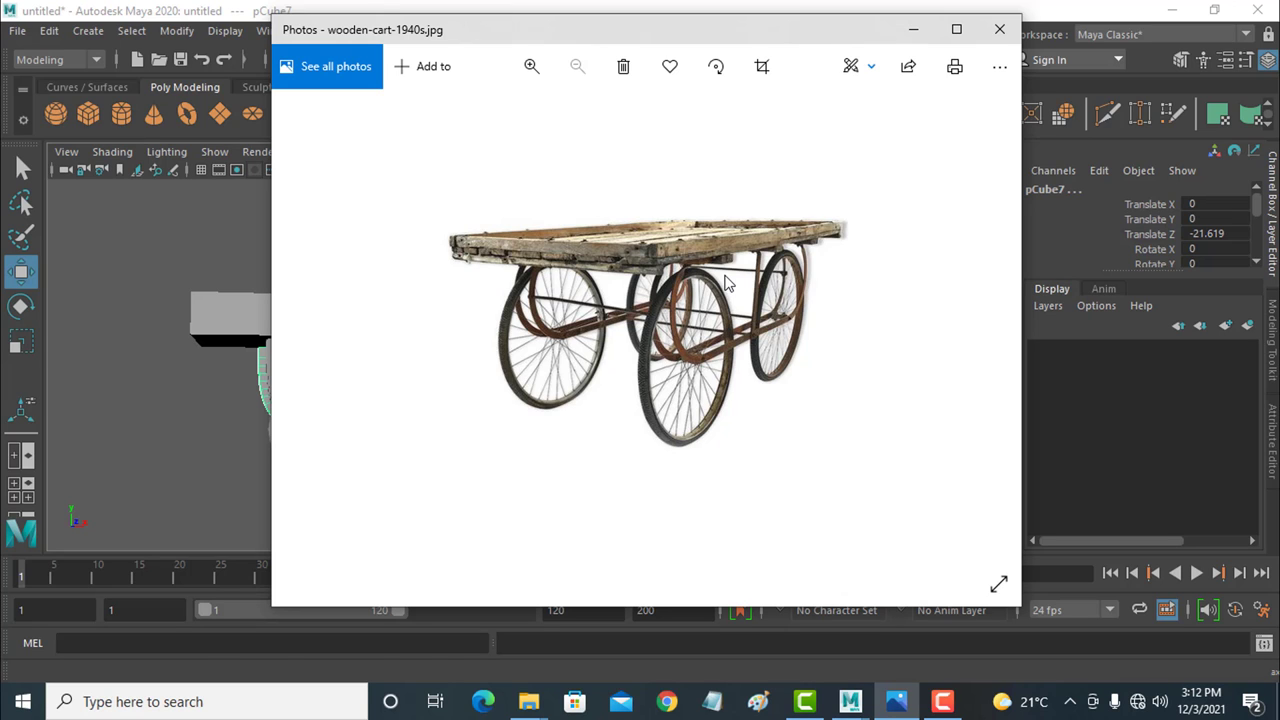
Step: Leave the wooden-cart-1940s.jpg photo and bring the Maya cart scene back in front
{"action": "left_click", "coordinate": [125, 256]}
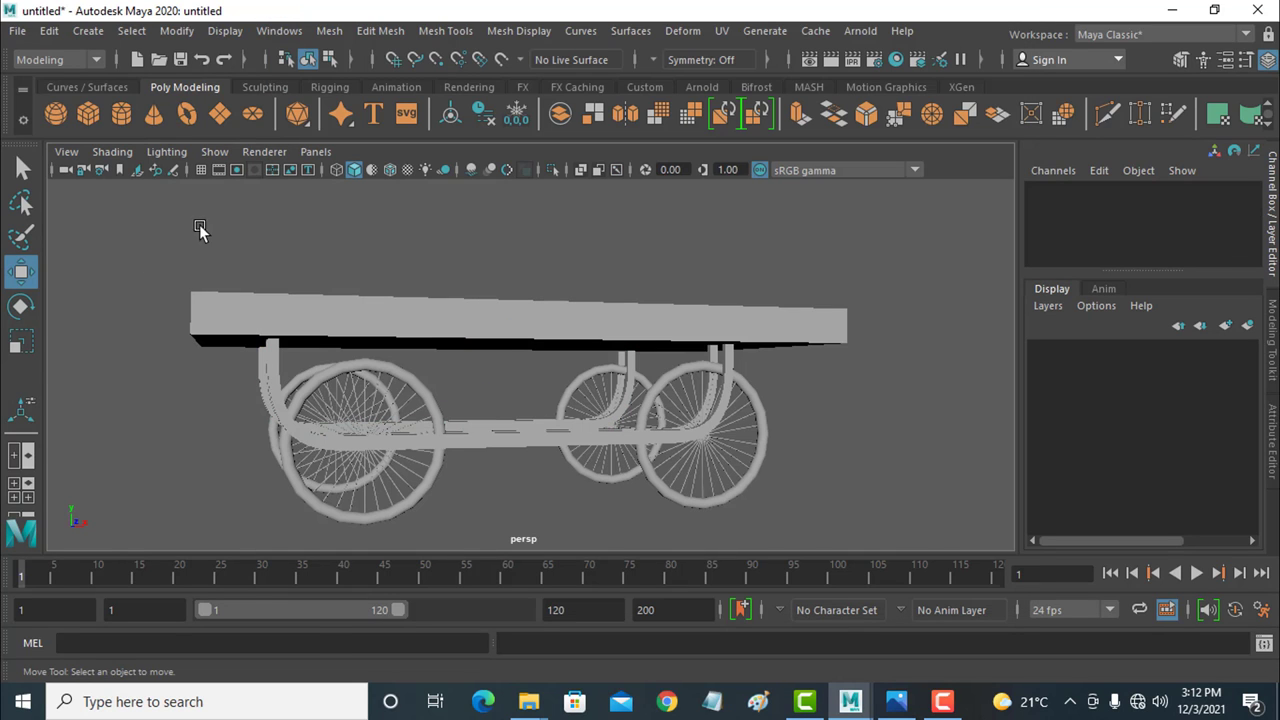
Step: Drag out polygon cylinder pCylinder20 between the wheels in the maximized front view
{"action": "left_click", "coordinate": [118, 113]}
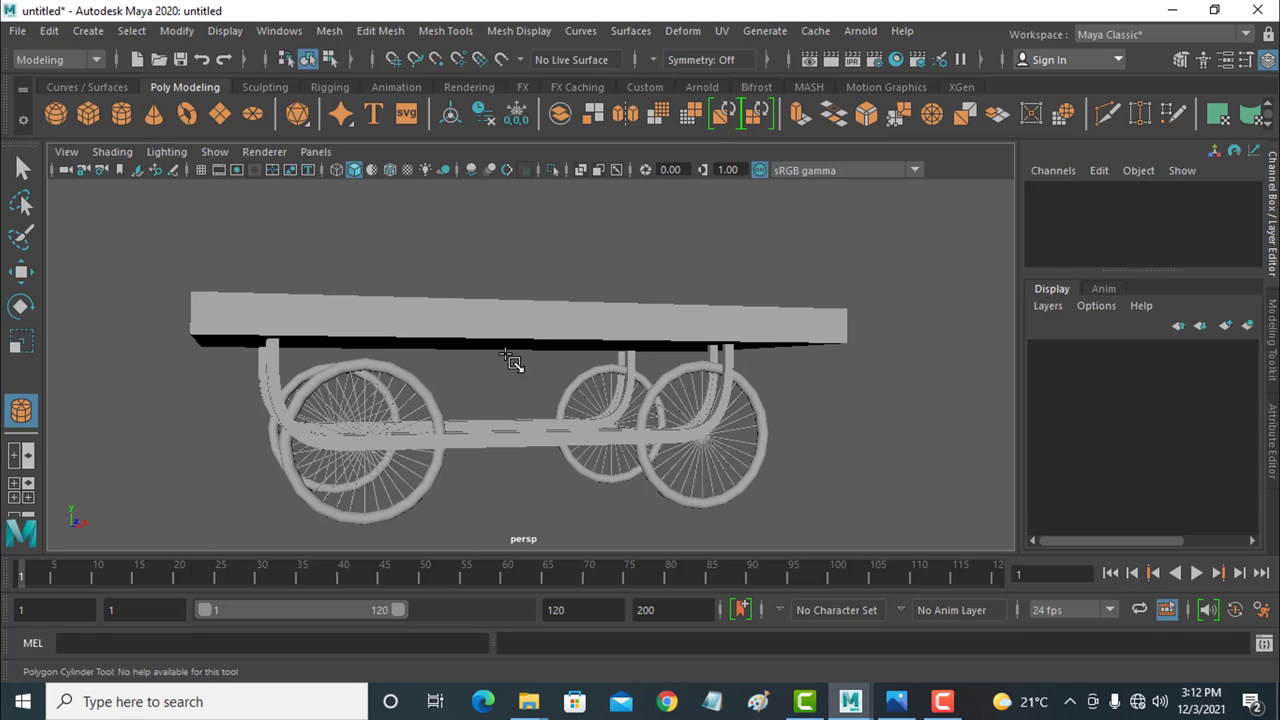
{"action": "left_click", "coordinate": [30, 266]}
{"action": "key", "text": "space"}
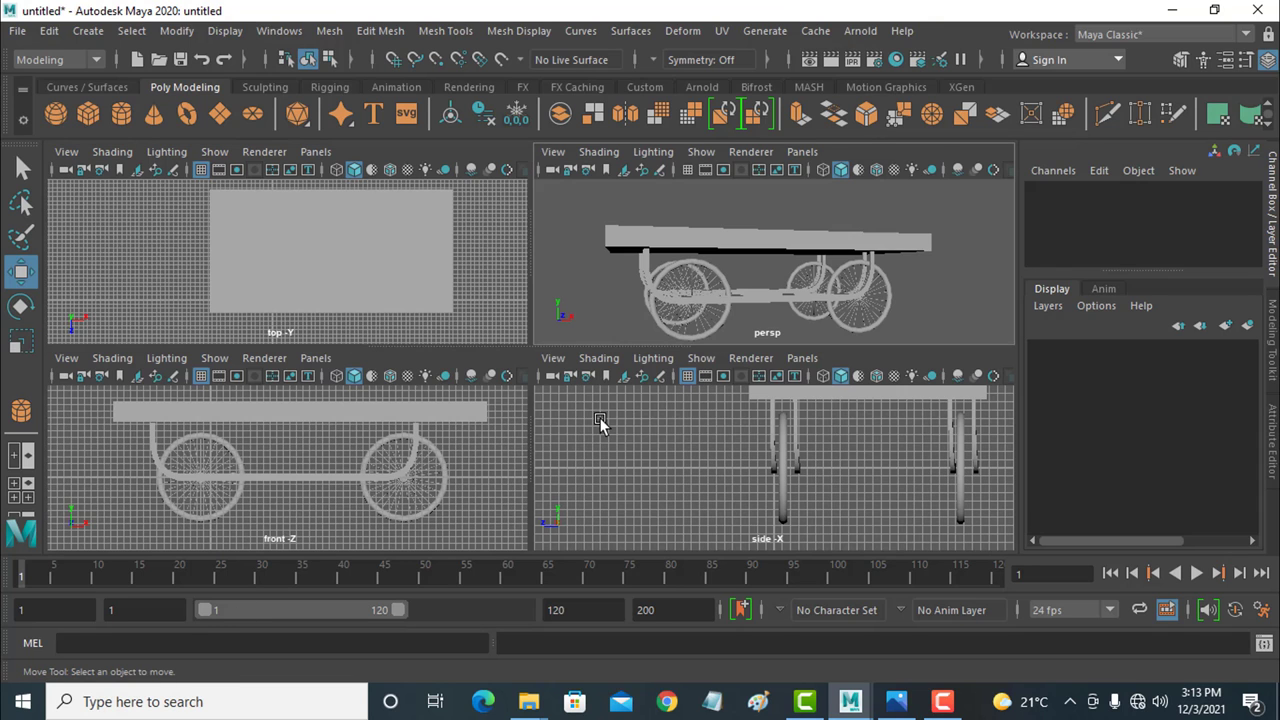
{"action": "key", "text": "space"}
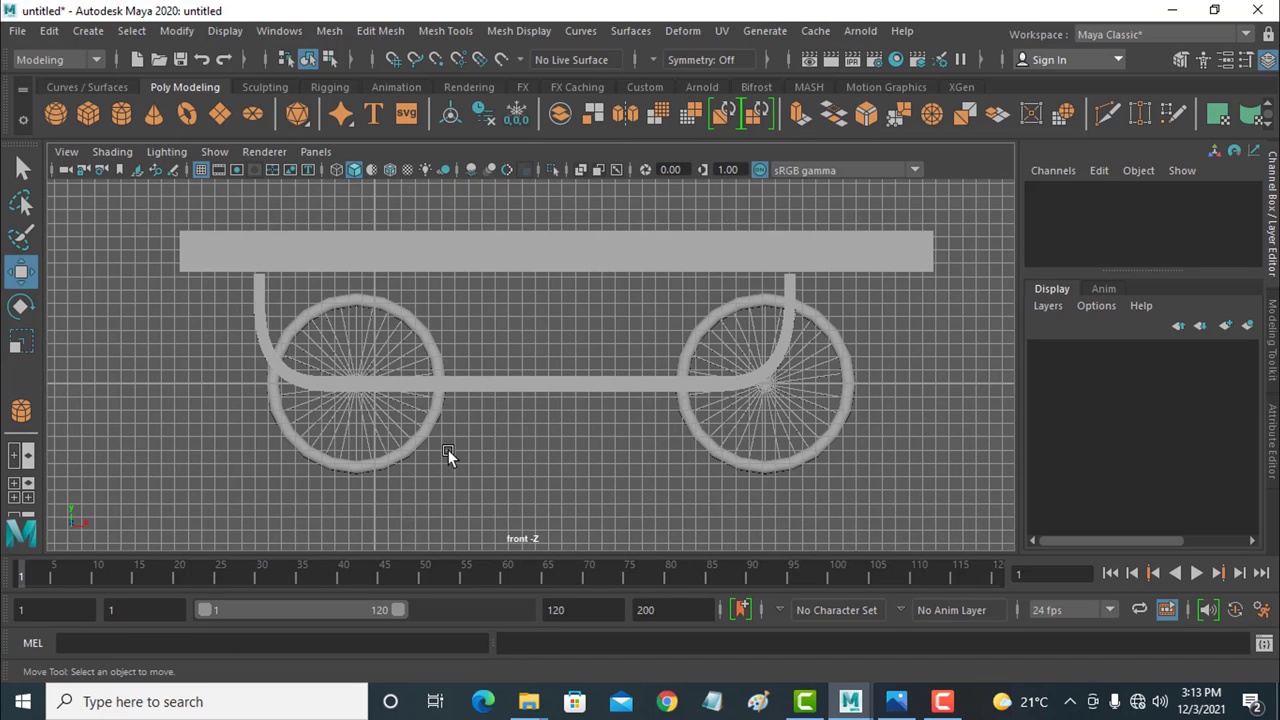
{"action": "left_click", "coordinate": [125, 118]}
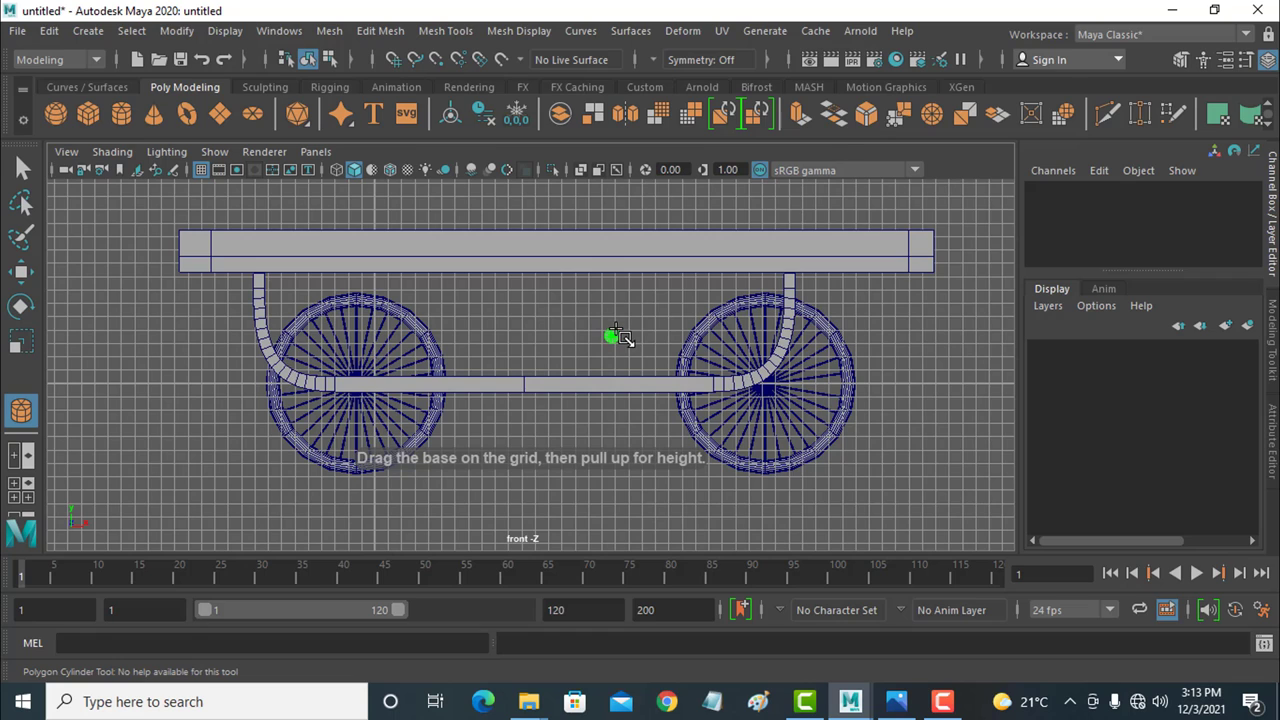
{"action": "left_click_drag", "start_coordinate": [614, 335], "coordinate": [648, 95]}
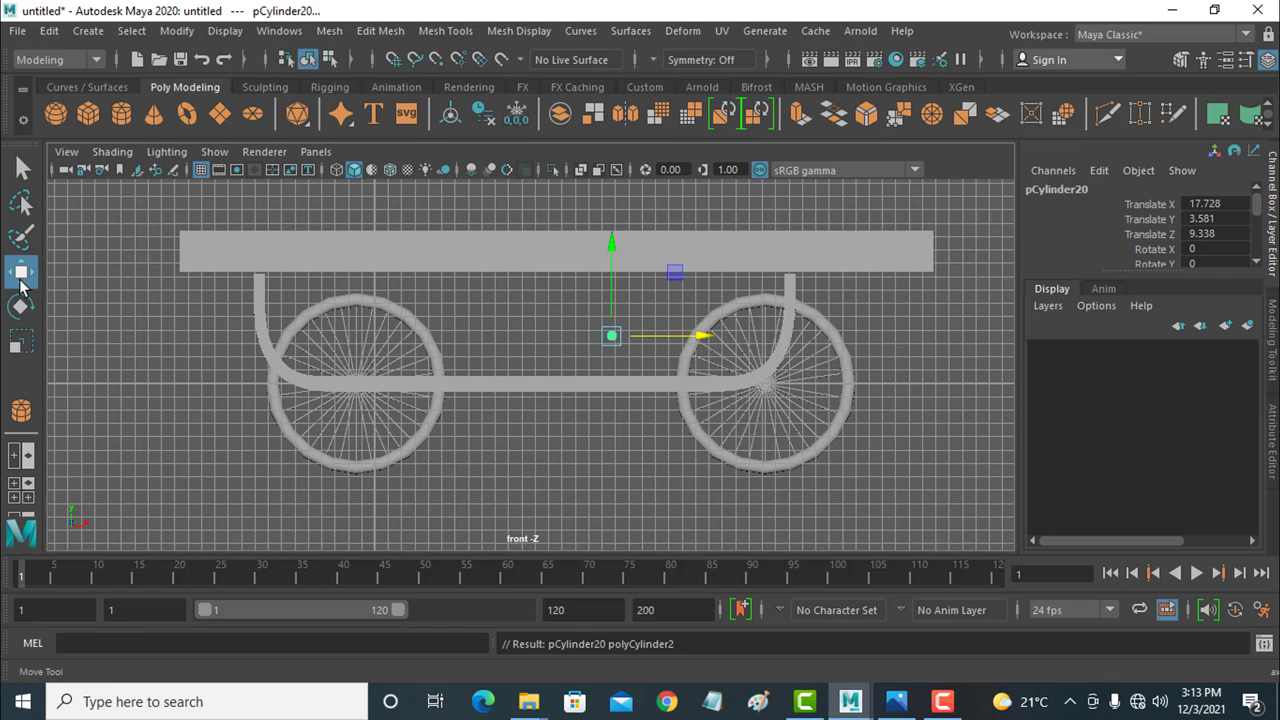
{"action": "key", "text": "space"}
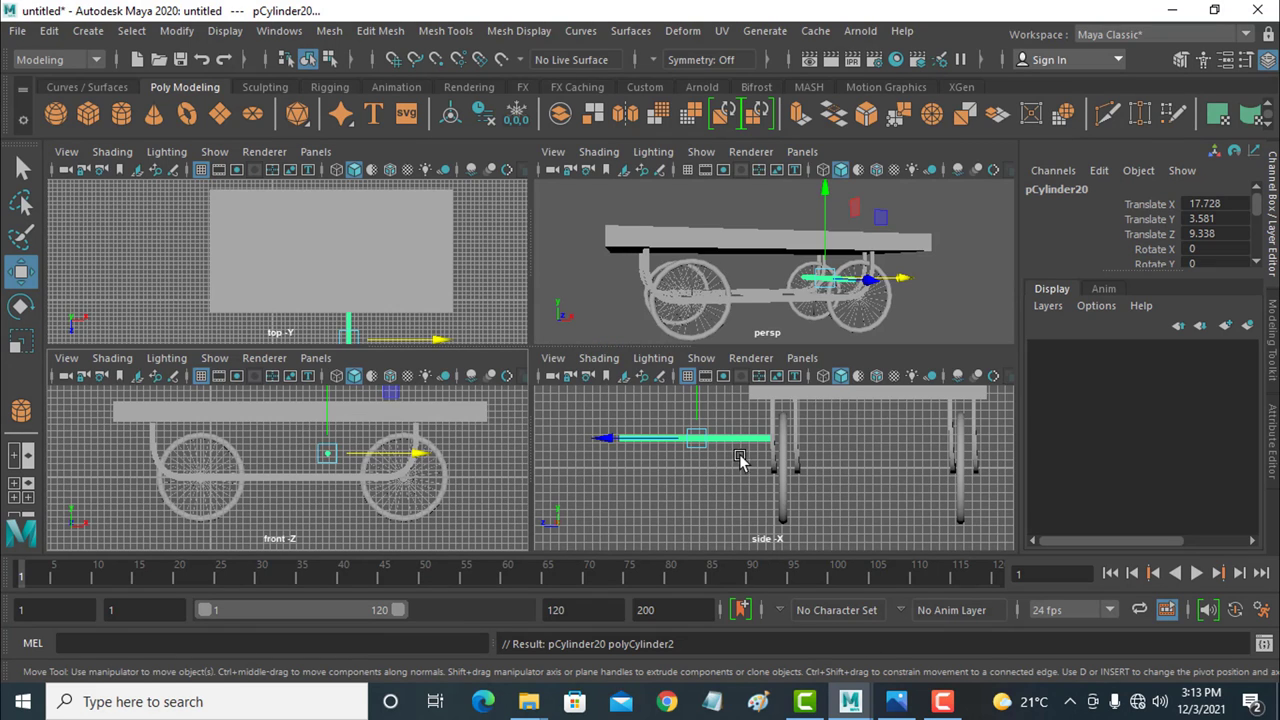
Step: Move the cylinder across the cart's width so it sits as a crossbar at the right end
{"action": "middle_click", "coordinate": [616, 462]}
{"action": "left_click_drag", "start_coordinate": [612, 443], "coordinate": [800, 440]}
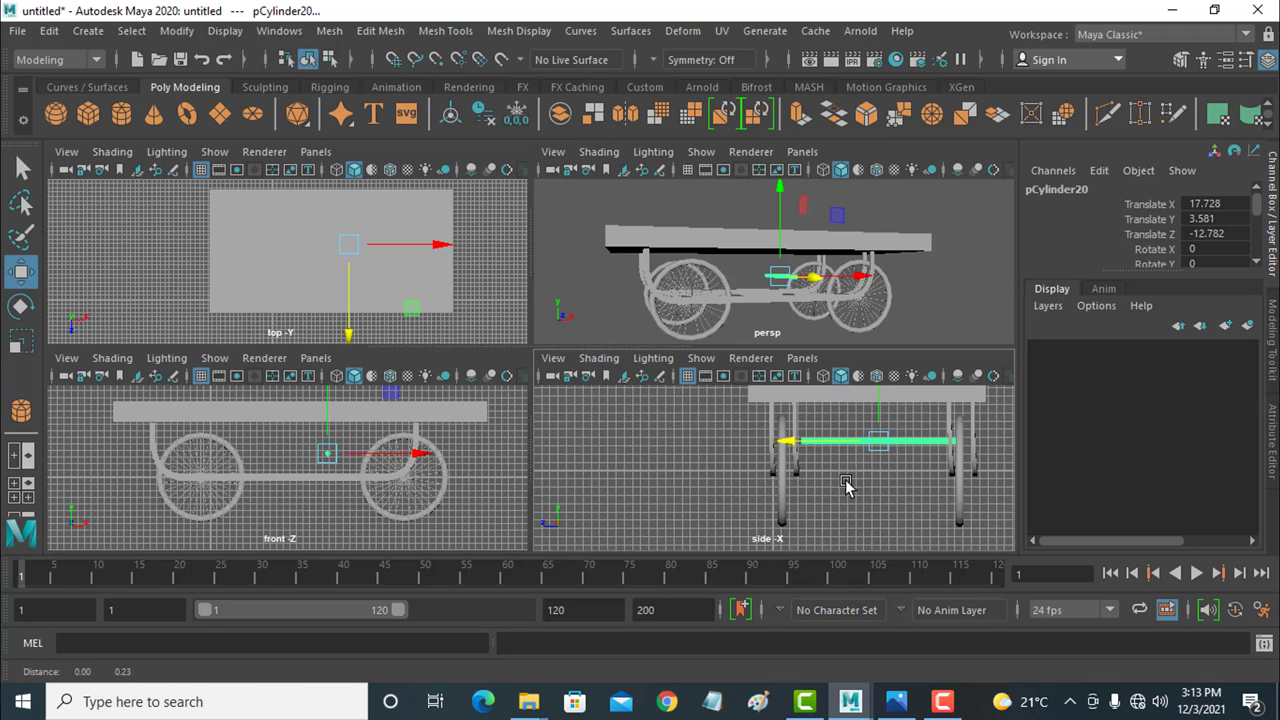
{"action": "middle_click_drag", "start_coordinate": [846, 486], "coordinate": [771, 534], "text": "alt"}
{"action": "left_click_drag", "start_coordinate": [718, 450], "coordinate": [714, 450]}
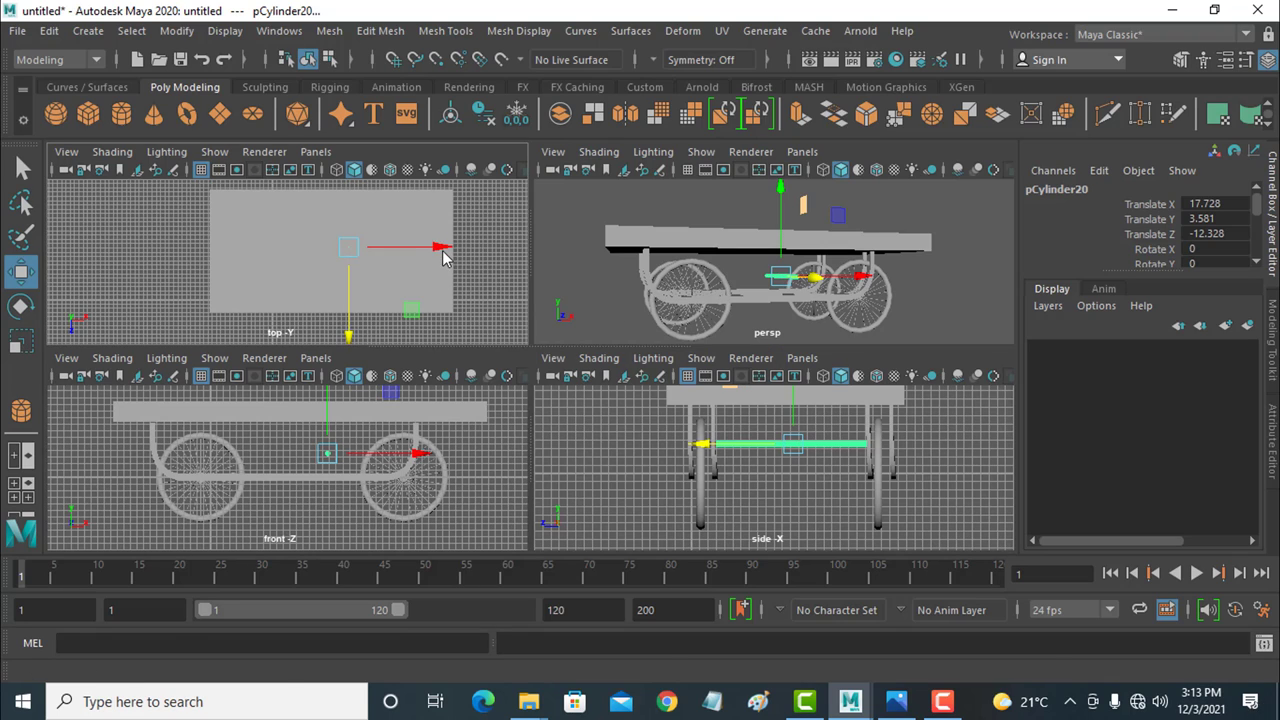
{"action": "left_click_drag", "start_coordinate": [437, 247], "coordinate": [517, 247]}
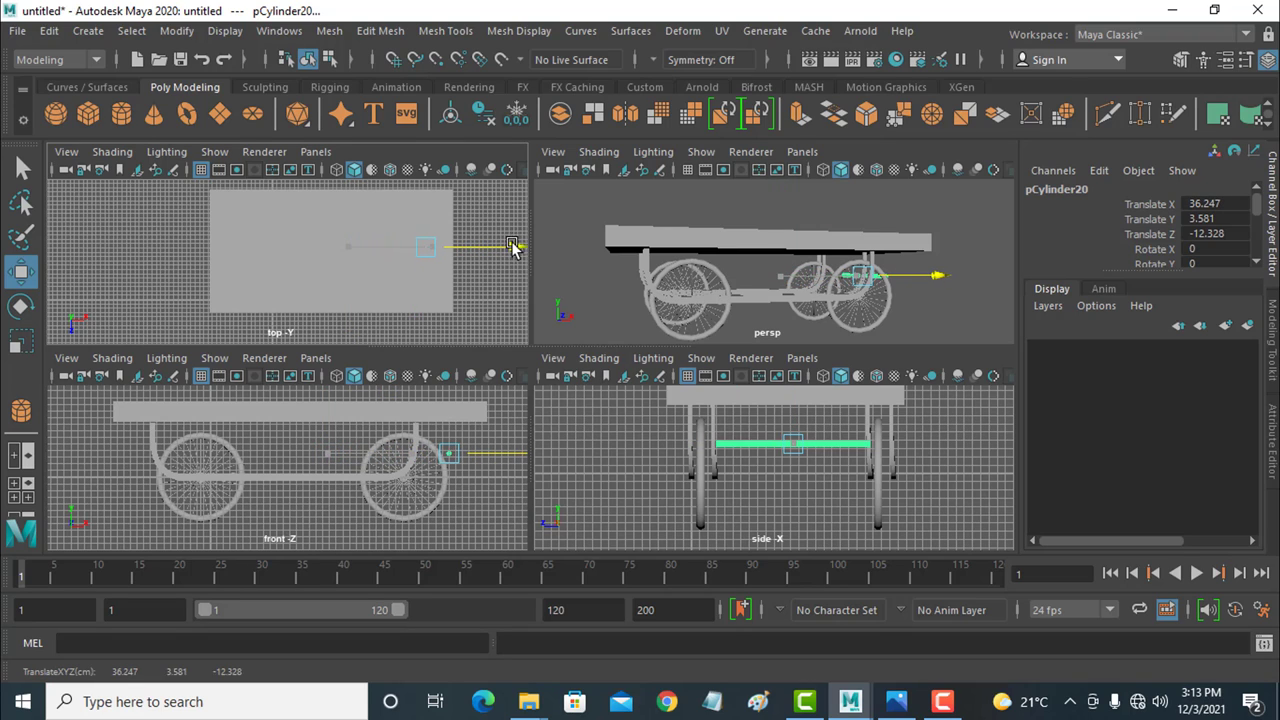
{"action": "left_click_drag", "start_coordinate": [517, 247], "coordinate": [494, 248]}
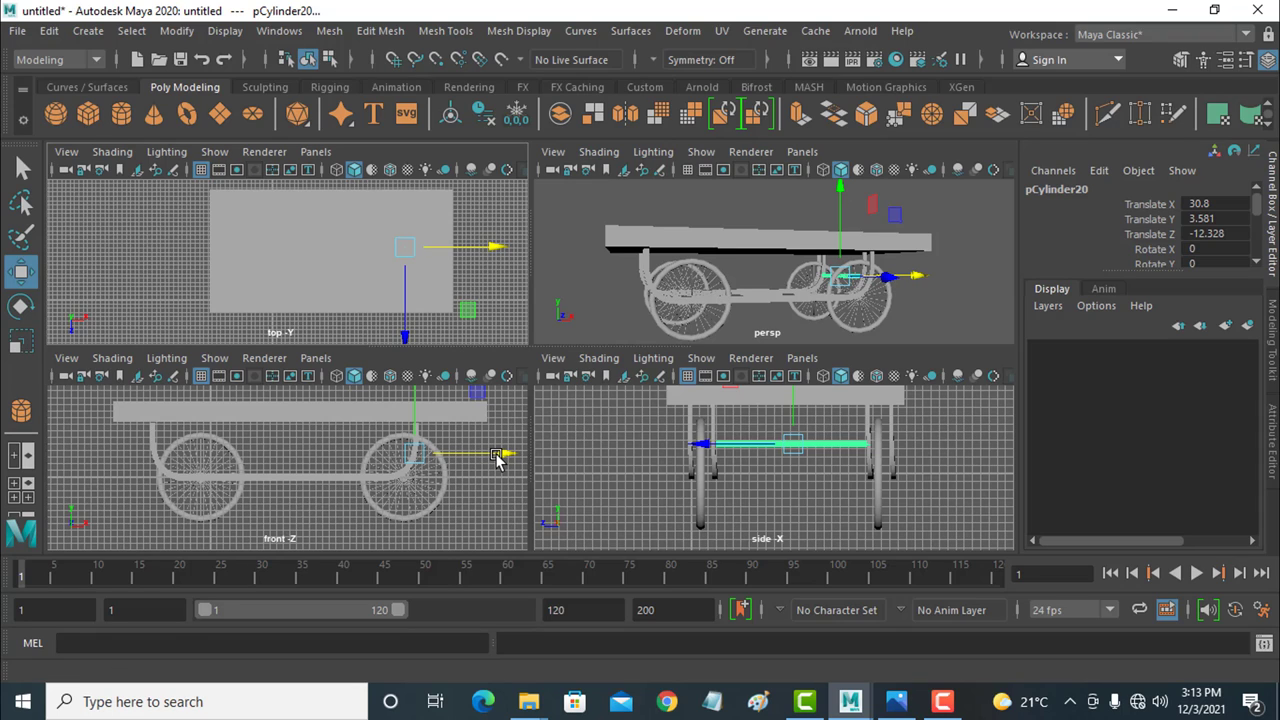
Step: Duplicate the crossbar three times, placing copies at the left end and along the lower frame rail
{"action": "key", "text": "ctrl+d"}
{"action": "left_click_drag", "start_coordinate": [505, 456], "coordinate": [247, 455]}
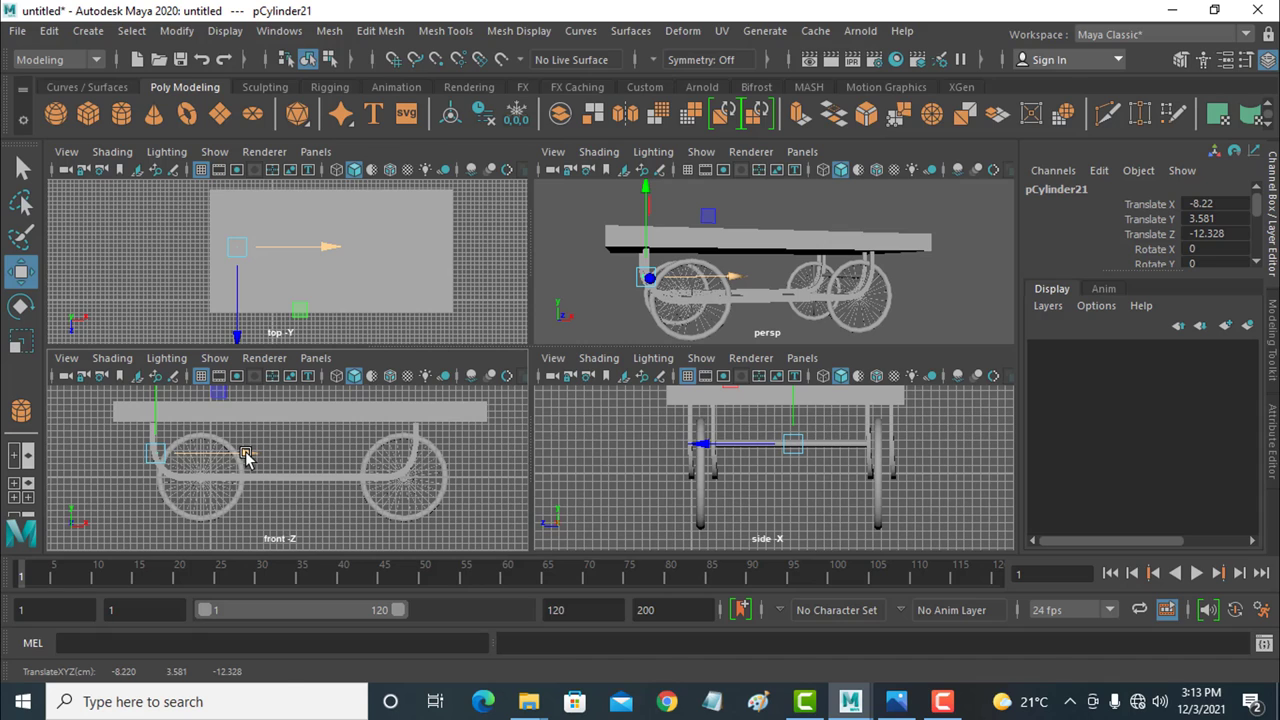
{"action": "key", "text": "ctrl+d"}
{"action": "mouse_move", "coordinate": [160, 450]}
{"action": "left_mouse_down"}
{"action": "mouse_move", "coordinate": [262, 449]}
{"action": "mouse_move", "coordinate": [258, 478]}
{"action": "left_mouse_up"}
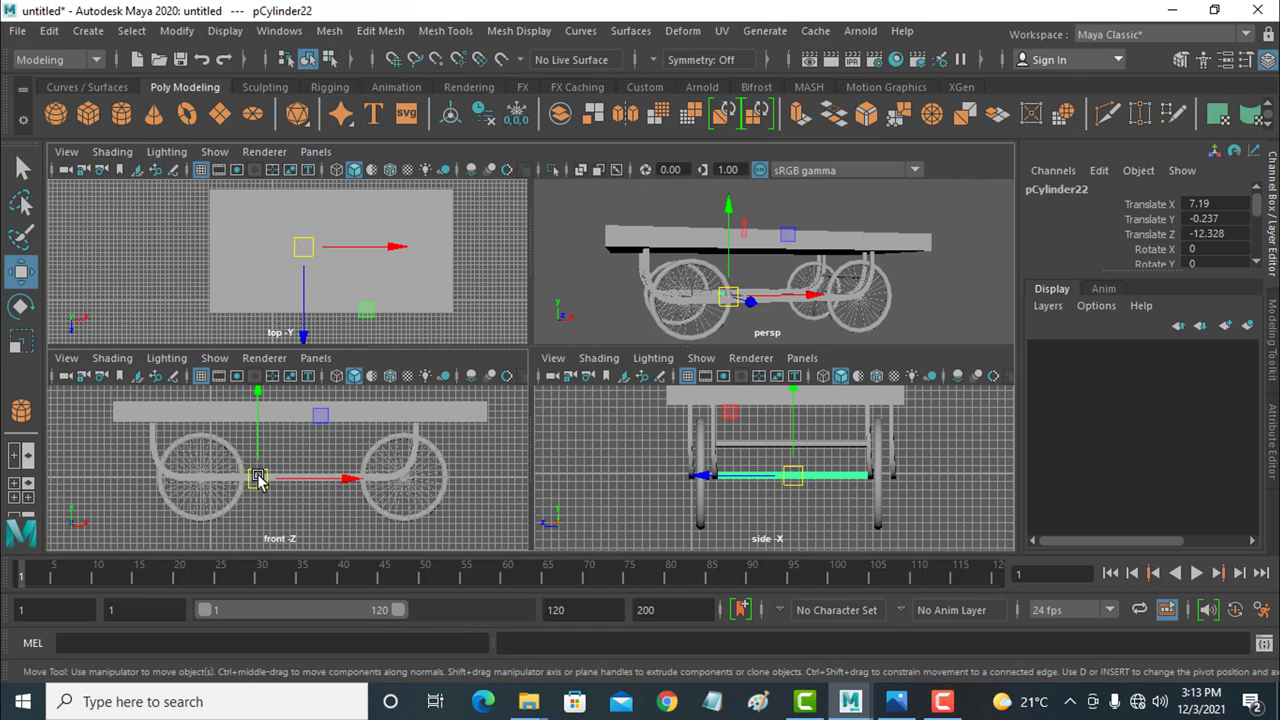
{"action": "key", "text": "space"}
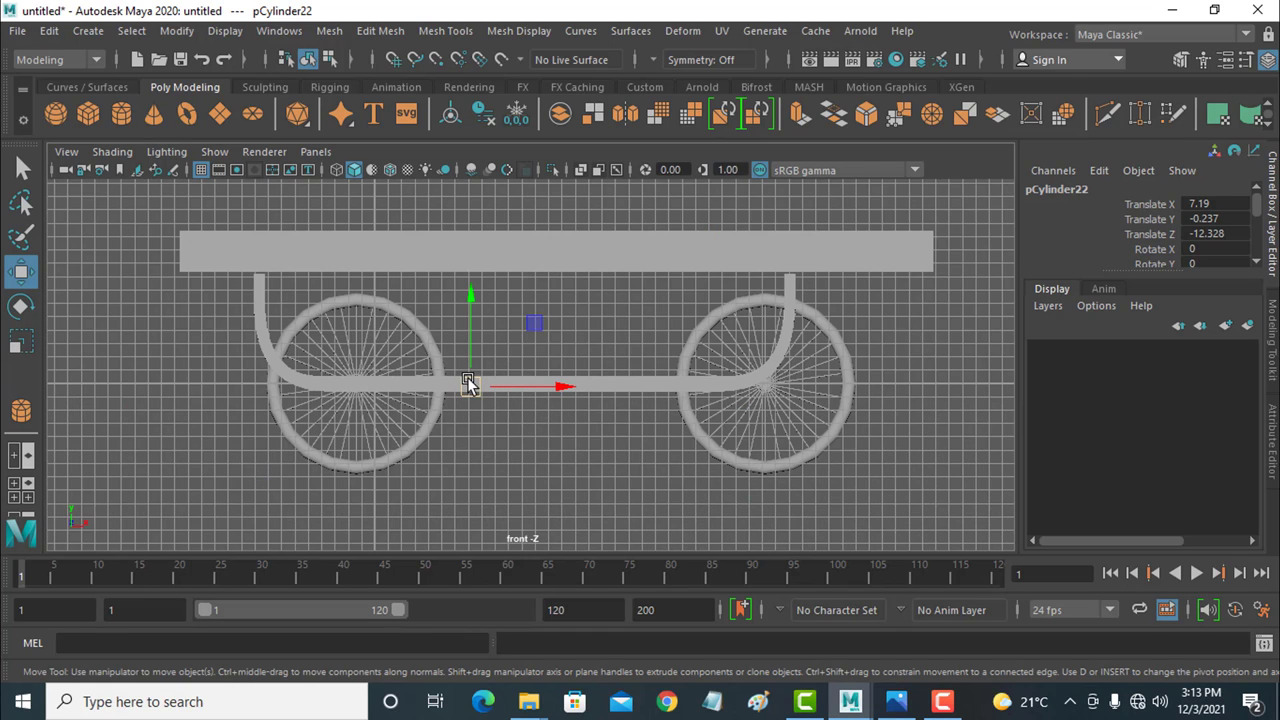
{"action": "left_click_drag", "start_coordinate": [469, 296], "coordinate": [471, 297]}
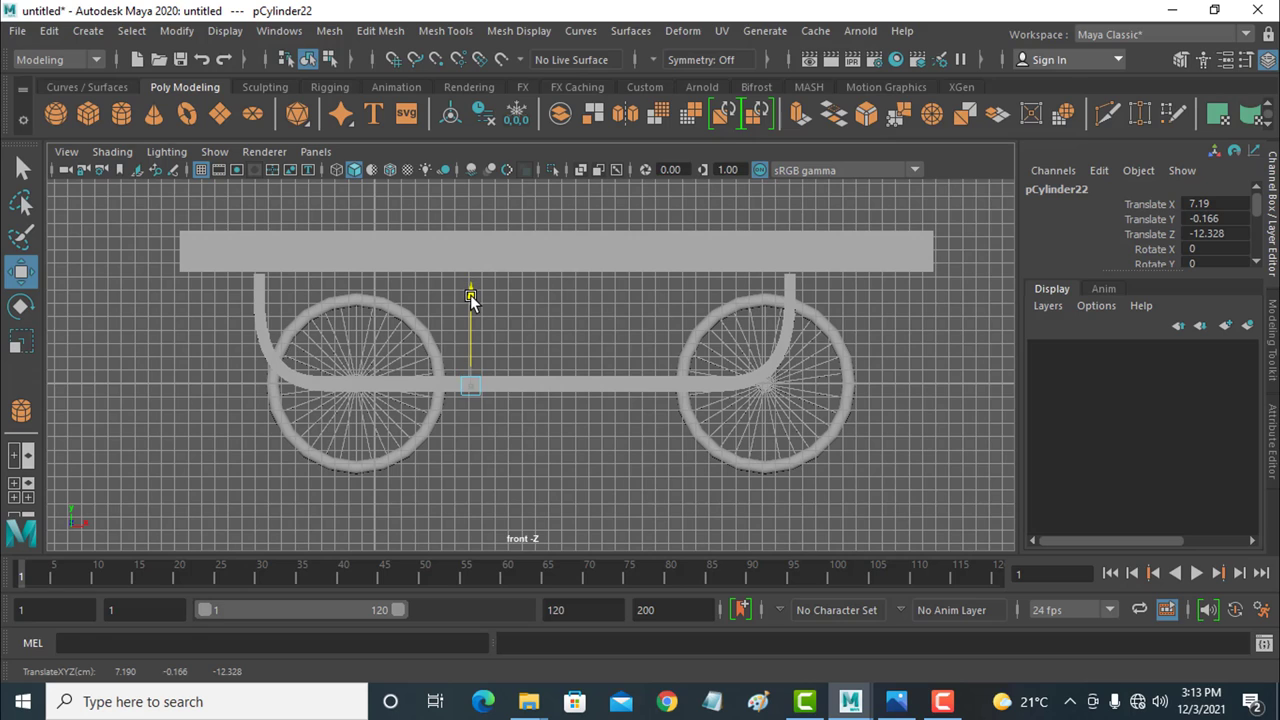
{"action": "key", "text": "ctrl+d"}
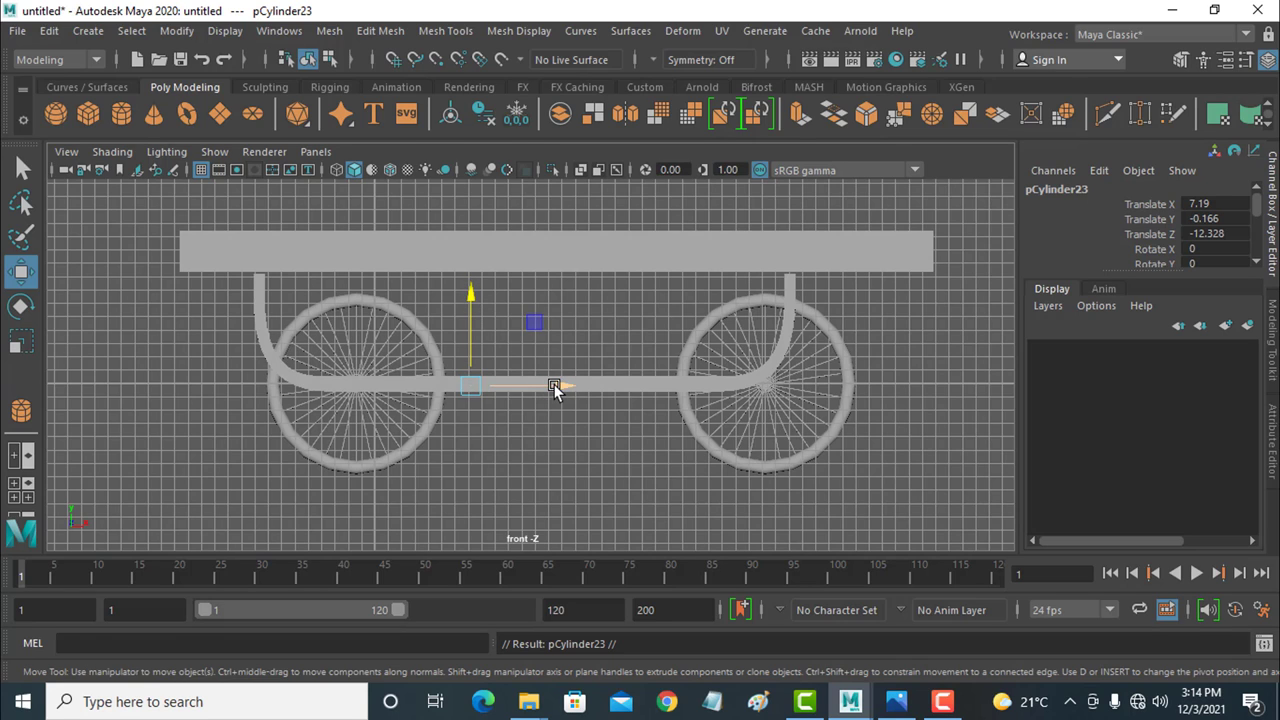
{"action": "left_click_drag", "start_coordinate": [557, 385], "coordinate": [716, 392]}
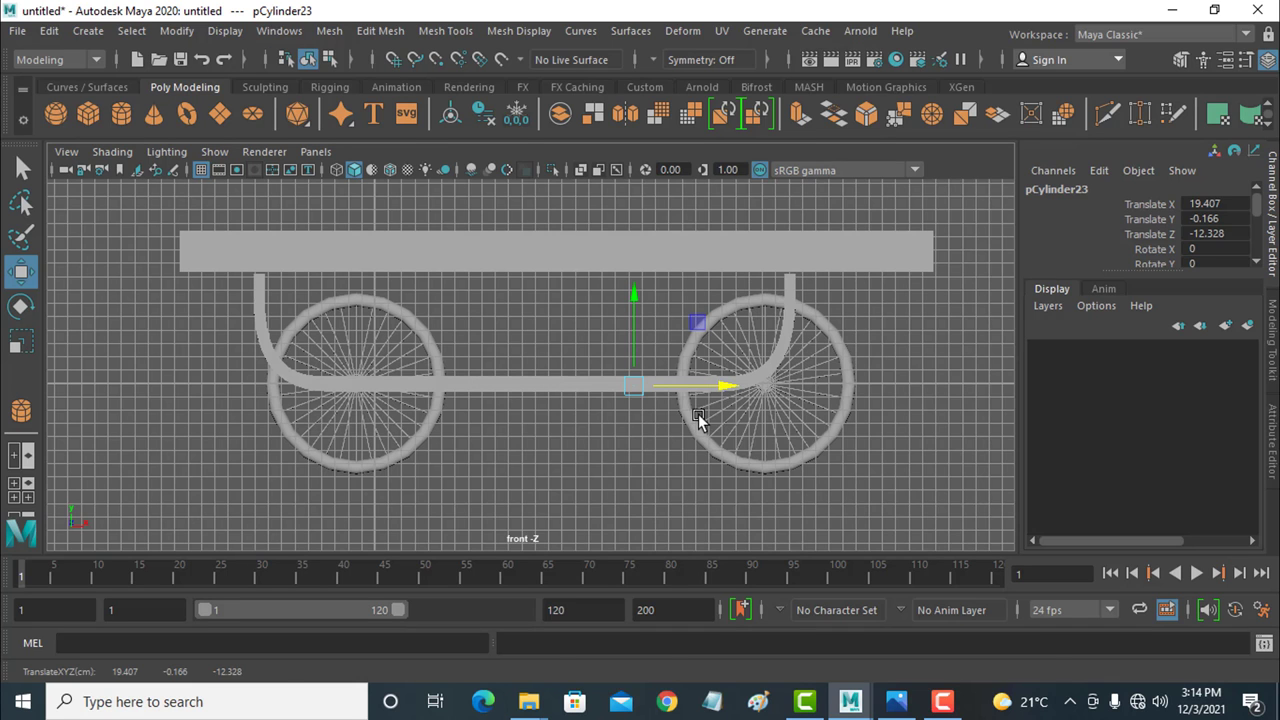
{"action": "key", "text": "space"}
{"action": "key", "text": "space"}
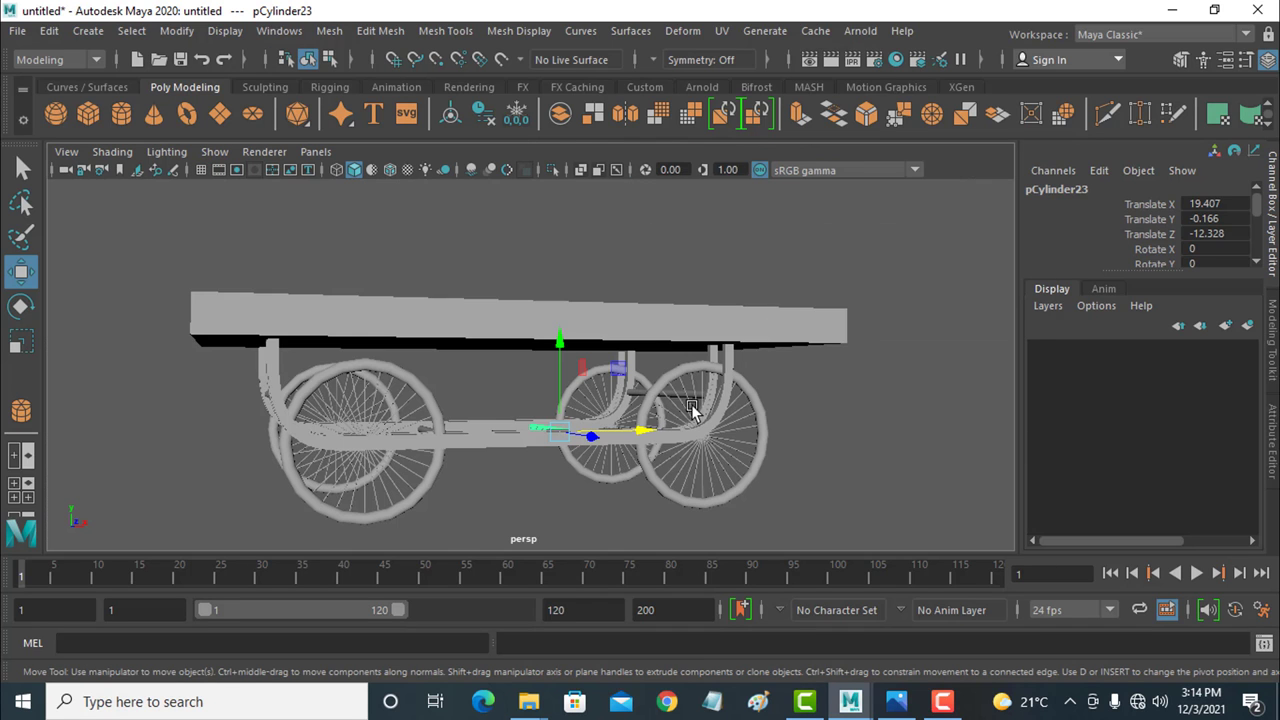
{"action": "mouse_move", "coordinate": [650, 453]}
{"action": "left_mouse_down", "text": "alt"}
{"action": "mouse_move", "coordinate": [657, 486]}
{"action": "mouse_move", "coordinate": [766, 469]}
{"action": "mouse_move", "coordinate": [771, 457]}
{"action": "mouse_move", "coordinate": [671, 466]}
{"action": "mouse_move", "coordinate": [594, 499]}
{"action": "mouse_move", "coordinate": [517, 497]}
{"action": "mouse_move", "coordinate": [429, 424]}
{"action": "mouse_move", "coordinate": [643, 443]}
{"action": "mouse_move", "coordinate": [651, 466]}
{"action": "mouse_move", "coordinate": [596, 487]}
{"action": "mouse_move", "coordinate": [565, 479]}
{"action": "left_mouse_up", "text": "alt"}
{"action": "left_click", "coordinate": [683, 478]}
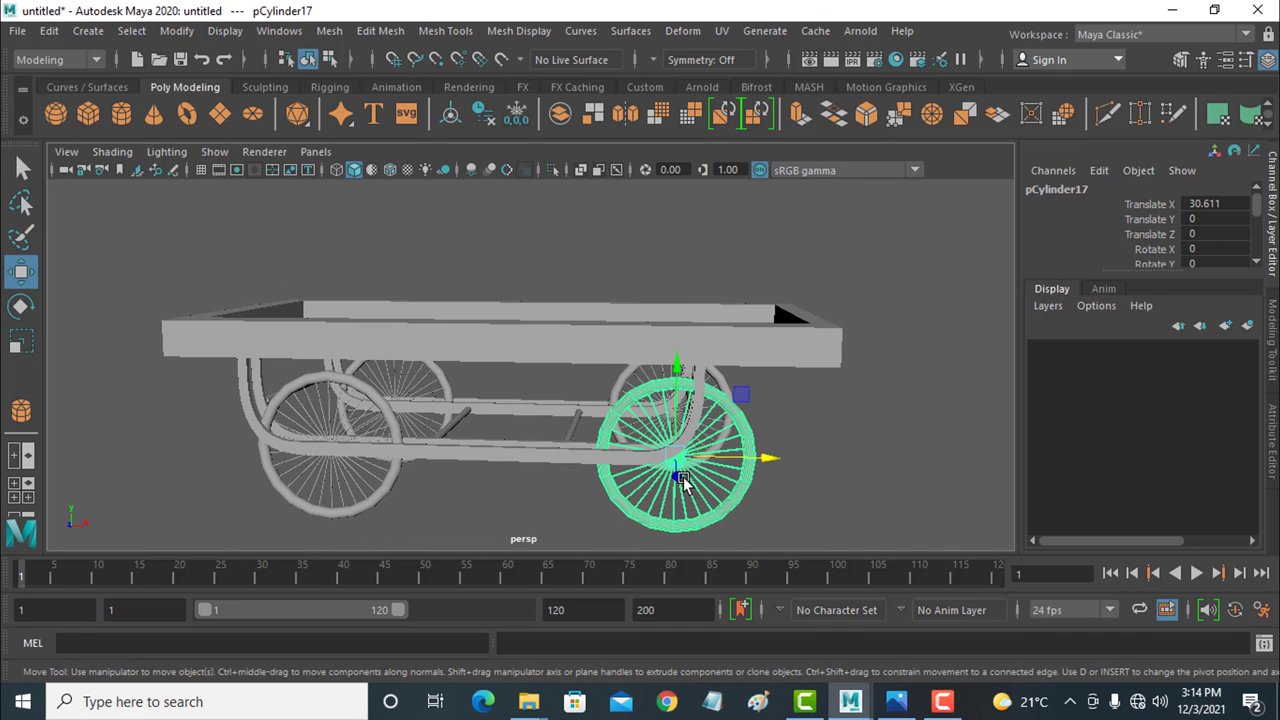
{"action": "left_click", "coordinate": [21, 306]}
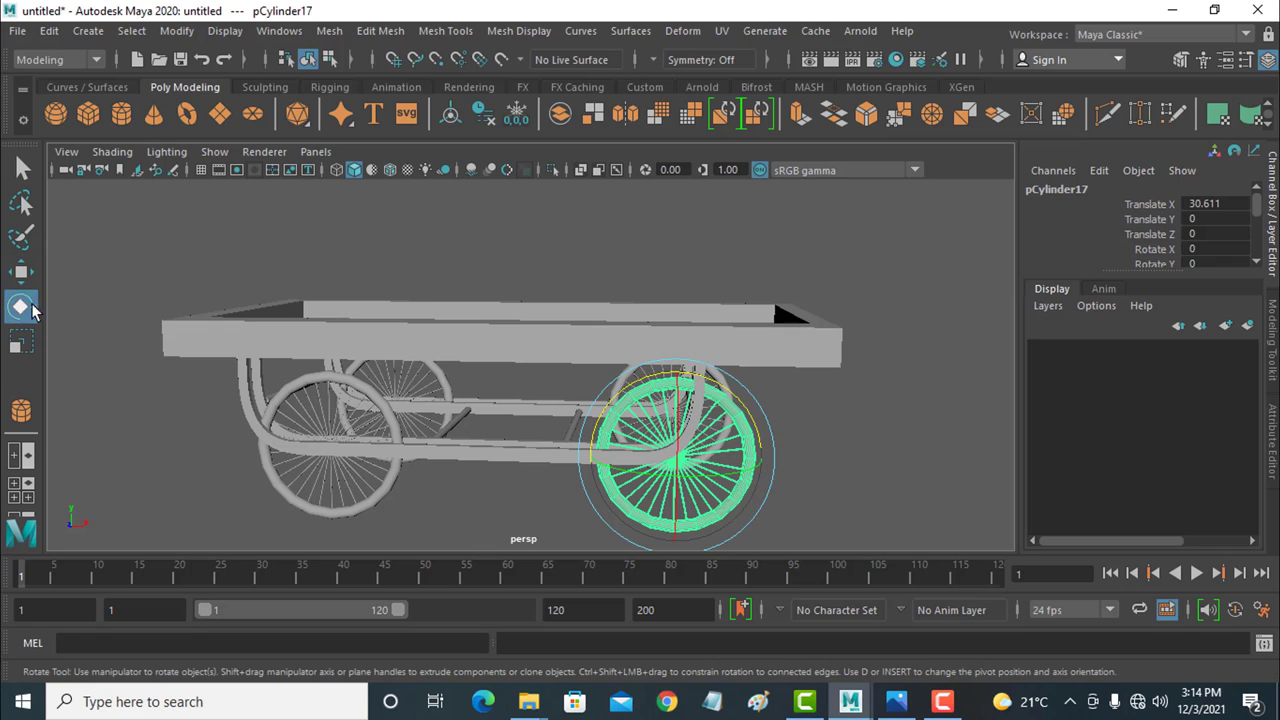
{"action": "left_click_drag", "start_coordinate": [749, 412], "coordinate": [520, 215]}
{"action": "key", "text": "ctrl+z"}
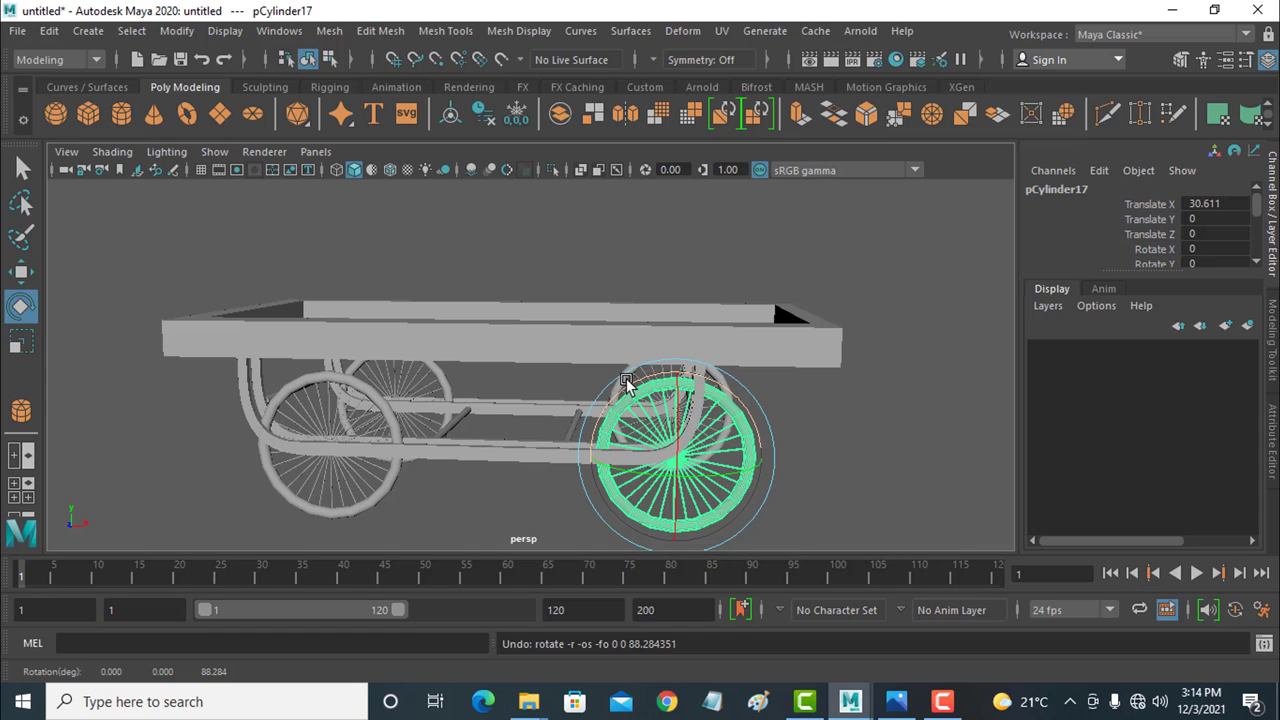
{"action": "key", "text": "w"}
{"action": "left_click", "coordinate": [573, 277]}
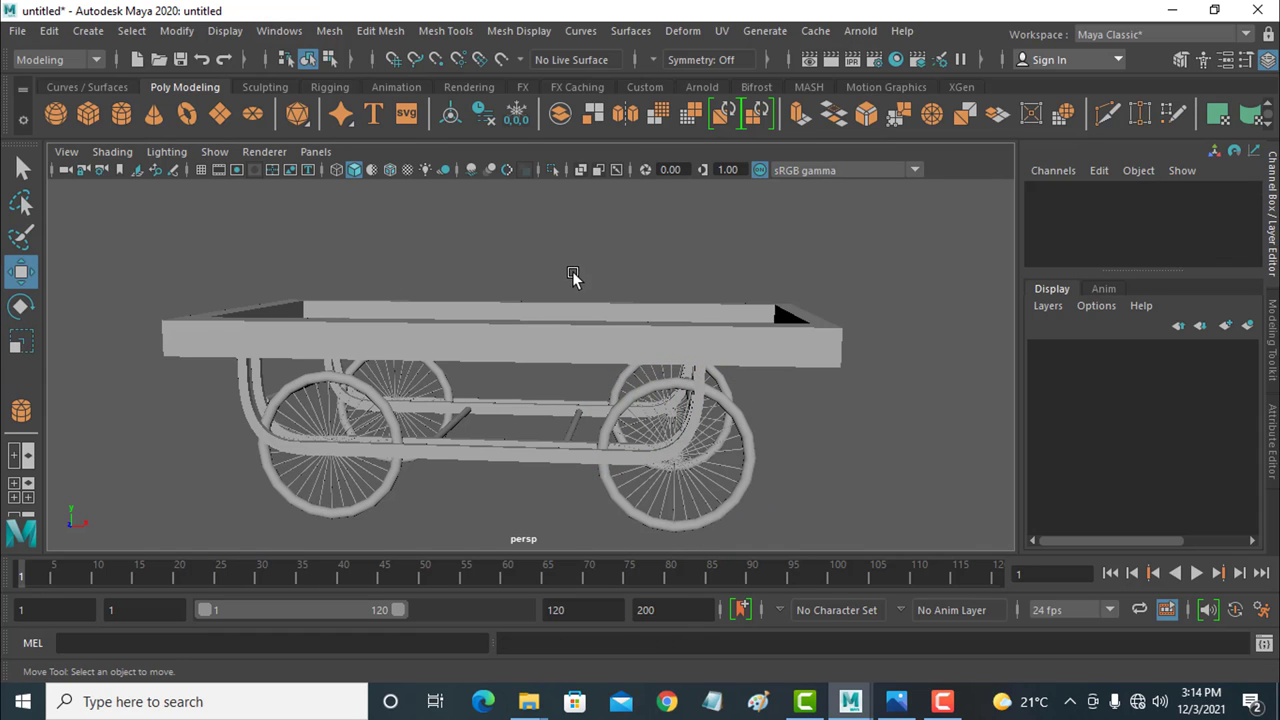
{"action": "mouse_move", "coordinate": [842, 447]}
{"action": "left_mouse_down", "text": "alt"}
{"action": "mouse_move", "coordinate": [685, 460]}
{"action": "mouse_move", "coordinate": [788, 405]}
{"action": "left_mouse_up", "text": "alt"}
{"action": "left_click", "coordinate": [898, 702]}
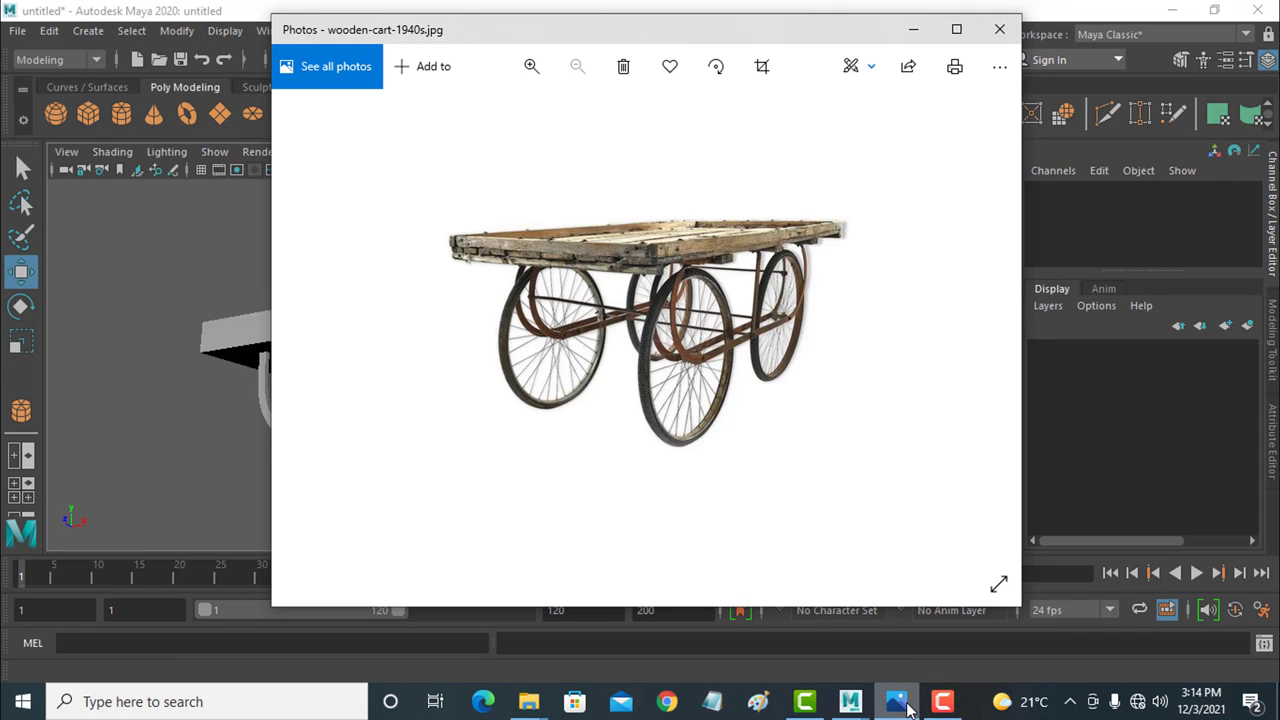
{"action": "left_click", "coordinate": [898, 702]}
{"action": "mouse_move", "coordinate": [640, 363]}
{"action": "left_mouse_down", "text": "alt"}
{"action": "mouse_move", "coordinate": [700, 475]}
{"action": "mouse_move", "coordinate": [798, 414]}
{"action": "mouse_move", "coordinate": [735, 414]}
{"action": "mouse_move", "coordinate": [700, 363]}
{"action": "left_mouse_up", "text": "alt"}
Step: Assign a new Phong E material to the cart bed
{"action": "left_click", "coordinate": [668, 283]}
{"action": "right_click", "coordinate": [668, 283]}
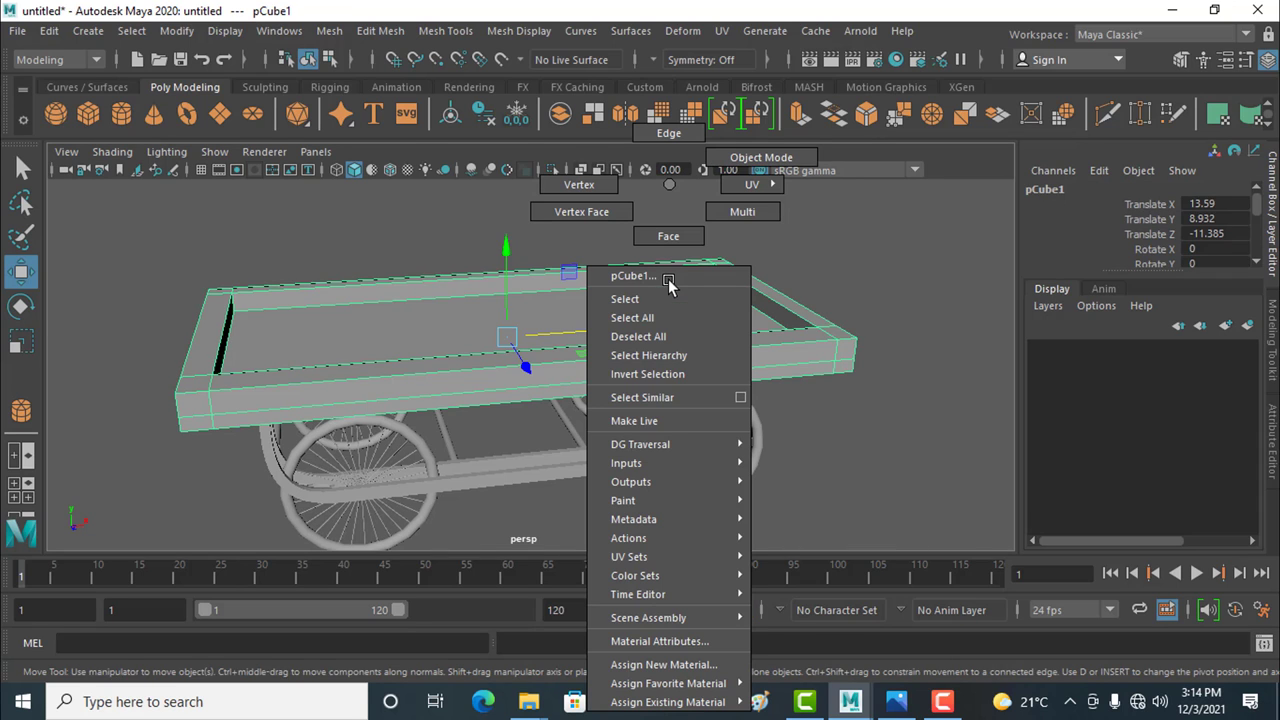
{"action": "left_click", "coordinate": [661, 665]}
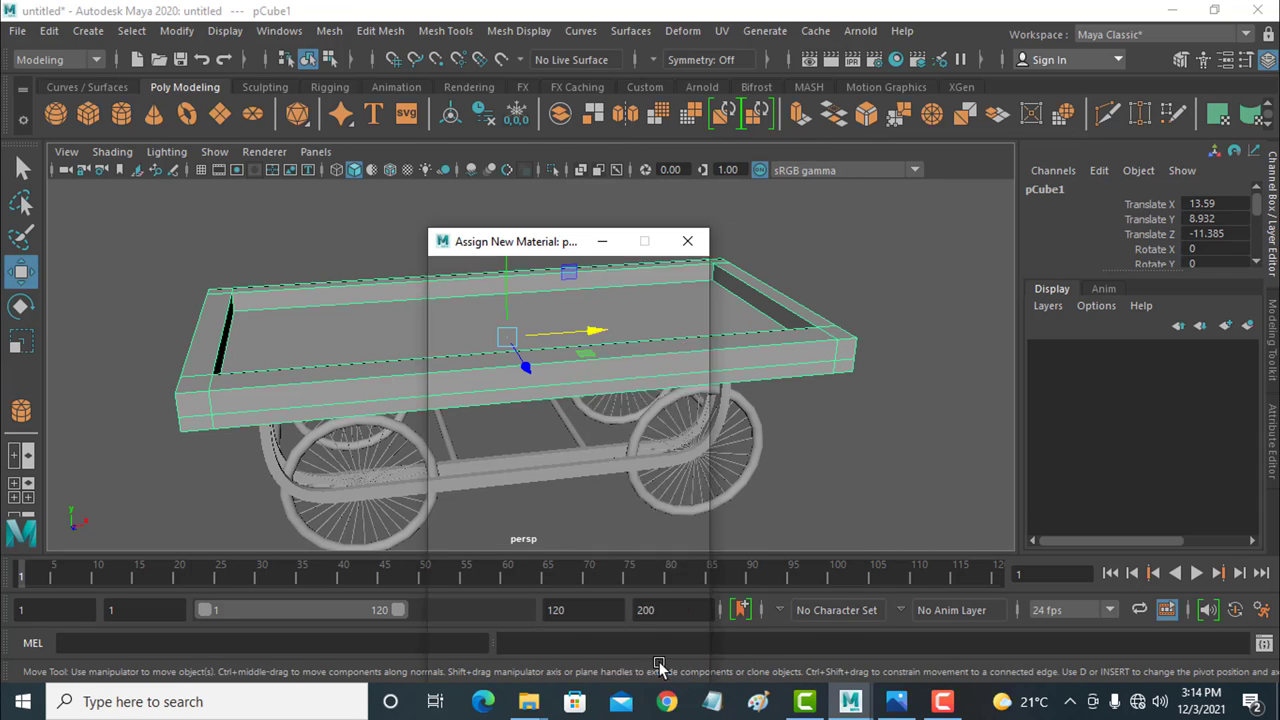
{"action": "left_click", "coordinate": [583, 438]}
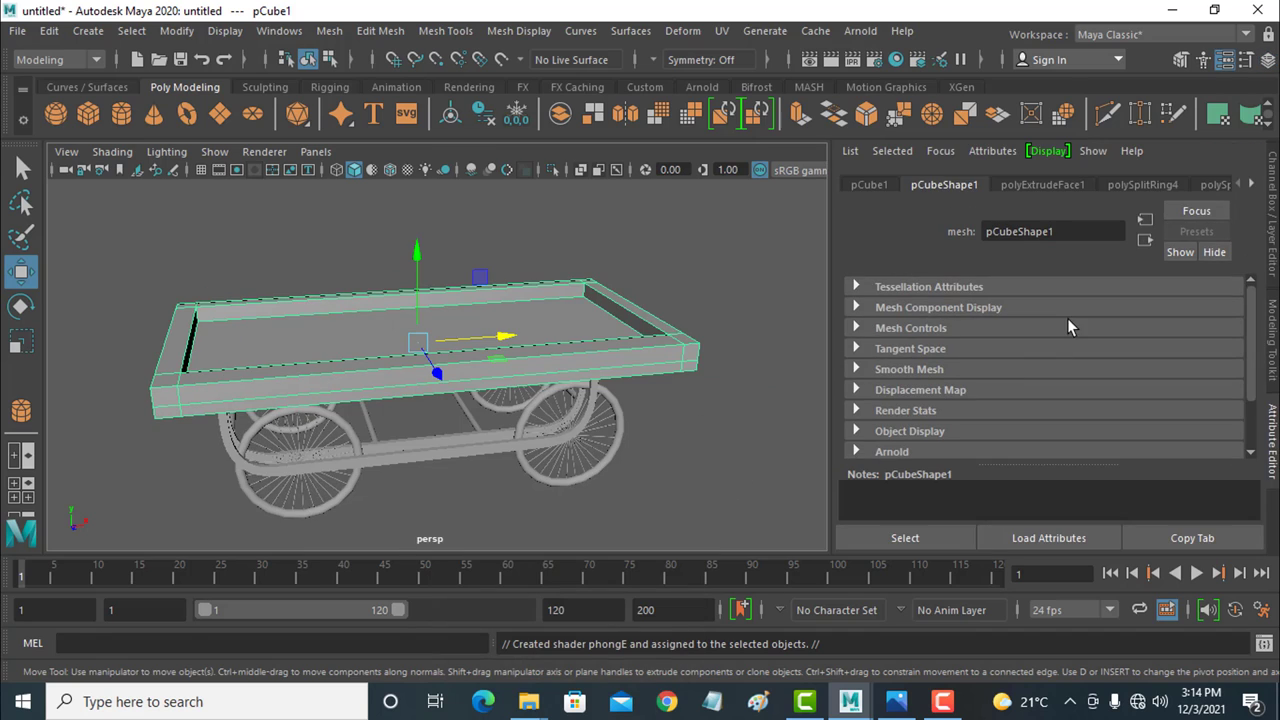
Step: Inspect the bed's history nodes, from polySplitRing4 down to the original polyCube1
{"action": "left_click", "coordinate": [867, 184]}
{"action": "left_click", "coordinate": [963, 188]}
{"action": "left_click", "coordinate": [1057, 187]}
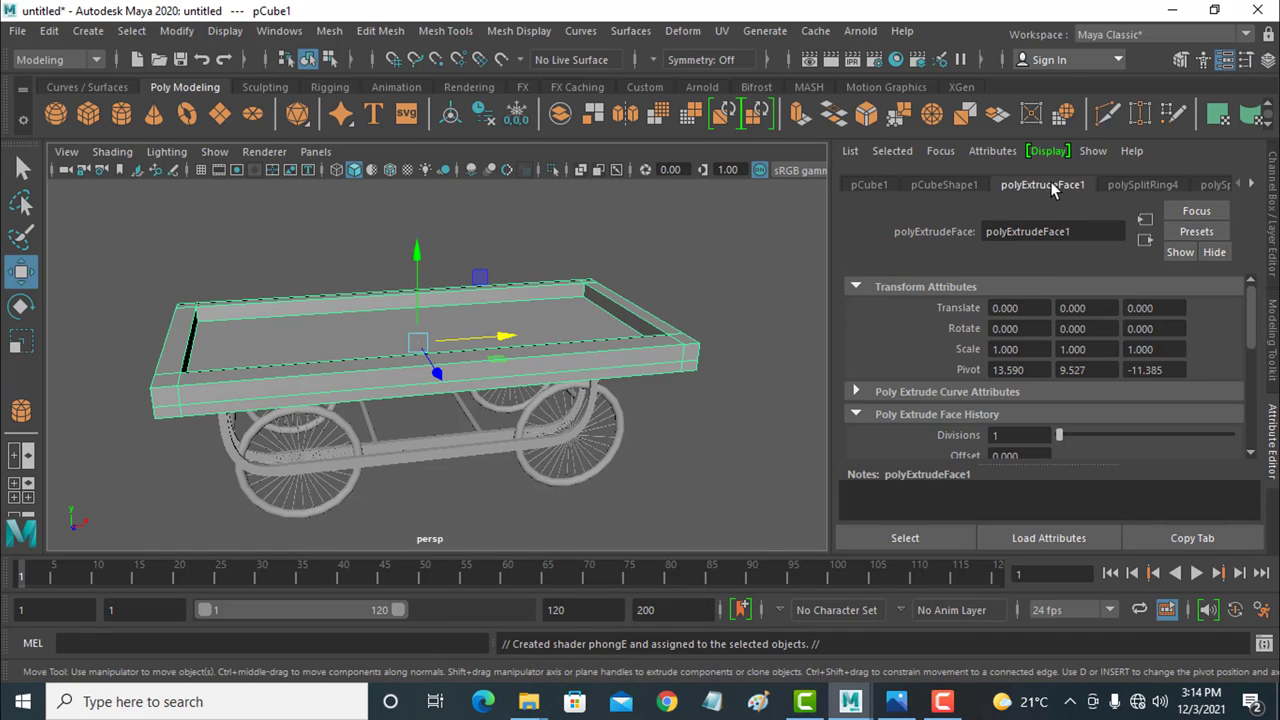
{"action": "left_click", "coordinate": [1130, 190]}
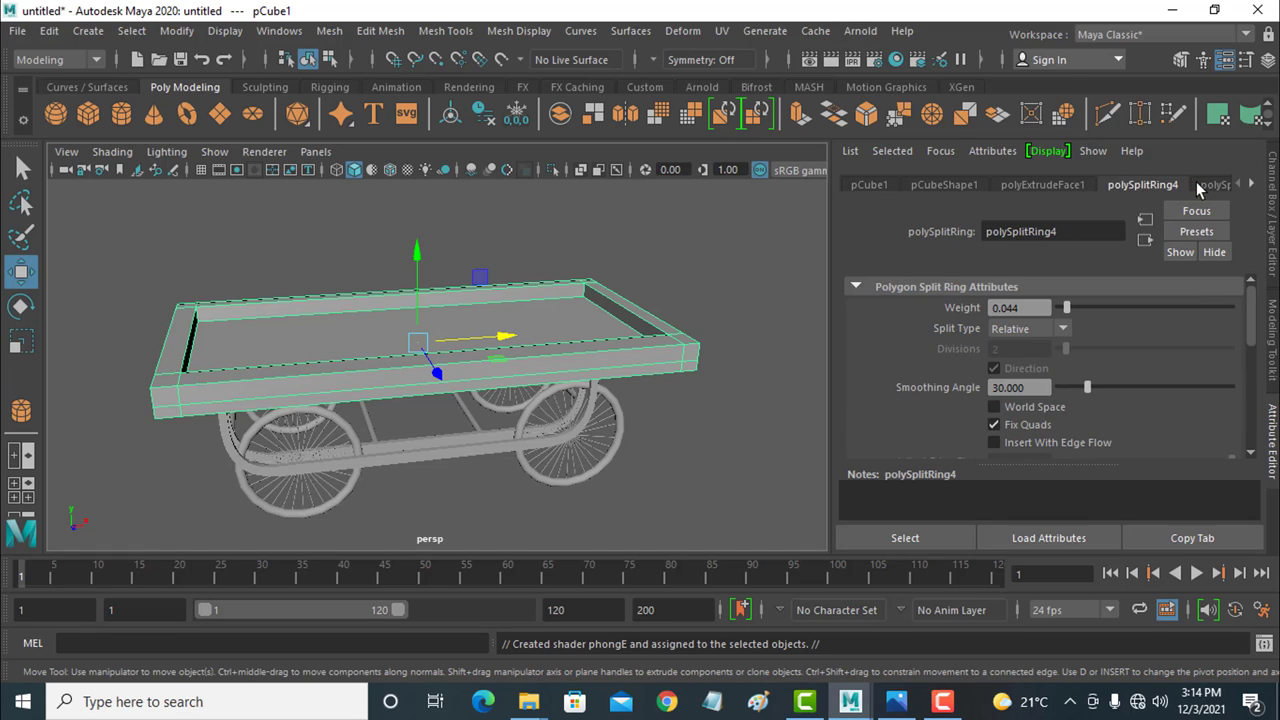
{"action": "left_click", "coordinate": [1205, 188]}
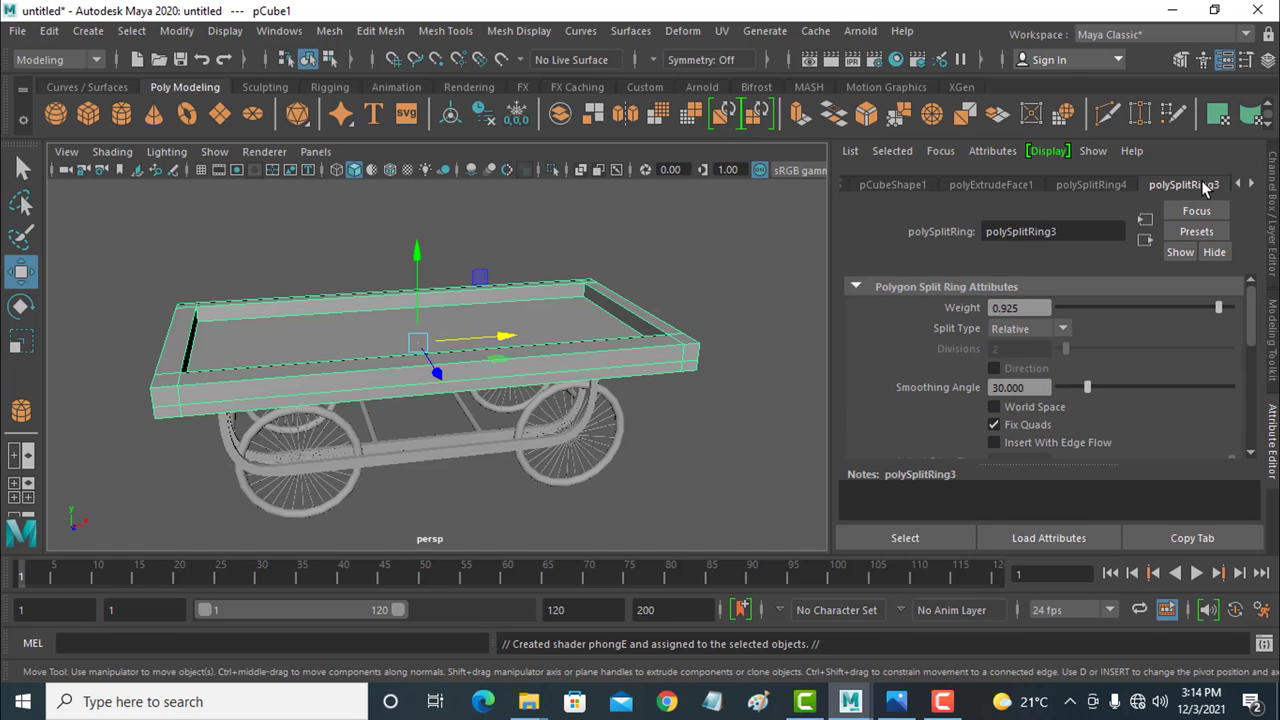
{"action": "left_click", "coordinate": [1251, 184]}
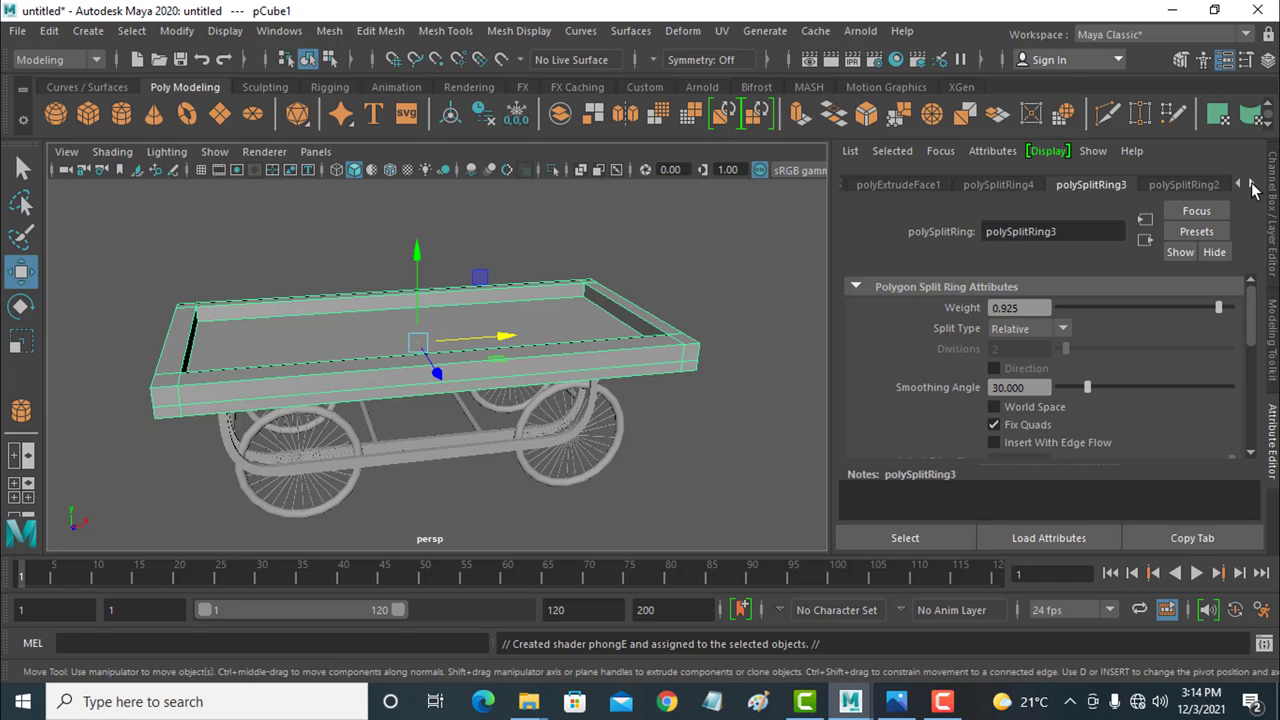
{"action": "left_click", "coordinate": [1190, 188]}
{"action": "left_click", "coordinate": [1251, 184]}
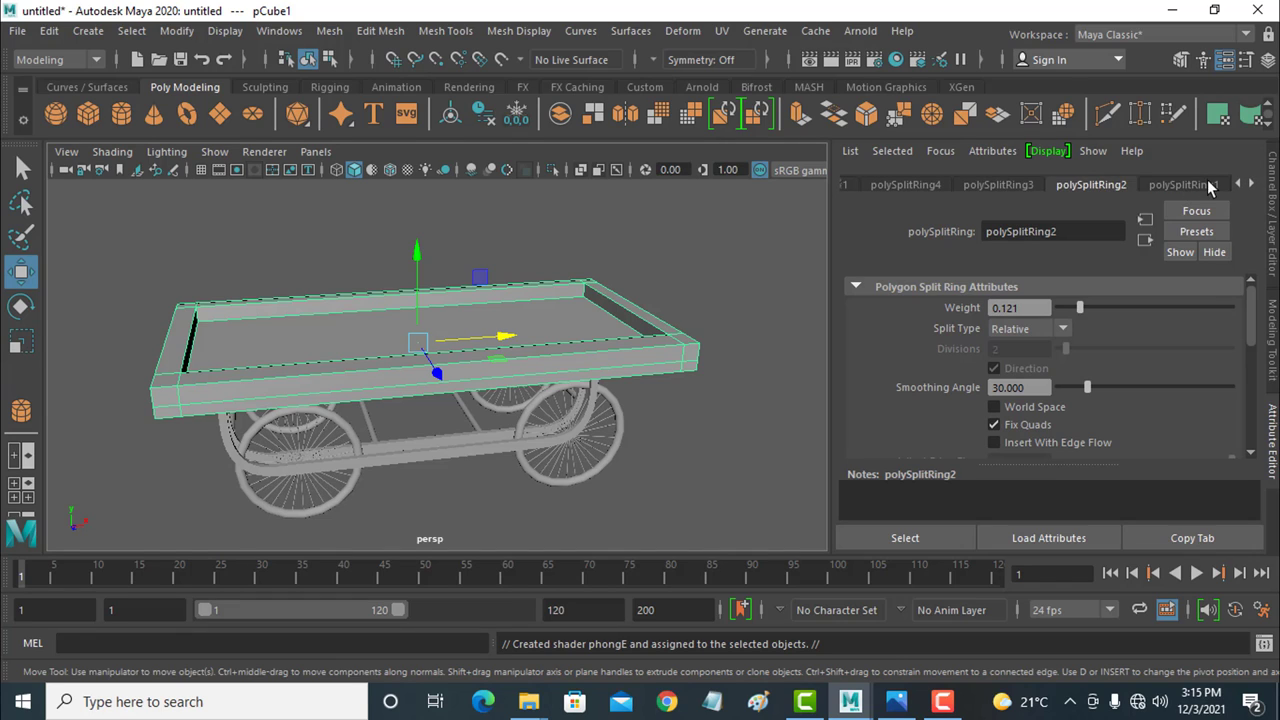
{"action": "left_click", "coordinate": [1210, 188]}
{"action": "left_click", "coordinate": [1250, 184]}
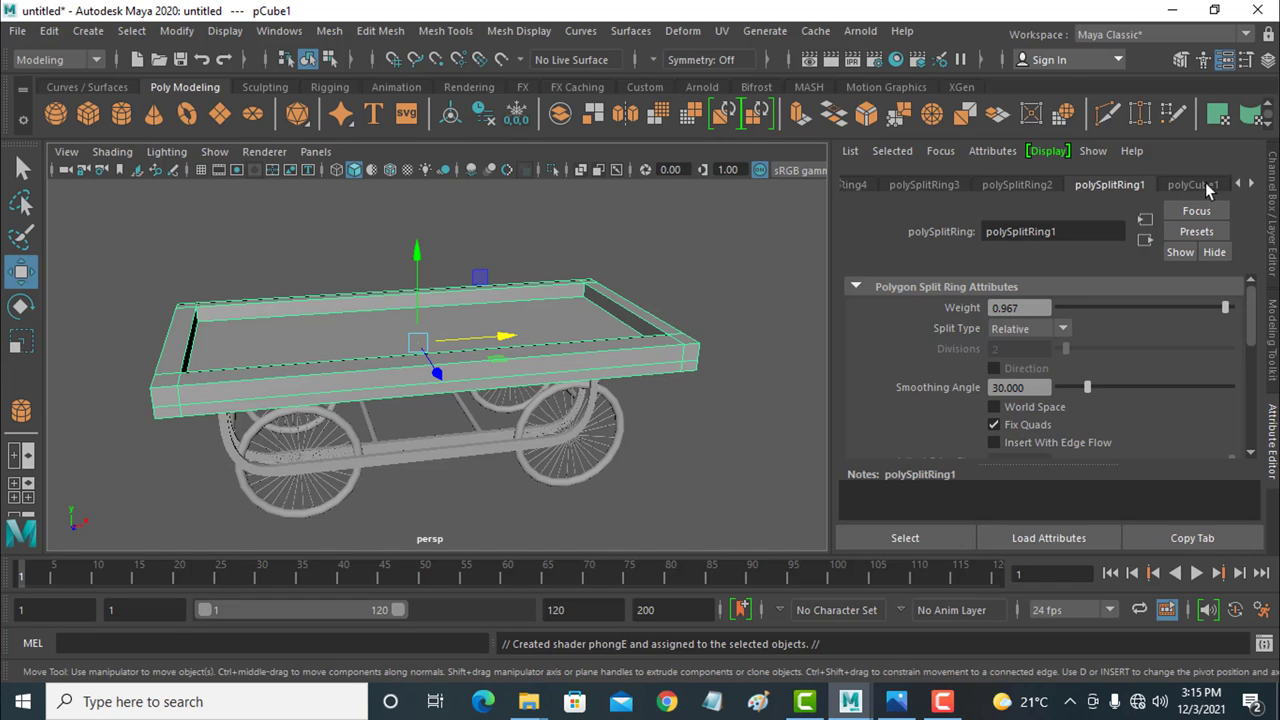
{"action": "left_click", "coordinate": [1201, 189]}
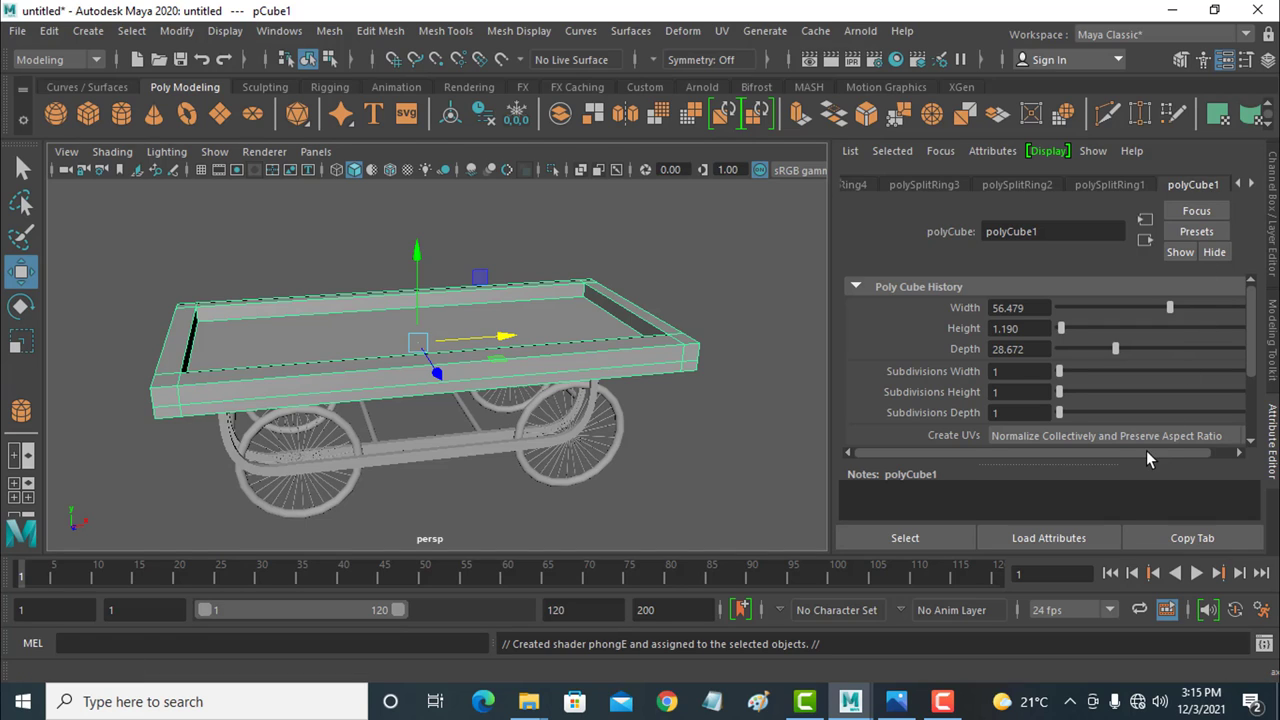
Step: Show the phongE1 material and bring up texture choices for its Color
{"action": "left_click_drag", "start_coordinate": [1146, 451], "coordinate": [1171, 449]}
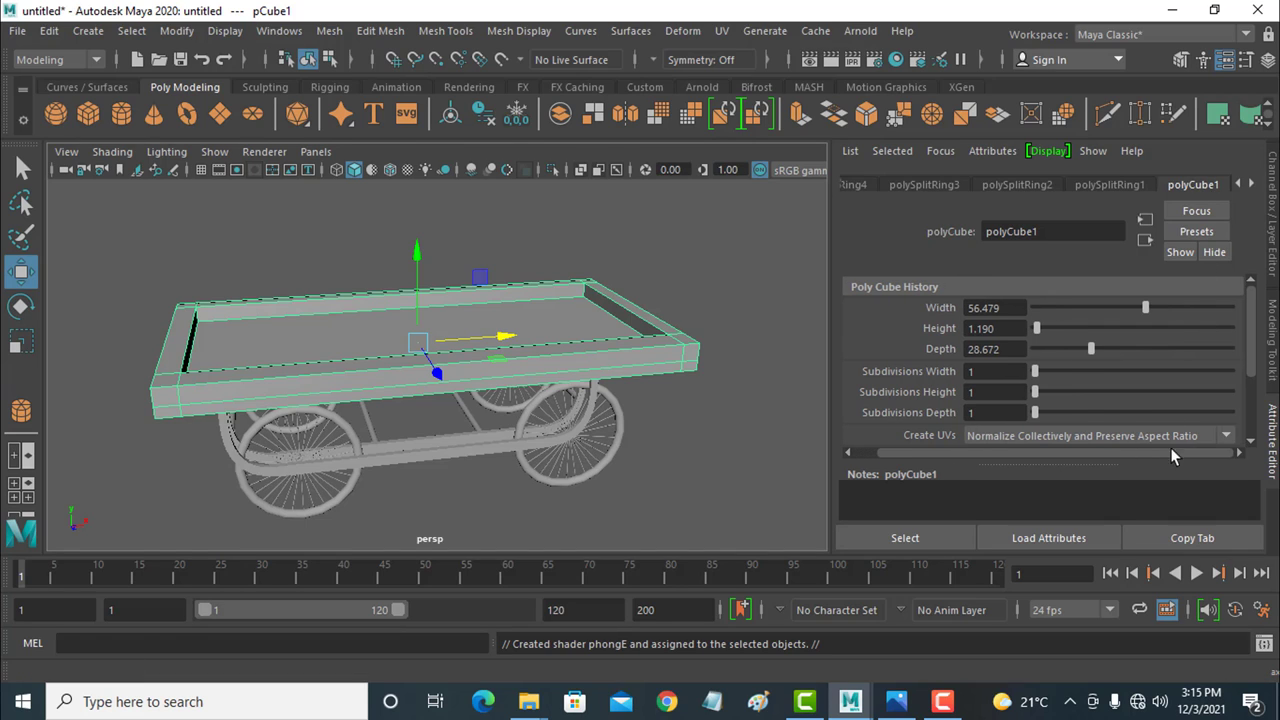
{"action": "left_click", "coordinate": [1251, 184]}
{"action": "left_click", "coordinate": [1218, 188]}
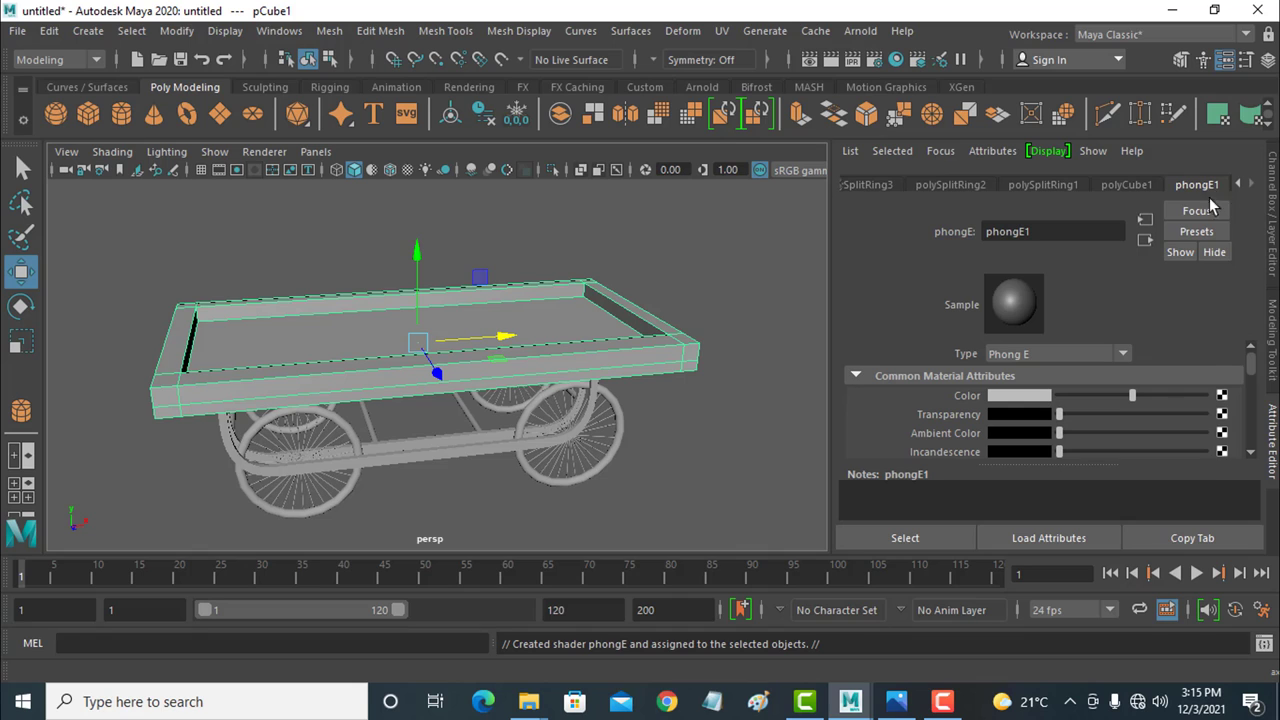
{"action": "left_click", "coordinate": [1221, 395]}
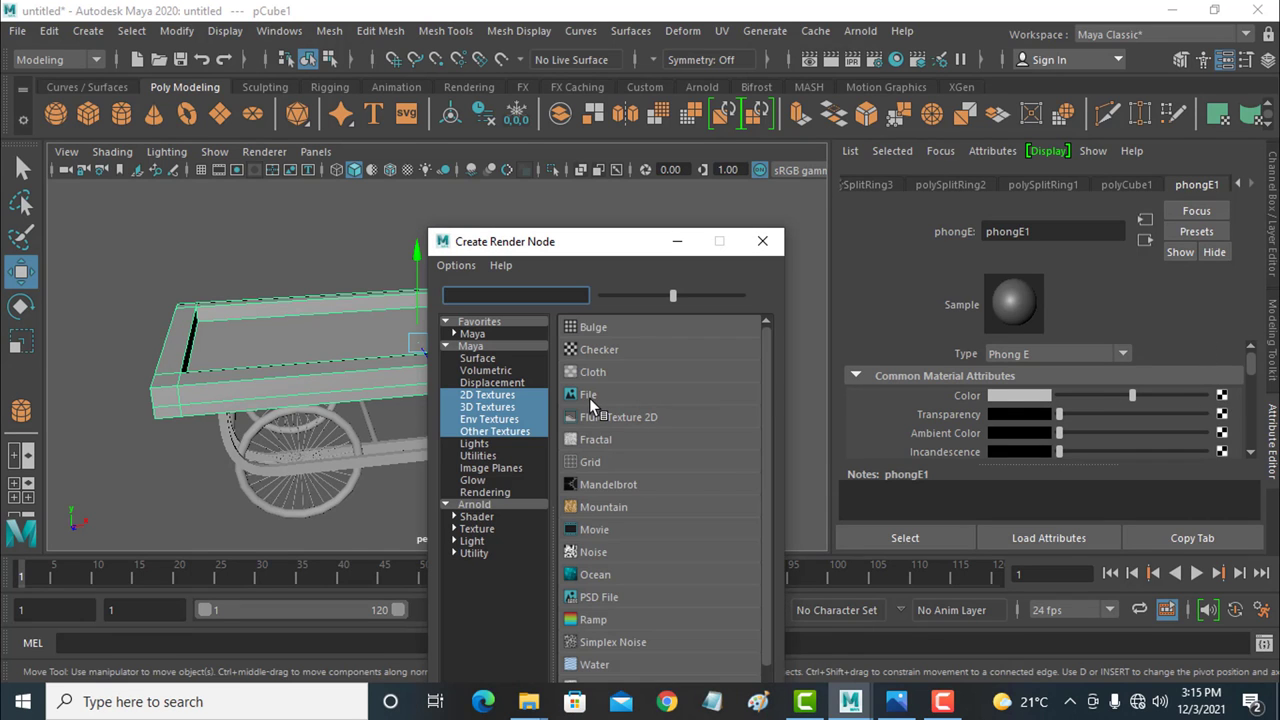
Step: Create a File texture for the colour and browse to E:\BG\Textures
{"action": "left_click", "coordinate": [589, 396]}
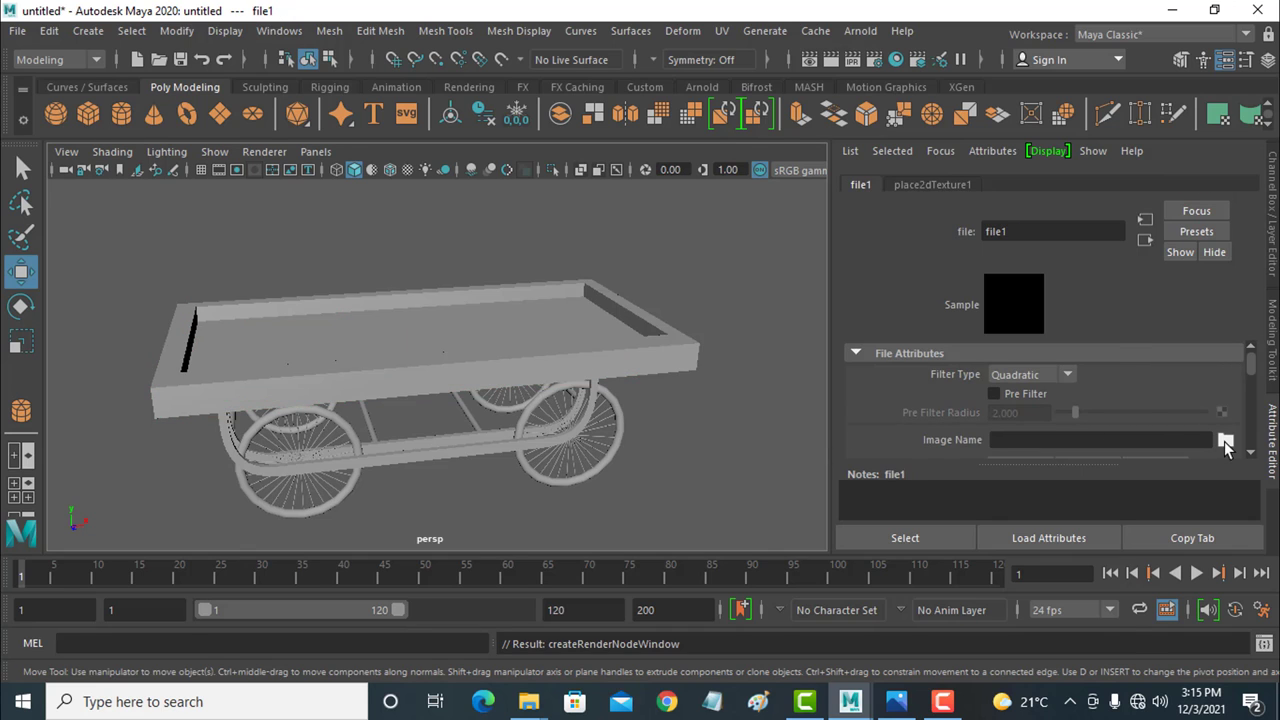
{"action": "left_click", "coordinate": [1225, 440]}
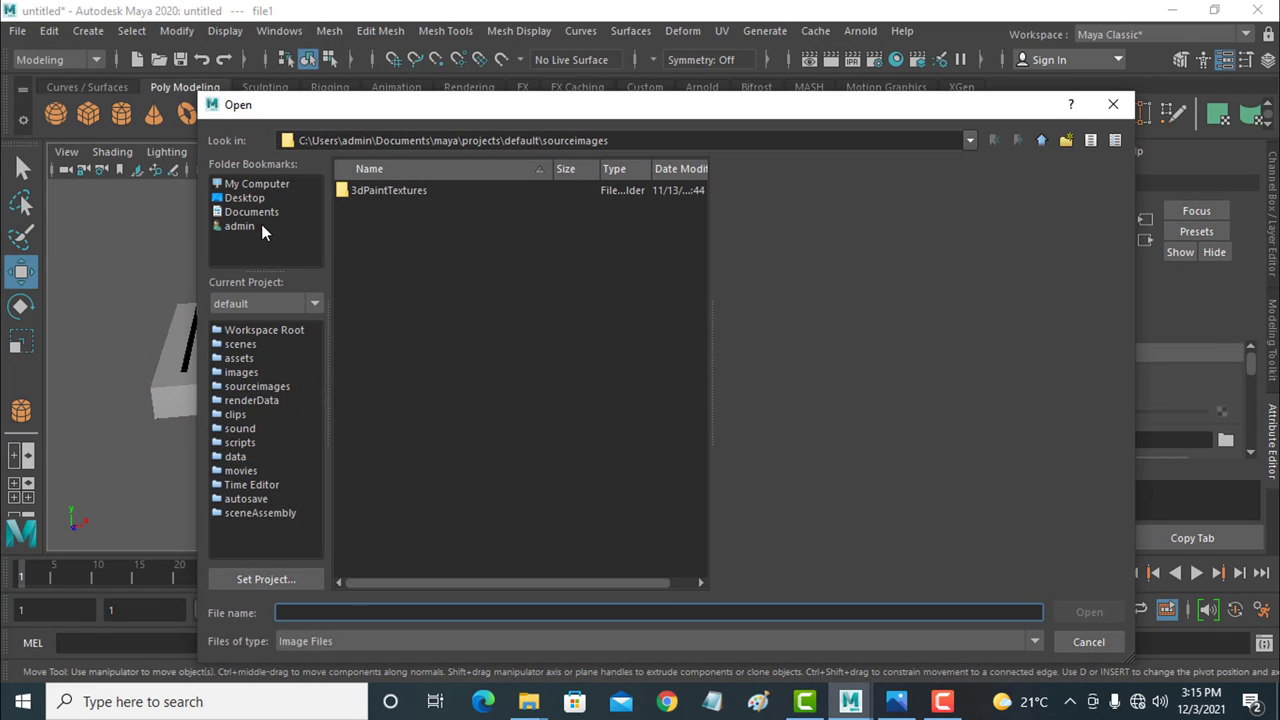
{"action": "left_click", "coordinate": [248, 188]}
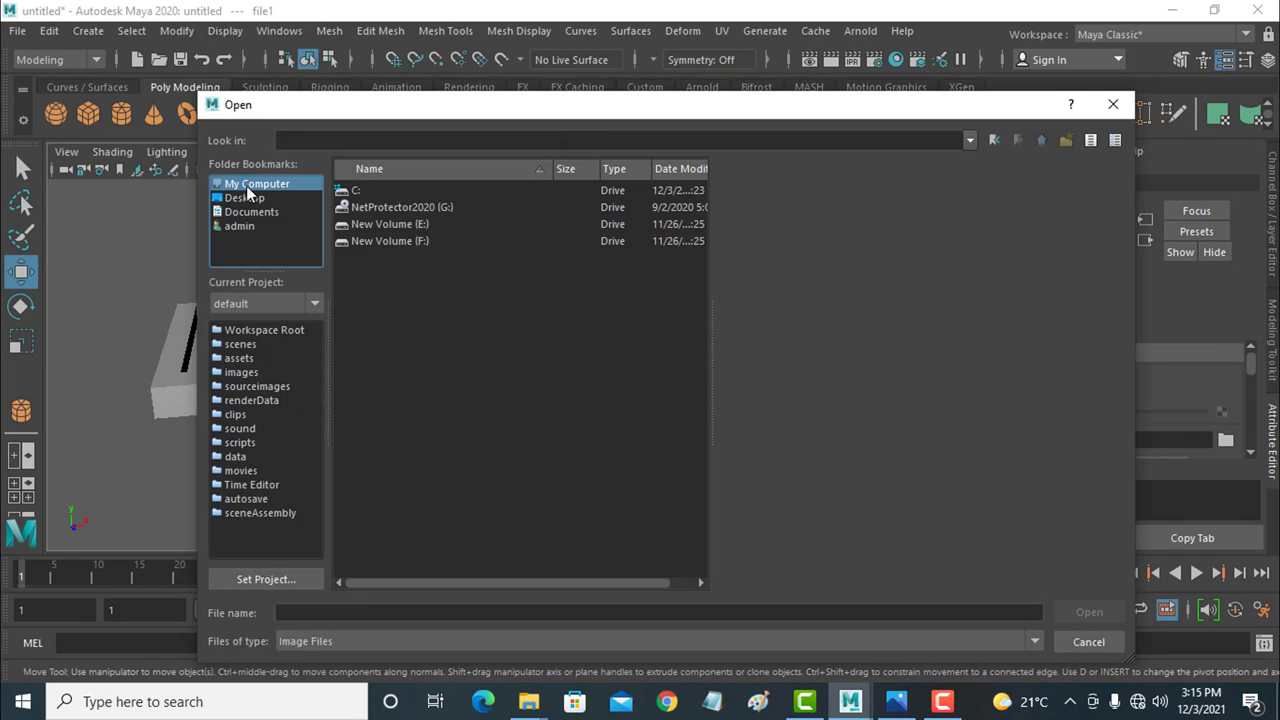
{"action": "left_click", "coordinate": [375, 225]}
{"action": "double_click", "coordinate": [376, 225]}
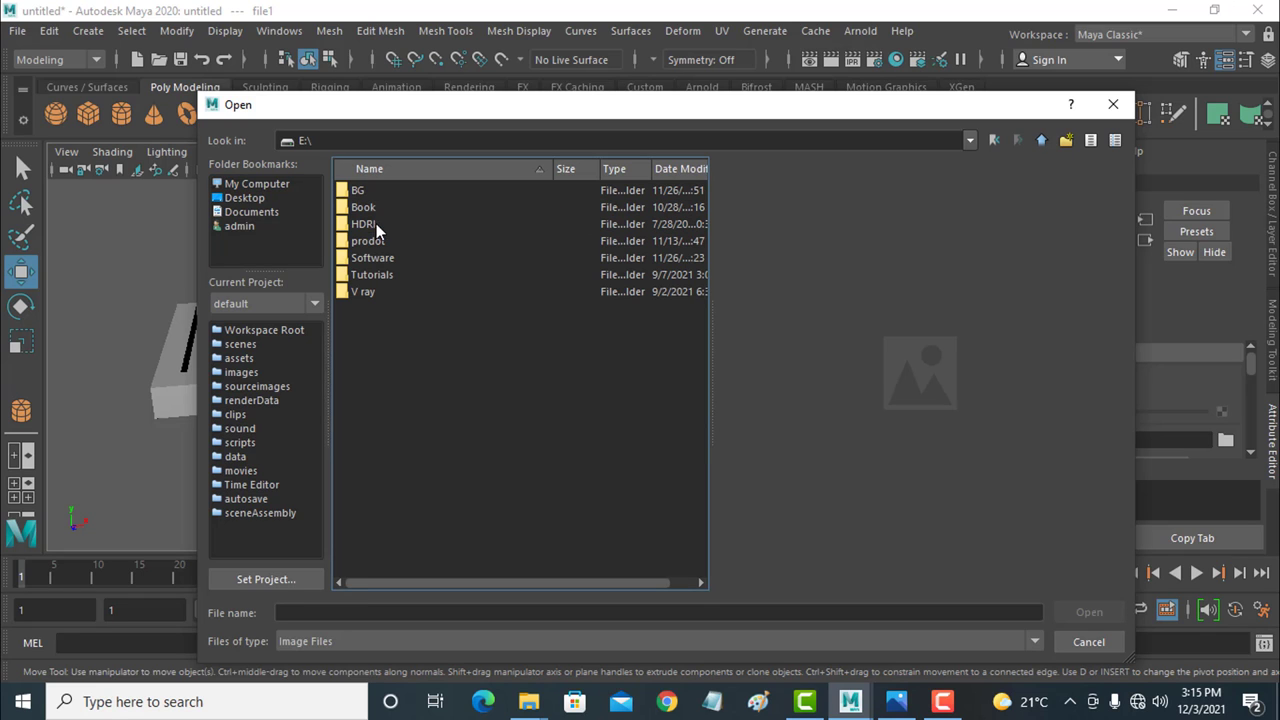
{"action": "double_click", "coordinate": [358, 189]}
{"action": "double_click", "coordinate": [361, 191]}
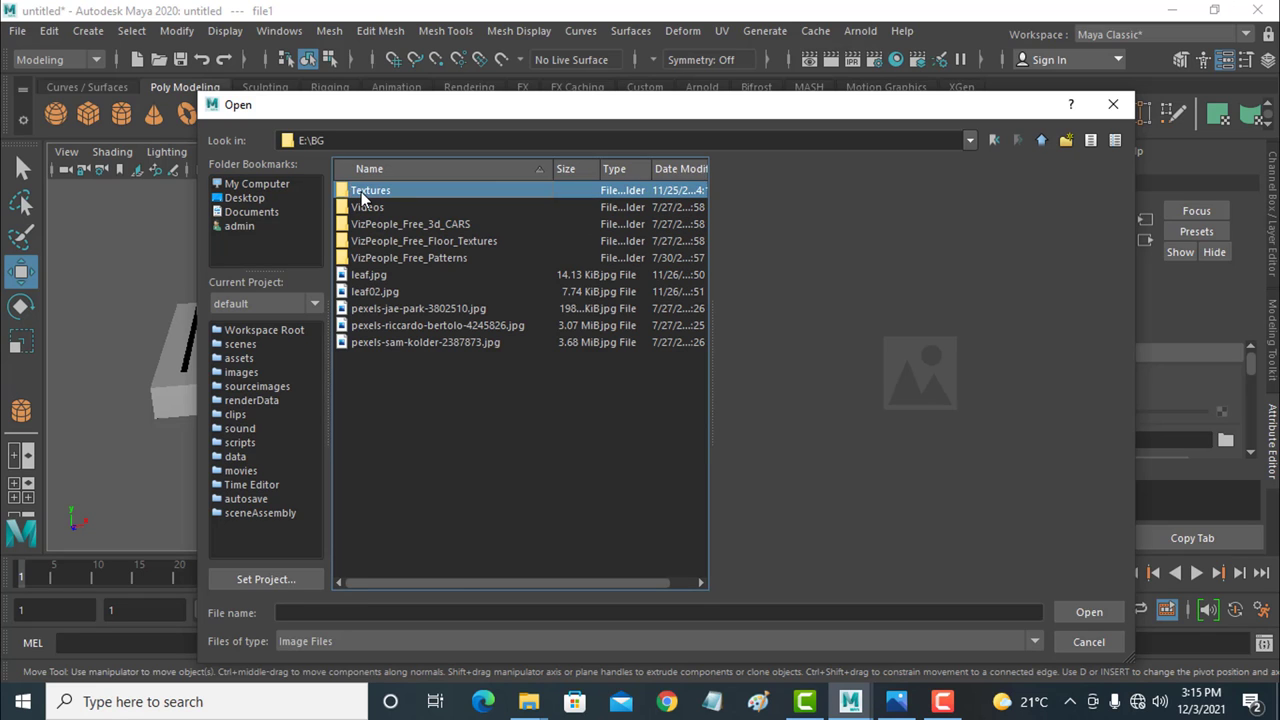
Step: Preview the texture images and load the wood image pexels-fwstudio-129731.jpg
{"action": "left_click", "coordinate": [371, 207]}
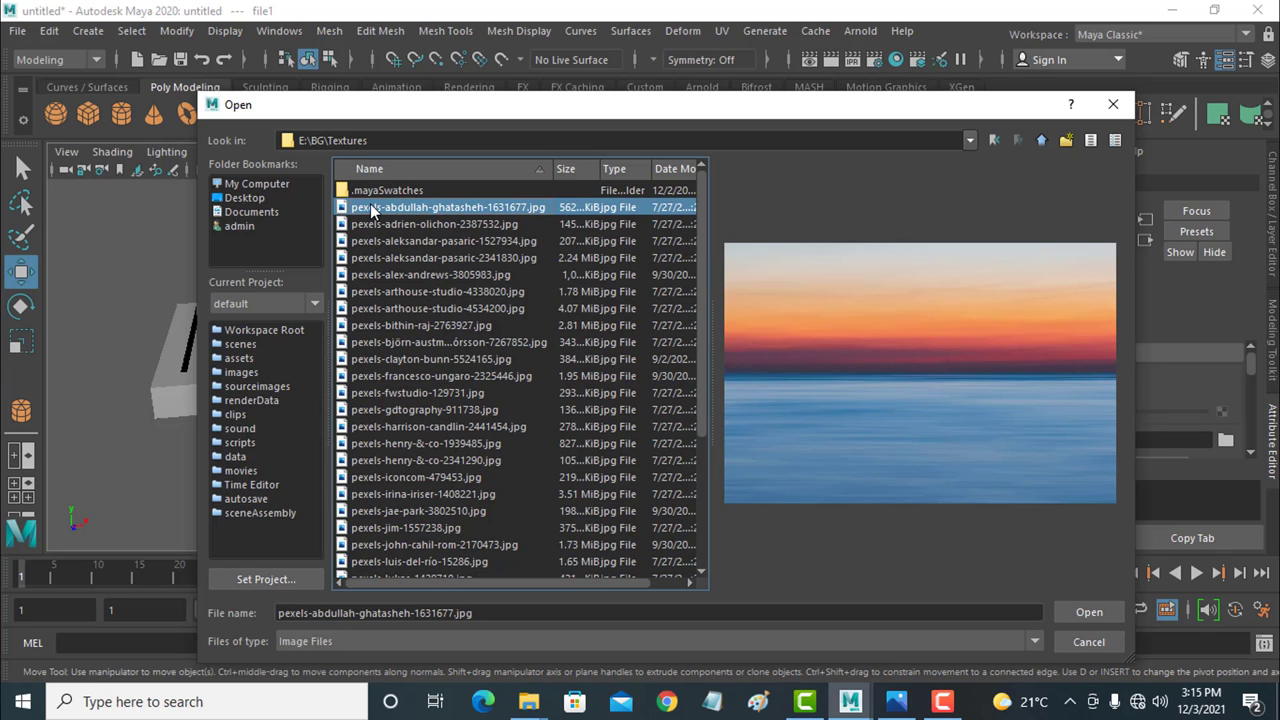
{"action": "key", "text": "Down"}
{"action": "key", "text": "Down"}
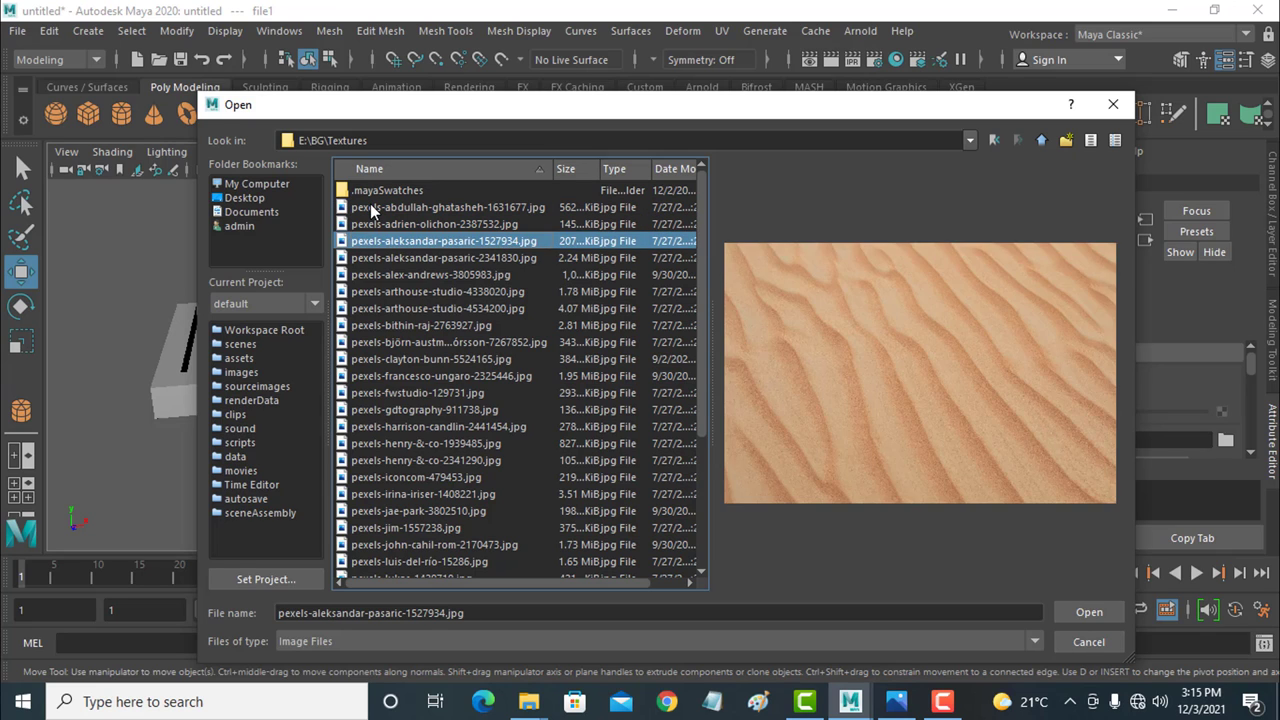
{"action": "key", "text": "Down"}
{"action": "key", "text": "Down"}
{"action": "key", "text": "Down"}
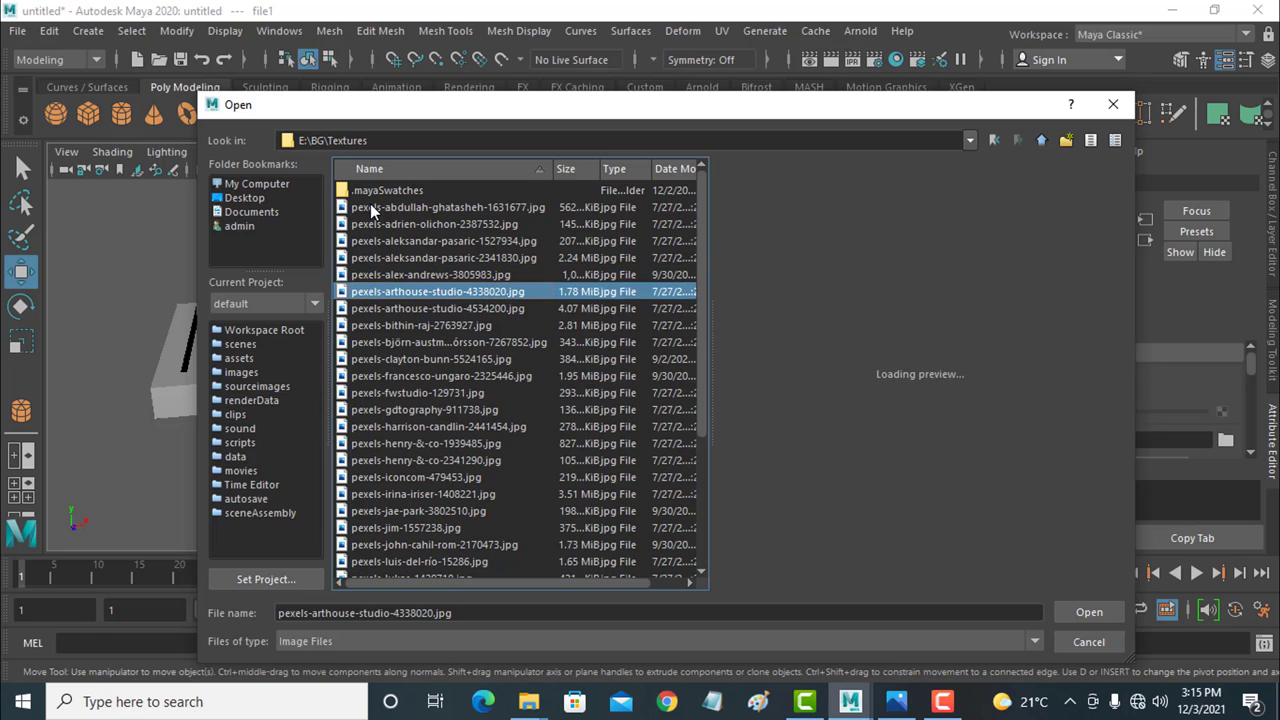
{"action": "key", "text": "Down"}
{"action": "key", "text": "Down"}
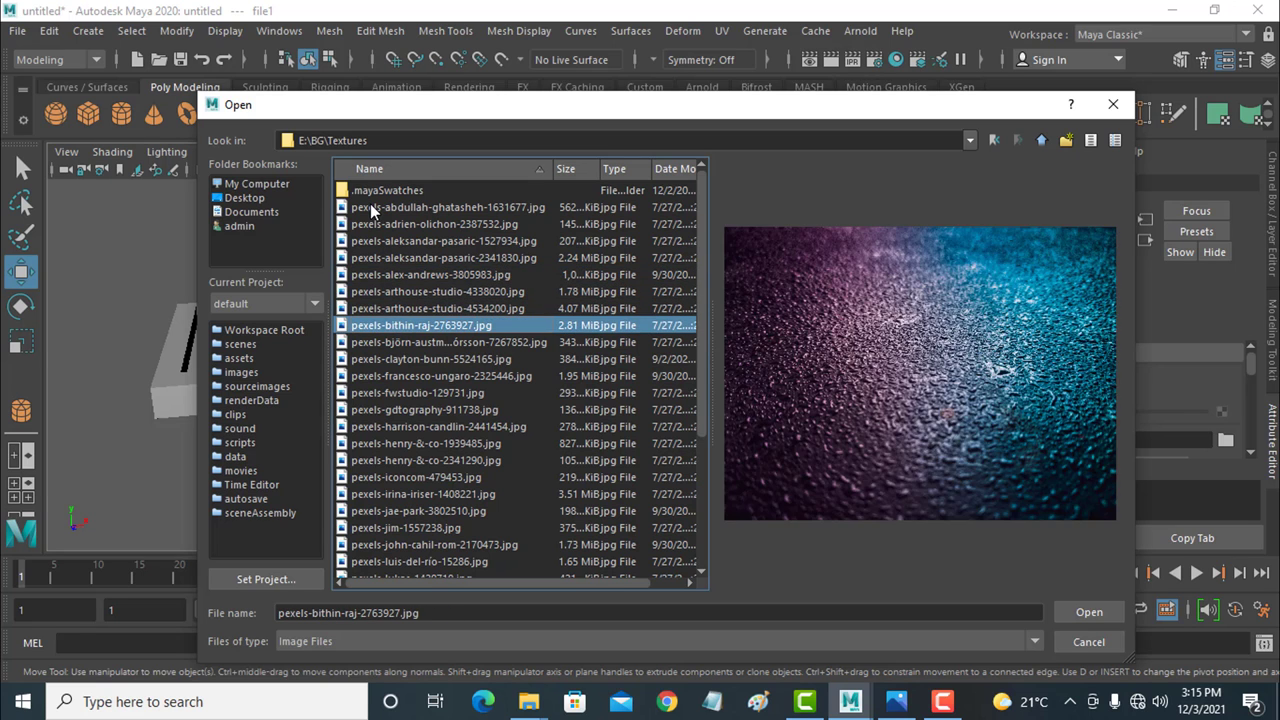
{"action": "key", "text": "Down"}
{"action": "key", "text": "Down"}
{"action": "key", "text": "Down"}
{"action": "key", "text": "Down"}
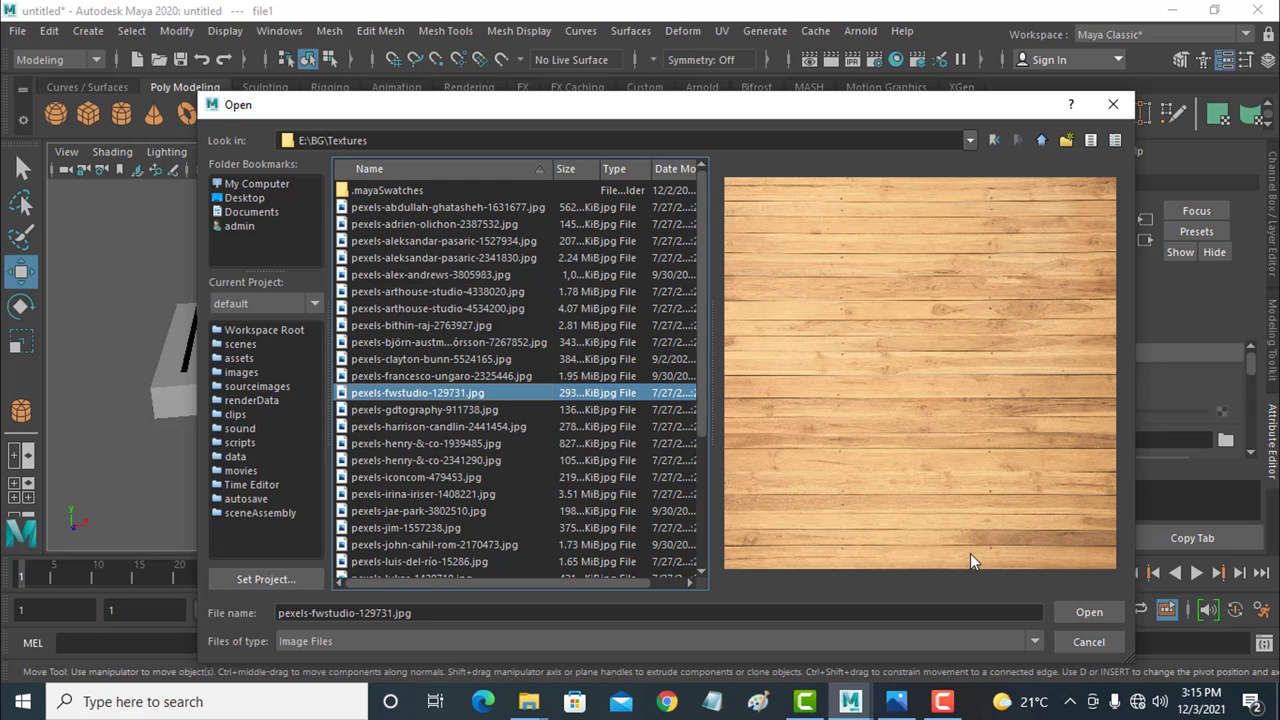
{"action": "left_click", "coordinate": [1081, 609]}
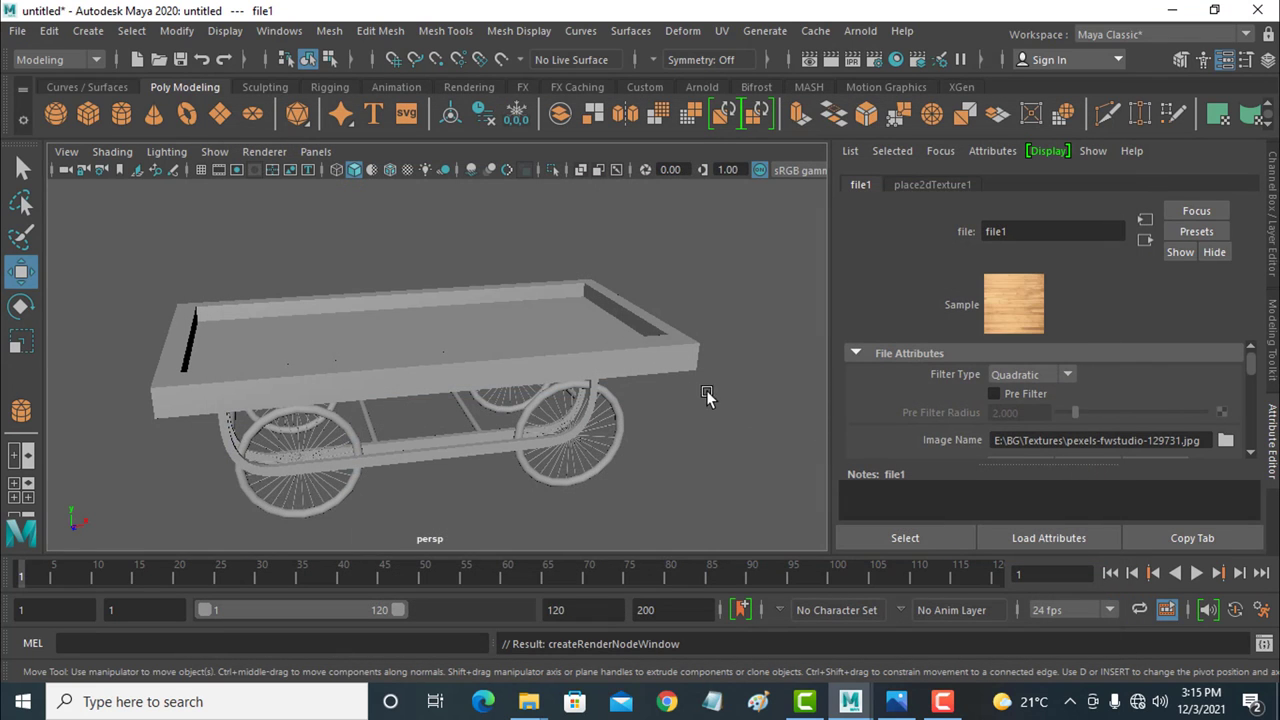
Step: Turn on Hardware Texturing and orbit the cart to check the wood grain on its bed
{"action": "left_click", "coordinate": [115, 155]}
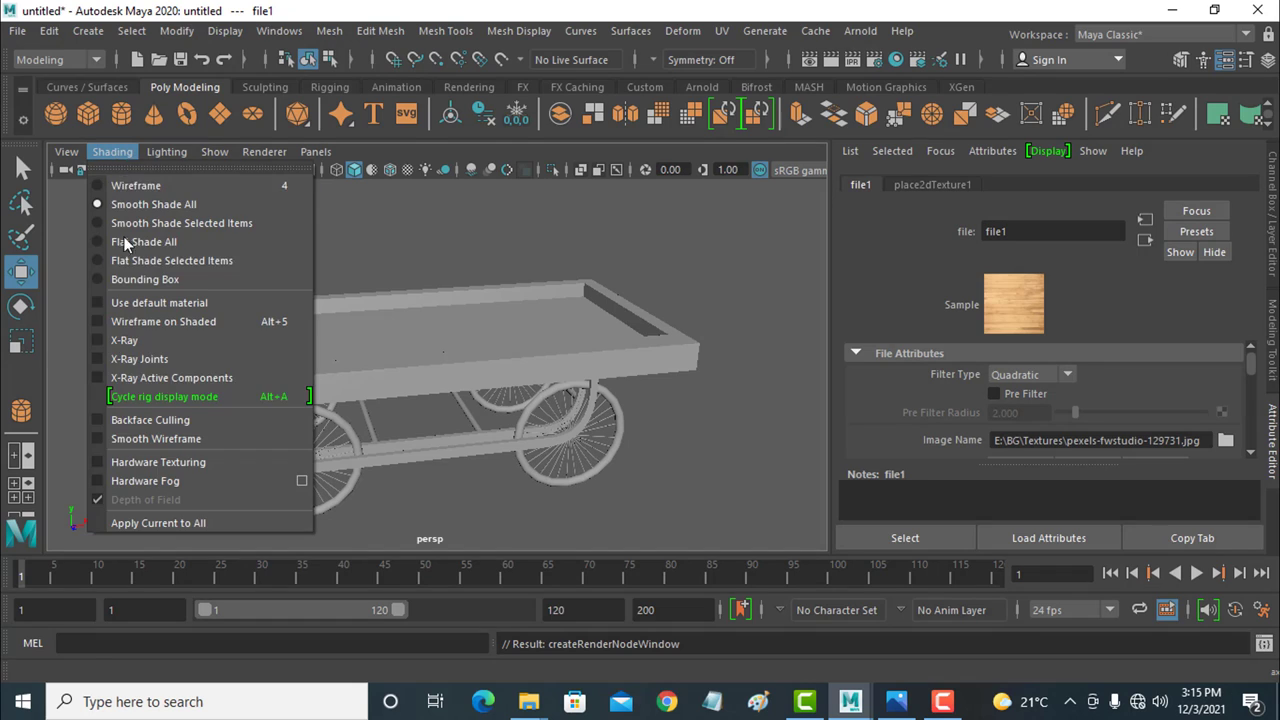
{"action": "left_click", "coordinate": [142, 461]}
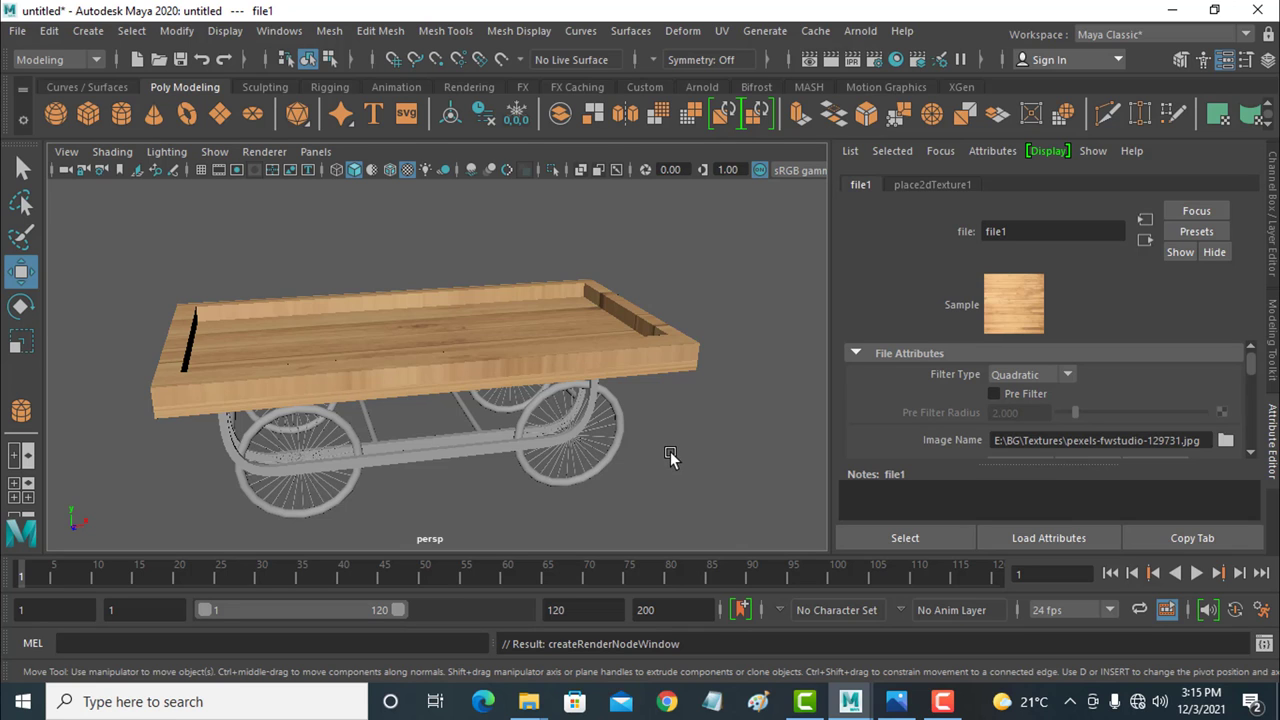
{"action": "mouse_move", "coordinate": [670, 457]}
{"action": "left_mouse_down", "text": "alt"}
{"action": "mouse_move", "coordinate": [677, 414]}
{"action": "mouse_move", "coordinate": [668, 447]}
{"action": "mouse_move", "coordinate": [571, 466]}
{"action": "left_mouse_up", "text": "alt"}
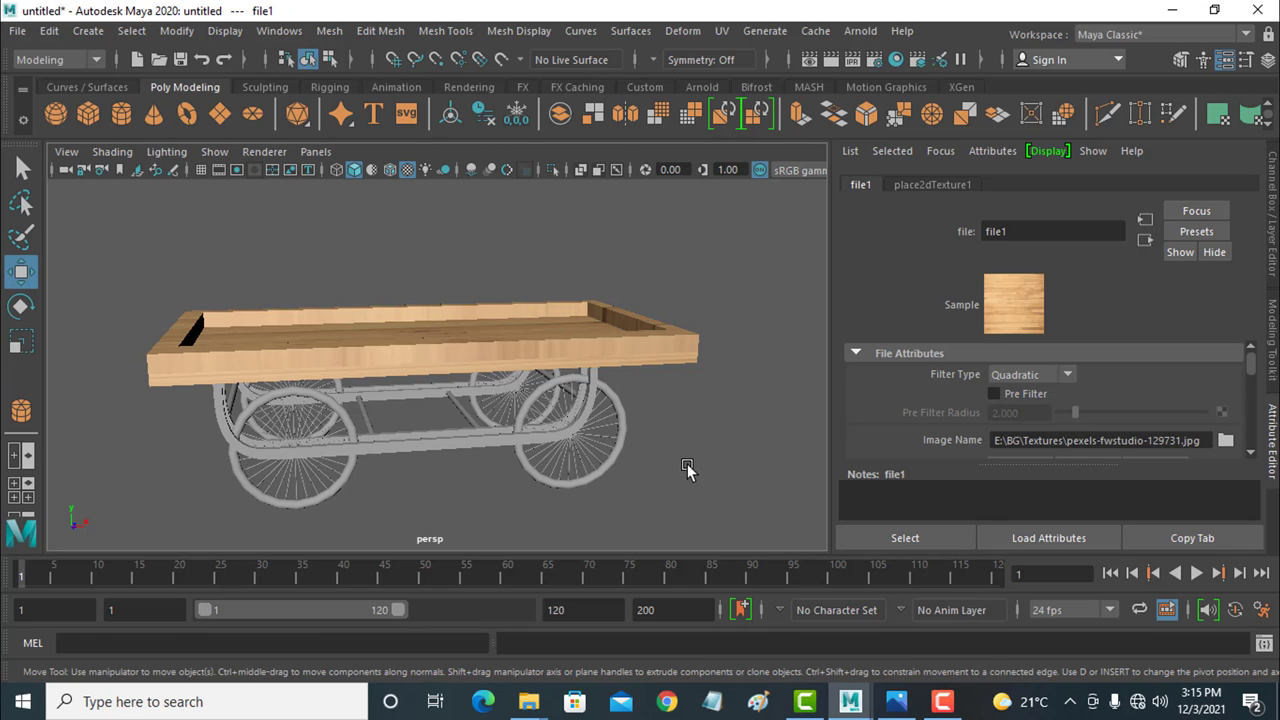
{"action": "left_click_drag", "start_coordinate": [689, 471], "coordinate": [679, 470], "text": "alt"}
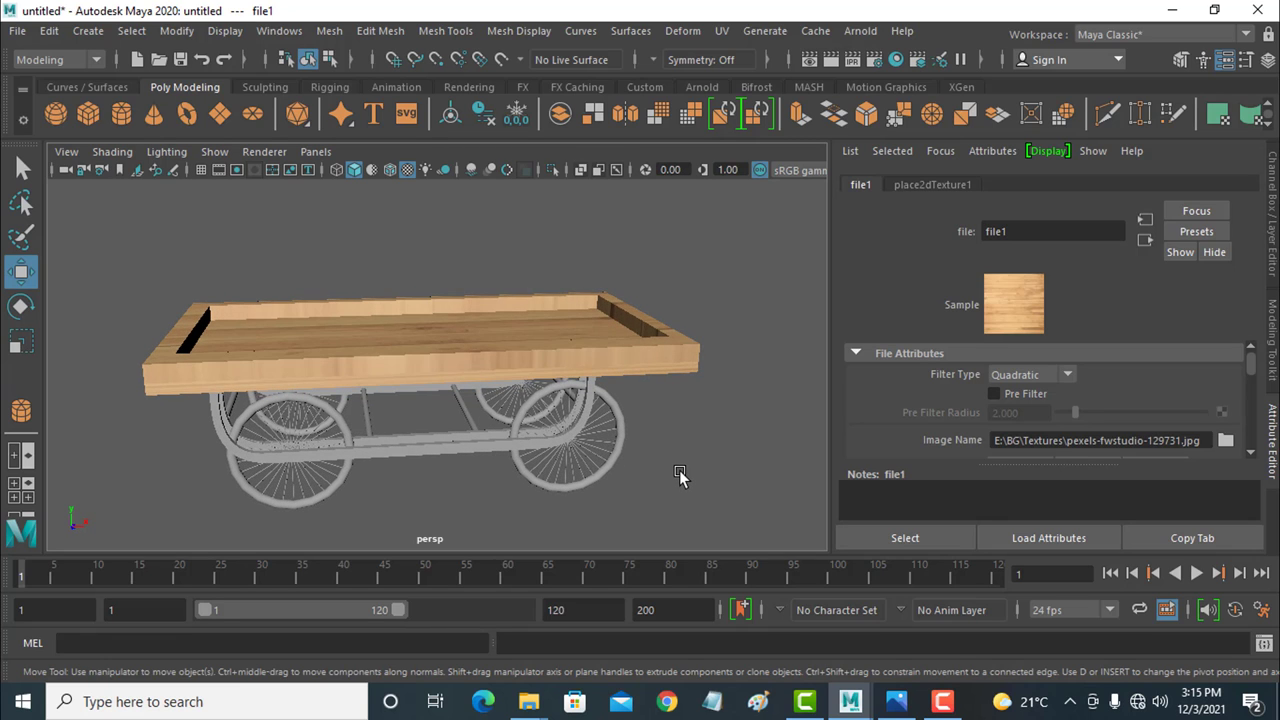